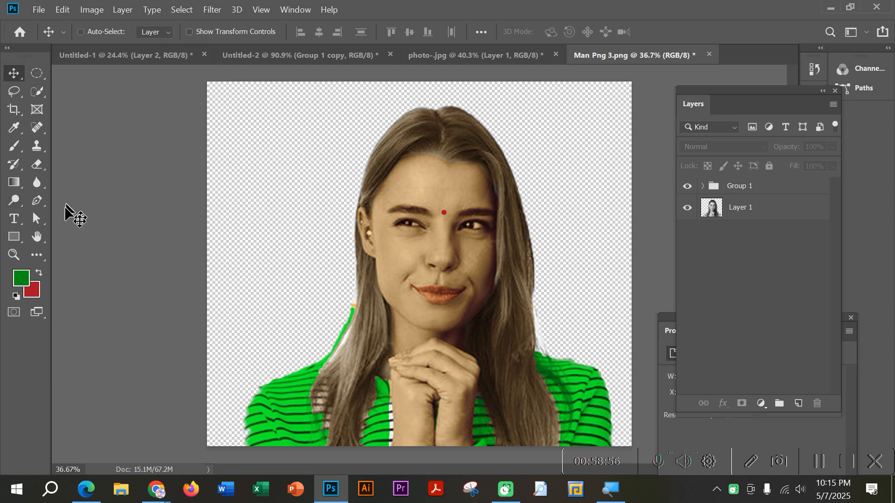
Step: Load the All shape set into the Custom Shape tool's library, replacing the current shapes
click(14, 237)
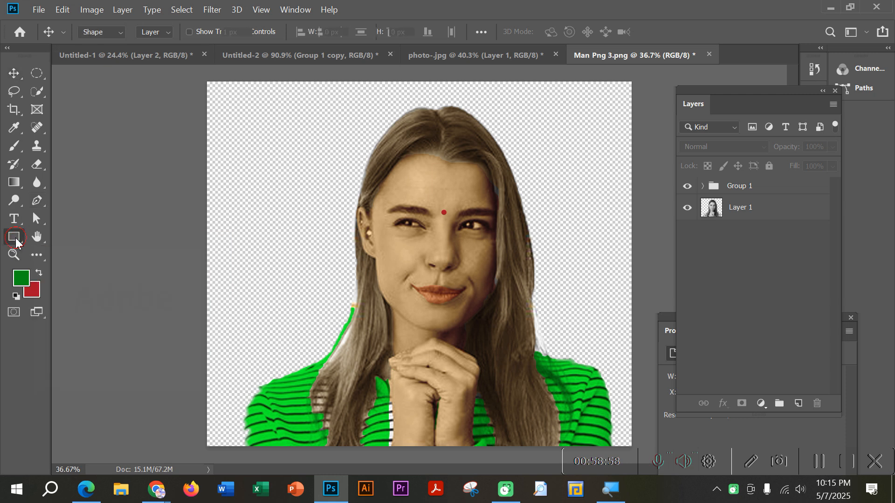
right_click(14, 237)
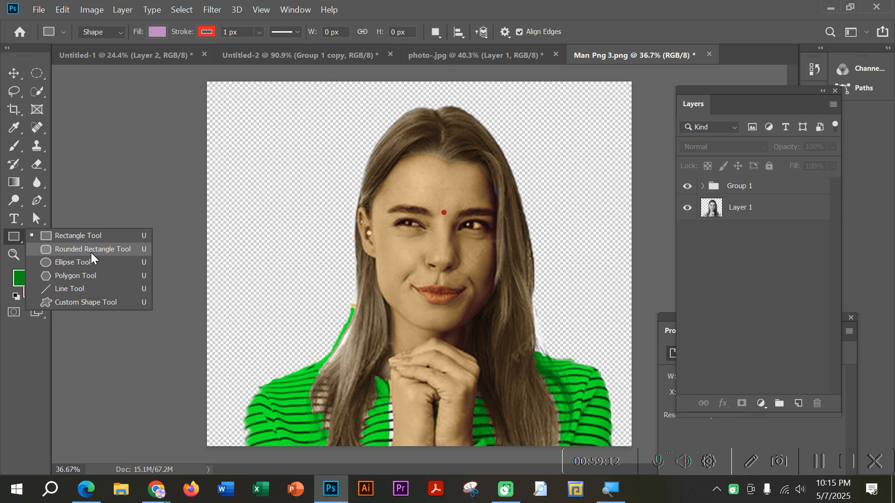
click(86, 303)
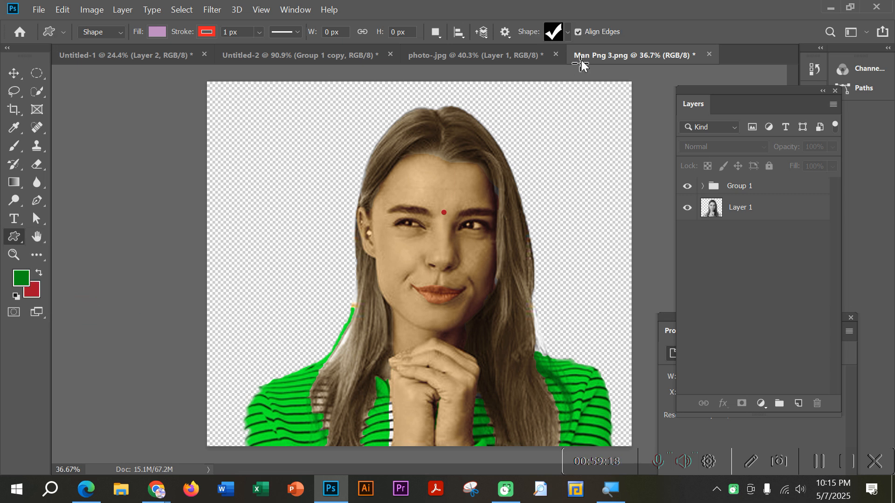
click(566, 33)
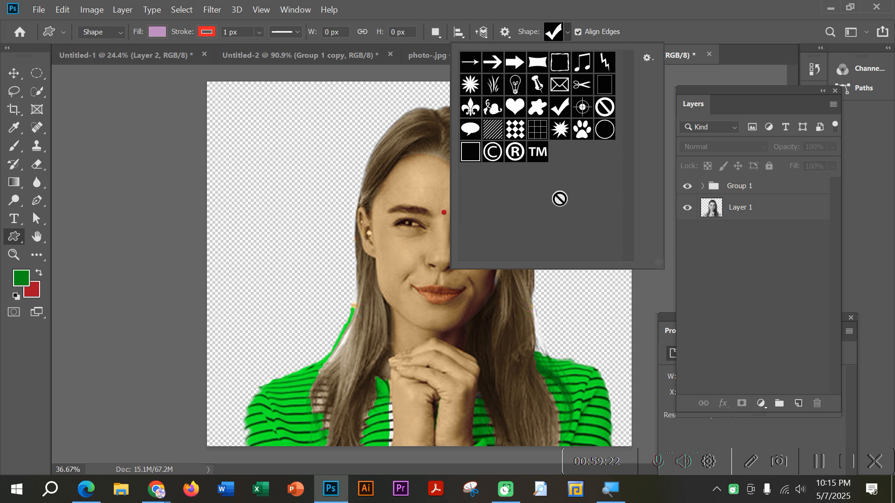
click(647, 58)
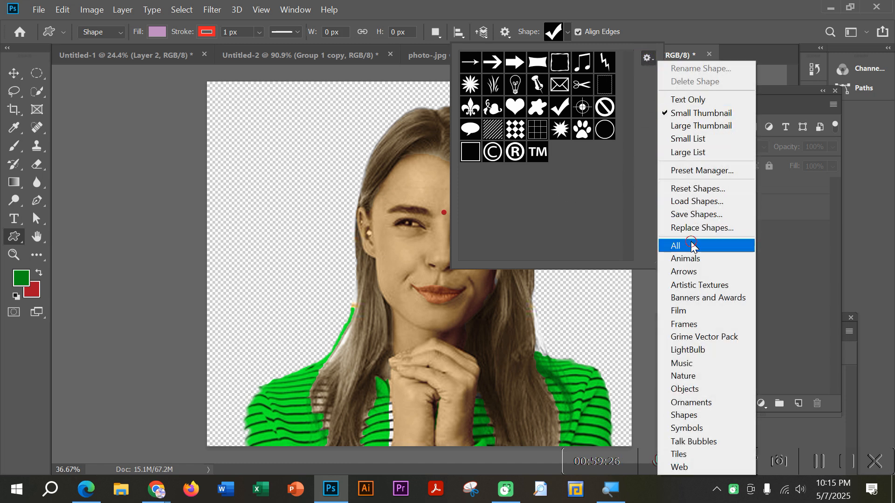
click(691, 245)
click(421, 256)
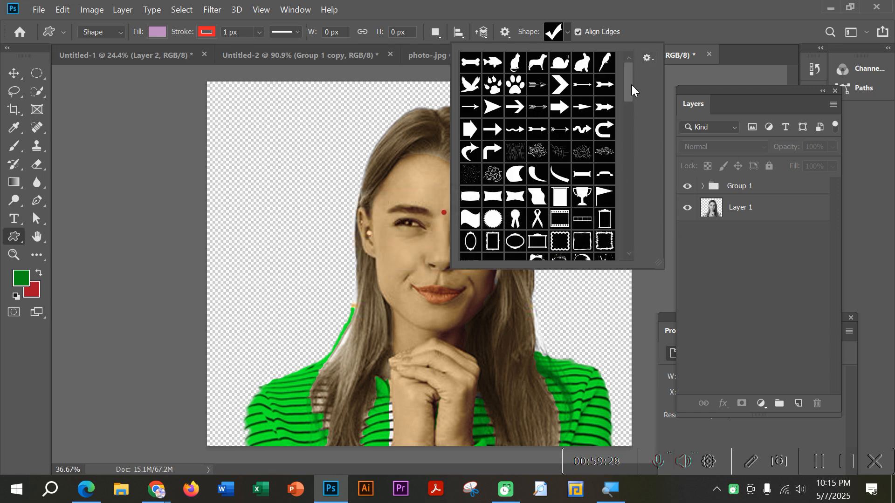
drag(632, 86, 631, 145)
Step: Create a new blank portrait document with a white background
click(633, 5)
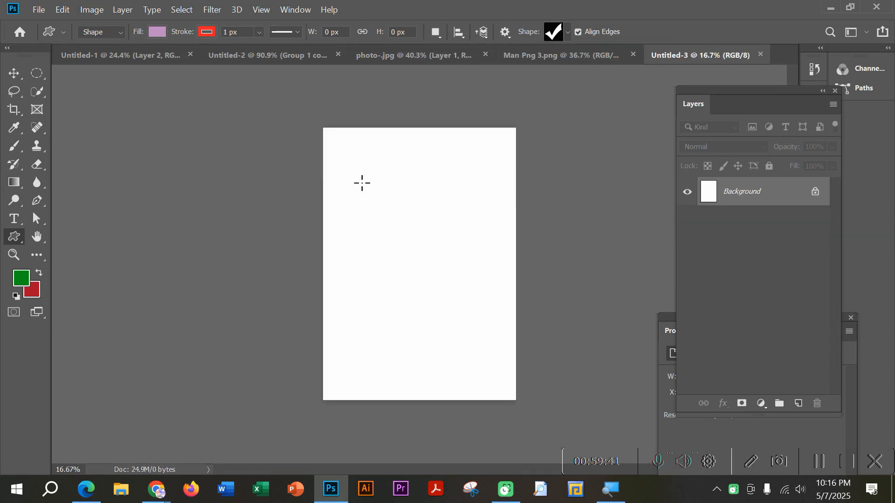
scroll(371, 175, up, 8)
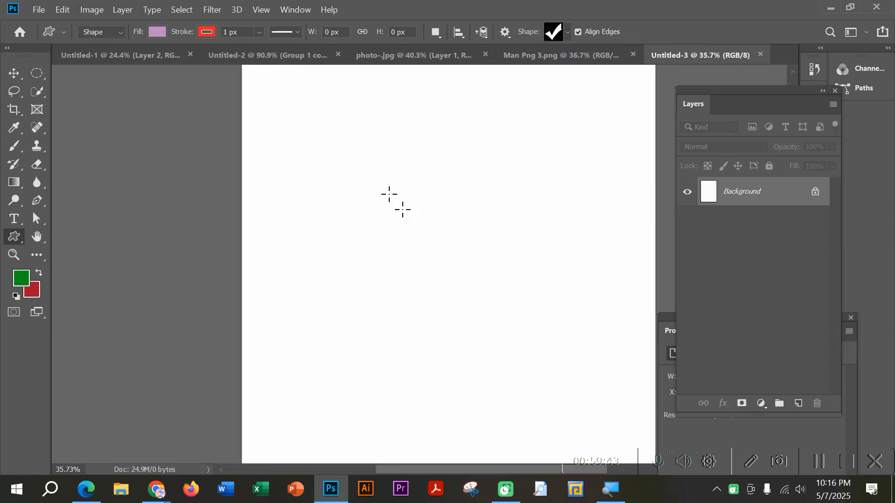
scroll(450, 254, up, 3)
scroll(439, 258, up, 1)
scroll(446, 251, up, 1)
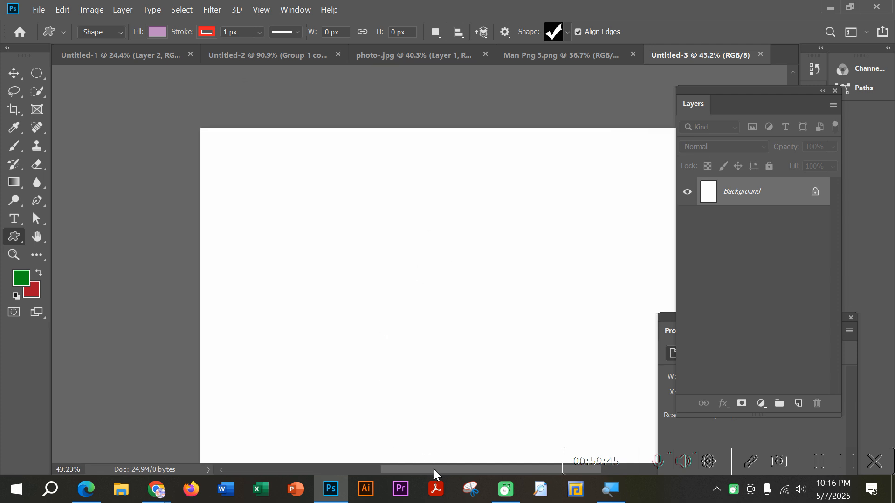
drag(434, 474, 457, 479)
click(14, 73)
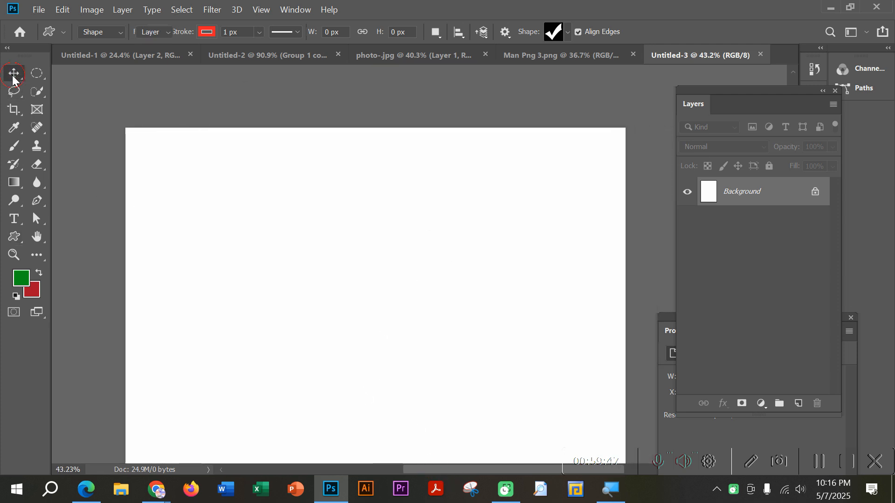
click(228, 95)
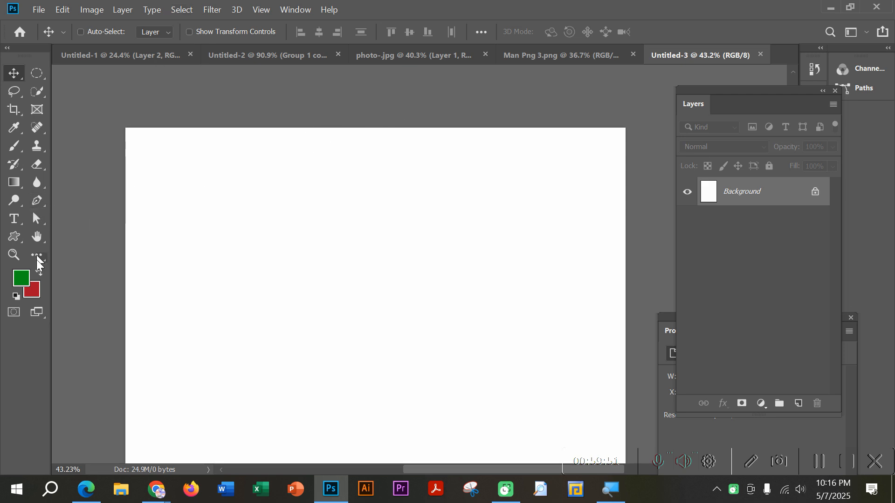
Step: Draw the front-view car custom shape about 511 by 562 px near the page's upper-left corner
click(14, 236)
click(77, 303)
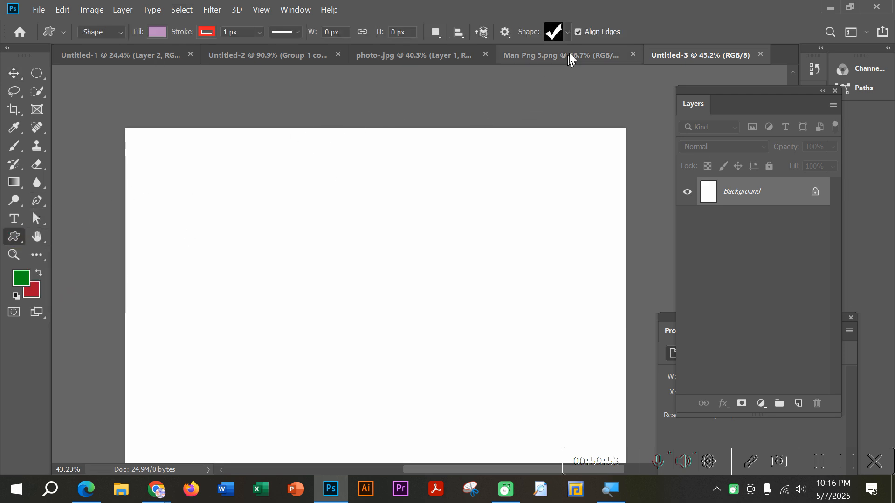
click(567, 33)
drag(626, 152, 616, 224)
click(515, 94)
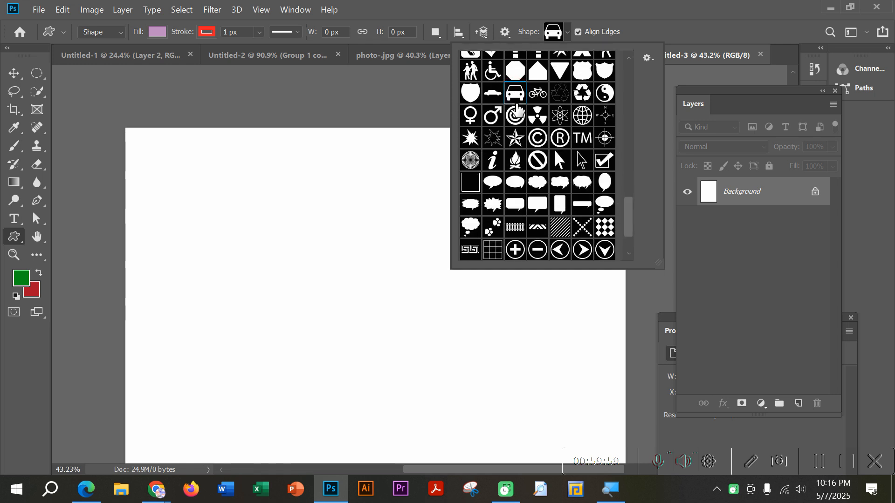
scroll(516, 112, up, 1)
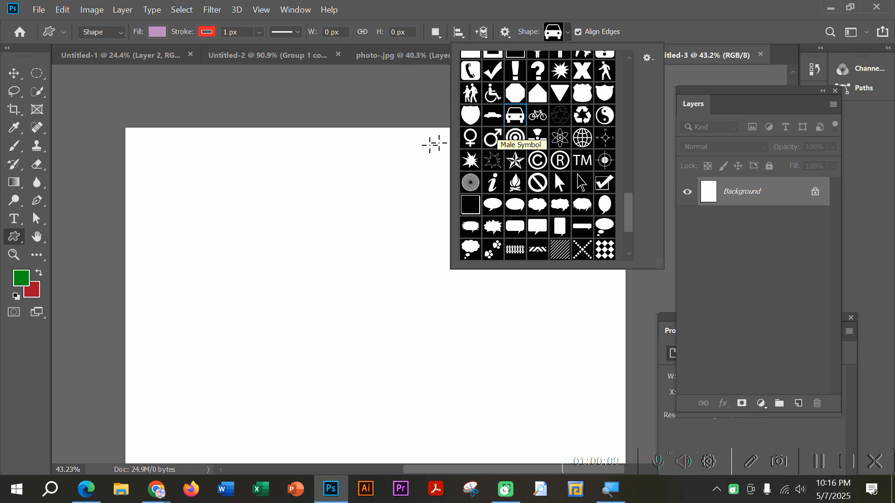
drag(169, 162, 273, 275)
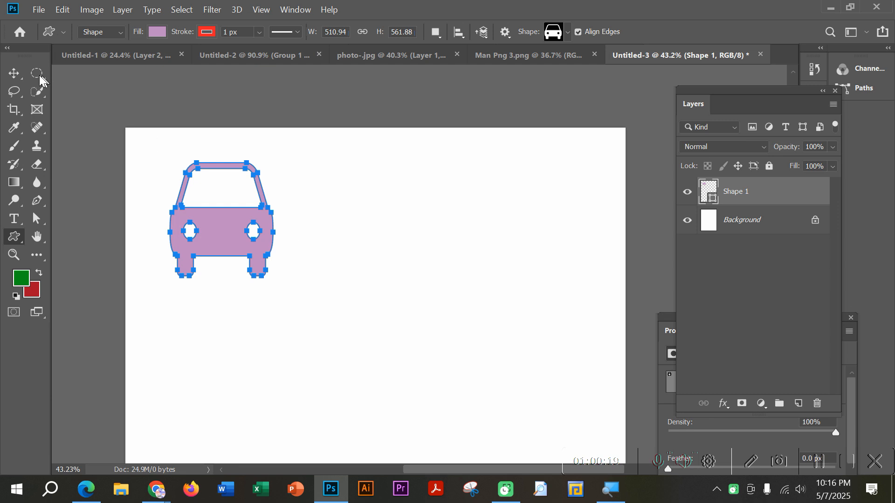
Step: Move the car shape down and slightly to the right on the page
key(v)
drag(256, 218, 290, 299)
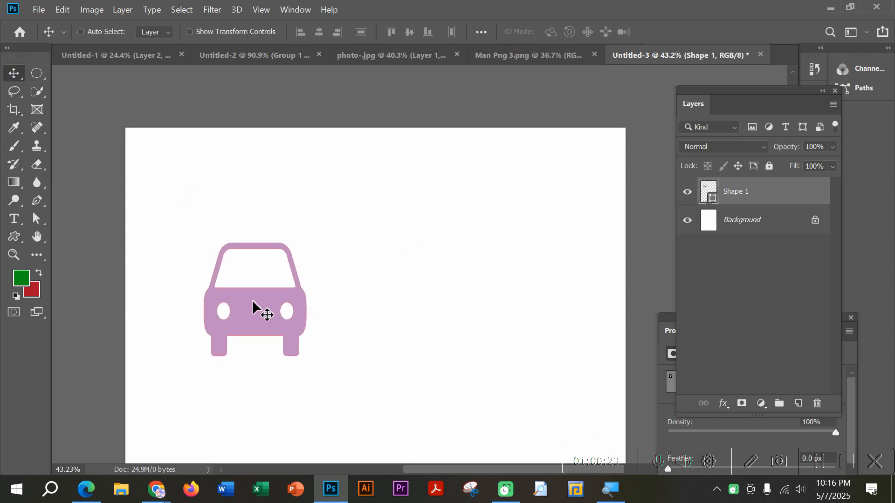
drag(238, 318, 238, 308)
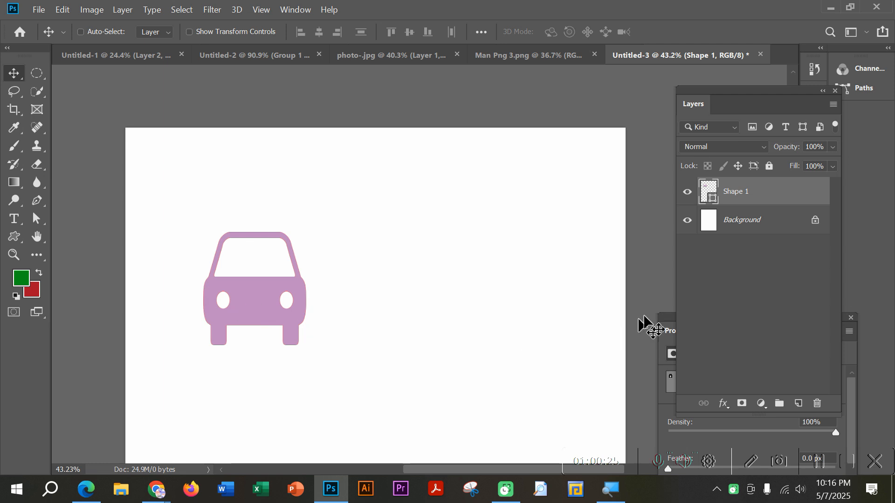
Step: Change the car shape's fill to dark purple and move the car slightly upward
double_click(712, 202)
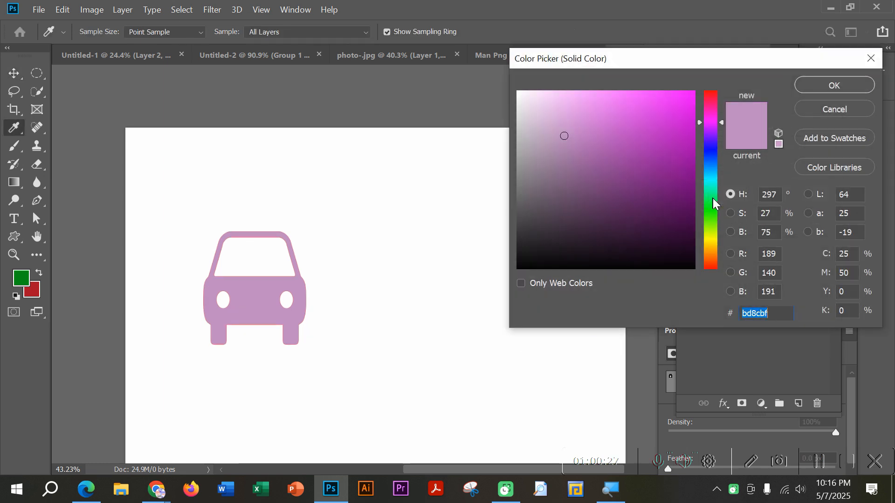
drag(662, 223, 659, 227)
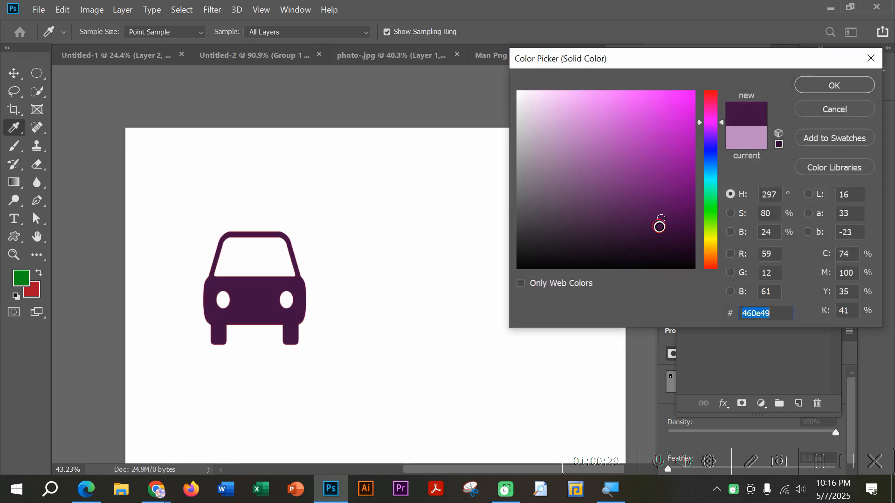
click(820, 86)
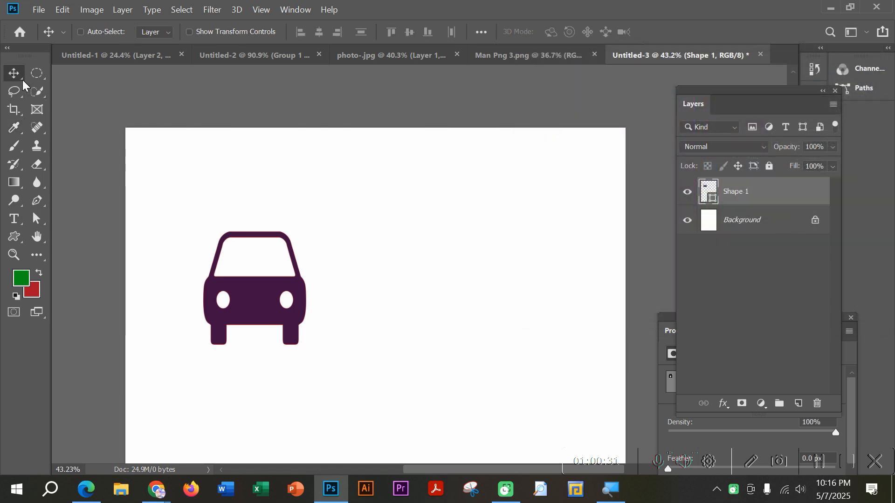
click(260, 267)
drag(246, 287, 247, 280)
Step: Switch the Pen tool's drawing mode from Path to Shape
click(37, 201)
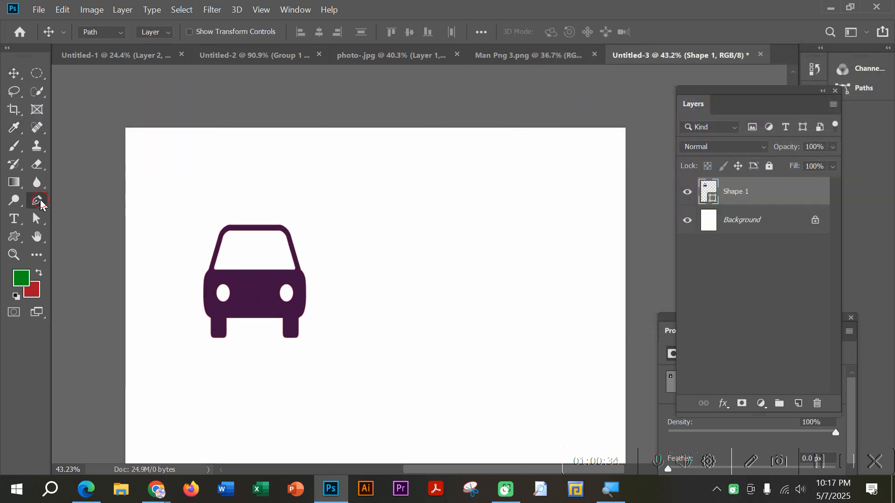
click(98, 31)
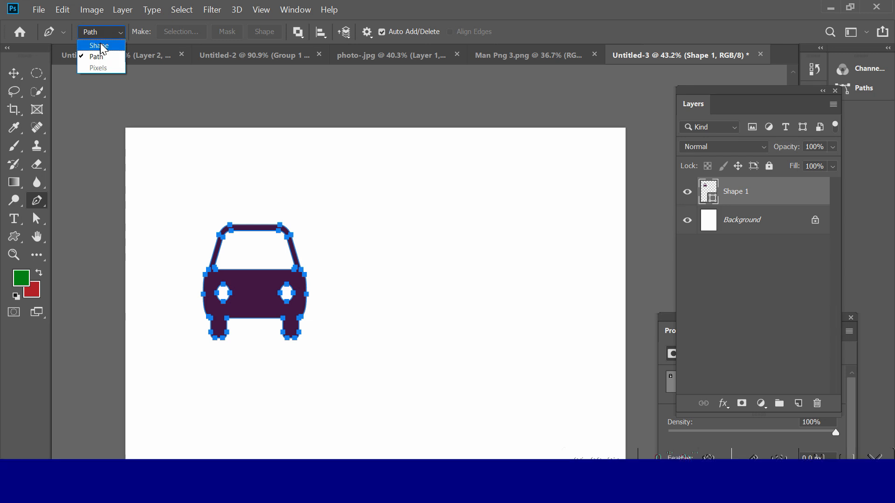
click(99, 46)
click(158, 31)
click(158, 33)
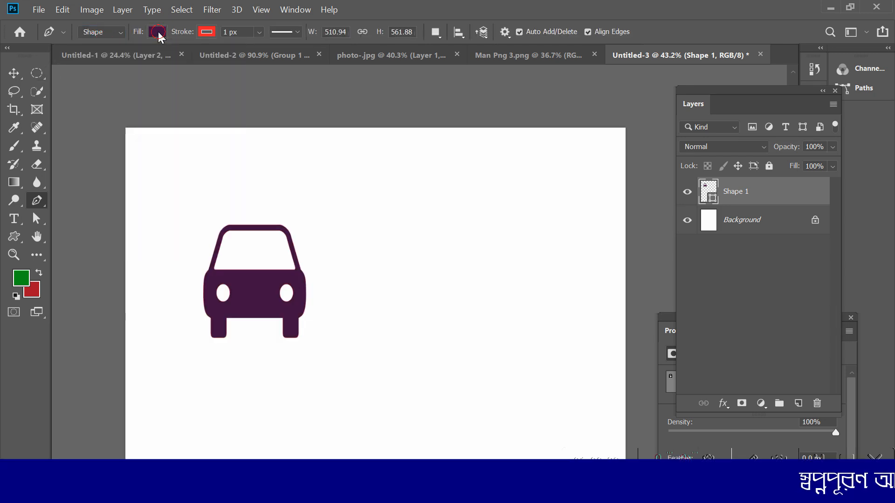
Step: Examine the car shape's fill colour, stroke width and stroke line style options with the Custom Shape tool
click(14, 73)
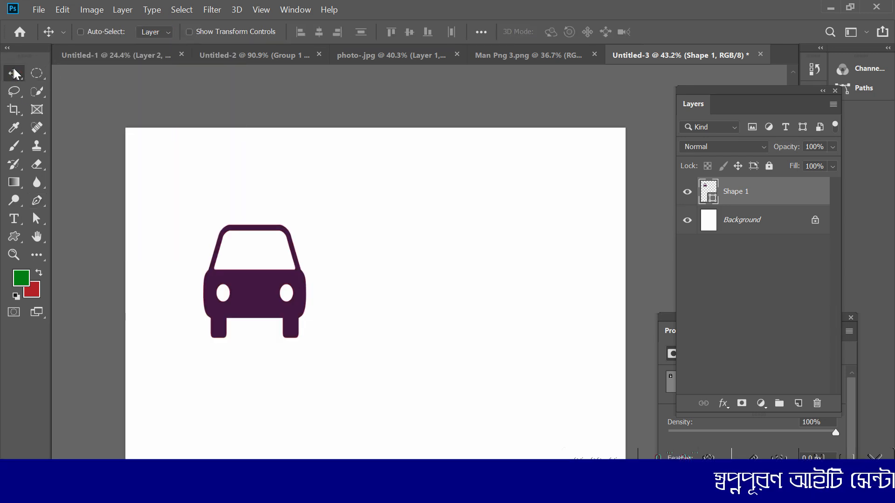
click(14, 237)
click(156, 31)
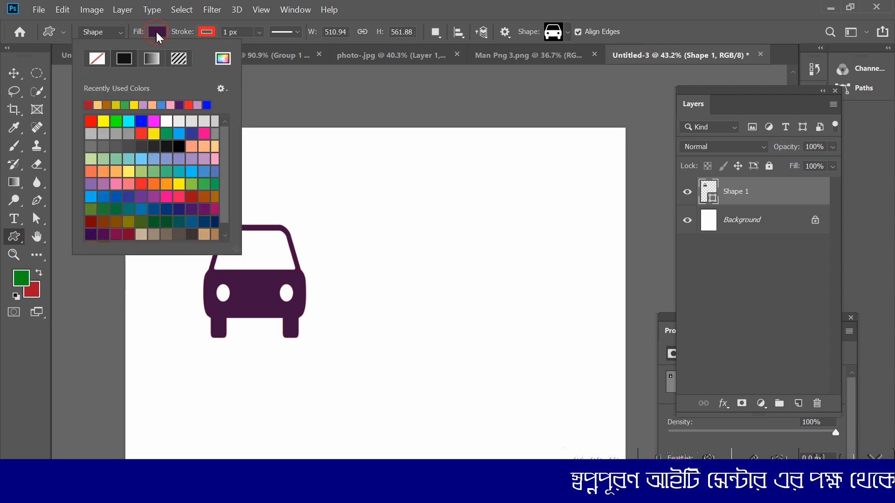
click(155, 30)
click(156, 31)
click(156, 31)
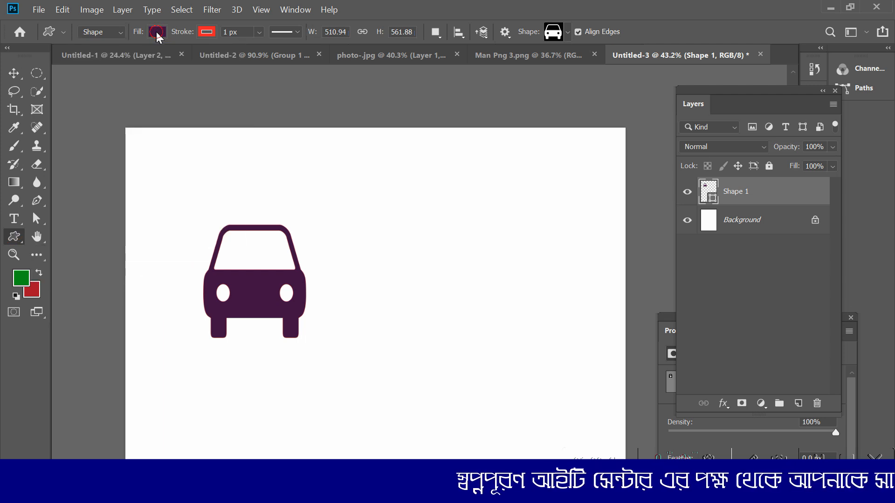
click(204, 31)
click(203, 31)
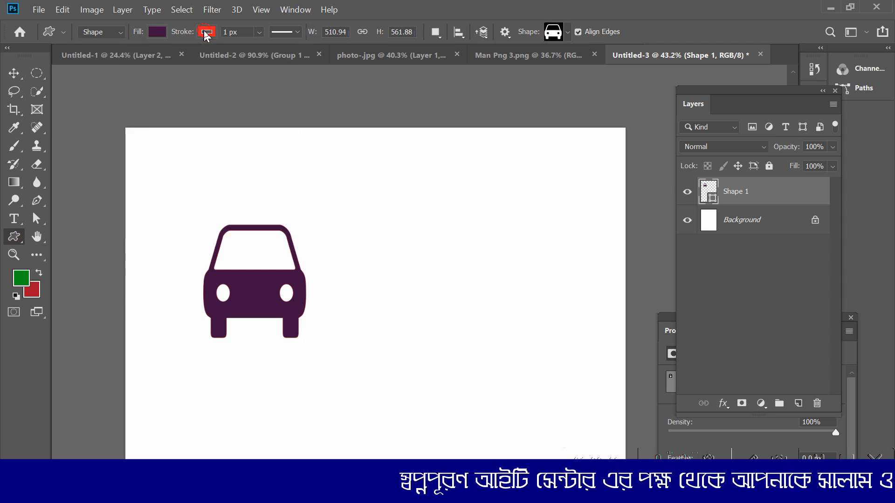
click(261, 32)
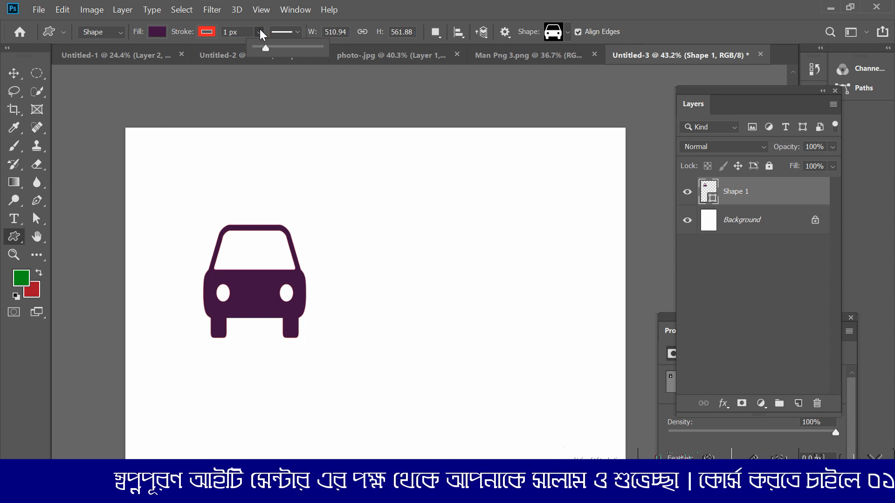
click(298, 32)
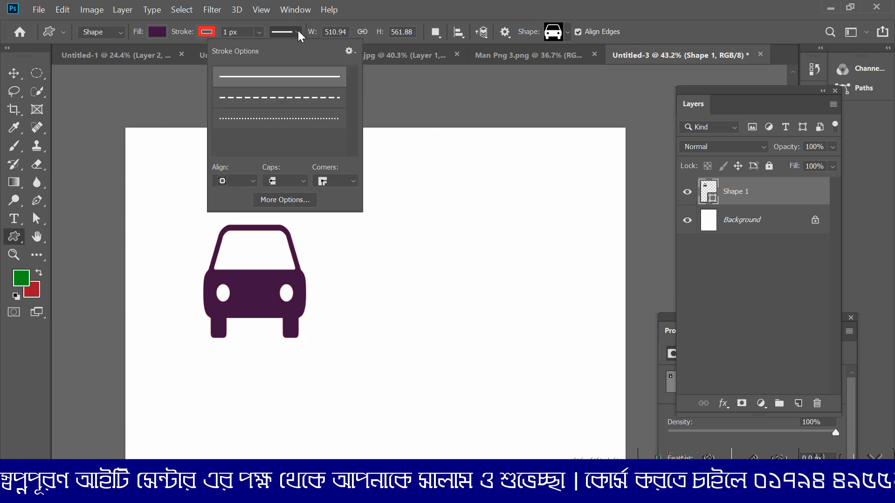
click(299, 32)
click(298, 31)
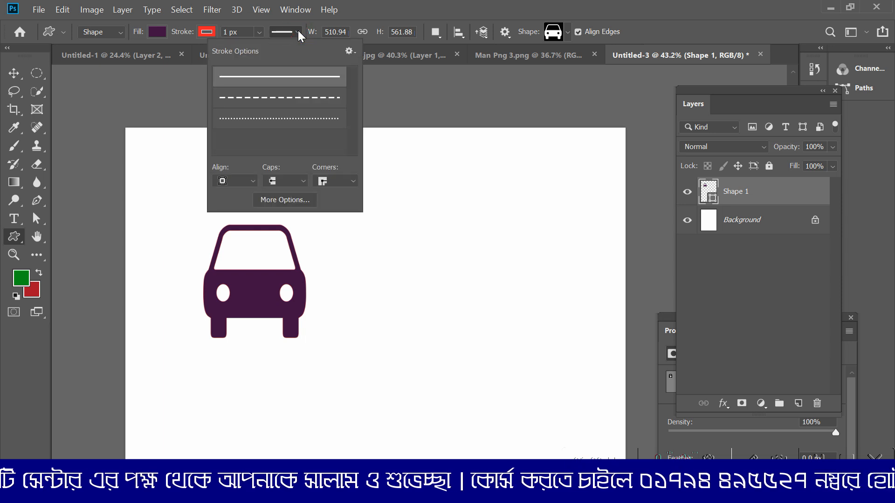
click(298, 31)
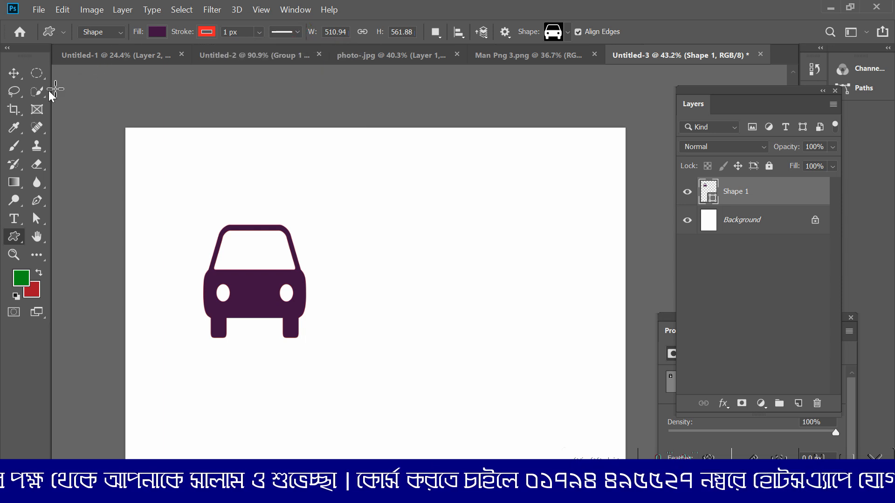
Step: Move the car shape further down and to the right, leaving room beside it
click(14, 73)
drag(279, 278, 315, 393)
scroll(363, 390, down, 1)
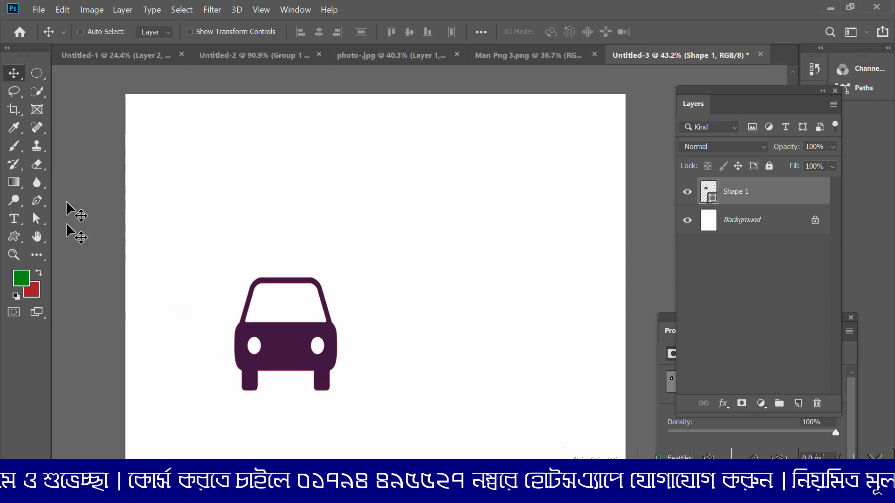
Step: Draw a bare tree with a trunk, three branches and roots, about 465 by 1091 px, beside the car with the Freeform Pen tool
click(37, 201)
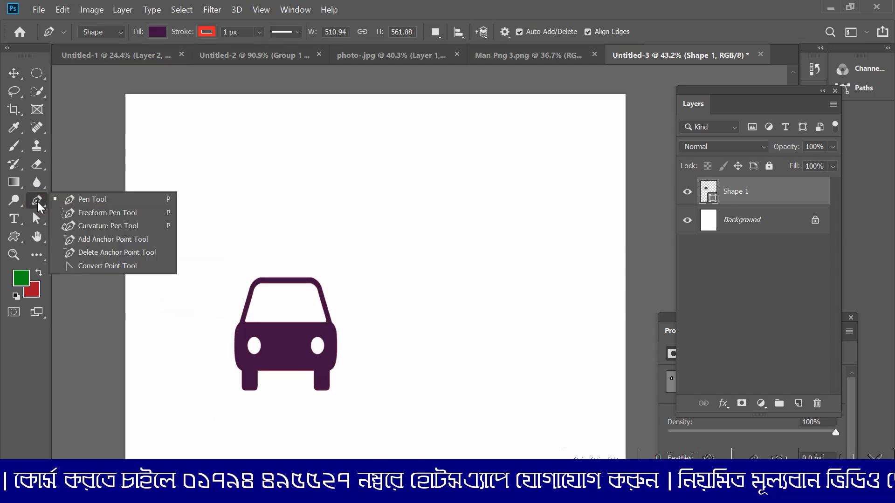
click(118, 214)
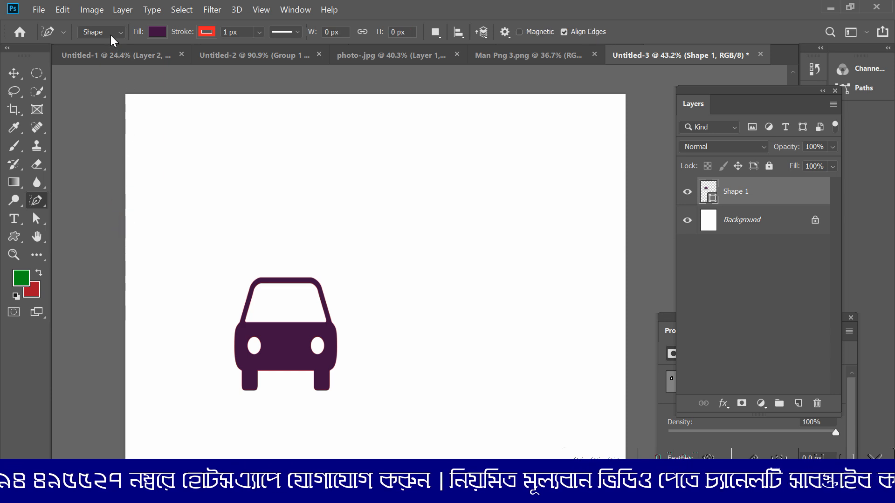
mouse_move(387, 410)
mouse_down()
mouse_move(393, 270)
mouse_move(367, 228)
mouse_move(368, 218)
mouse_move(400, 255)
mouse_move(417, 197)
mouse_move(410, 262)
mouse_move(416, 277)
mouse_move(440, 233)
mouse_move(429, 279)
mouse_move(438, 404)
mouse_move(459, 411)
mouse_move(386, 410)
mouse_up()
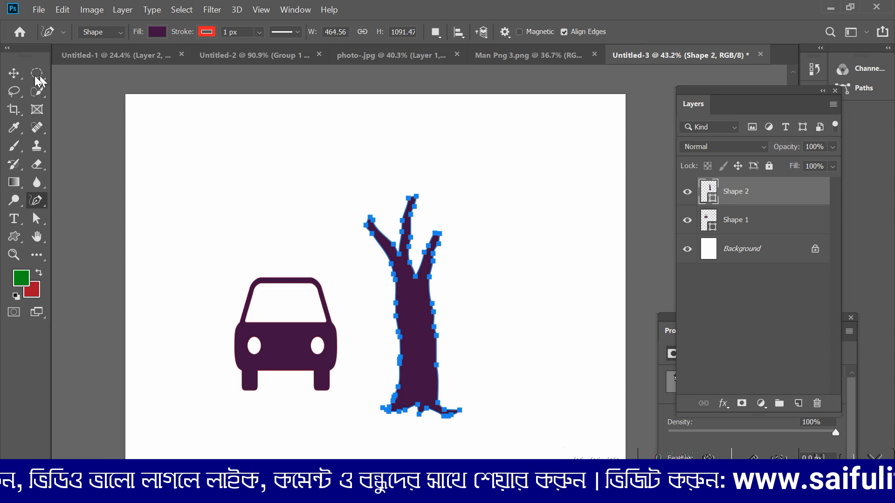
Step: Move the bare tree slightly up and closer to the car
click(13, 73)
drag(424, 349, 399, 334)
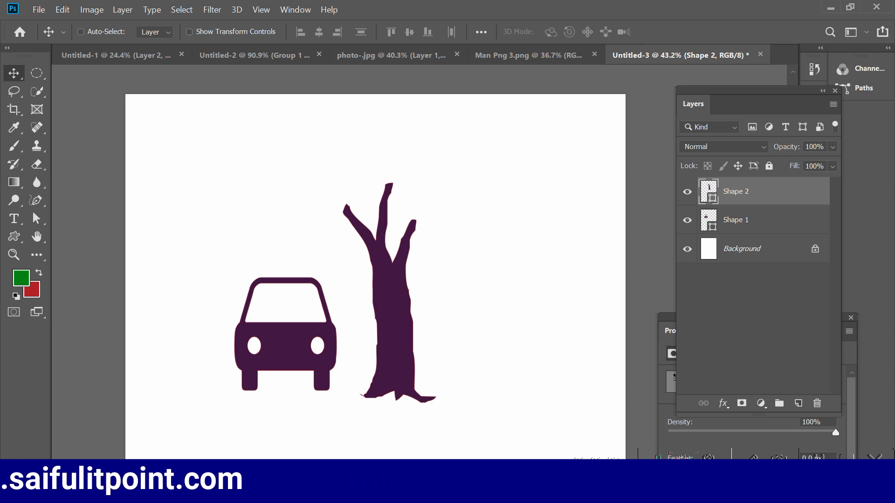
Step: Switch to Google Meet to check the participant list and return to the Photoshop drawing
click(80, 421)
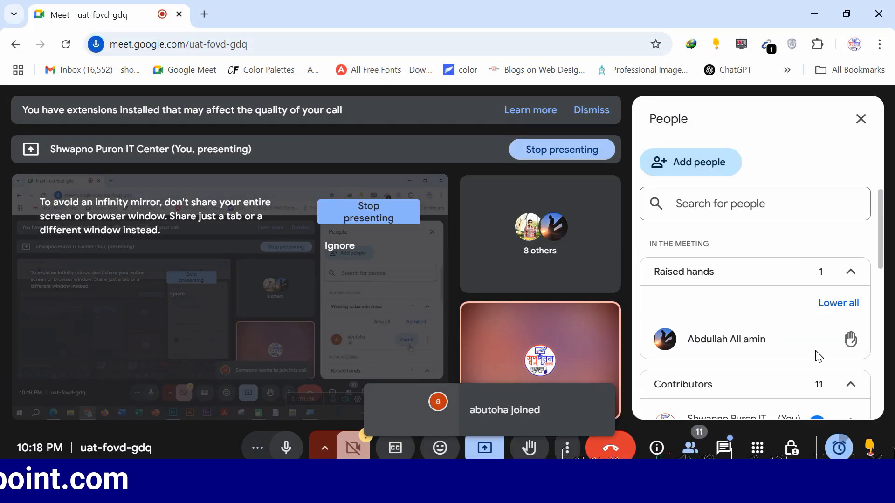
scroll(845, 365, down, 5)
click(815, 14)
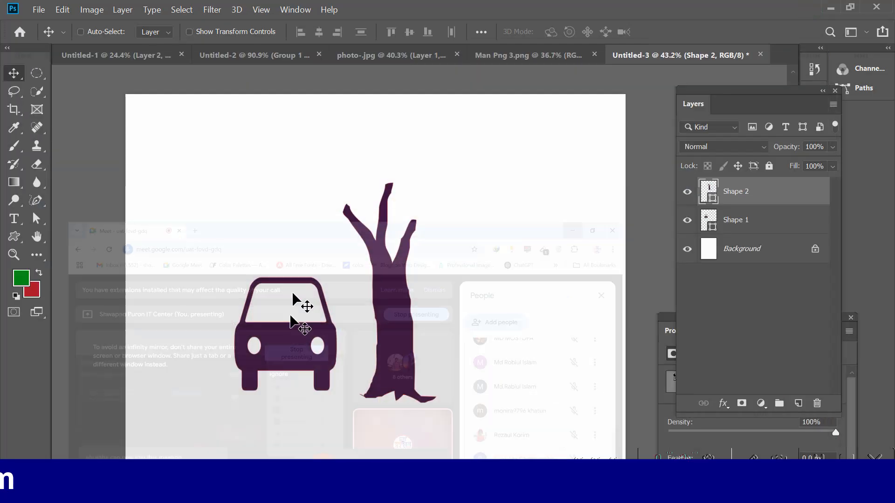
Step: Change the tree trunk's fill colour to reddish brown #601c0e
double_click(711, 201)
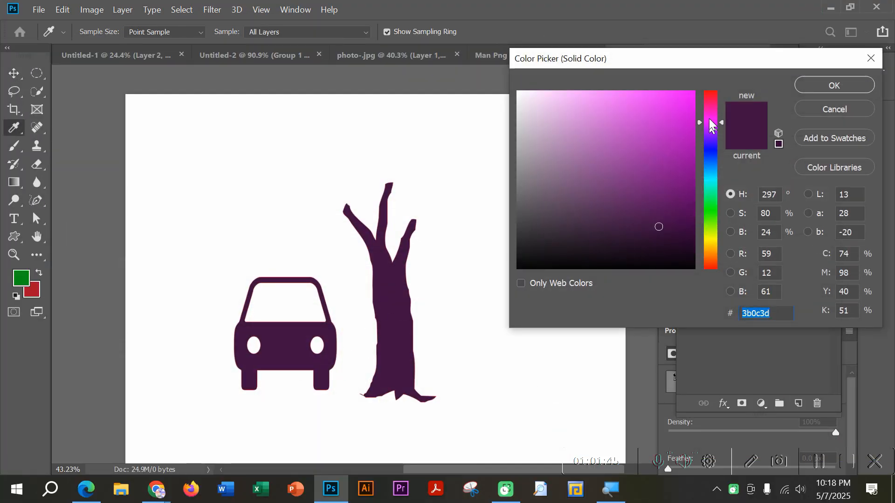
drag(708, 102, 708, 265)
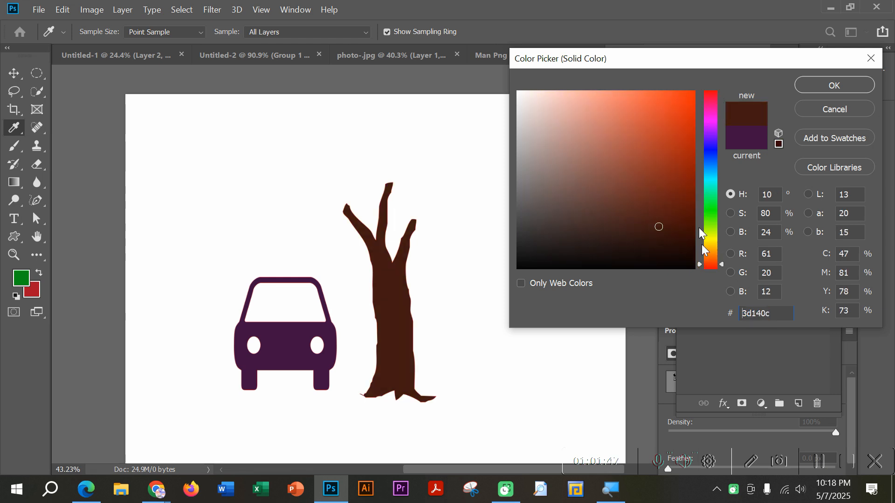
click(675, 199)
click(669, 202)
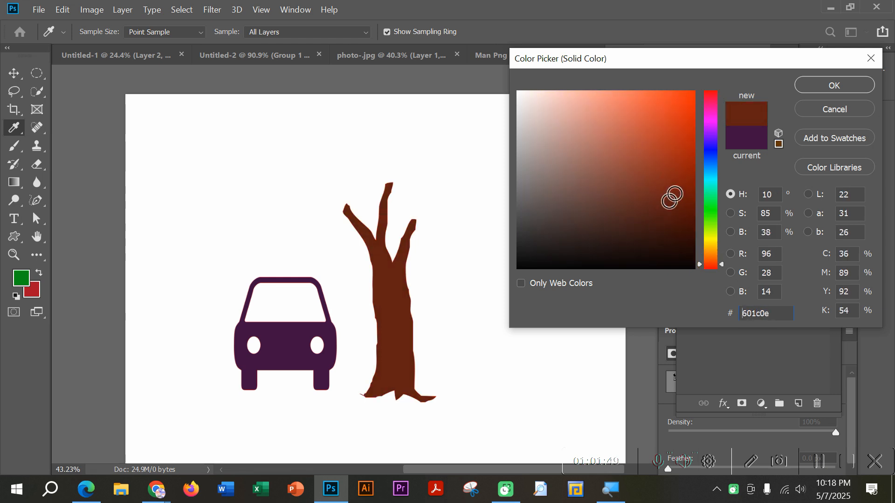
click(827, 88)
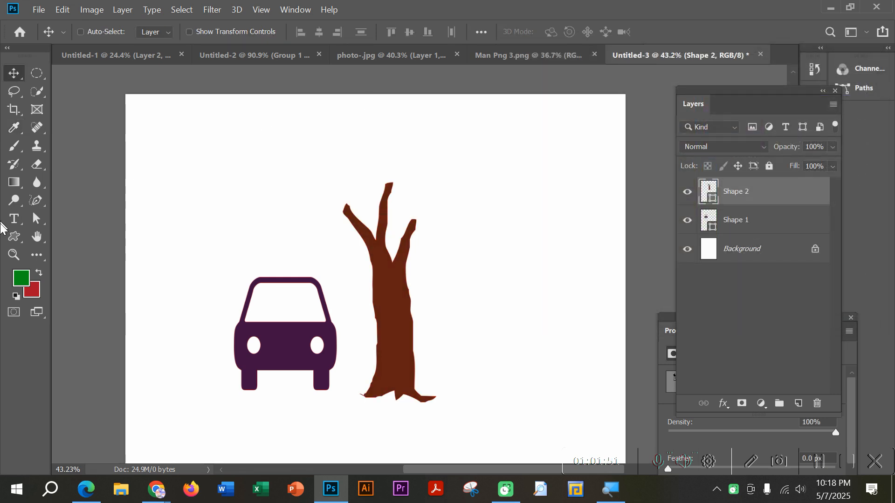
Step: Draw a cloud-like leafy crown, about 955 by 638 px, over the tree's branches with the Freeform Pen tool
click(37, 201)
click(80, 213)
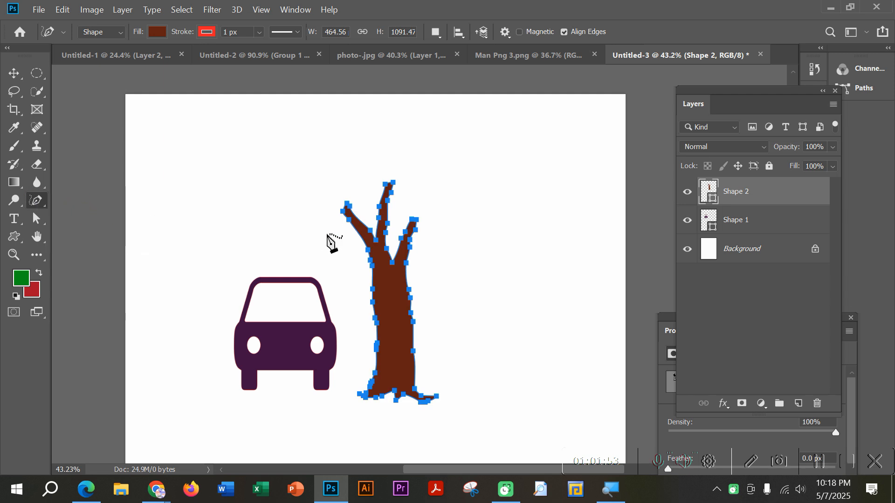
mouse_move(356, 238)
mouse_down()
mouse_move(321, 238)
mouse_move(321, 225)
mouse_move(292, 205)
mouse_move(299, 155)
mouse_move(318, 158)
mouse_move(327, 133)
mouse_move(357, 122)
mouse_move(419, 131)
mouse_move(440, 156)
mouse_move(482, 163)
mouse_move(469, 241)
mouse_move(356, 237)
mouse_up()
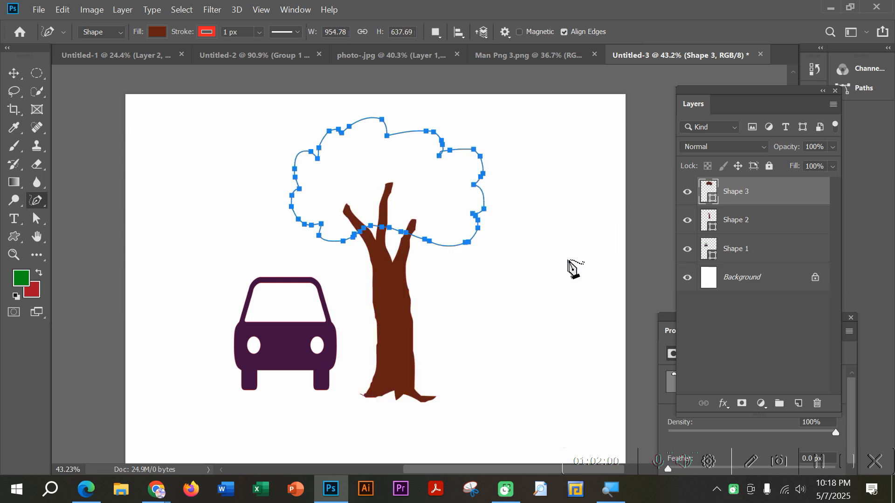
Step: Change the leafy crown's fill colour to a rich medium green
double_click(710, 198)
click(710, 206)
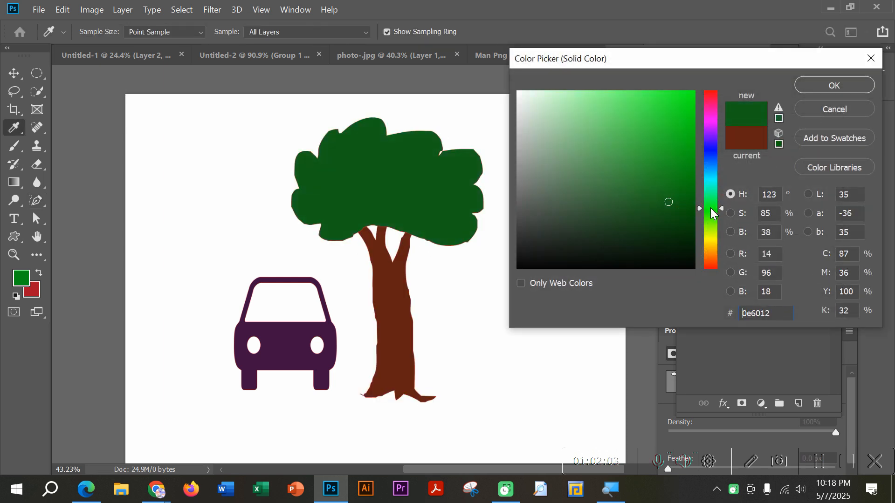
click(682, 183)
click(827, 86)
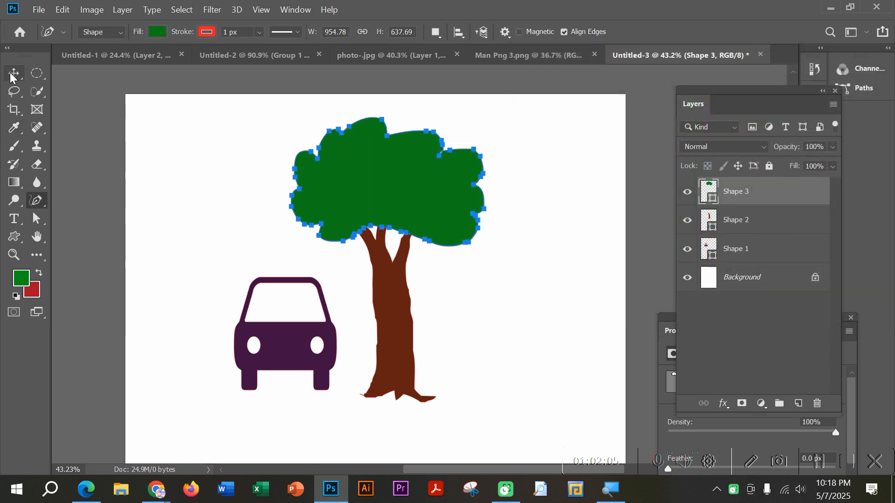
click(12, 74)
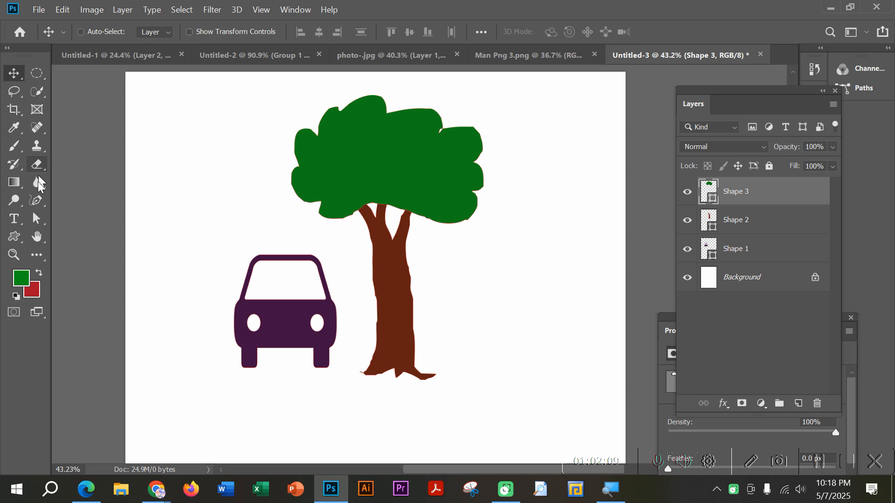
Step: Draw a road rectangle about 2521 by 456 px across the full canvas width, over the car's and trunk's lower parts
click(14, 238)
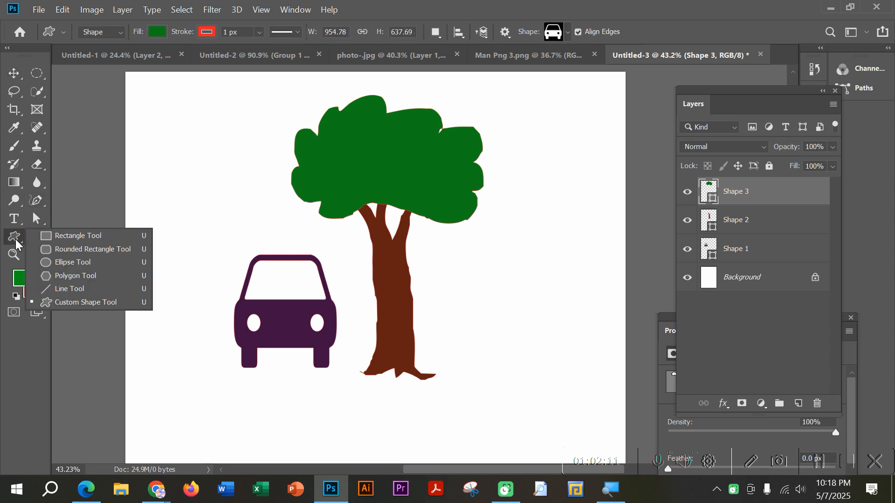
click(70, 235)
drag(119, 325, 624, 414)
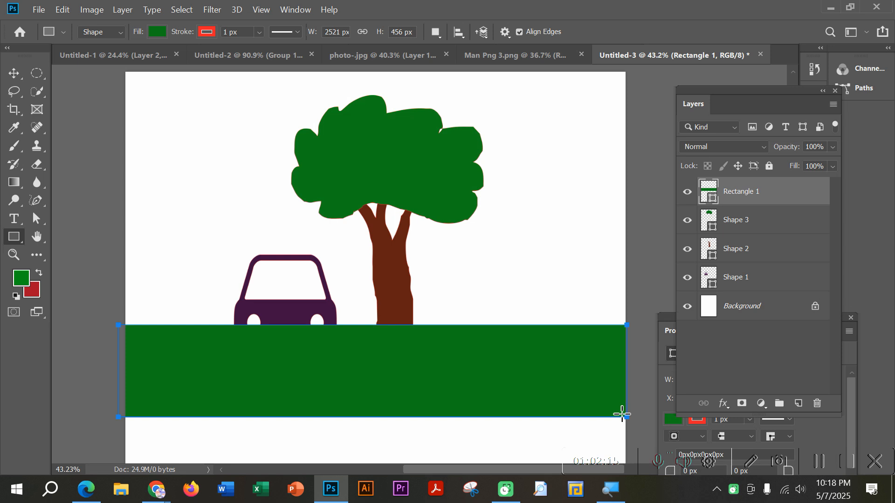
Step: Change the road rectangle's fill colour to dark grey #505050
scroll(373, 233, down, 2)
click(13, 73)
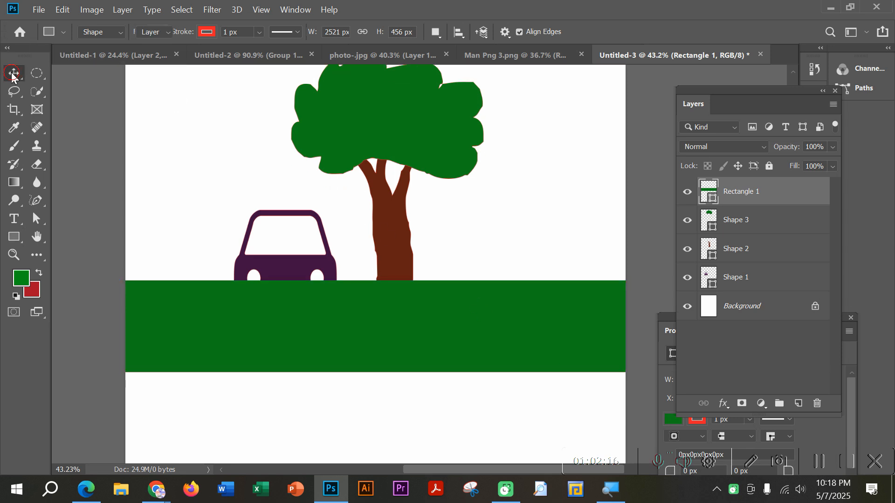
double_click(713, 200)
drag(519, 230, 515, 210)
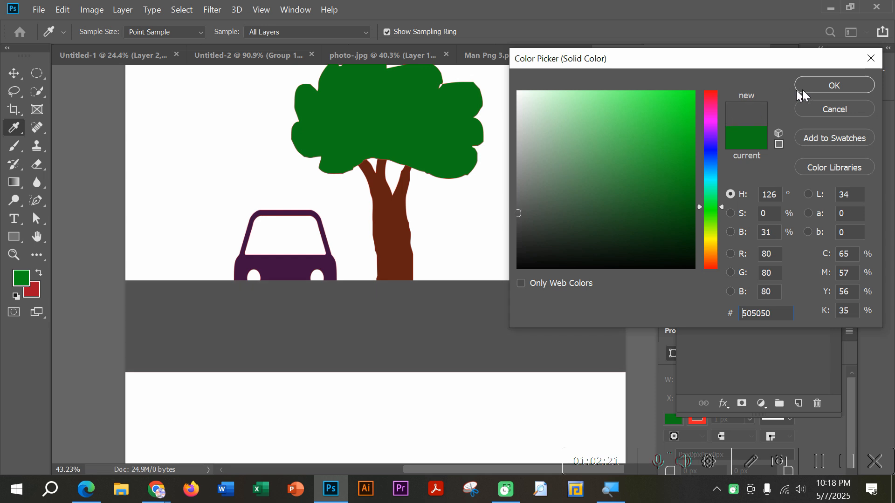
click(834, 85)
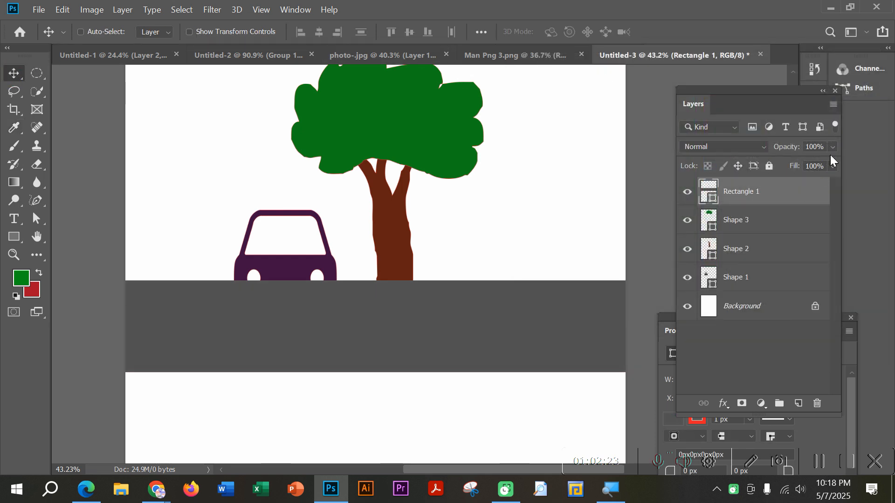
Step: Lower the road rectangle's opacity to 33% and move its layer behind the car and tree, just above the Background
click(832, 147)
drag(834, 161, 787, 162)
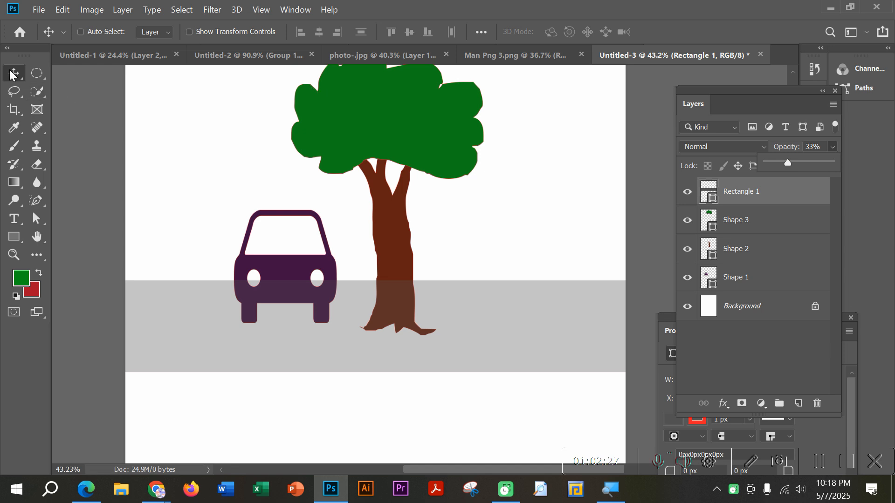
click(94, 103)
click(535, 210)
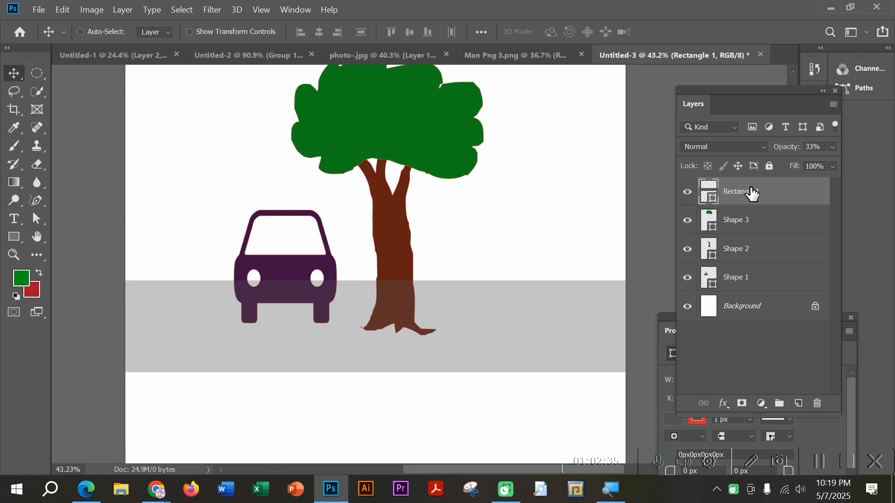
drag(746, 194, 743, 292)
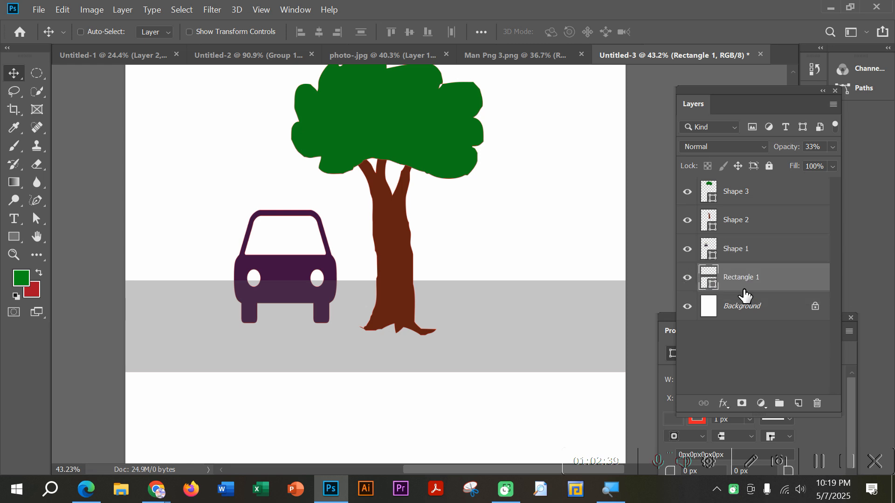
Step: Draw a standing man custom shape, about 204 by 701 px, to the left of the car and move it slightly down
scroll(550, 313, up, 1)
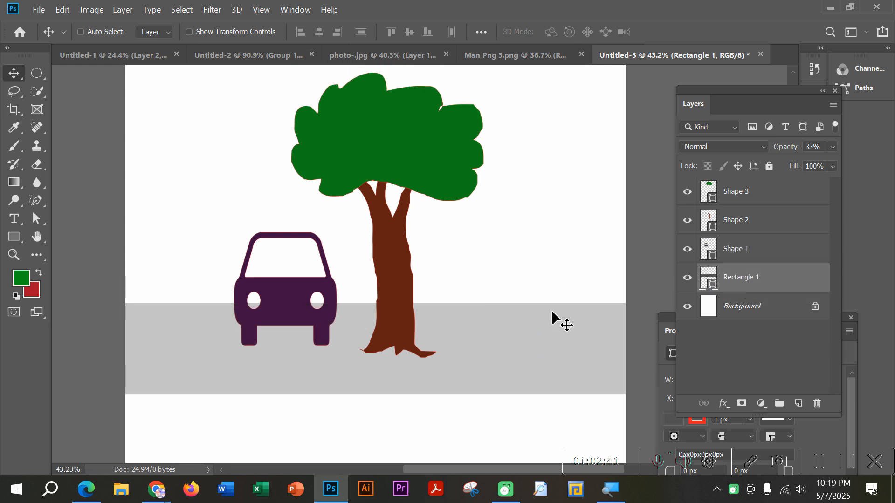
right_click(16, 242)
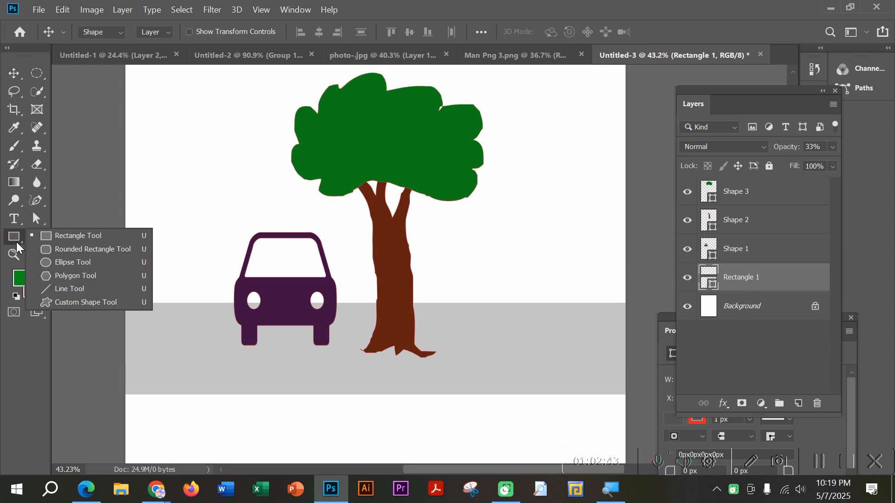
click(83, 303)
click(553, 35)
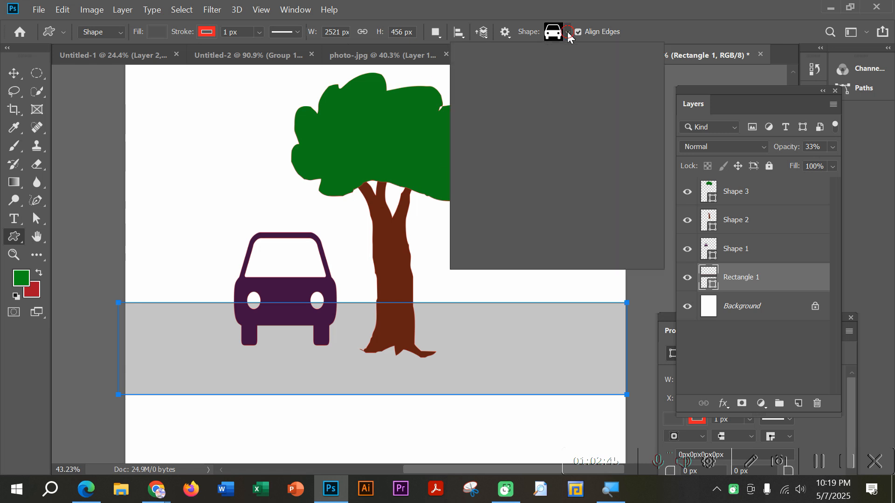
drag(631, 230, 636, 193)
click(559, 174)
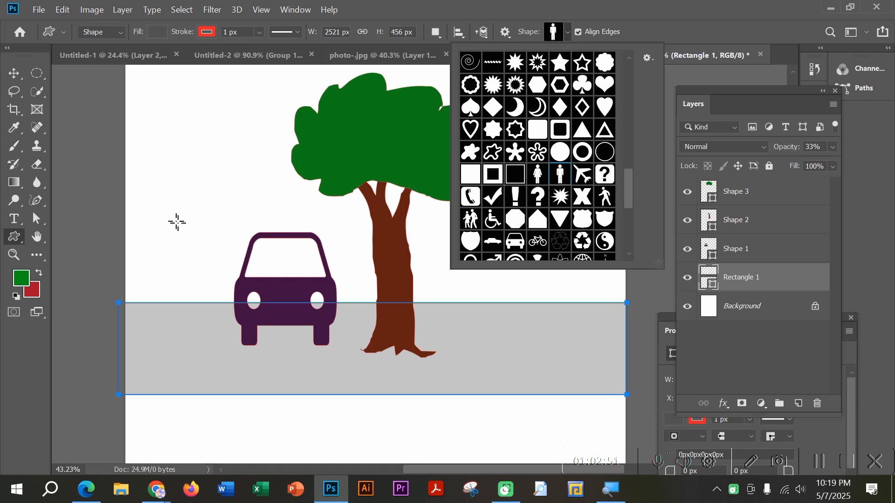
drag(157, 175, 197, 316)
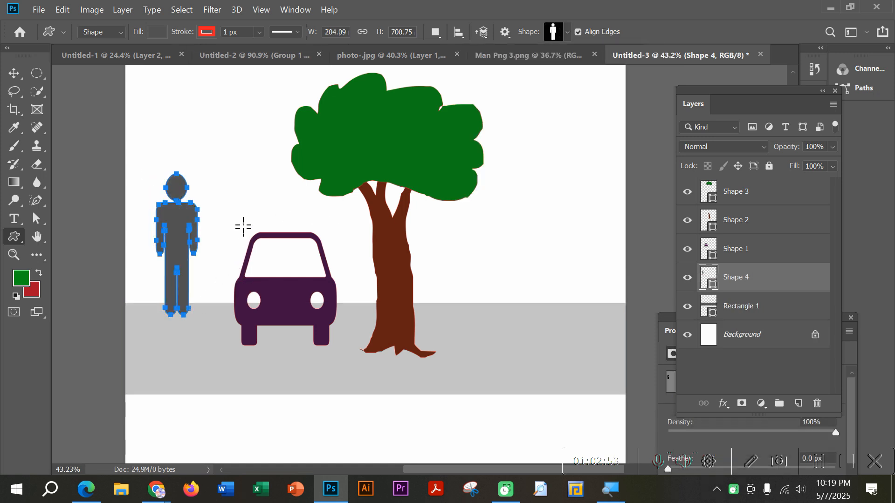
key(v)
drag(179, 243, 180, 265)
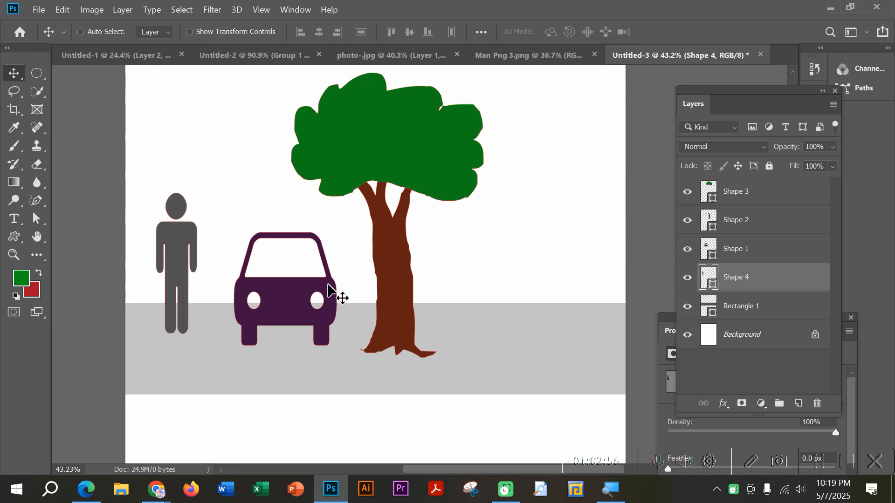
Step: Draw a custom shape of two walking children, about 239 by 447 px, to the right of the tree trunk
click(14, 236)
click(567, 32)
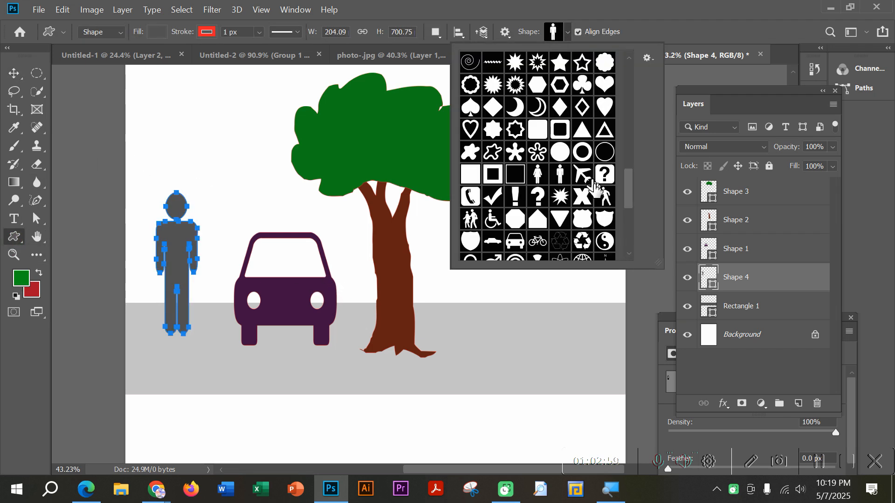
click(471, 219)
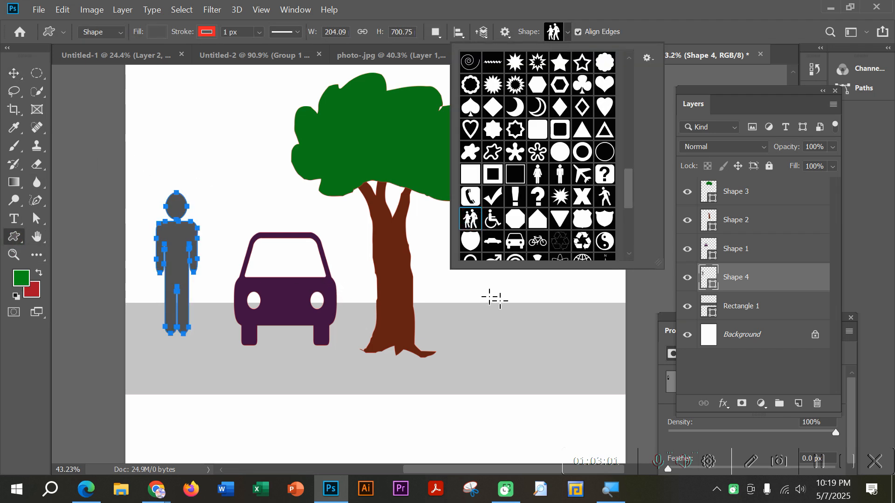
drag(428, 246, 477, 337)
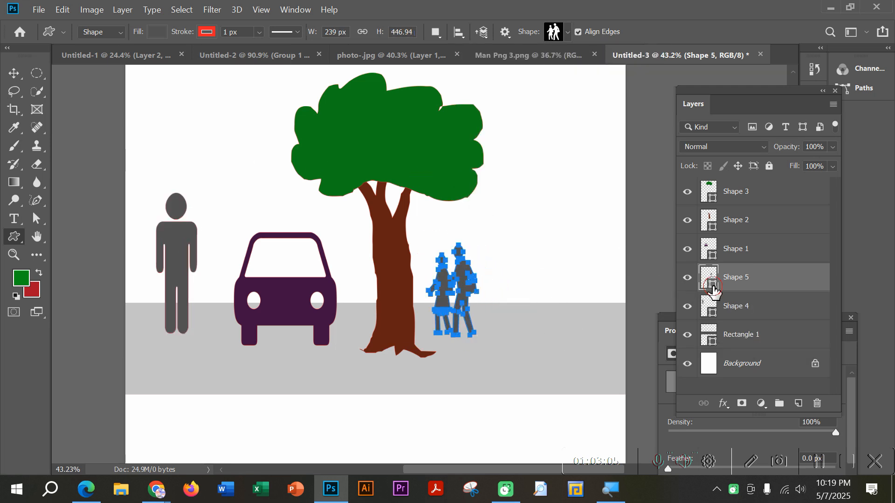
Step: Change the walking pair's fill colour to golden brown #664909
double_click(712, 286)
mouse_move(633, 198)
mouse_down()
mouse_move(651, 182)
mouse_move(641, 212)
mouse_move(671, 216)
mouse_move(657, 226)
mouse_up()
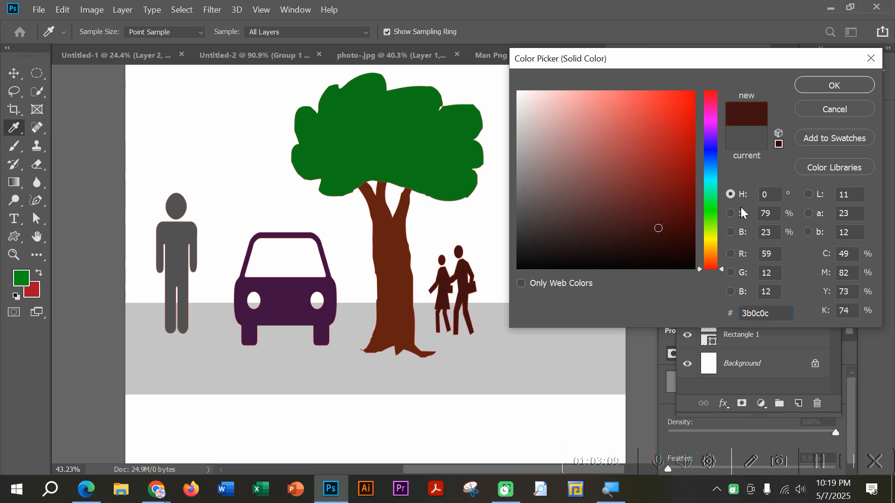
drag(707, 209, 709, 215)
click(667, 223)
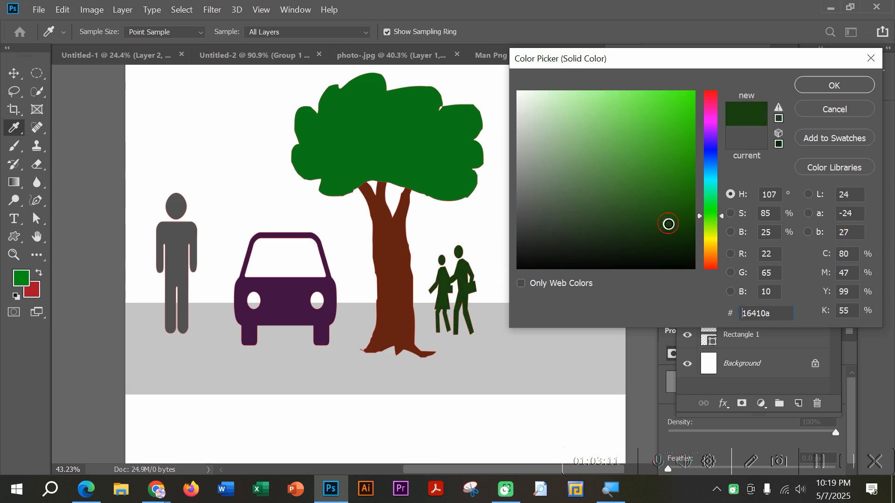
click(708, 249)
click(678, 198)
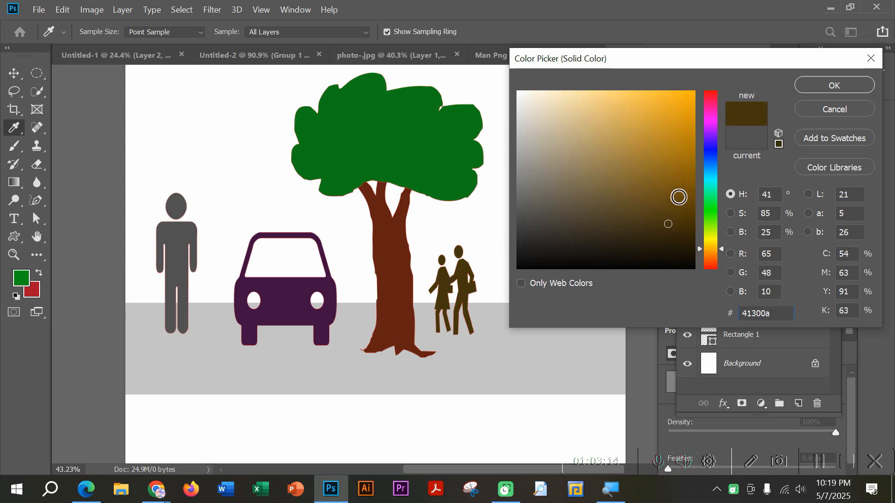
click(832, 86)
Step: Move the walking pair slightly up and to the right, away from the tree trunk
click(15, 74)
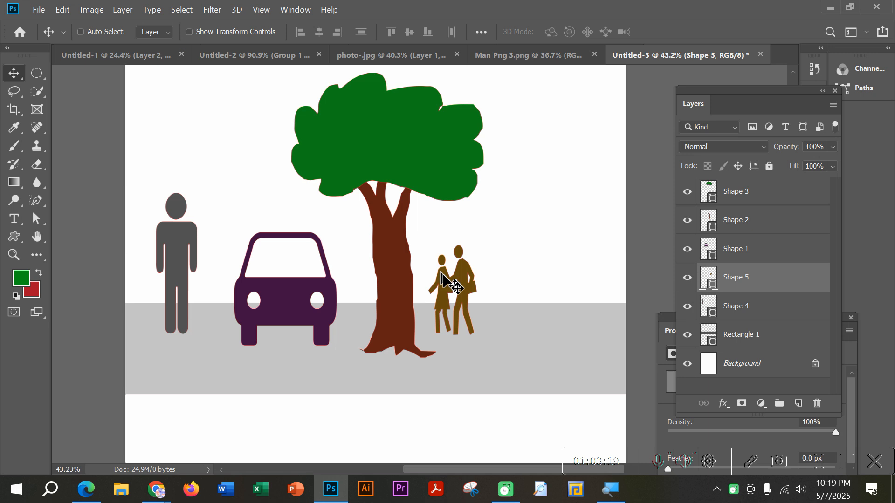
mouse_move(464, 299)
mouse_down()
mouse_move(477, 274)
mouse_move(479, 294)
mouse_up()
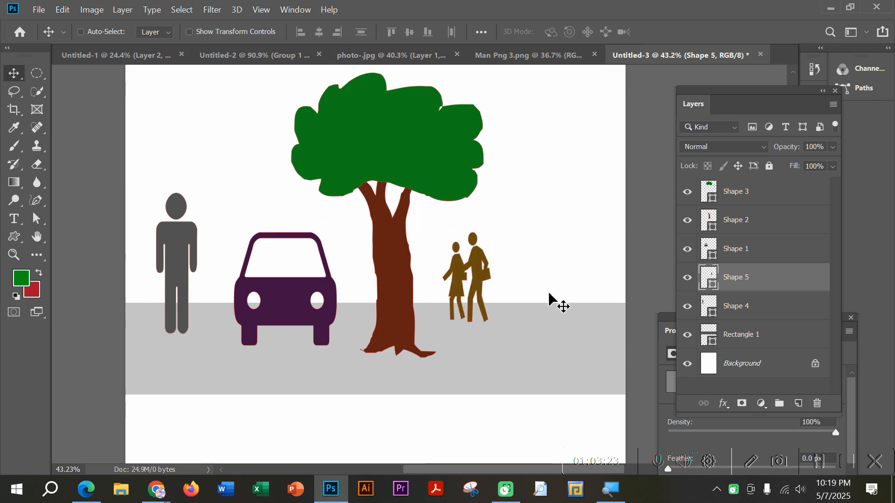
Step: Draw an airplane custom shape in the sky above the car, between the standing man and the treetop
click(14, 236)
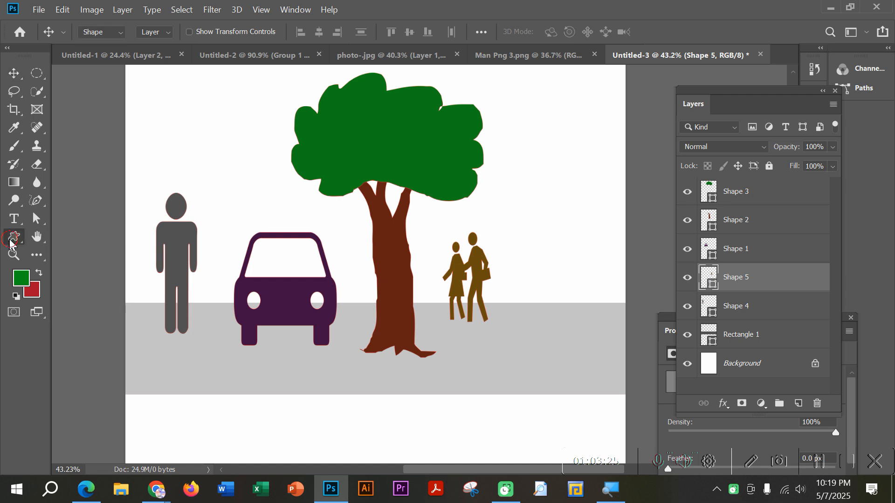
click(99, 304)
click(567, 33)
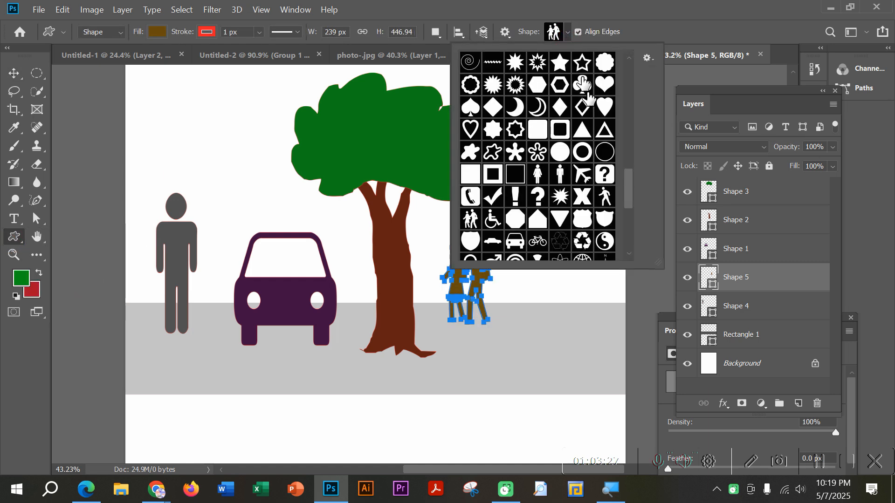
scroll(612, 196, up, 1)
click(581, 198)
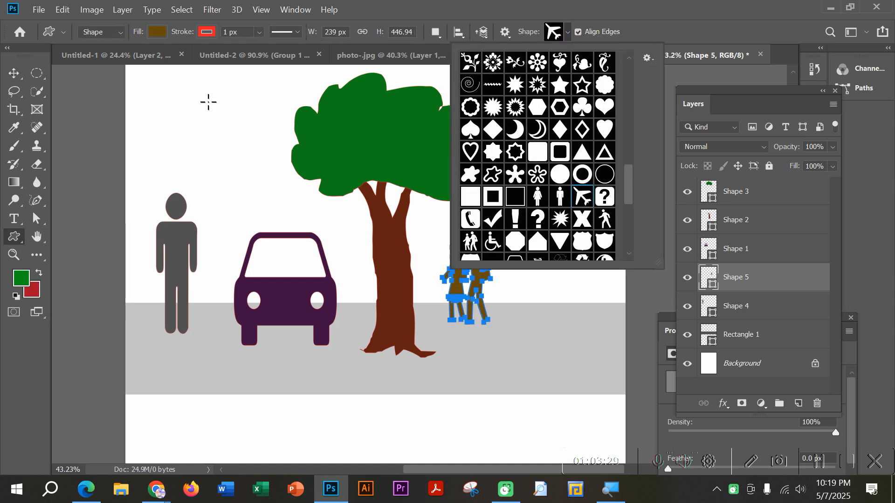
drag(208, 102, 234, 152)
click(8, 75)
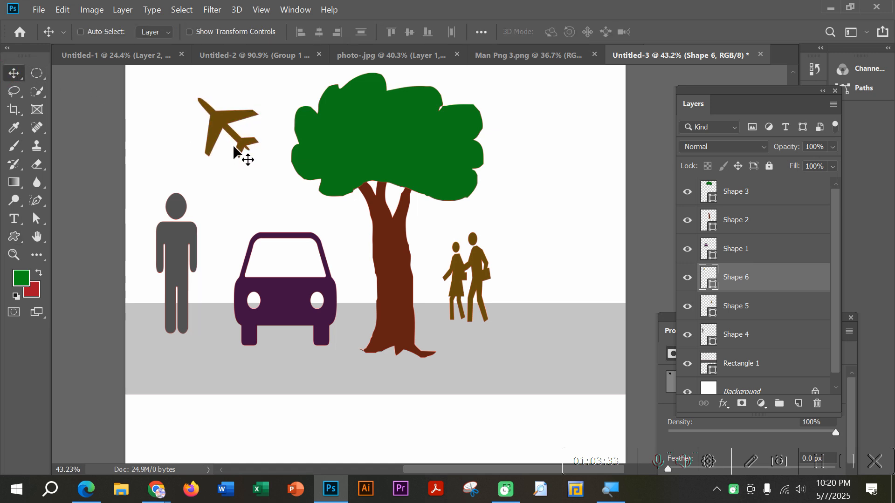
Step: Move the airplane to the right of the treetop and rotate it about -22.8°
key(ctrl)
key(ctrl+t)
mouse_move(260, 180)
mouse_down()
mouse_move(276, 140)
mouse_move(267, 179)
mouse_up()
drag(221, 129, 537, 125)
drag(605, 173, 603, 176)
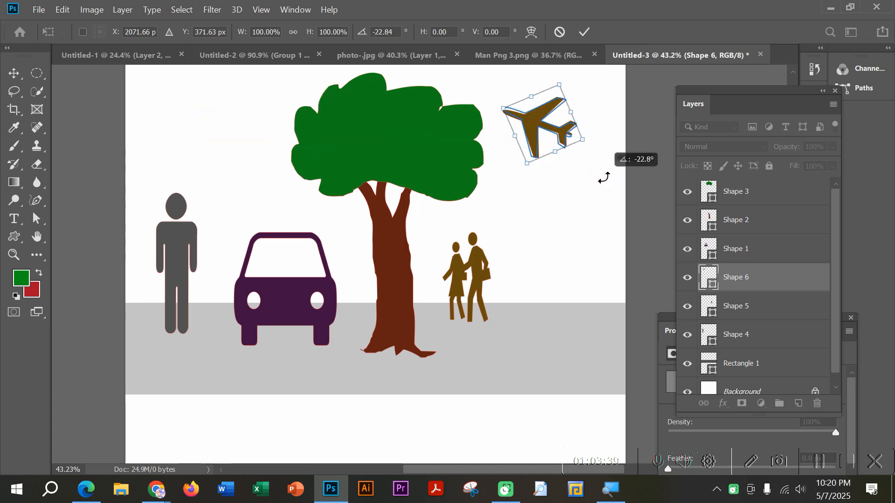
key(Return)
scroll(557, 217, up, 2)
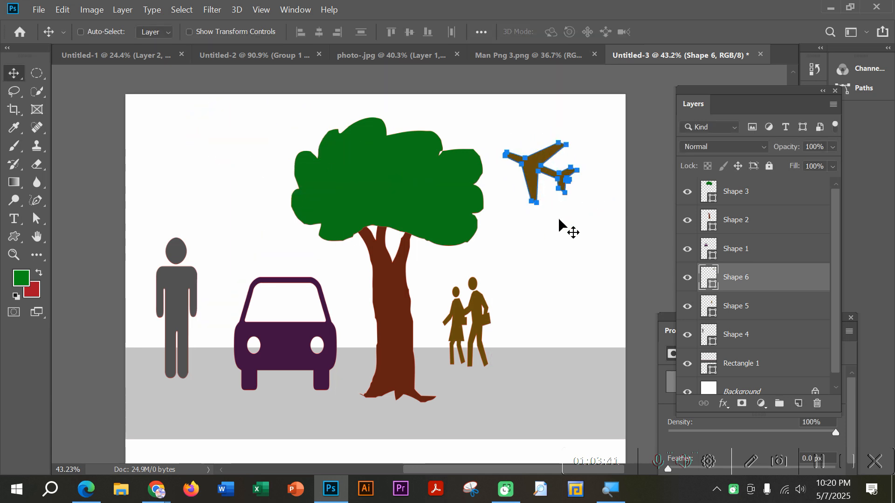
scroll(557, 218, down, 3)
scroll(556, 217, down, 2)
scroll(541, 210, up, 5)
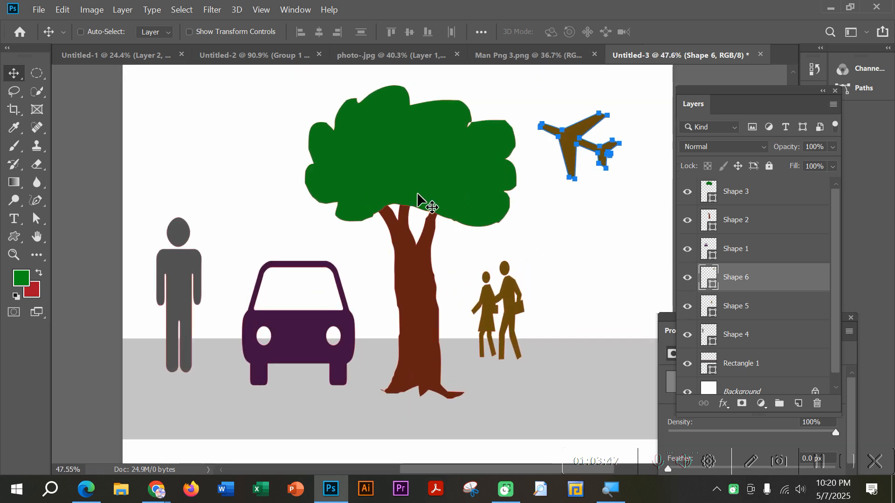
click(538, 234)
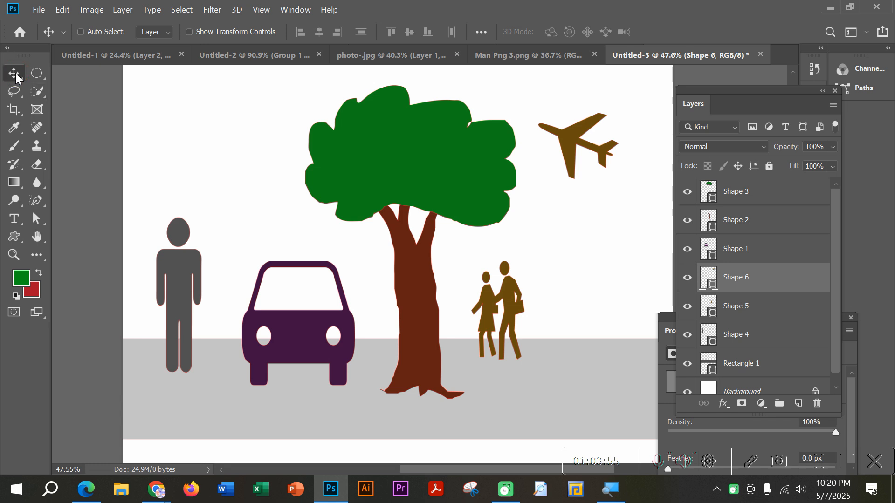
click(37, 75)
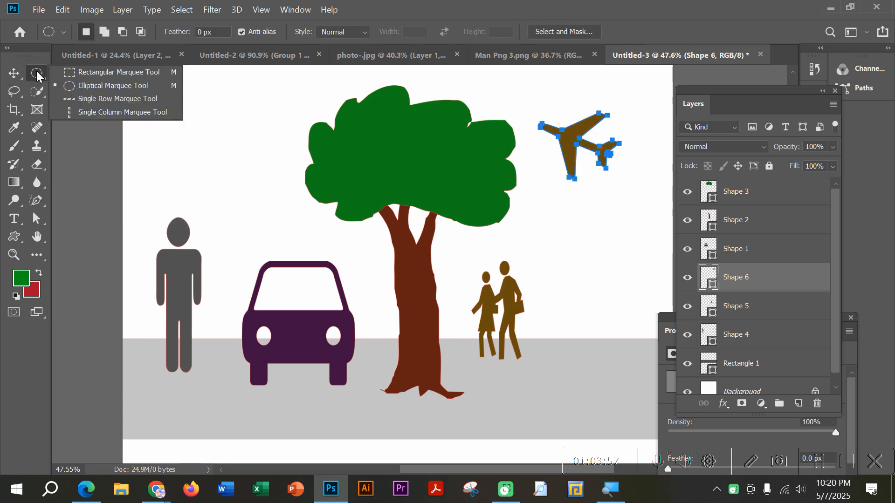
click(37, 74)
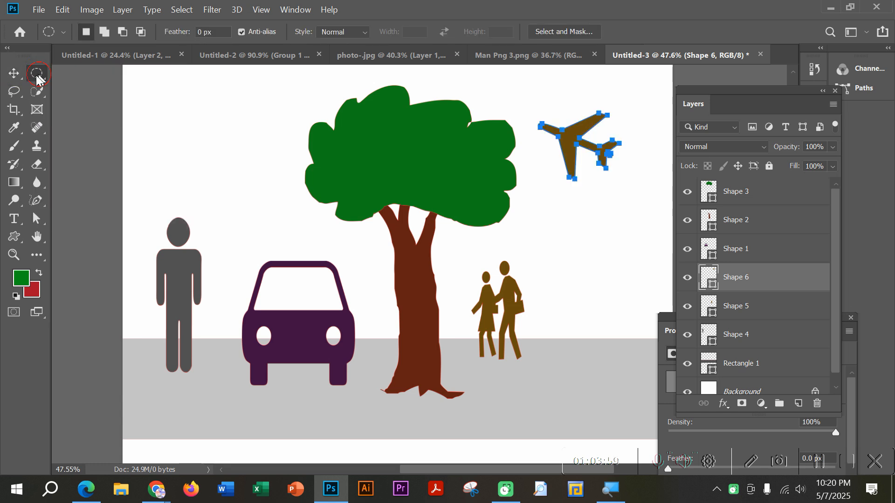
click(10, 93)
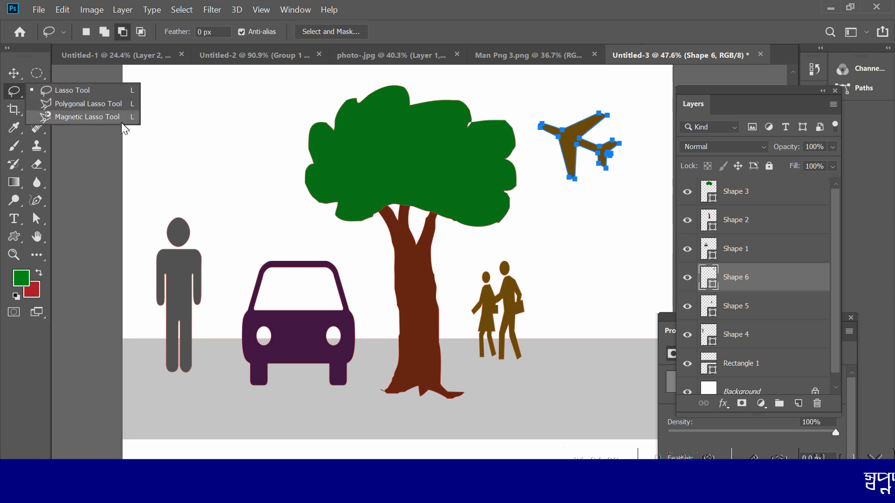
click(14, 92)
click(38, 91)
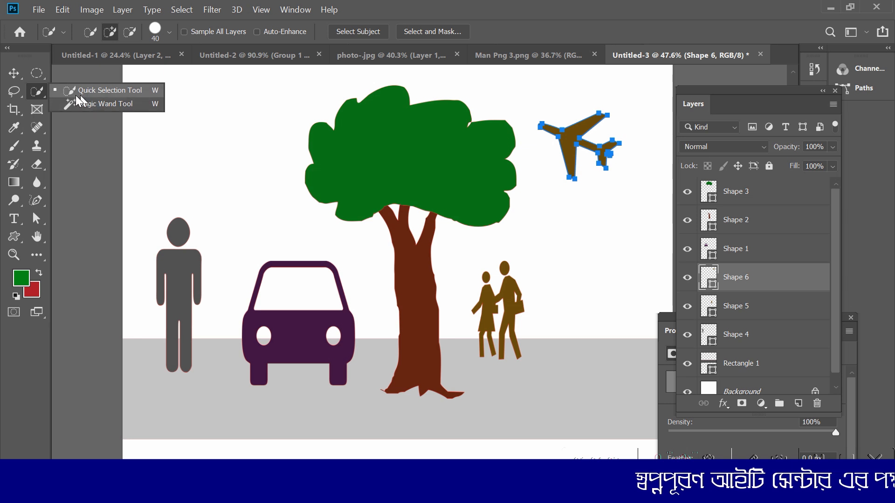
click(14, 110)
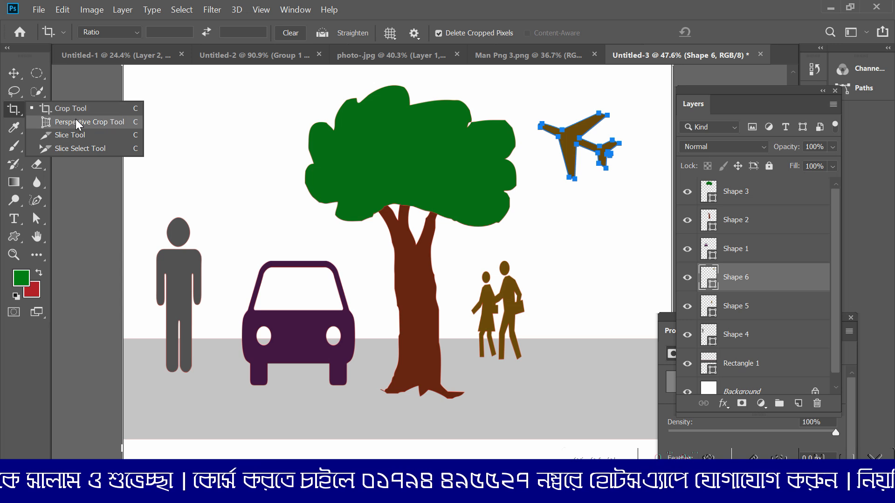
click(14, 75)
click(36, 110)
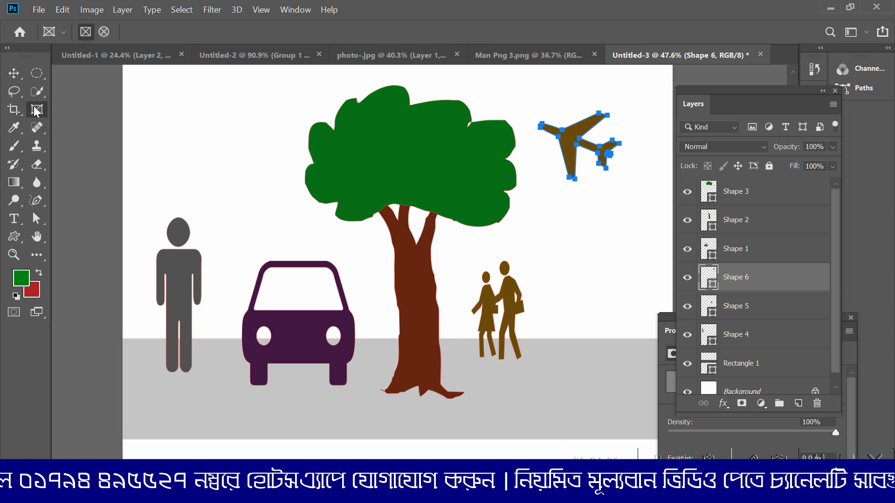
click(13, 70)
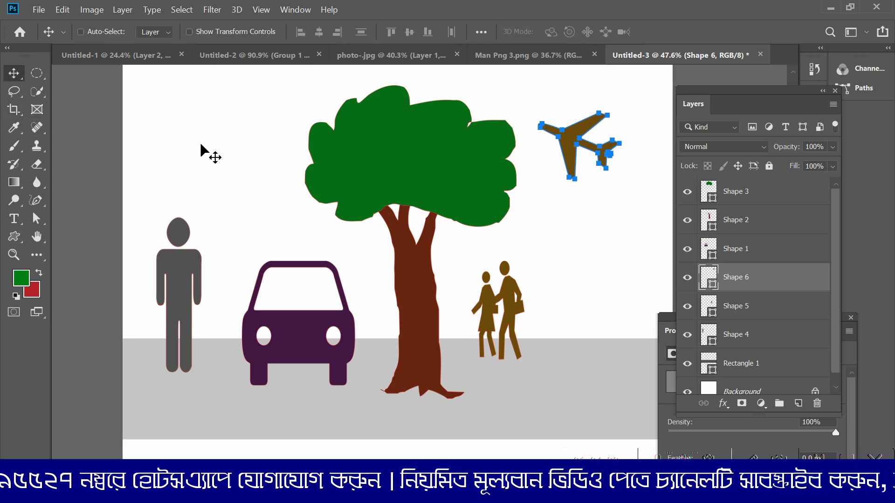
Step: Compare the photo-.jpg image with and without Layer 1, and merge Layer 1 into the Background layer
click(395, 55)
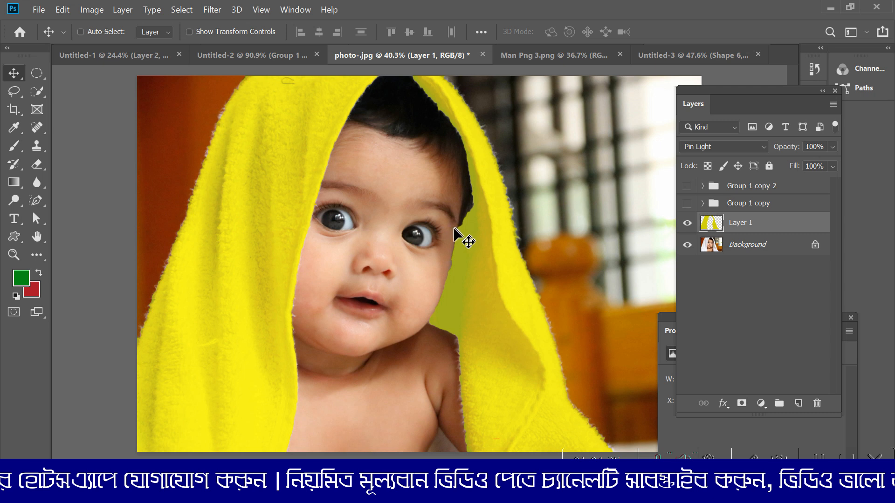
scroll(430, 245, down, 2)
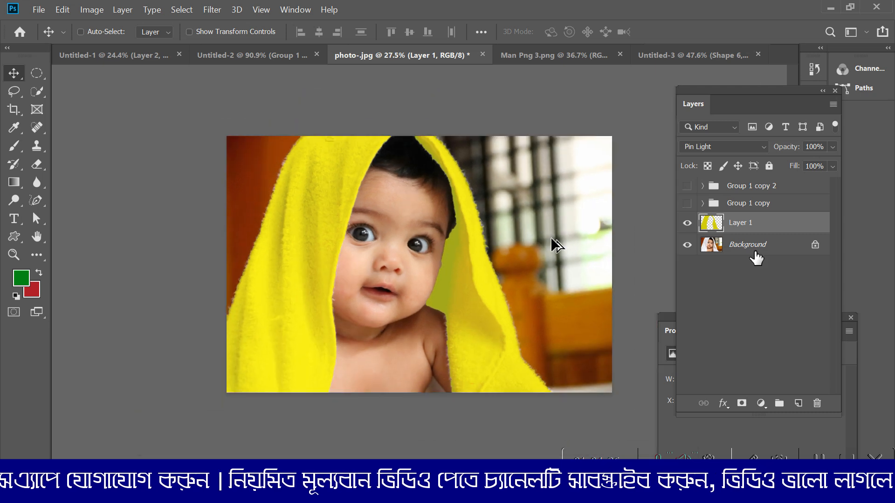
click(687, 223)
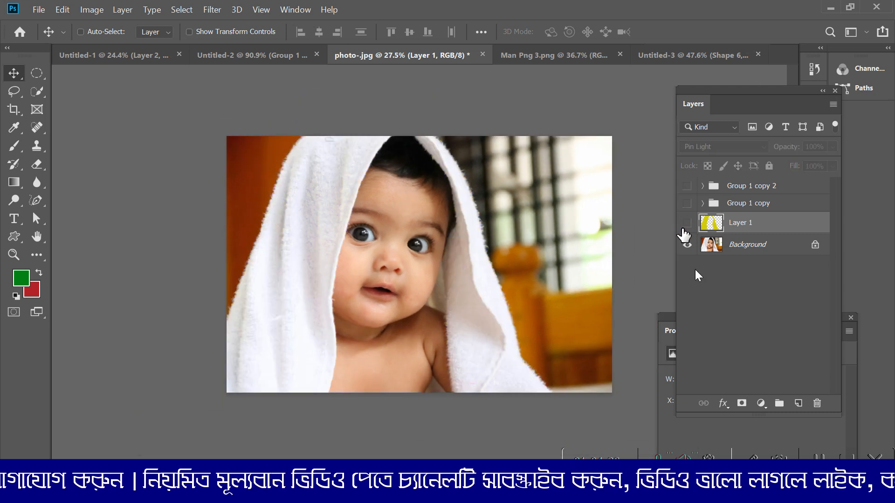
click(687, 223)
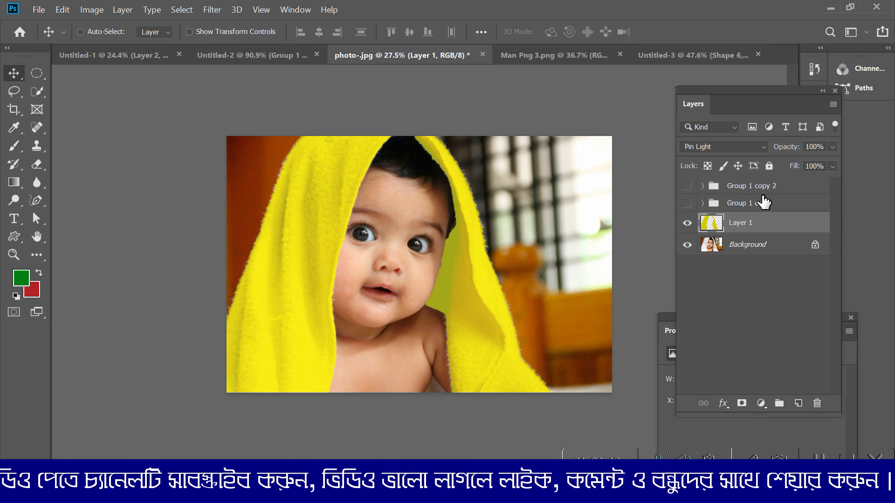
click(730, 245)
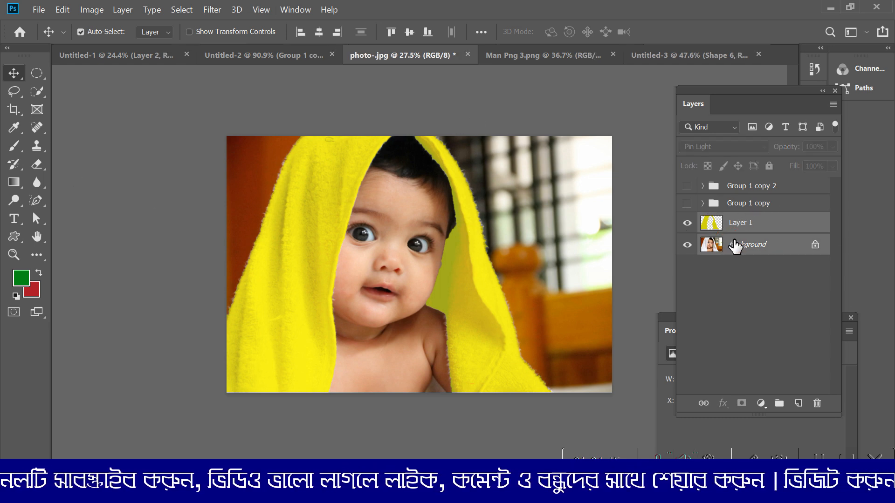
key(ctrl+e)
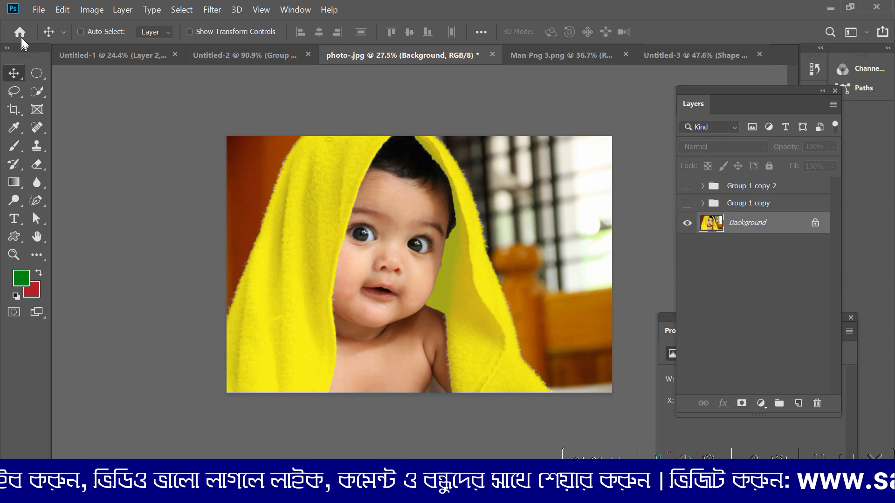
Step: Create a new A4 print document, 210 x 297 mm at 300 pixels/inch, RGB Color, with a white background
click(37, 13)
click(46, 23)
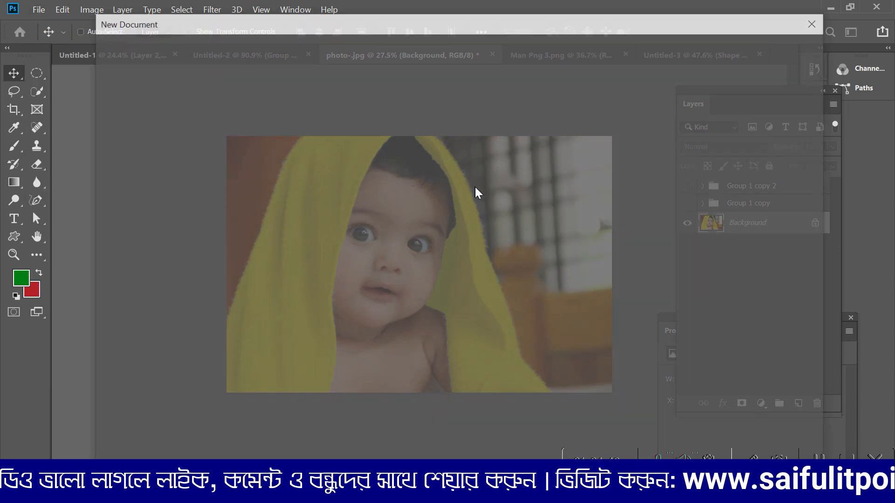
click(415, 50)
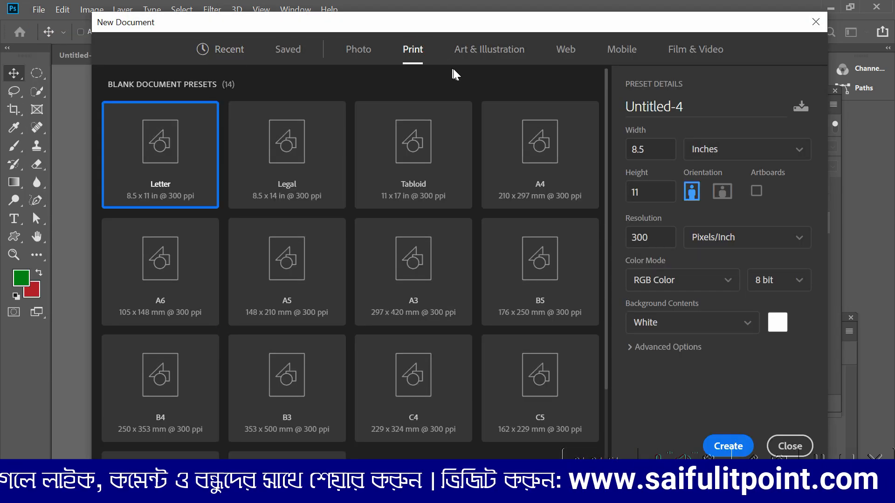
click(547, 150)
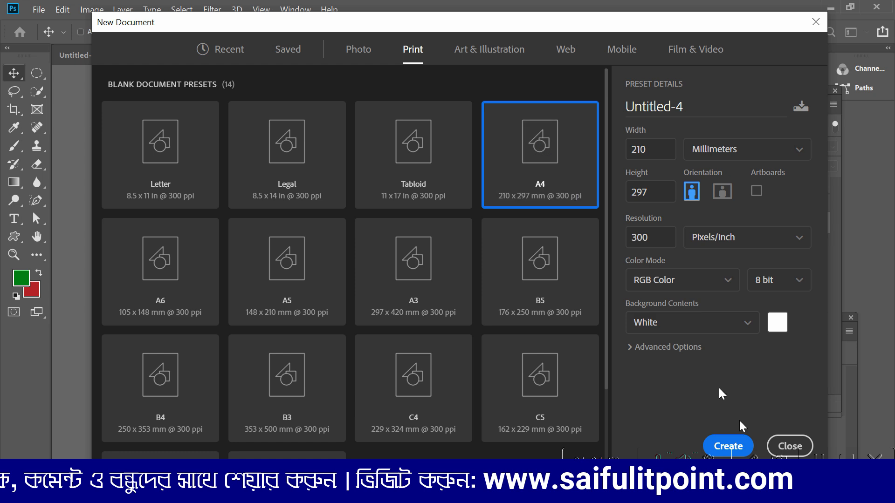
click(732, 445)
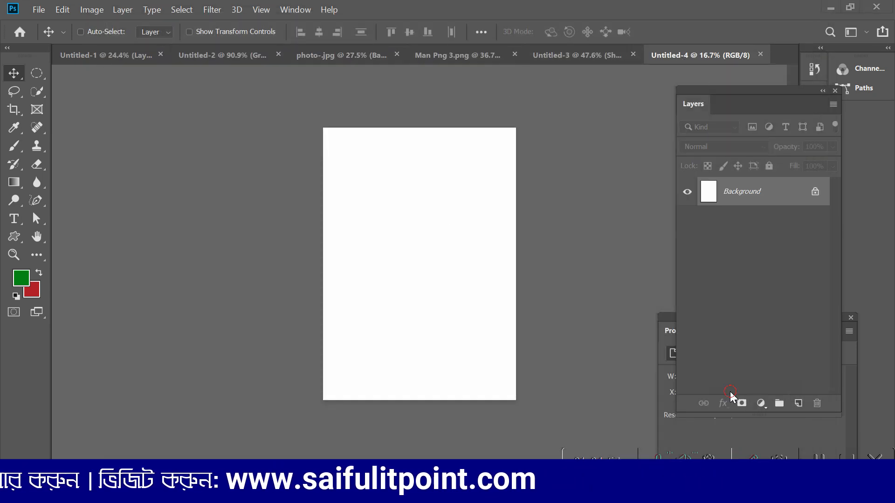
drag(627, 147, 681, 64)
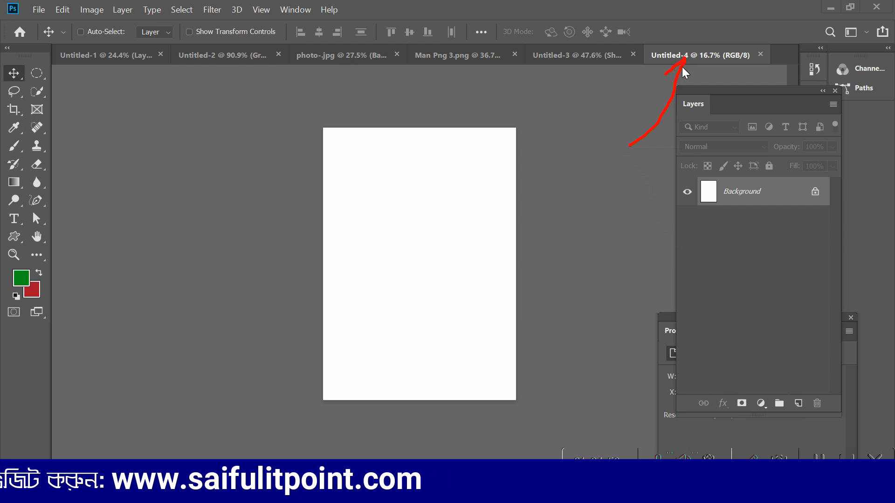
key(Escape)
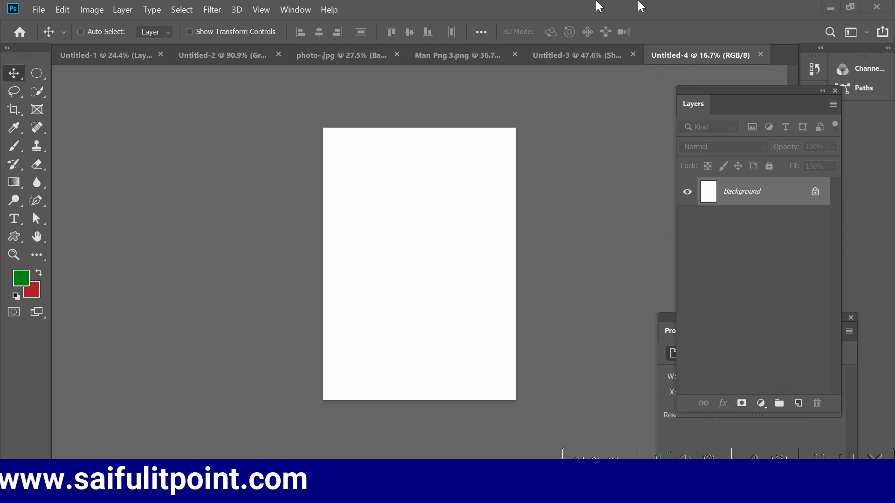
Step: Reorder the open documents so that photo-.jpg comes directly after the blank A4 document Untitled-4
click(557, 52)
click(445, 53)
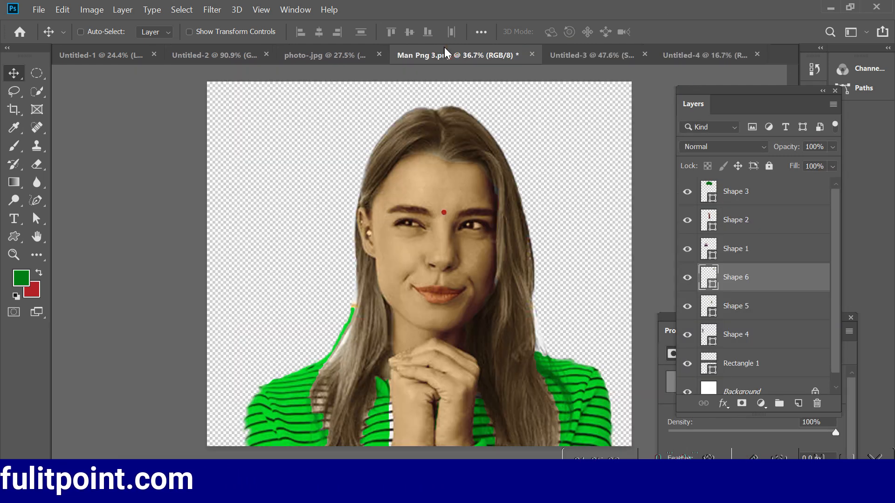
click(337, 53)
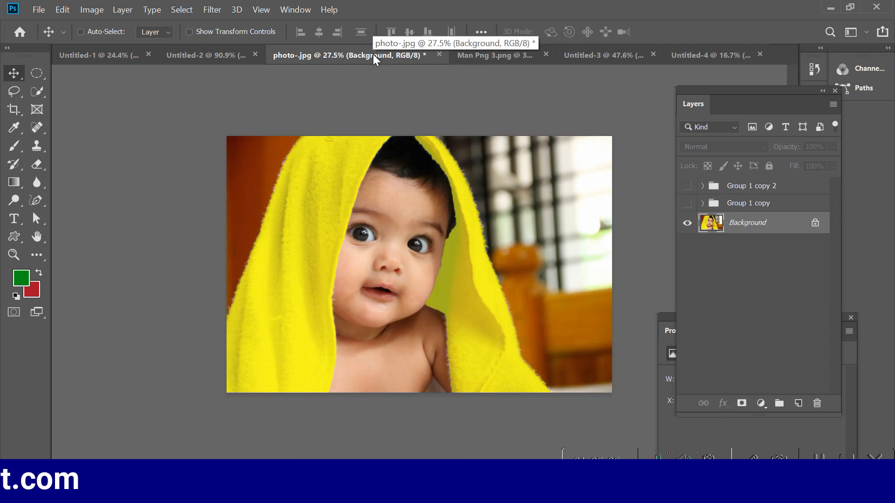
drag(373, 54, 463, 132)
drag(561, 123, 550, 57)
click(547, 54)
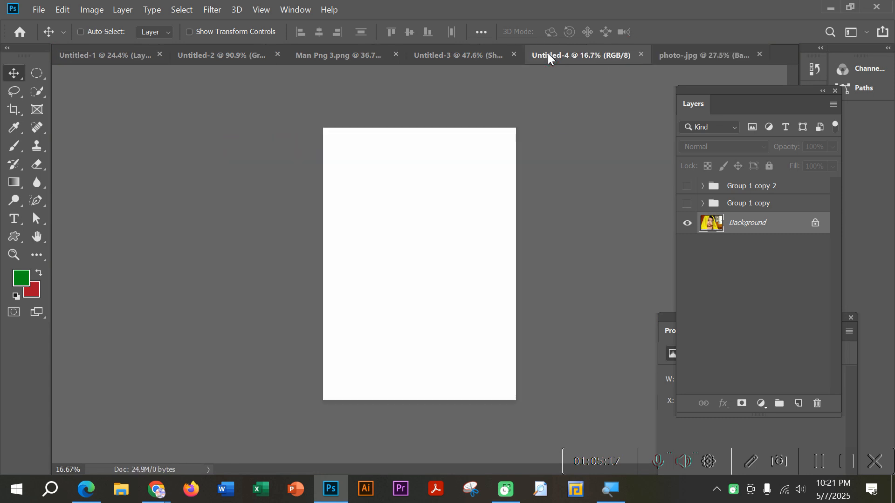
Step: Try bringing the baby photo from photo-.jpg into the blank A4 document Untitled-4 with the Move tool, and undo the transfer
click(695, 54)
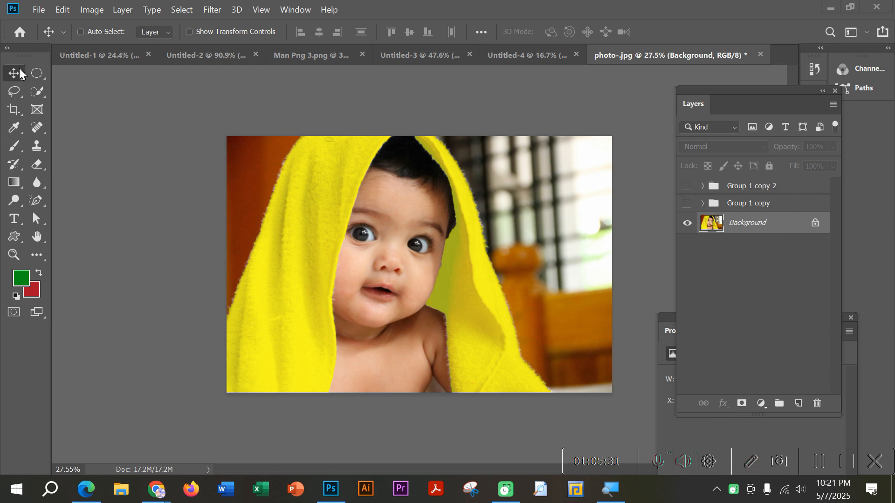
key(space)
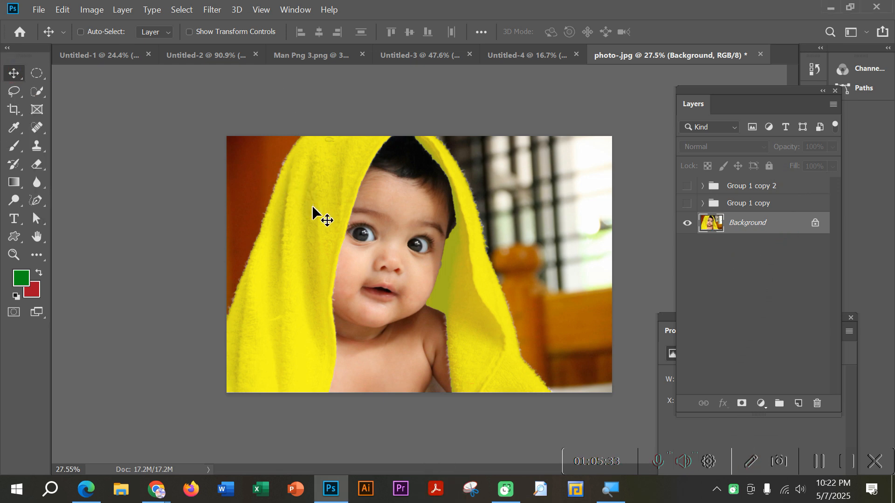
click(750, 463)
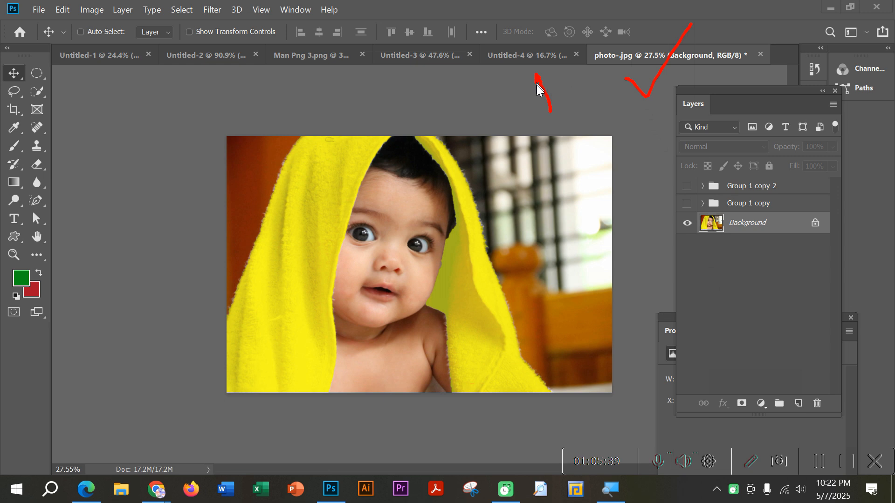
click(748, 459)
key(space)
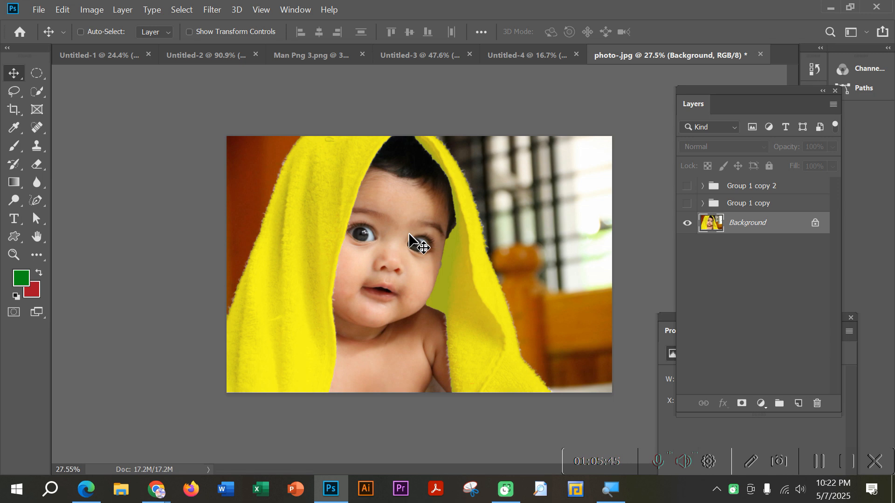
drag(409, 236, 532, 55)
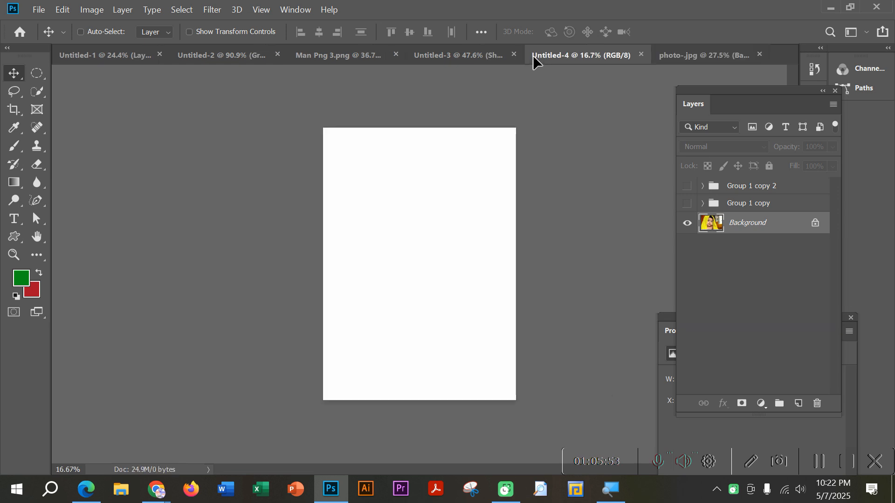
drag(532, 55, 470, 184)
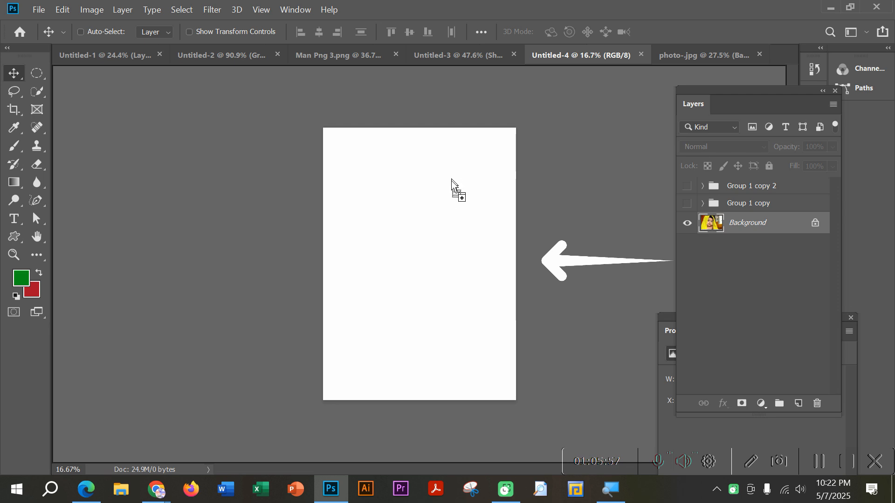
drag(405, 259, 422, 256)
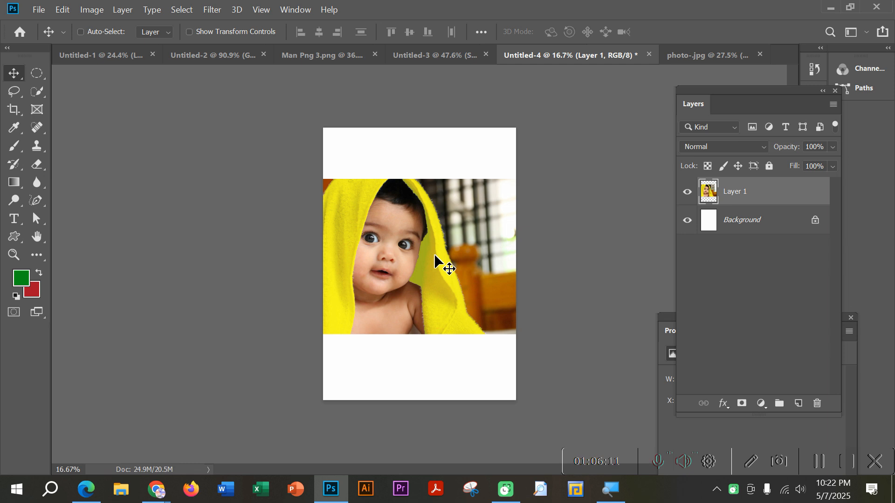
key(ctrl+z)
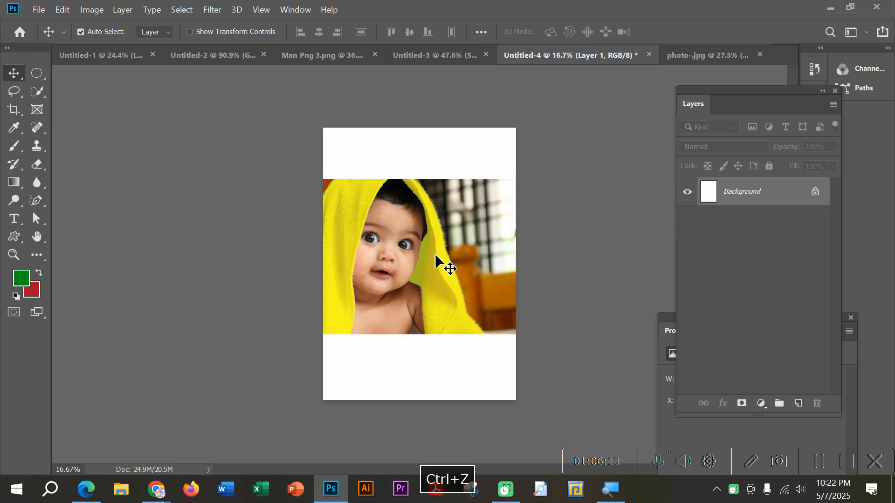
Step: Switch between photo-.jpg and Untitled-4 and try the Move tool transfer of the baby photo again
click(695, 55)
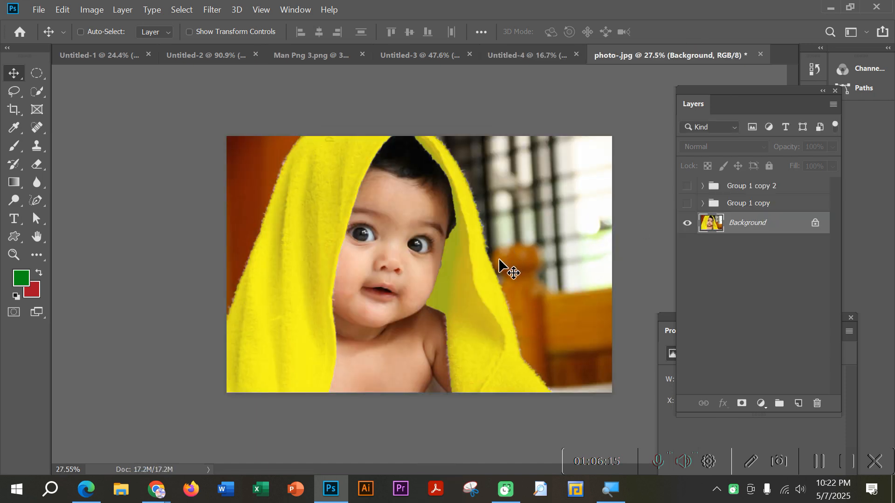
click(513, 49)
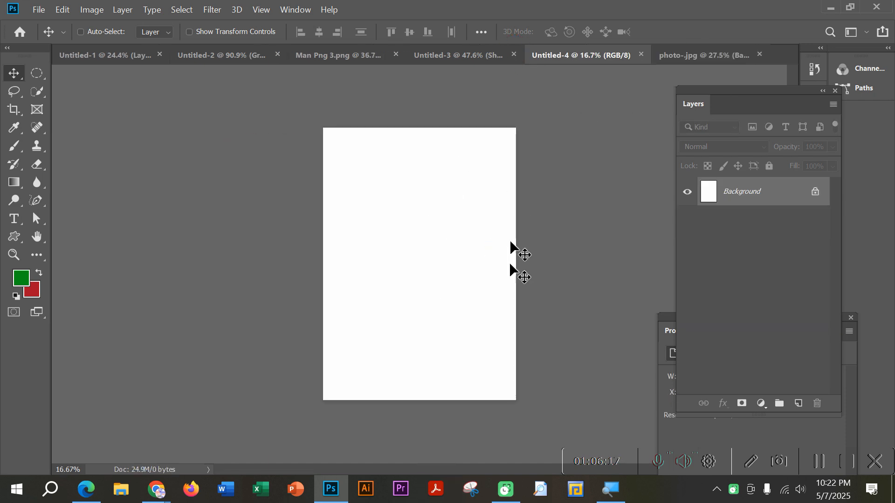
click(704, 58)
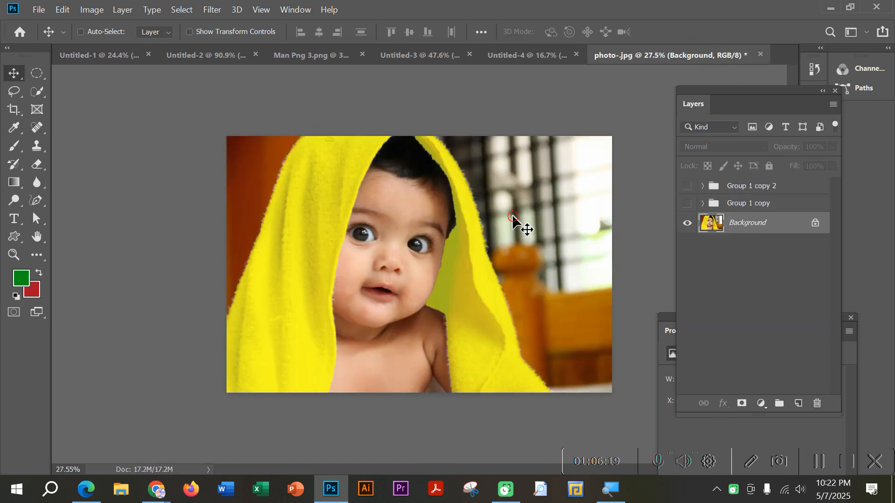
drag(480, 252, 518, 55)
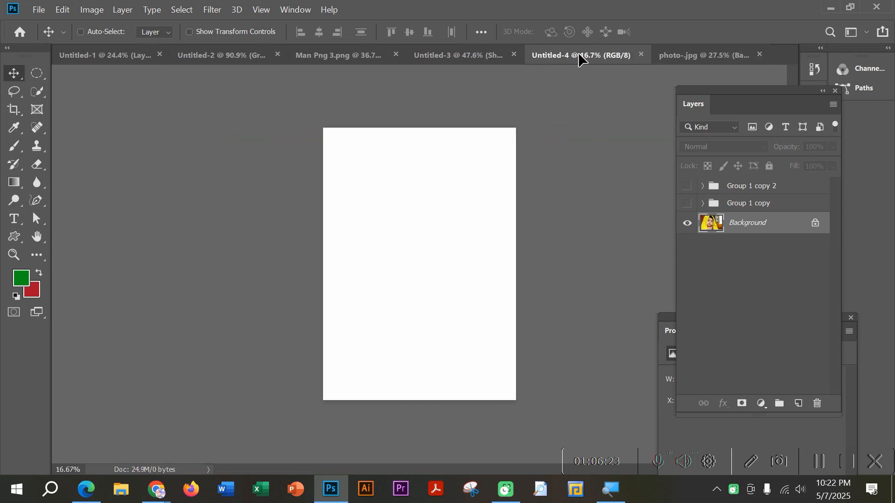
drag(578, 52, 403, 231)
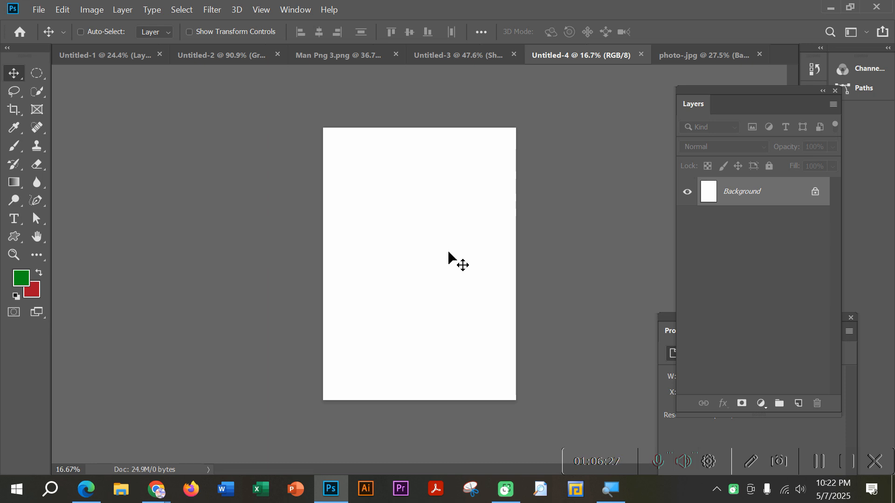
Step: Copy the Background image of photo-.jpg onto the page of Untitled-4 with the Move tool
click(690, 56)
drag(458, 270, 574, 80)
key(Return)
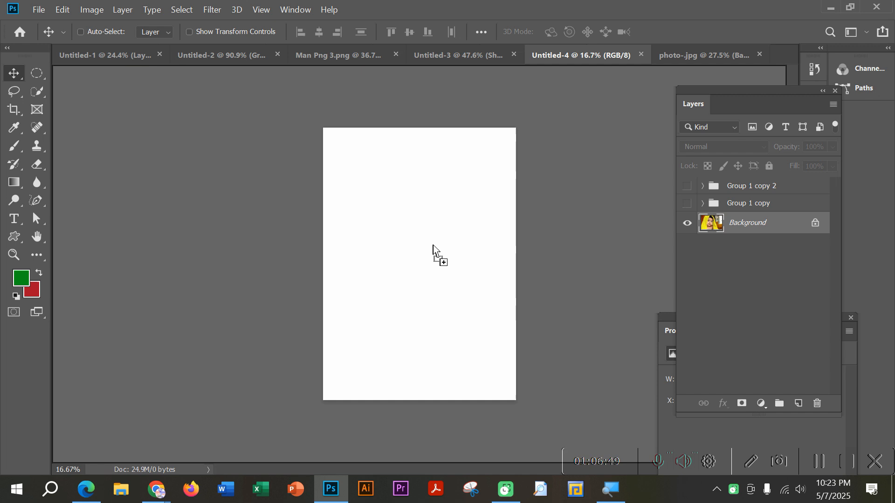
mouse_move(433, 245)
mouse_down()
mouse_move(482, 280)
mouse_move(450, 306)
mouse_move(456, 321)
mouse_move(457, 267)
mouse_move(483, 274)
mouse_move(445, 252)
mouse_up()
Step: Scale the baby photo proportionally to about 72% so it fits the page width, and center it horizontally on the page
key(ctrl+t)
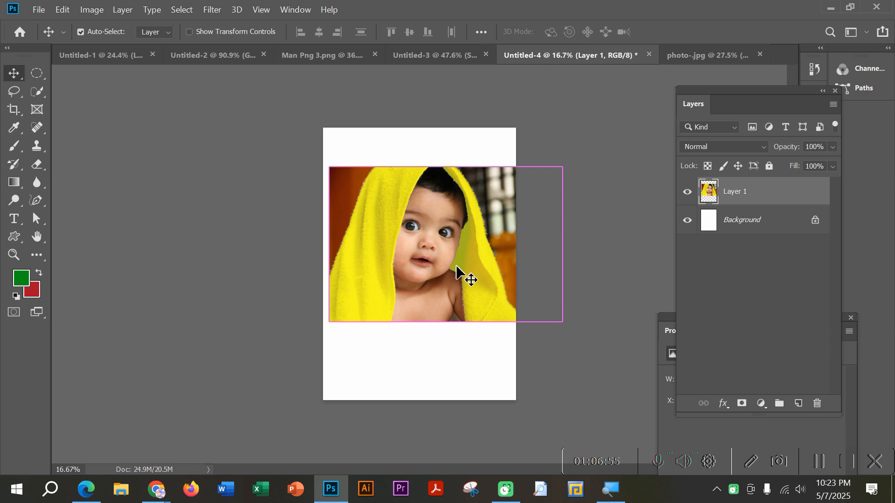
drag(562, 166, 493, 202)
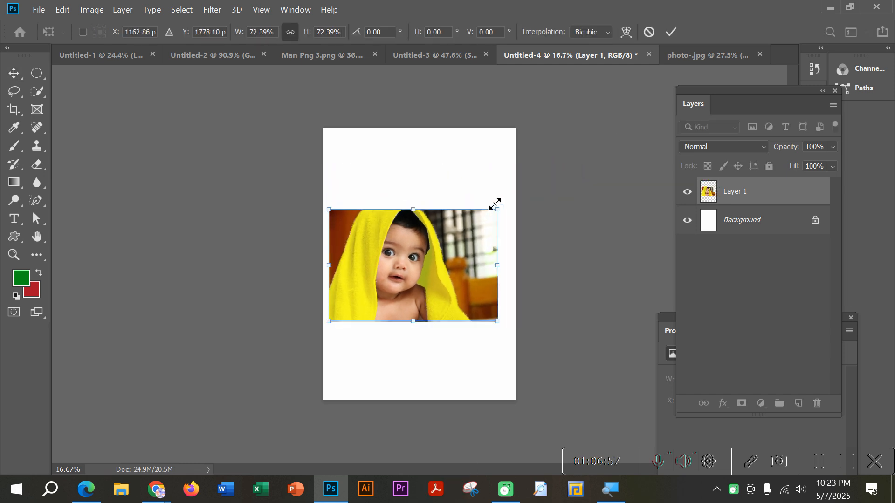
key(Return)
mouse_move(437, 270)
mouse_down()
mouse_move(453, 263)
mouse_move(443, 263)
mouse_up()
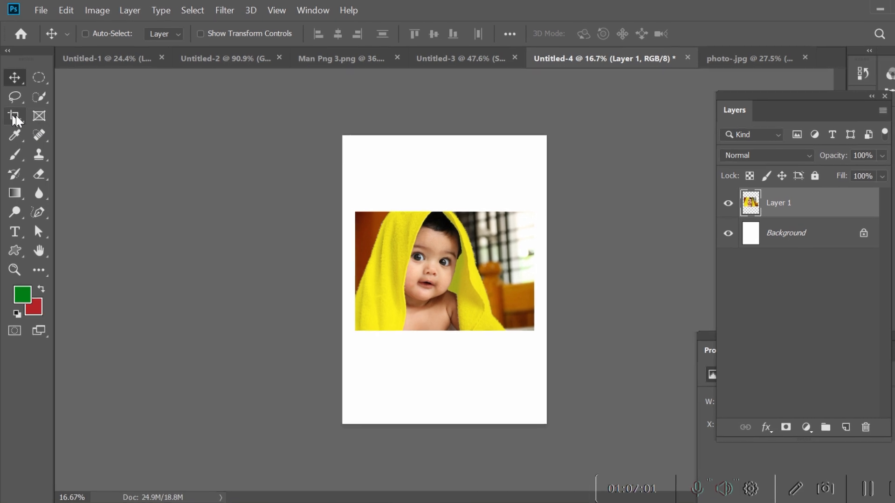
Step: Draw a rectangular frame around the baby with the Frame tool to mask the photo, and select the Background layer to view it
click(37, 114)
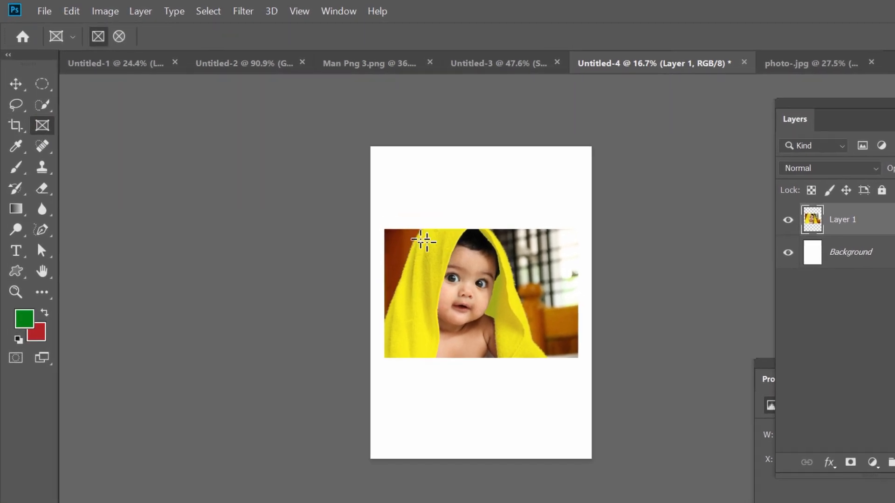
drag(380, 221, 572, 375)
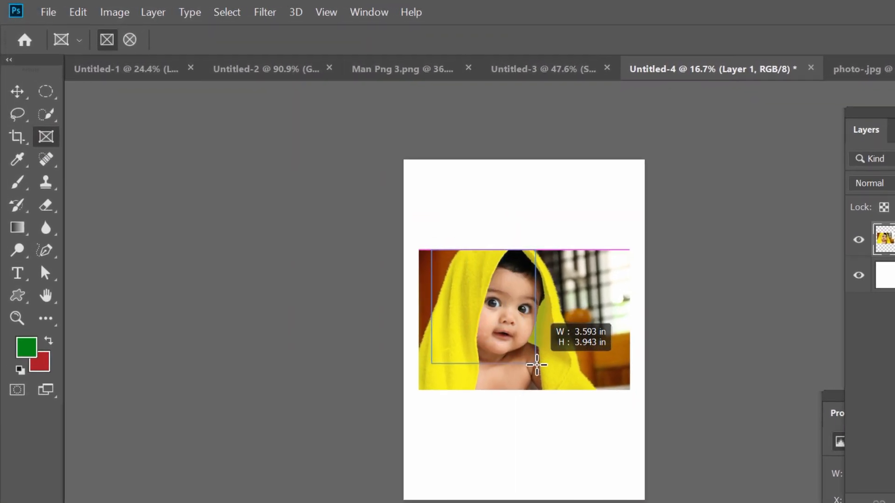
mouse_move(625, 409)
mouse_down()
mouse_move(581, 408)
mouse_move(631, 408)
mouse_move(592, 408)
mouse_move(624, 408)
mouse_up()
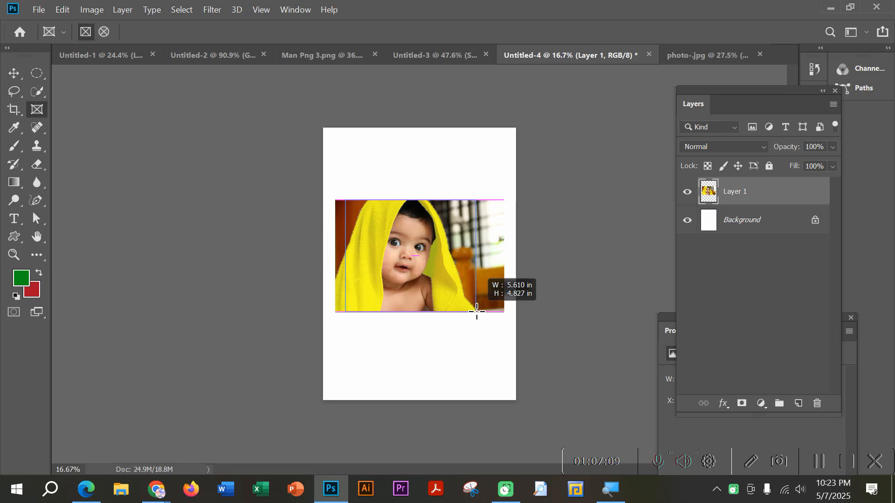
drag(476, 311, 476, 312)
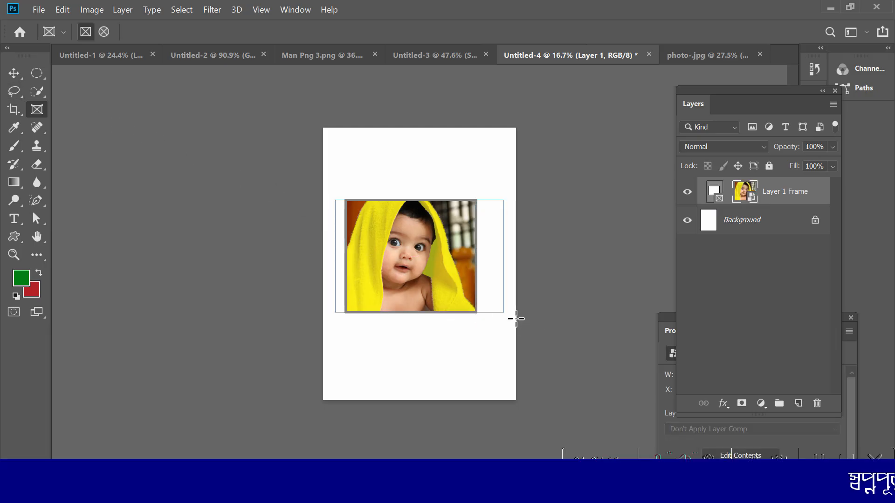
click(12, 73)
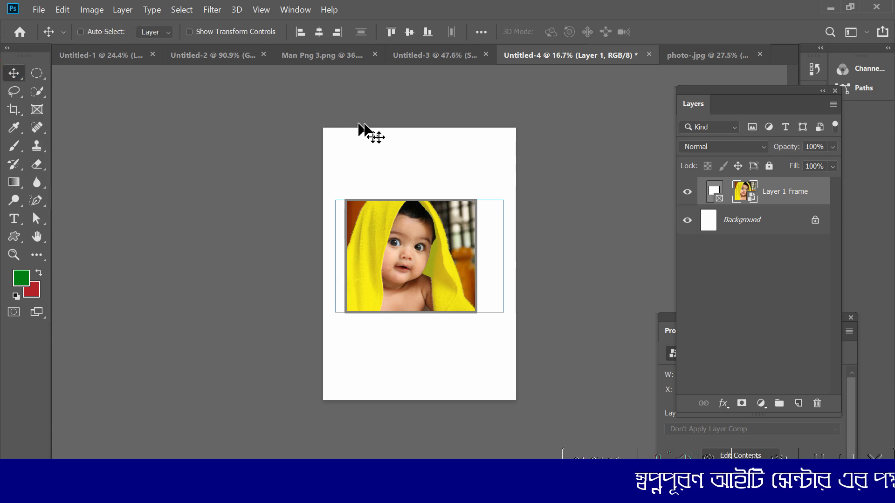
click(766, 220)
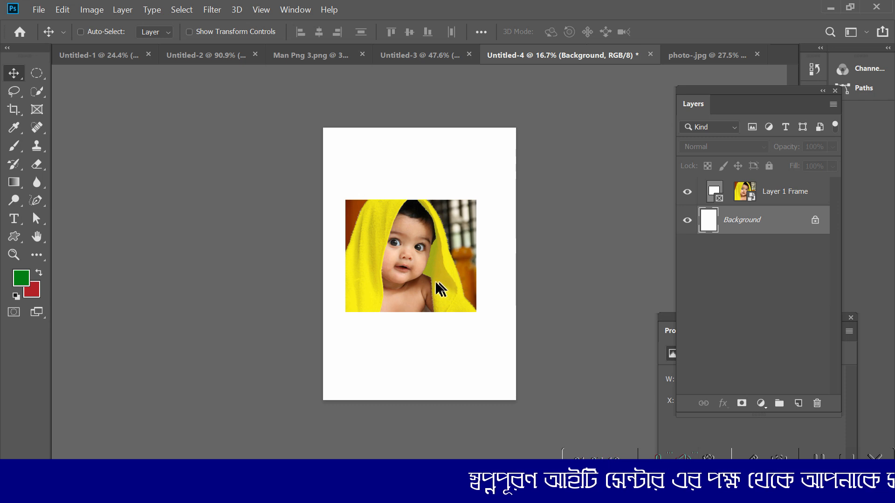
scroll(409, 281, up, 6)
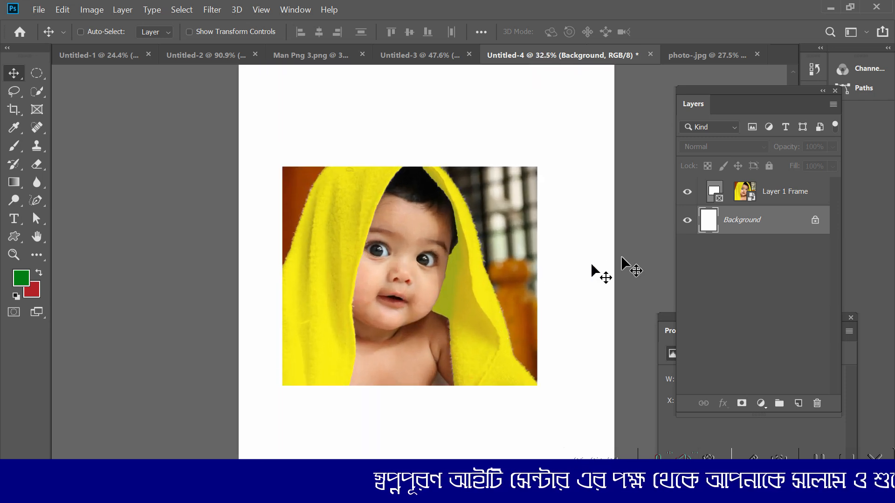
Step: Select only the photo content of Layer 1 Frame and shift it slightly to the right inside the frame
click(783, 192)
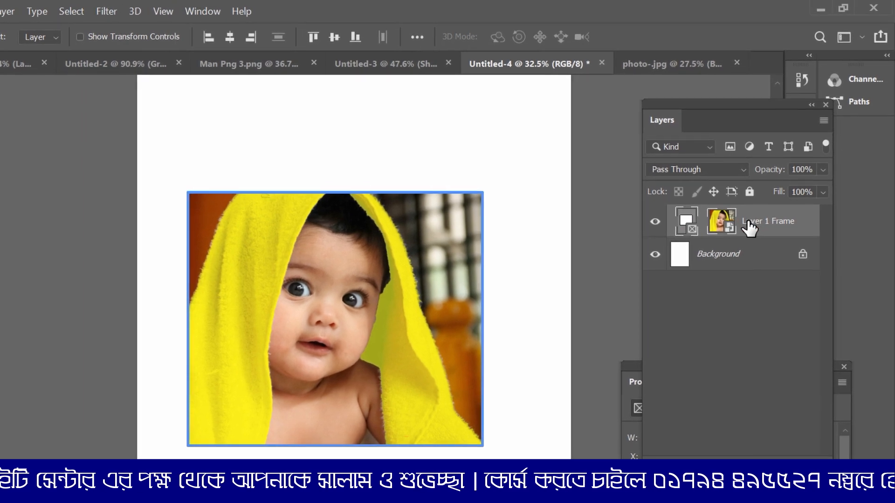
click(715, 222)
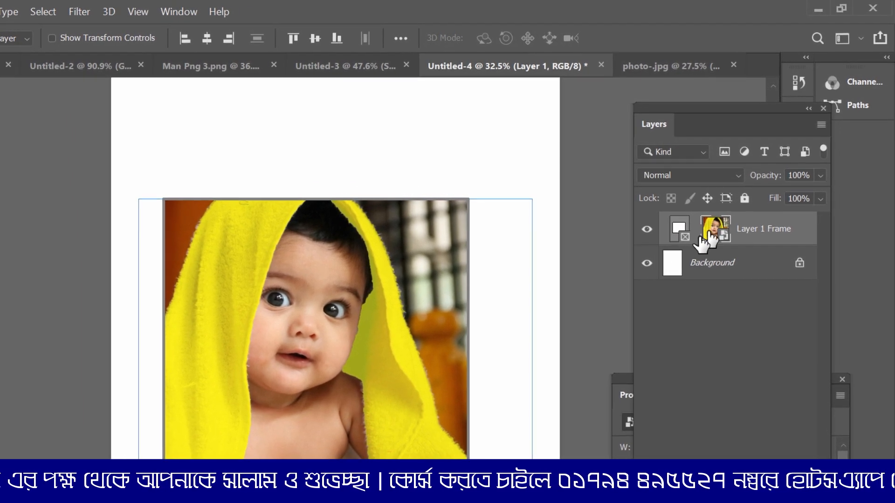
drag(415, 300, 419, 335)
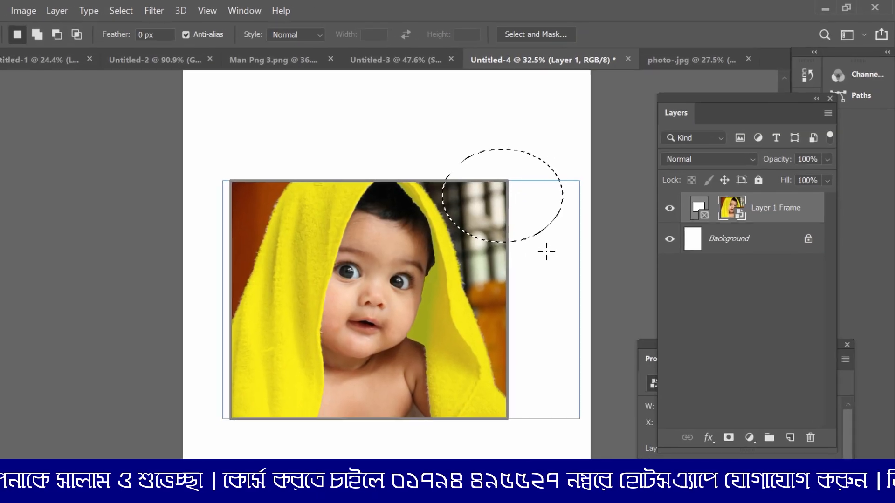
key(ctrl+d)
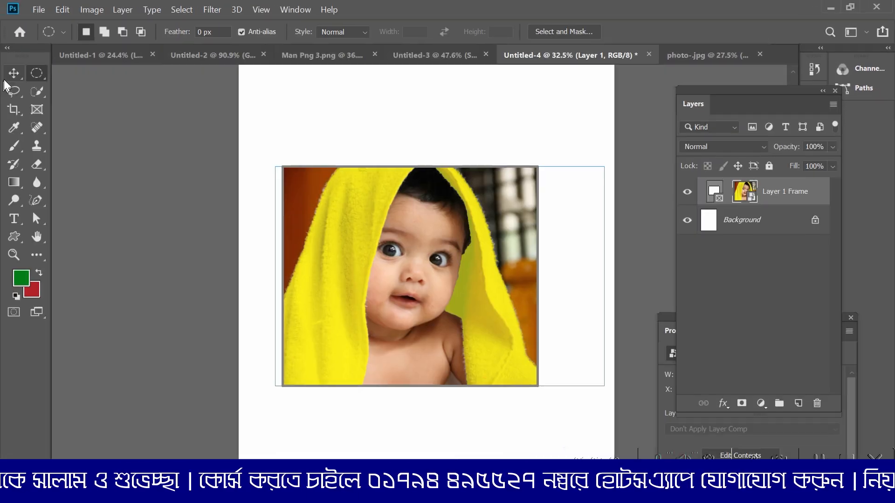
click(13, 73)
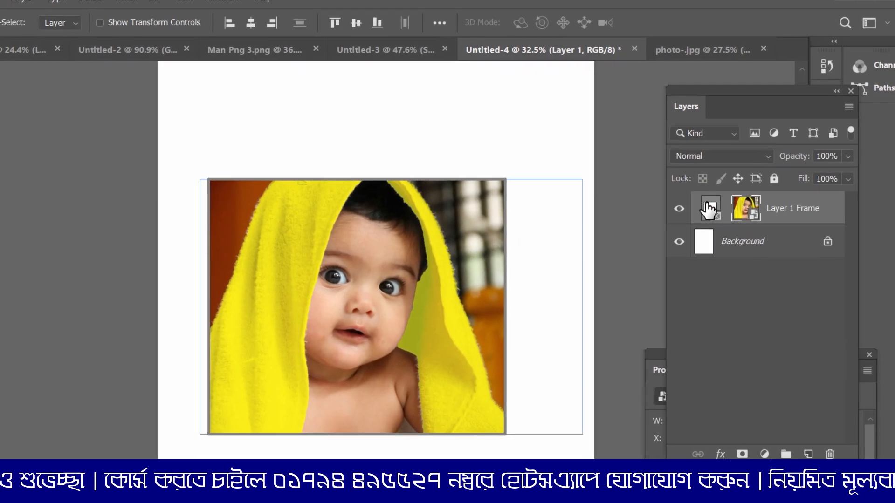
Step: Tighten the frame by narrowing it from the right to about 5.05 in, pull in its left and top edges, and deselect all layers
click(708, 208)
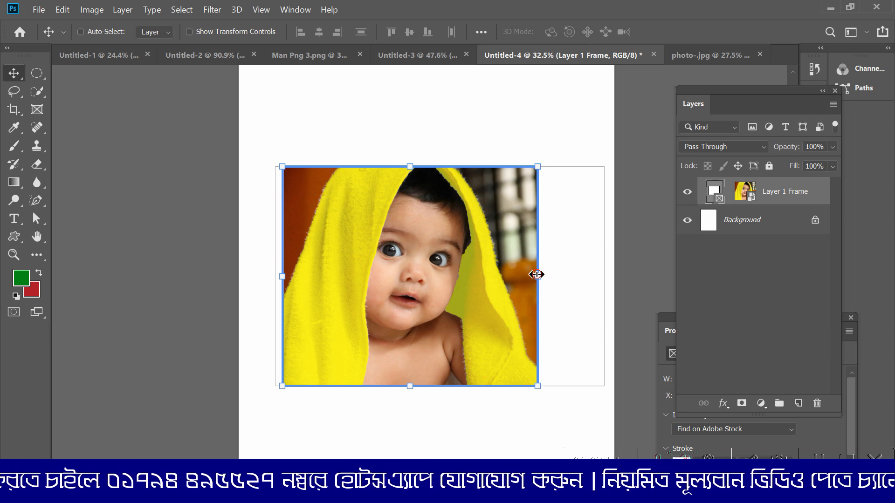
drag(459, 348, 423, 348)
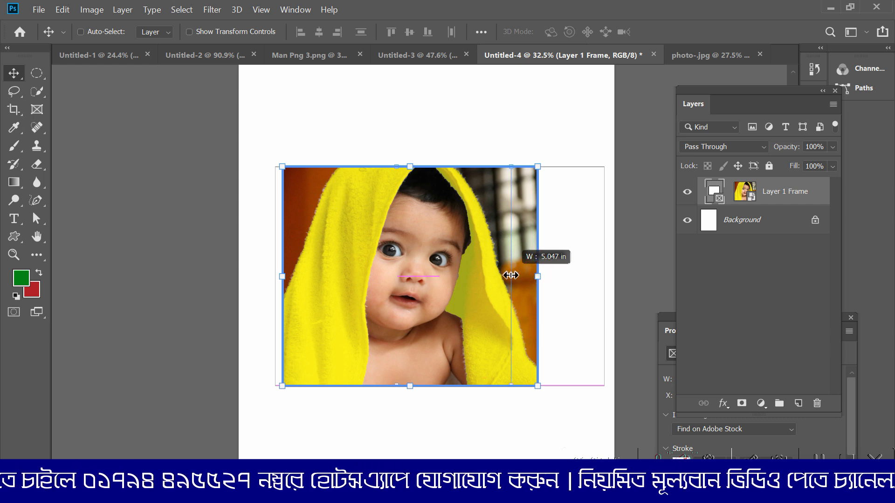
drag(510, 275, 511, 276)
drag(282, 276, 303, 276)
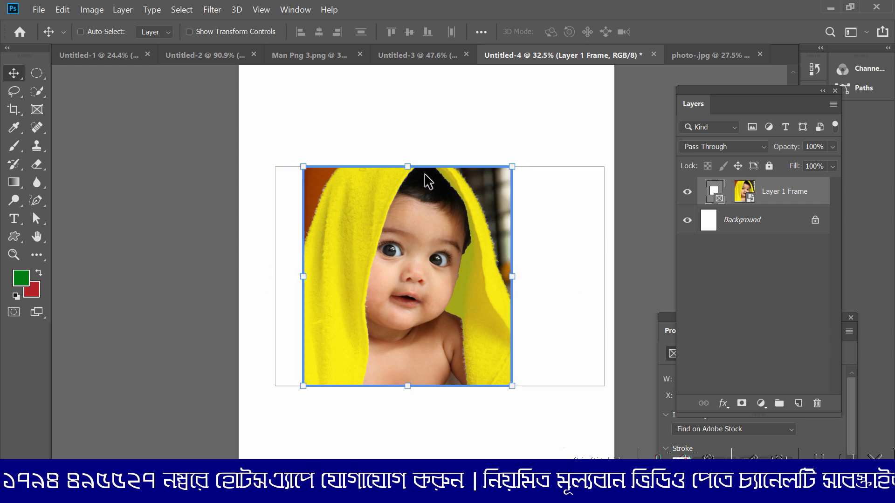
drag(408, 166, 410, 187)
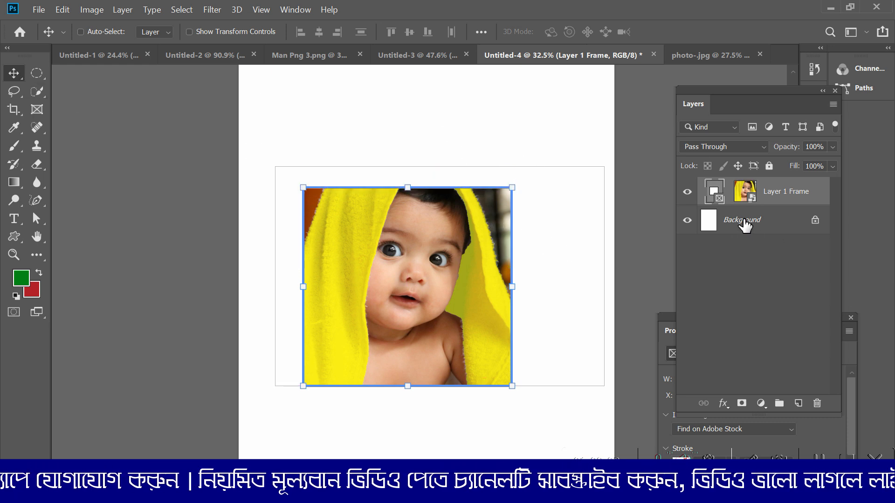
click(744, 225)
click(755, 271)
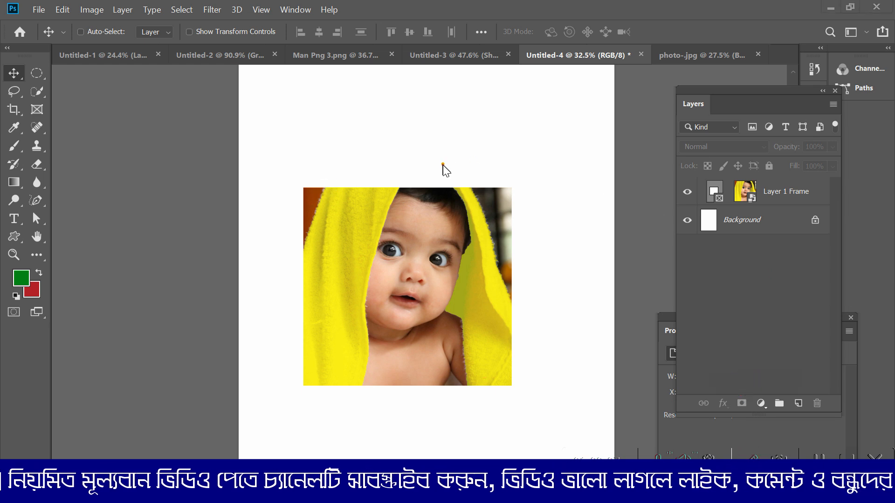
drag(399, 160, 493, 145)
mouse_move(527, 243)
mouse_down()
mouse_move(533, 263)
mouse_move(588, 251)
mouse_up()
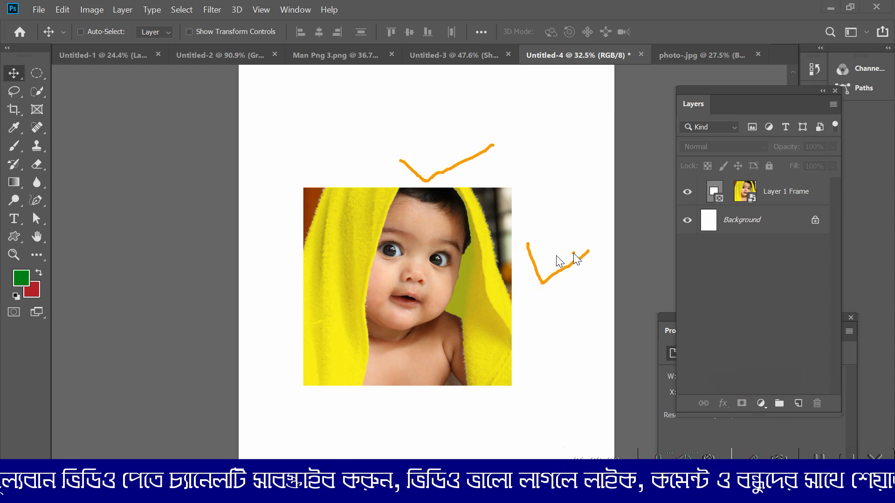
mouse_move(257, 301)
mouse_down()
mouse_move(274, 323)
mouse_move(298, 262)
mouse_up()
mouse_move(392, 393)
mouse_down()
mouse_move(410, 428)
mouse_move(511, 395)
mouse_up()
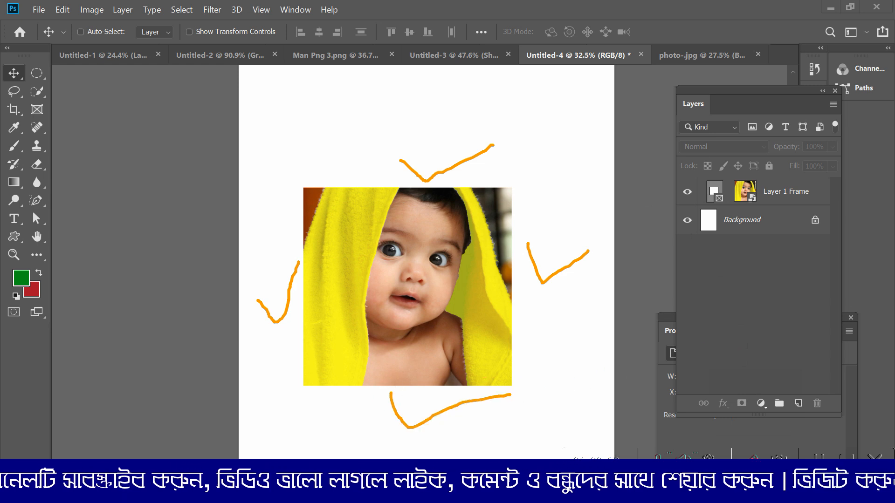
key(Escape)
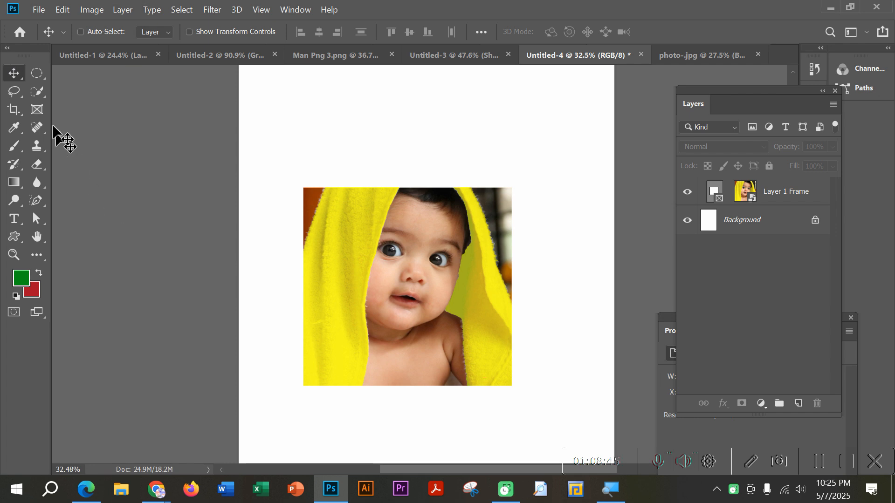
Step: Open the banner image from the Poster folder inside the Practice folder
click(39, 10)
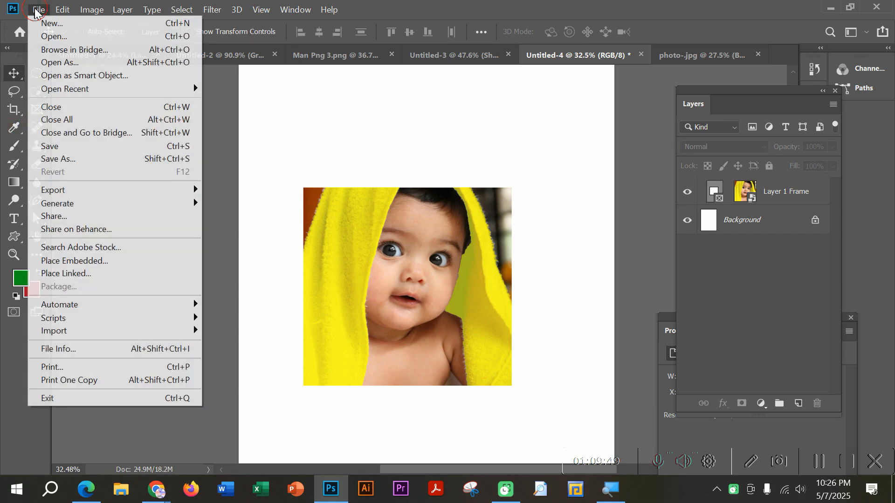
click(52, 36)
double_click(239, 116)
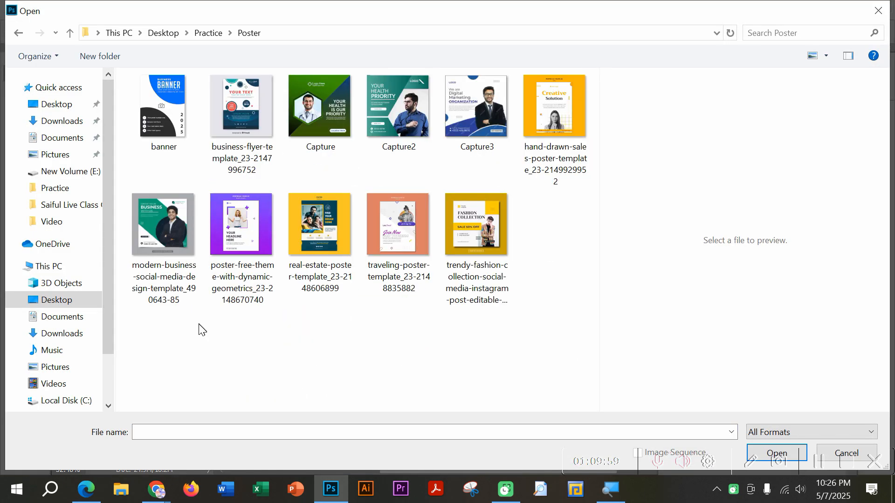
click(165, 100)
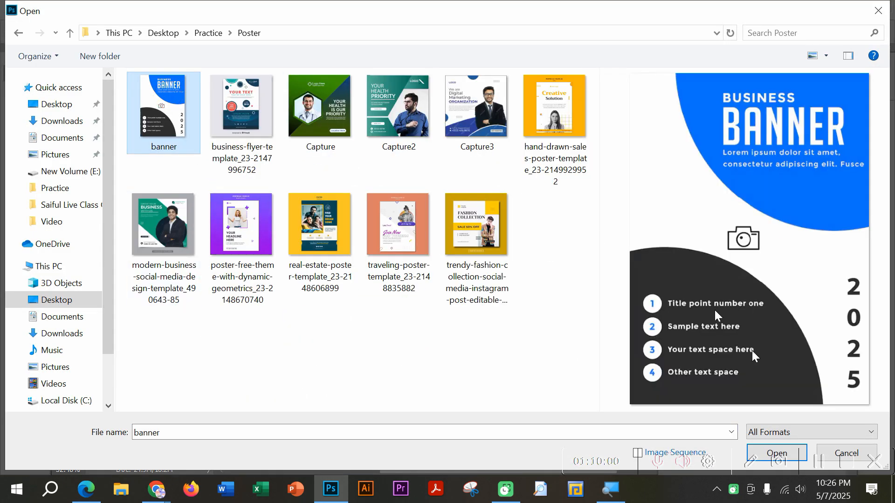
click(767, 451)
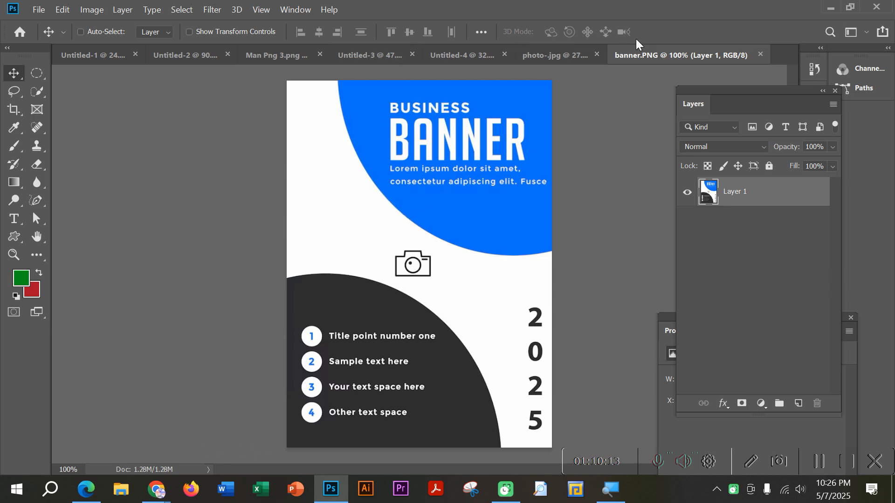
Step: Reorder the open documents so that Untitled-4 sits directly beside banner.PNG, and keep Untitled-4 active
click(559, 54)
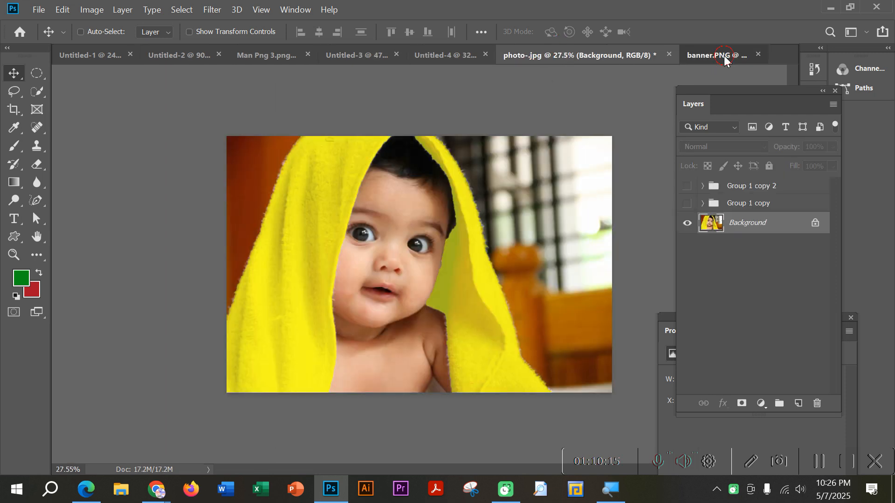
click(687, 55)
click(473, 56)
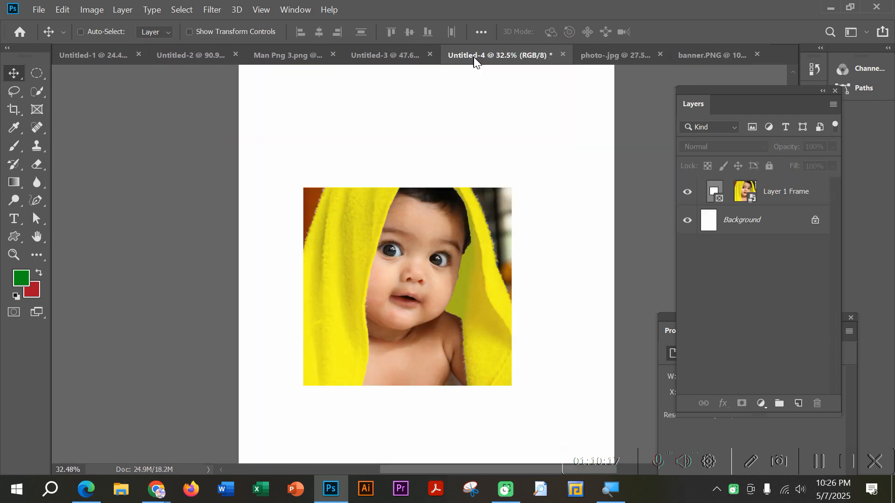
drag(473, 56, 598, 58)
drag(626, 55, 625, 56)
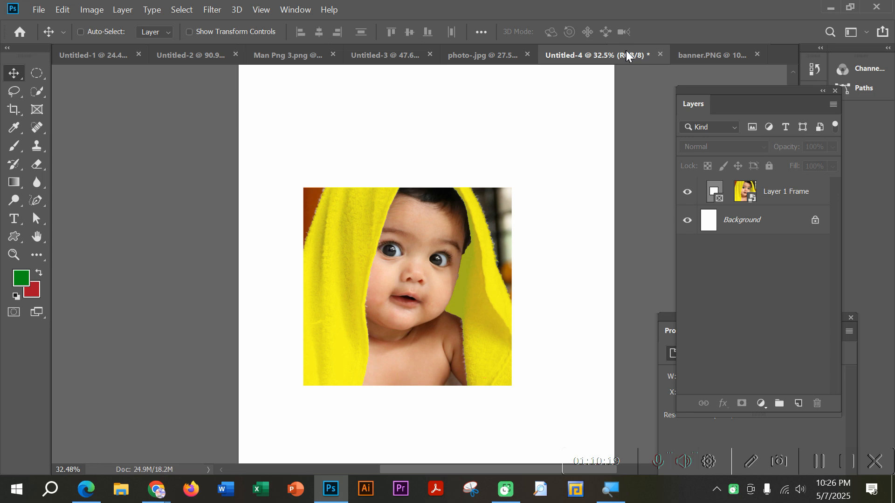
Step: Hide Layer 1 Frame so the whole blank page of Untitled-4 can be seen
click(687, 192)
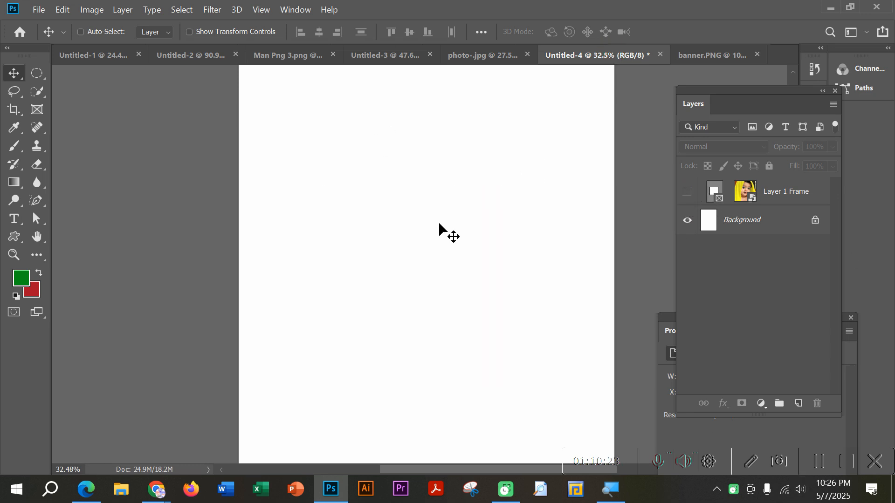
scroll(446, 226, down, 2)
scroll(448, 227, up, 2)
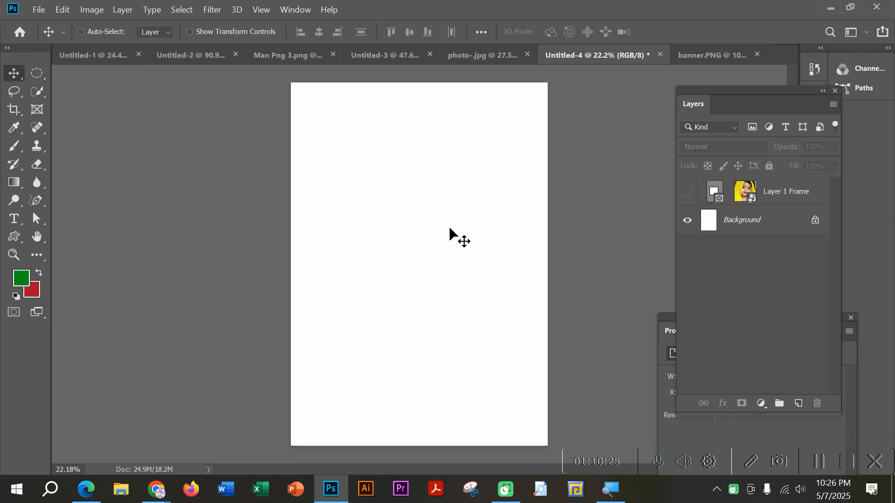
scroll(452, 228, down, 1)
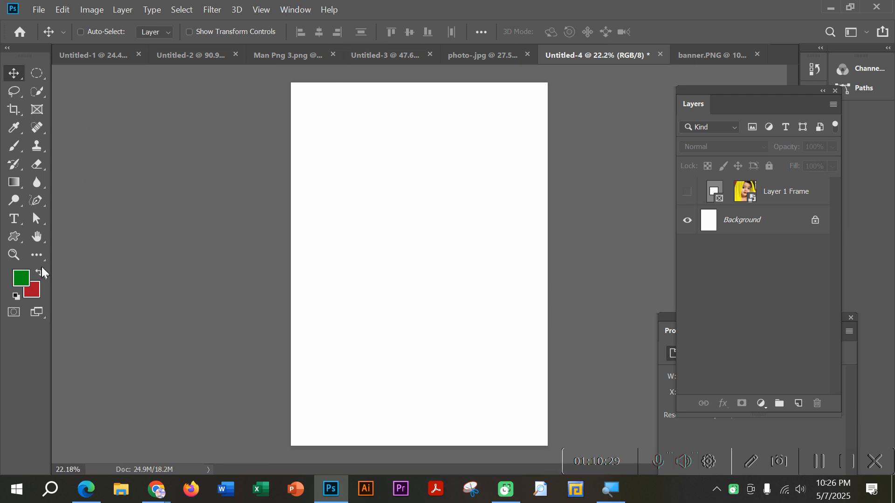
Step: Draw a large elliptical selection overlapping the page's upper-right corner, and add a new empty layer for it
click(37, 74)
drag(405, 70, 598, 243)
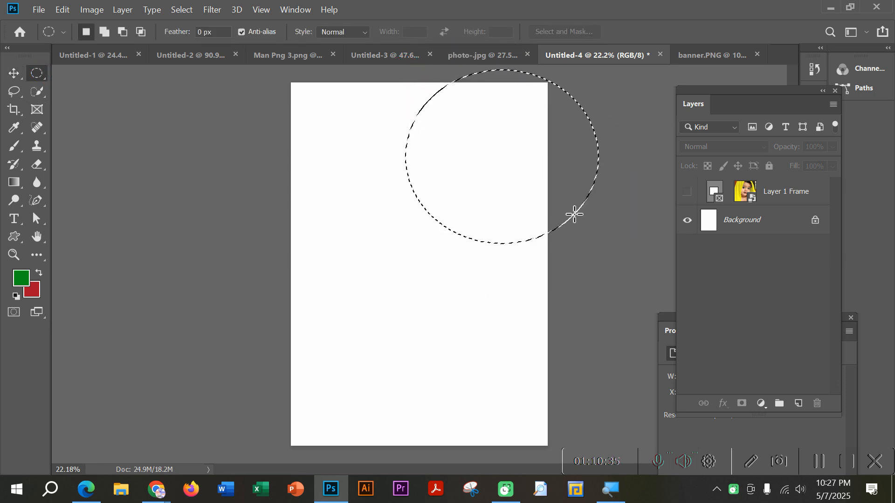
click(611, 237)
drag(415, 69, 598, 241)
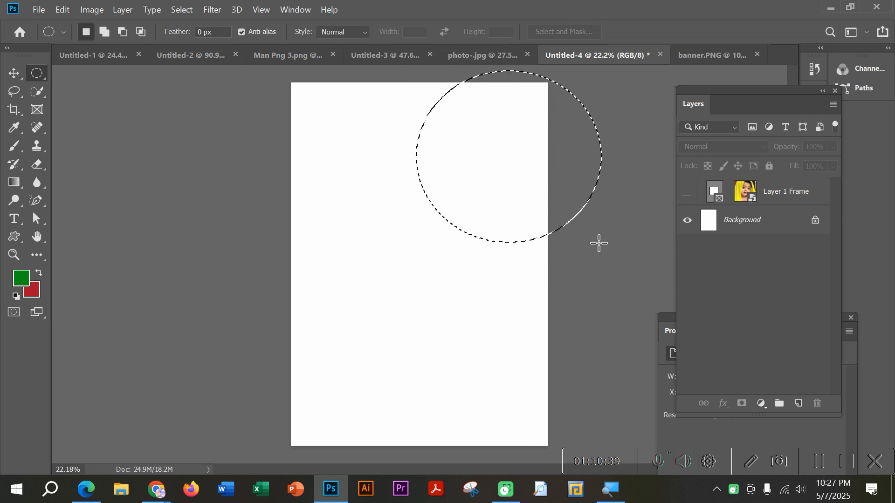
click(797, 403)
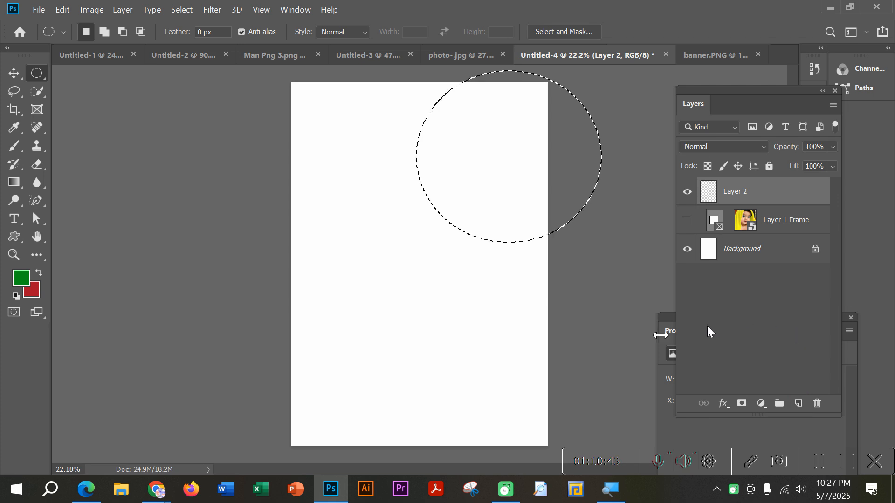
click(33, 292)
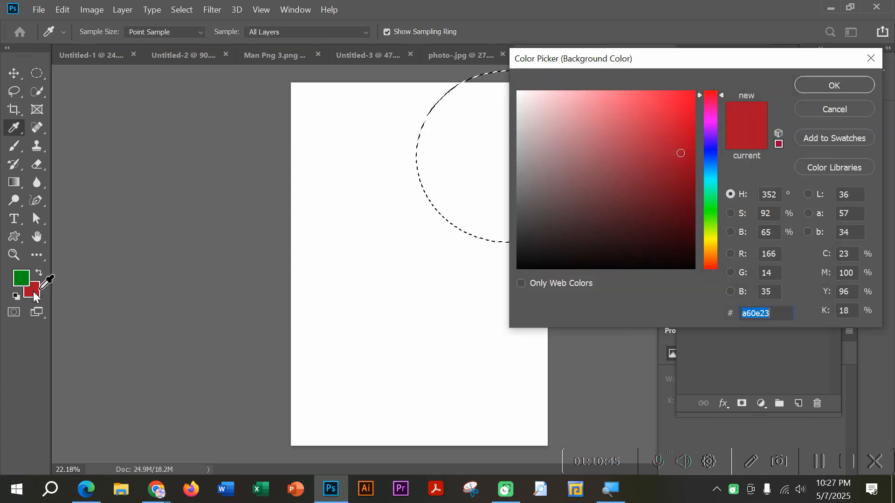
drag(680, 115, 707, 108)
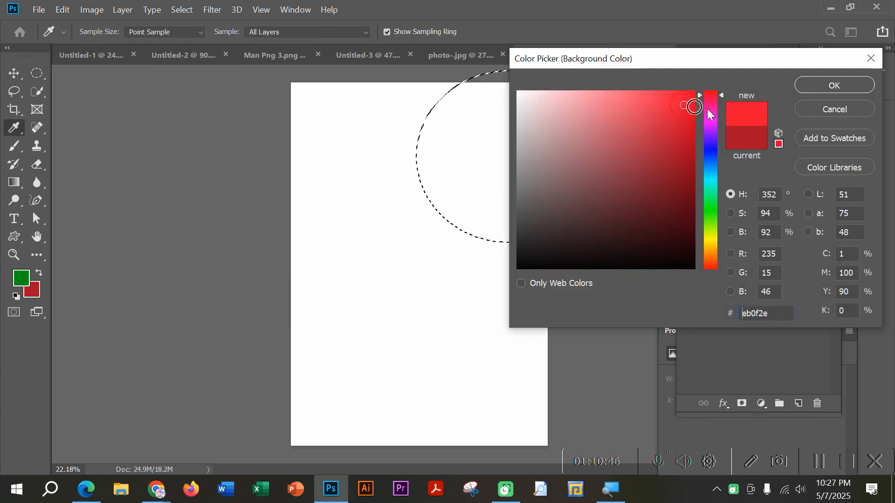
click(817, 108)
Step: Switch to the banner.PNG document to use it as the colour reference
click(716, 57)
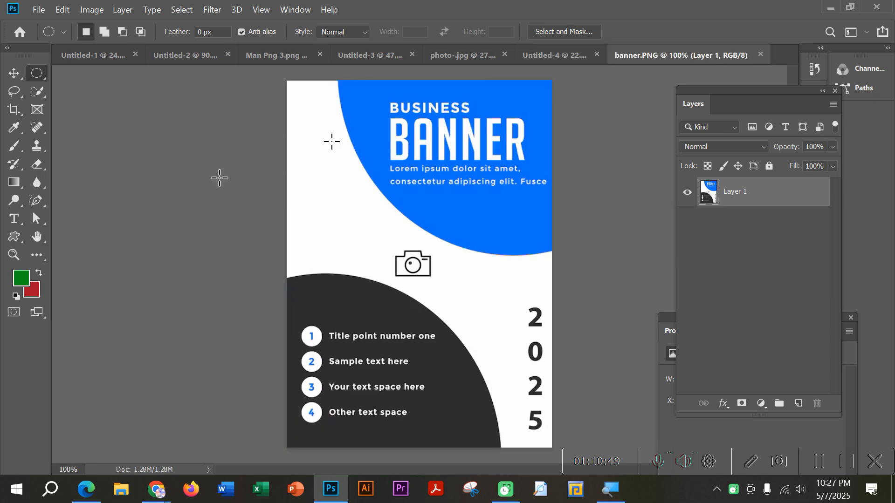
Step: Try to match the banner's blue by eye as the background colour, choosing RGB 24, 105, 227
click(33, 293)
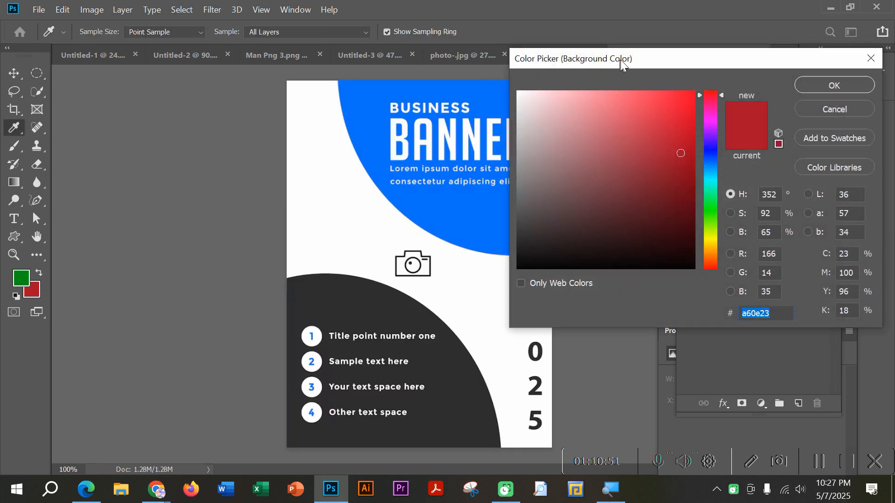
drag(620, 60, 216, 236)
click(300, 332)
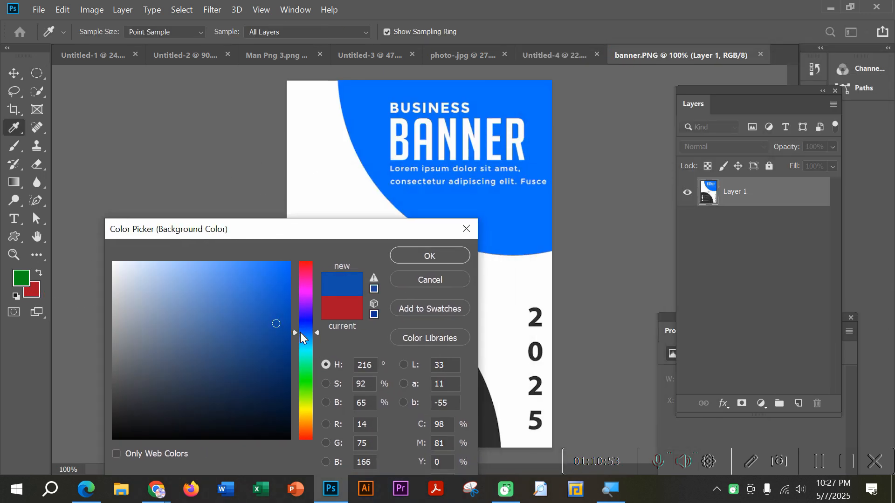
click(273, 267)
click(272, 282)
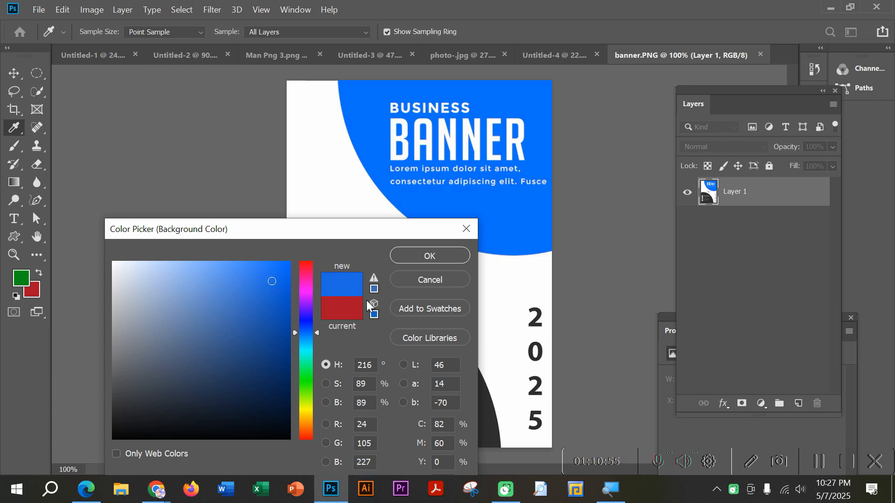
click(752, 462)
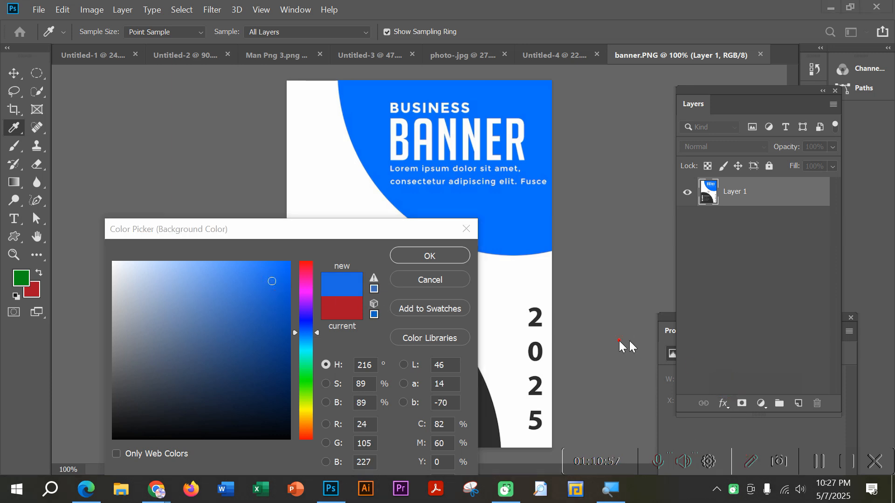
drag(256, 306, 287, 233)
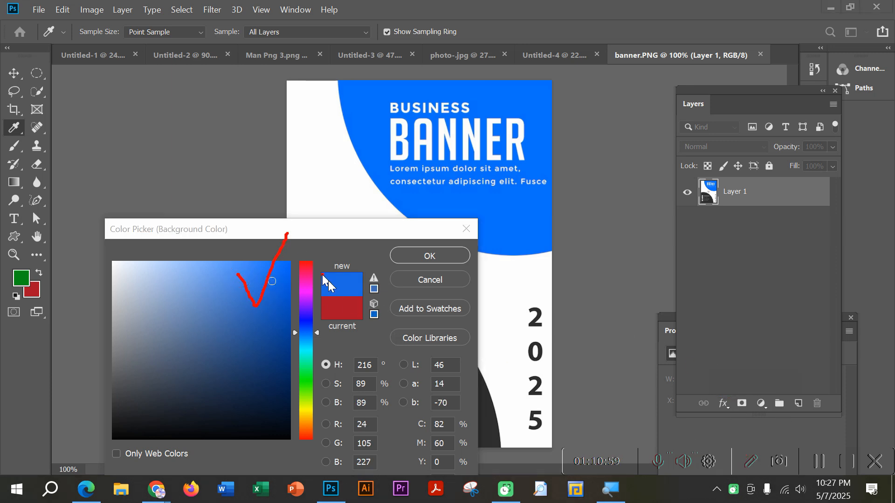
mouse_move(333, 279)
mouse_down()
mouse_move(368, 272)
mouse_move(372, 253)
mouse_up()
click(749, 463)
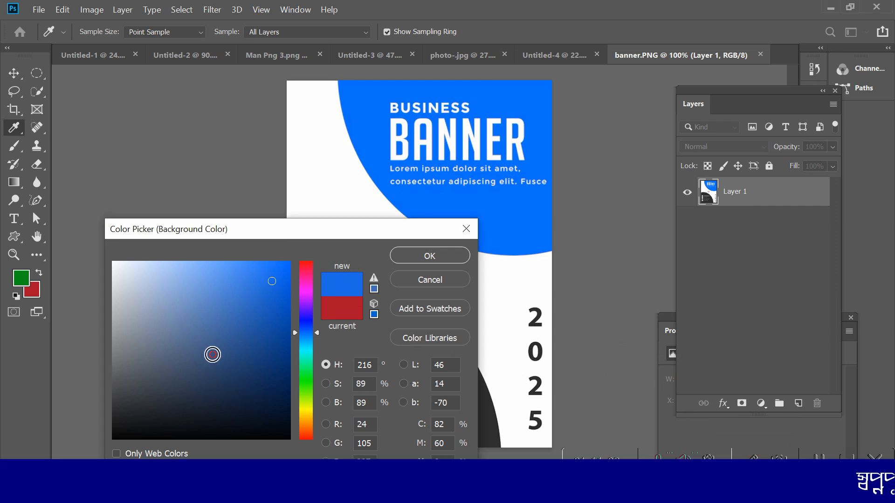
Step: Brighten the trial background blue to 89% saturation and 92% brightness, and discard the colour change
mouse_move(212, 353)
mouse_down()
mouse_move(233, 306)
mouse_move(258, 309)
mouse_move(277, 269)
mouse_move(247, 270)
mouse_move(272, 275)
mouse_up()
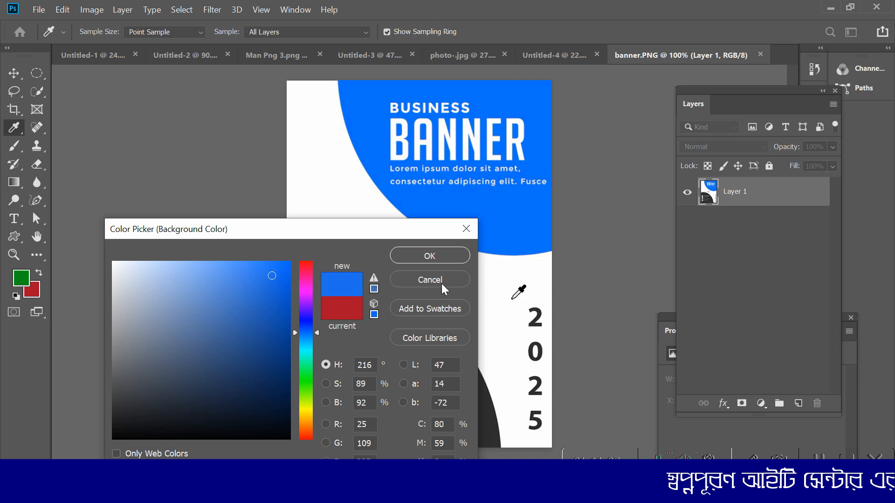
click(748, 461)
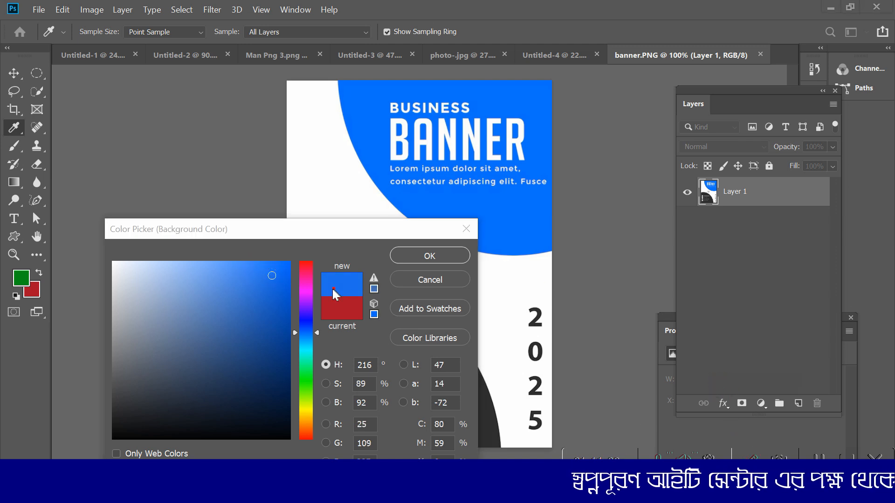
mouse_move(430, 195)
mouse_down()
mouse_move(383, 228)
mouse_move(344, 285)
mouse_up()
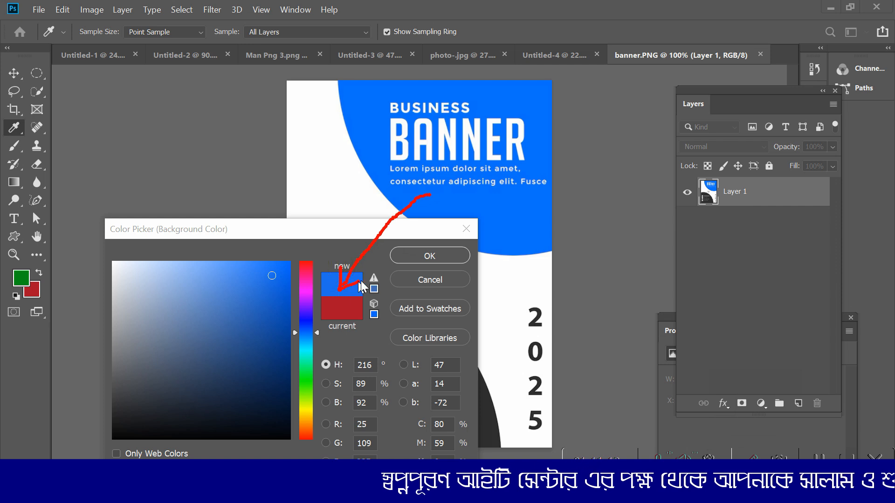
mouse_move(405, 189)
mouse_down()
mouse_move(433, 189)
mouse_move(425, 210)
mouse_up()
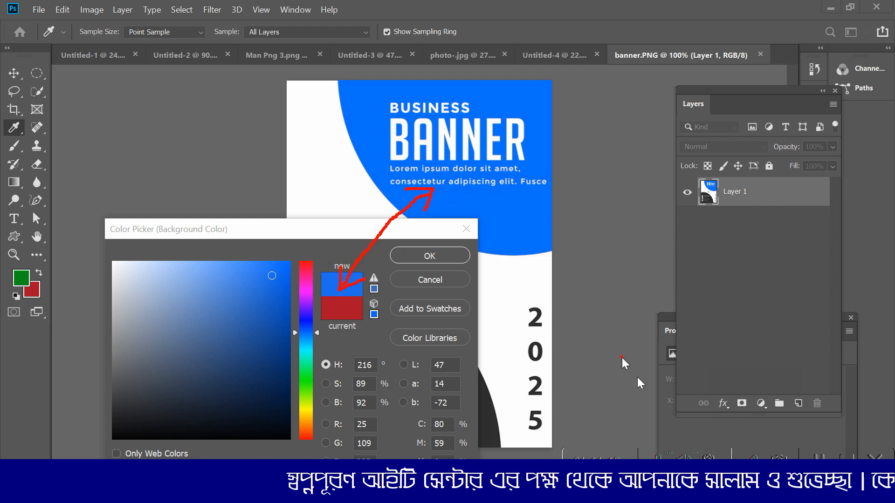
click(744, 457)
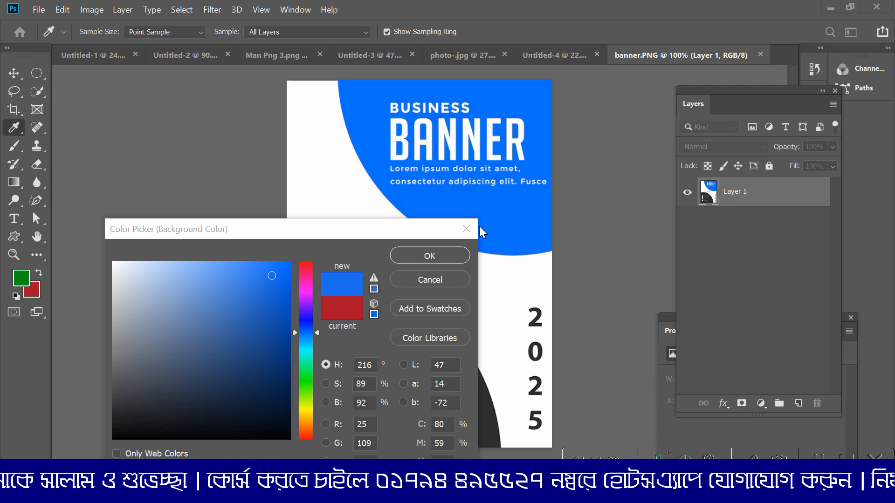
click(466, 228)
key(m)
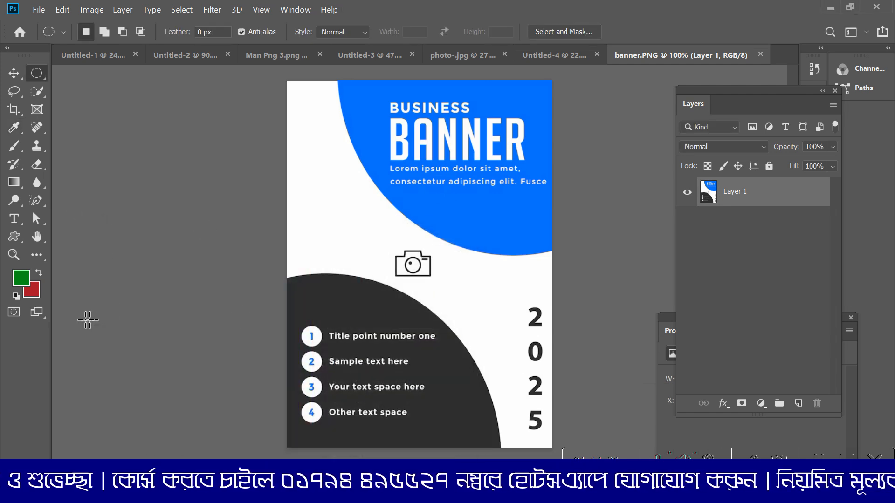
Step: Choose the blue 1136c1 for the background colour, keeping the colour picker open beside the banner artwork
click(34, 296)
drag(295, 205, 685, 85)
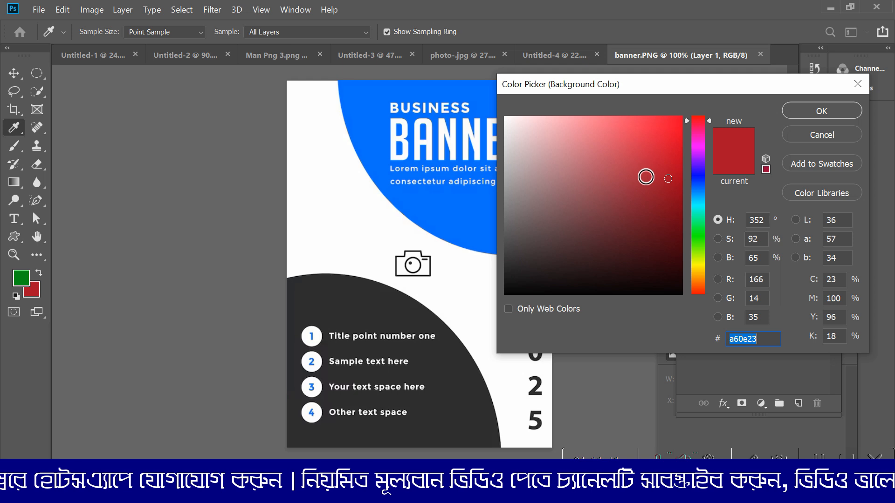
click(668, 135)
click(620, 190)
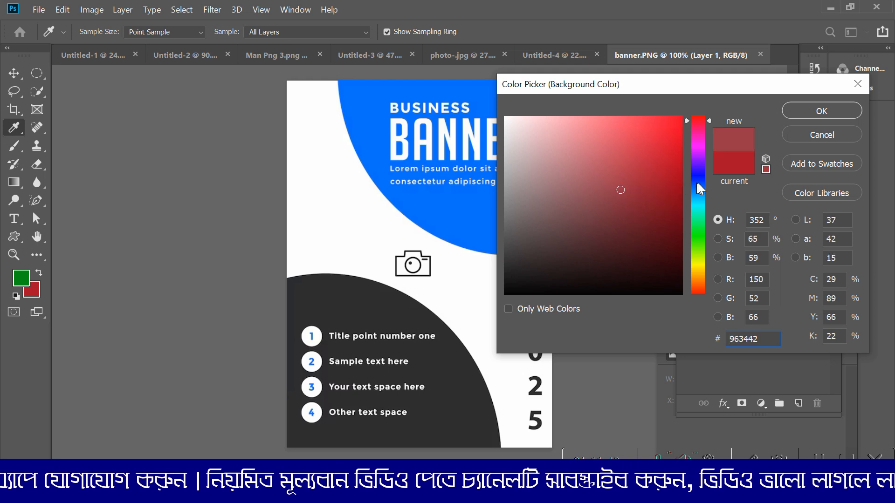
click(697, 182)
click(660, 183)
click(640, 155)
click(671, 139)
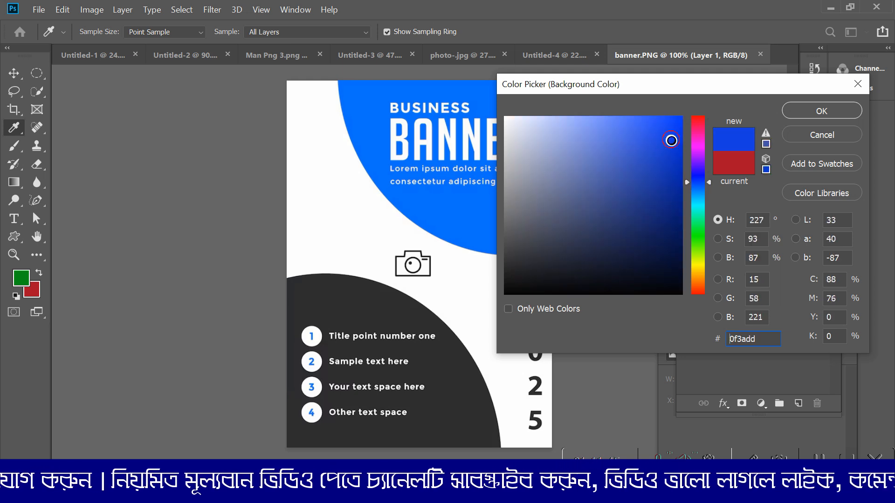
click(667, 160)
mouse_move(671, 86)
mouse_down()
mouse_move(627, 141)
mouse_move(699, 97)
mouse_up()
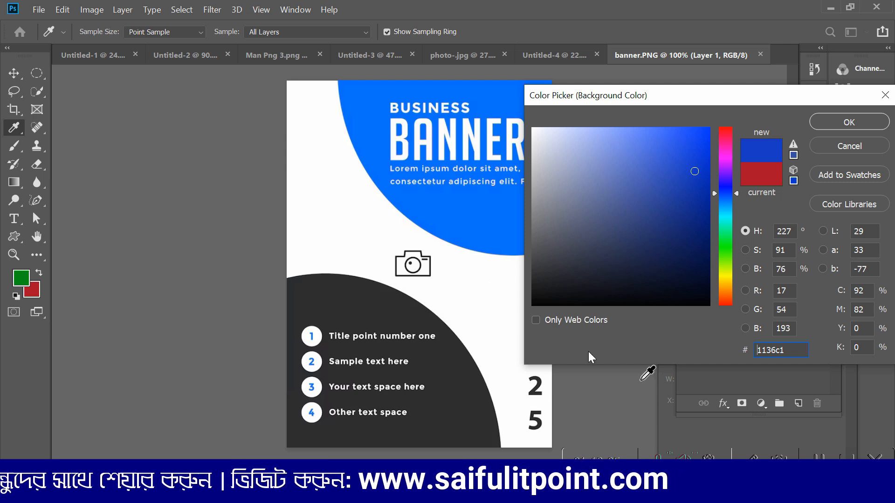
click(754, 460)
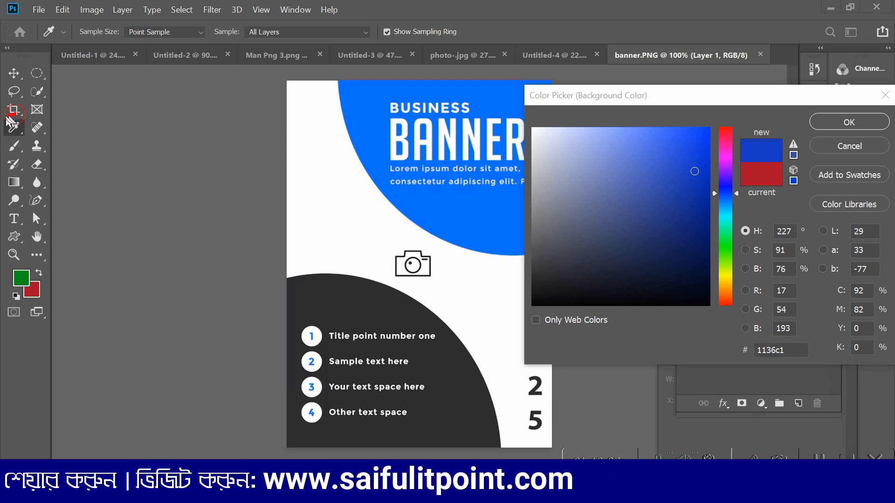
mouse_move(1, 145)
mouse_down()
mouse_move(29, 148)
mouse_move(21, 112)
mouse_move(10, 112)
mouse_up()
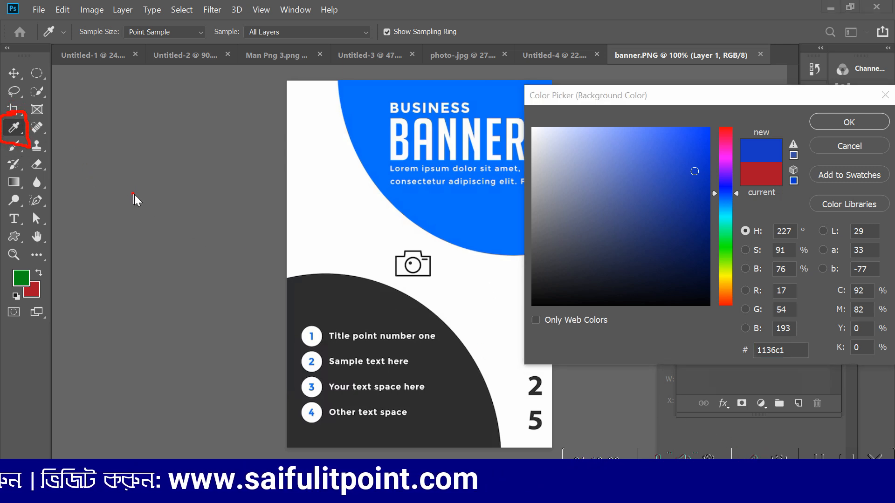
mouse_move(46, 302)
mouse_down()
mouse_move(40, 299)
mouse_move(71, 271)
mouse_up()
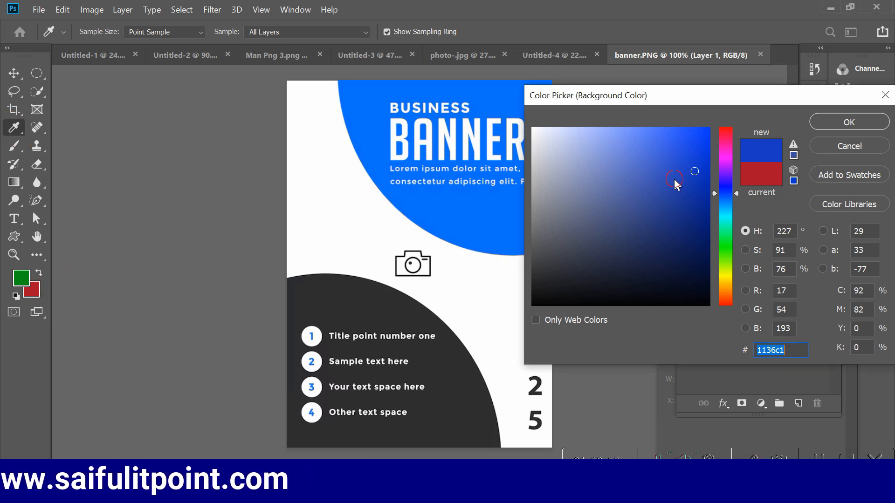
Step: Set the background colour to the brighter blue 0f3eec
click(674, 205)
click(693, 149)
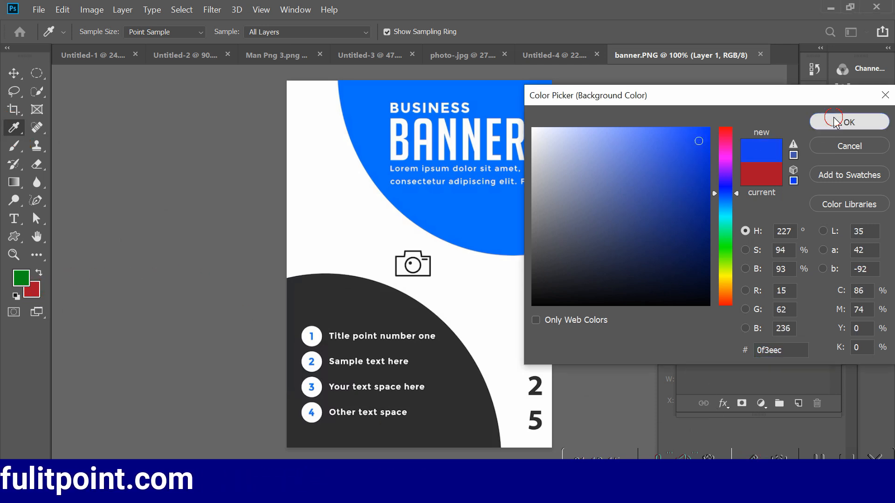
click(847, 122)
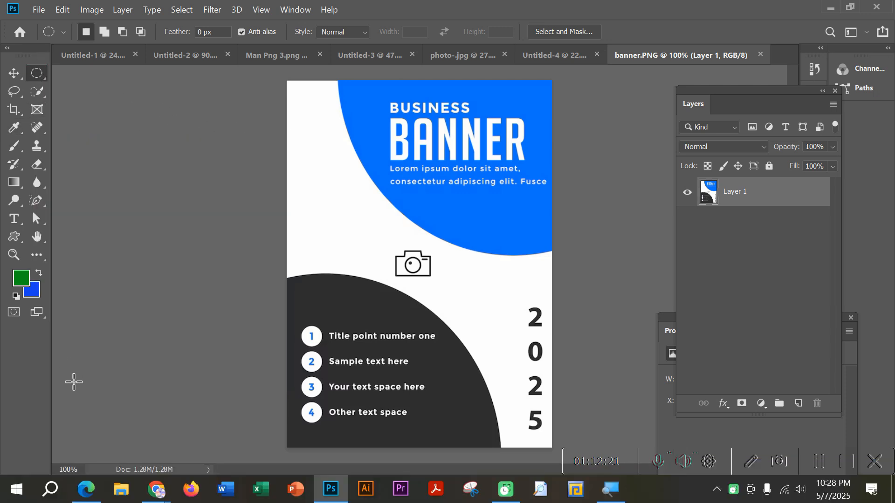
click(22, 278)
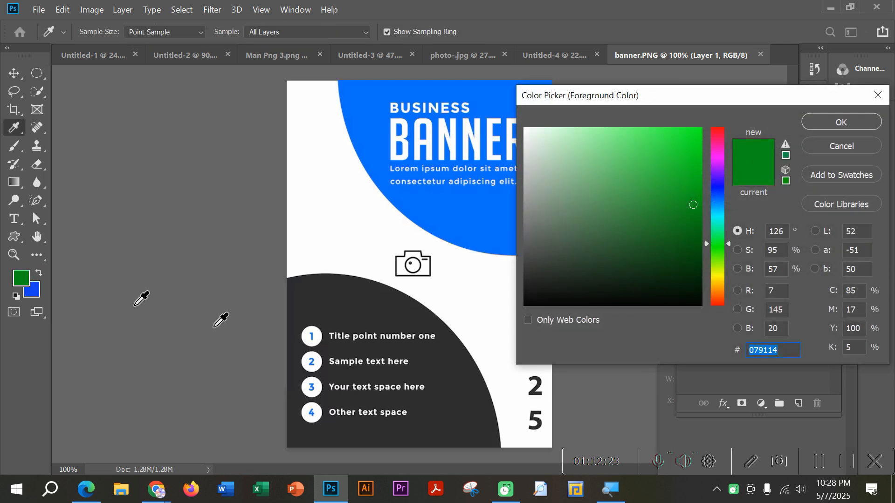
click(756, 461)
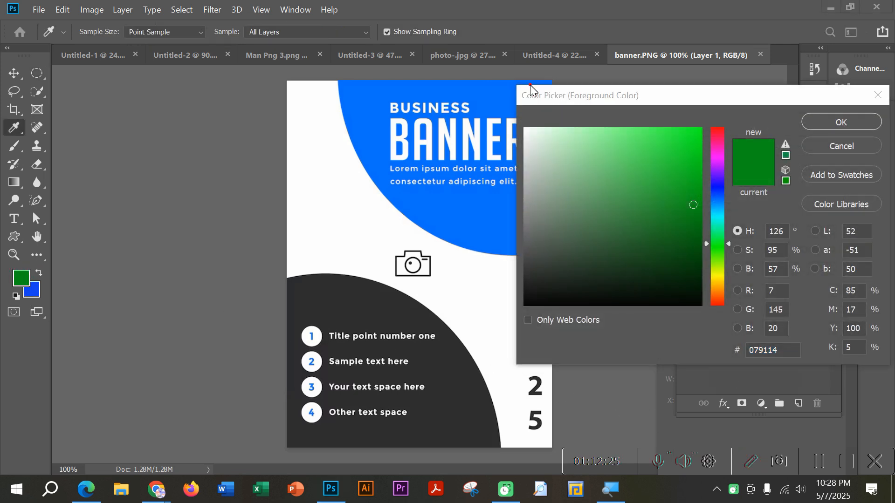
mouse_move(534, 96)
mouse_down()
mouse_move(552, 112)
mouse_move(583, 59)
mouse_move(554, 86)
mouse_move(605, 76)
mouse_up()
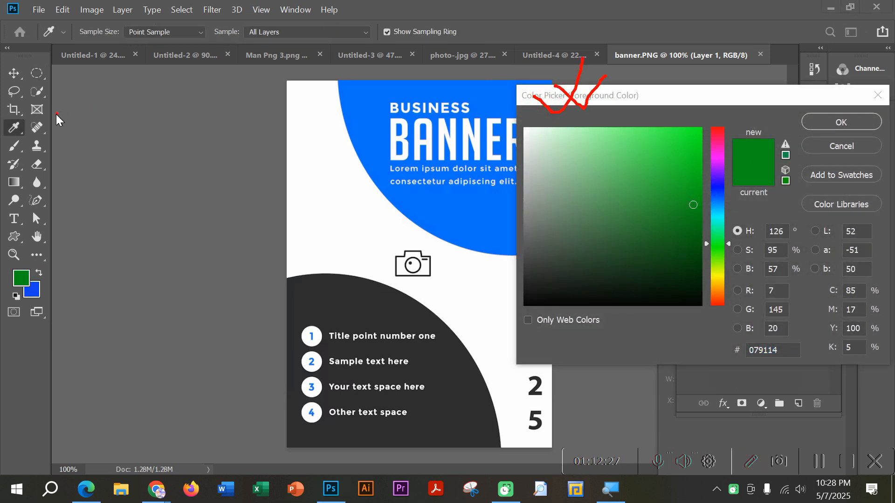
mouse_move(22, 120)
mouse_down()
mouse_move(1, 119)
mouse_move(1, 141)
mouse_move(28, 133)
mouse_up()
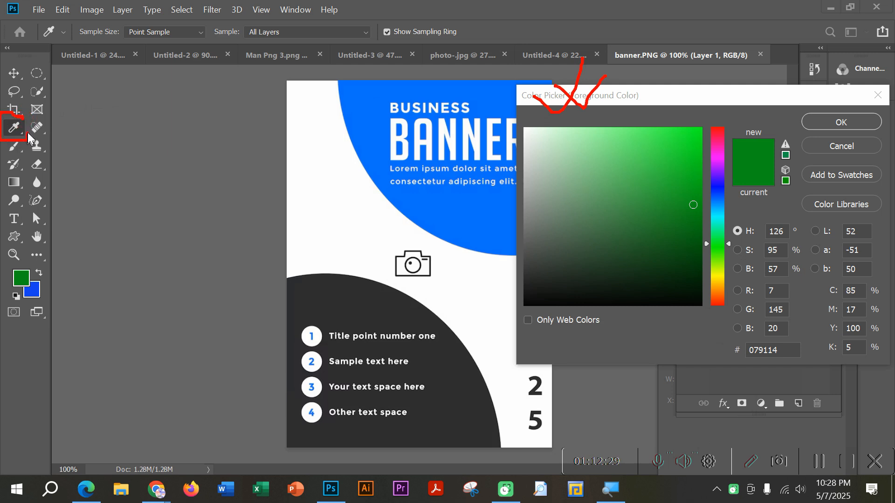
click(751, 463)
click(837, 145)
key(space)
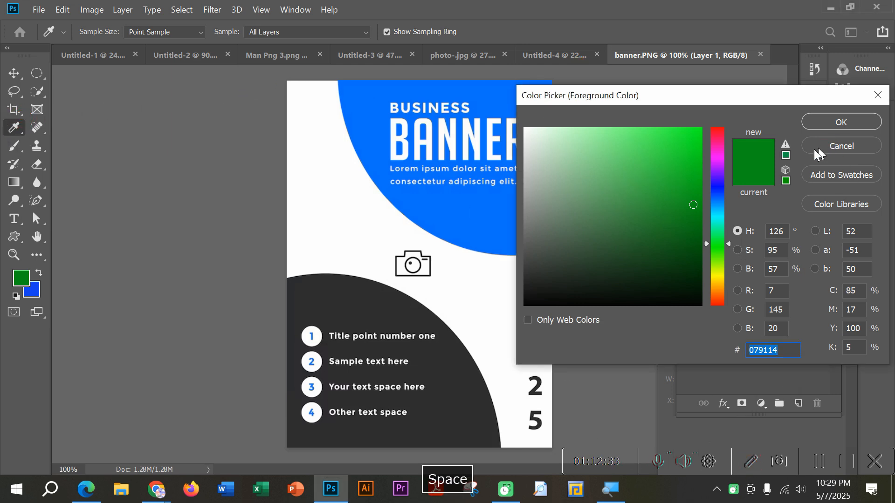
click(835, 144)
Step: Try the blue 1842df as the background colour and discard the change
click(34, 296)
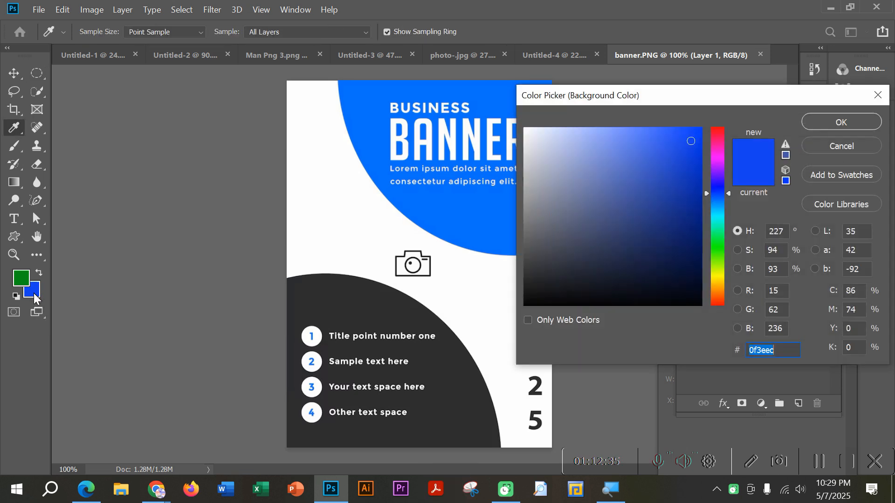
mouse_move(639, 160)
mouse_down()
mouse_move(659, 199)
mouse_move(678, 176)
mouse_move(683, 150)
mouse_up()
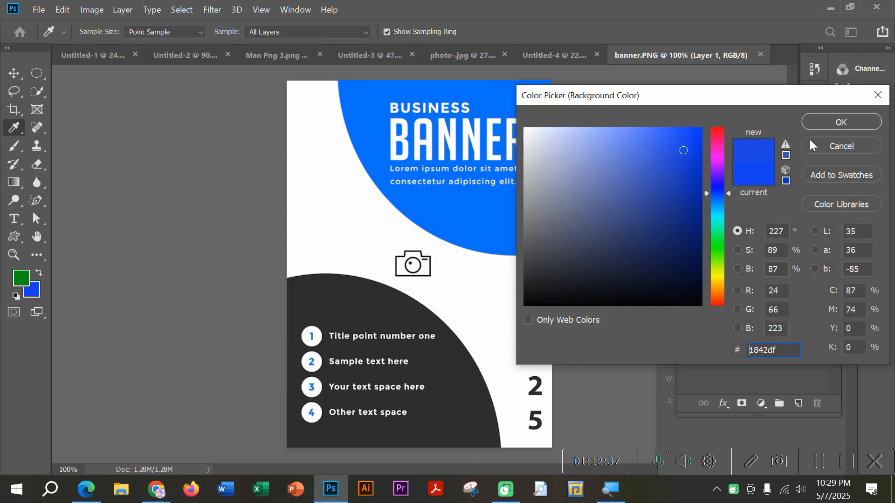
click(824, 145)
key(m)
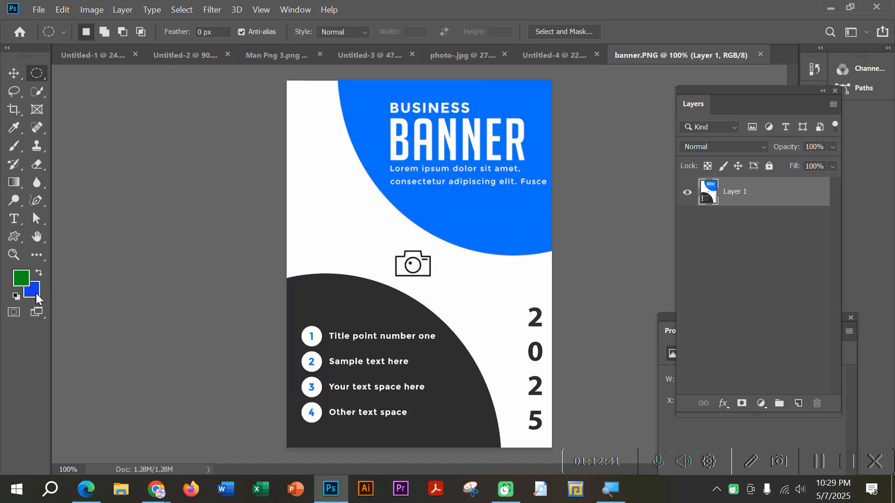
Step: Sample the banner's blue circle as the background colour and its dark grey circle as the foreground colour with the Eyedropper
click(15, 131)
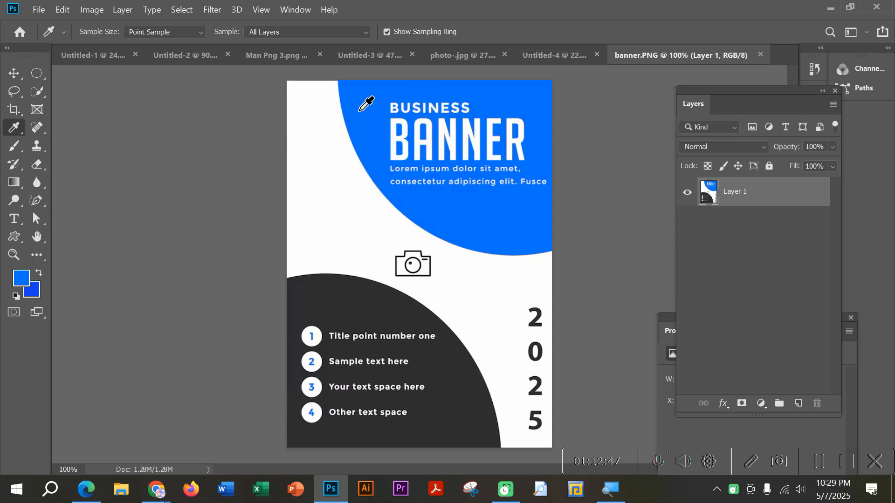
click(754, 466)
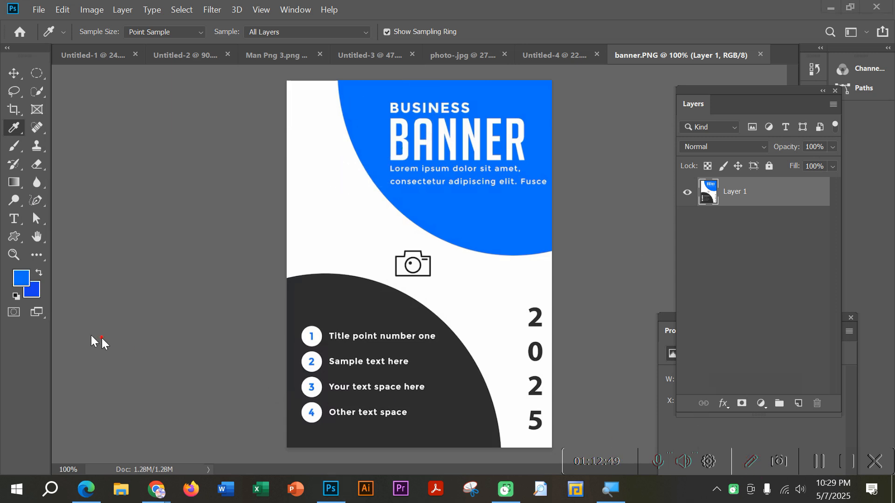
drag(20, 279, 49, 242)
key(space)
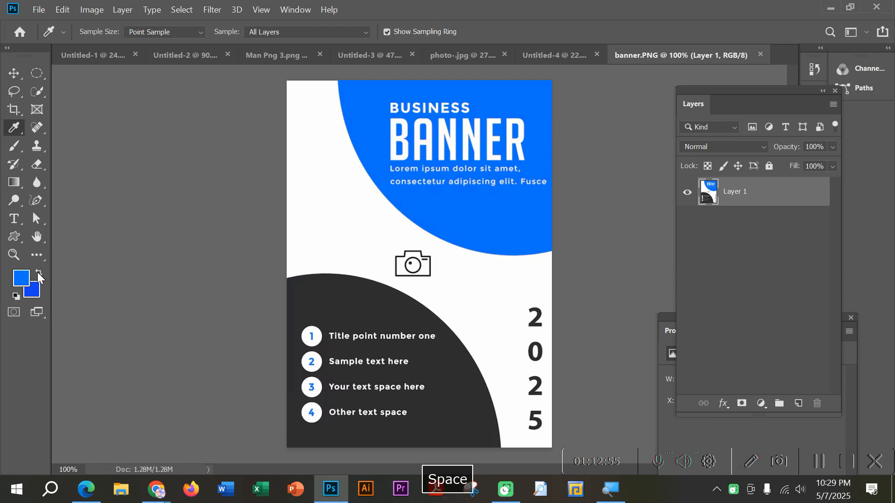
click(38, 272)
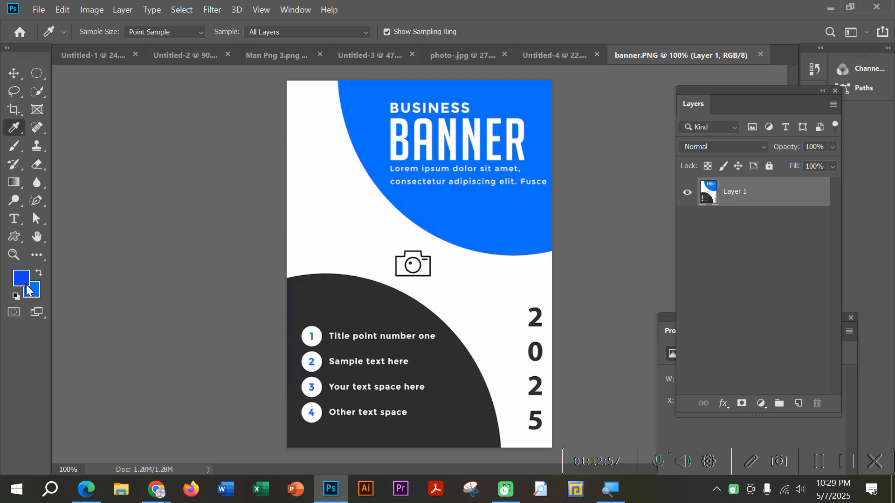
click(304, 296)
key(v)
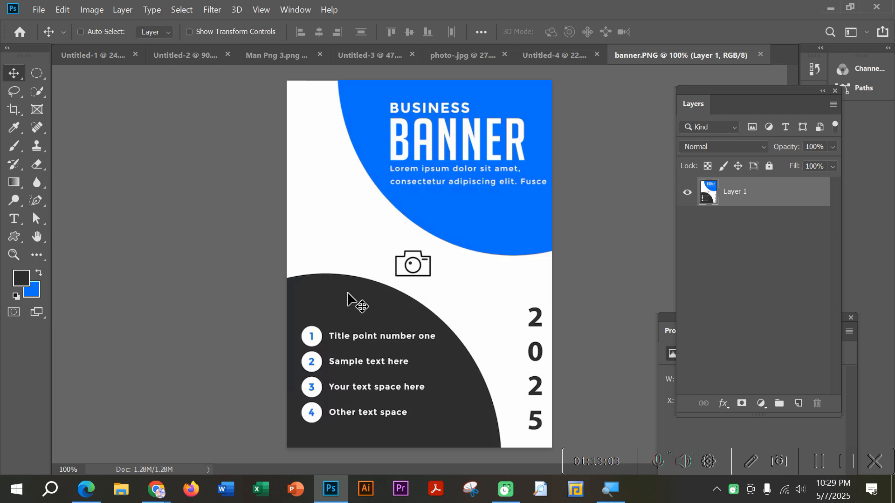
click(754, 461)
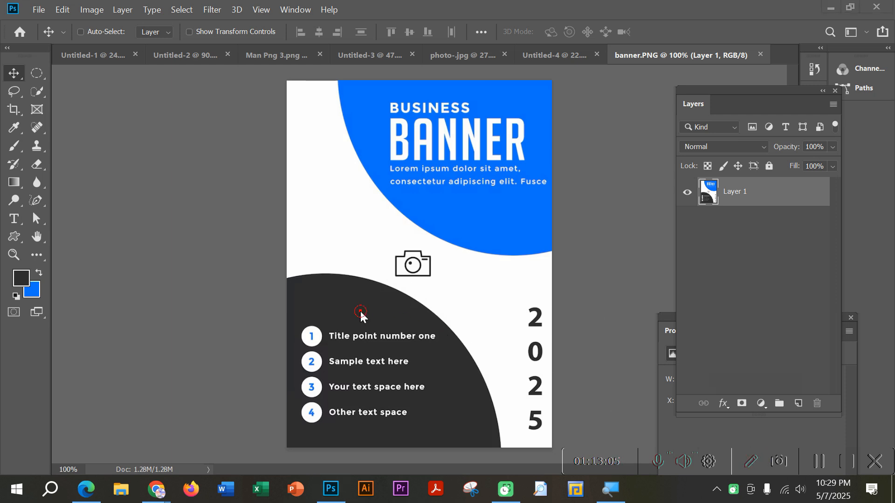
mouse_move(361, 311)
mouse_down()
mouse_move(330, 274)
mouse_move(253, 238)
mouse_move(73, 243)
mouse_up()
drag(29, 270, 24, 276)
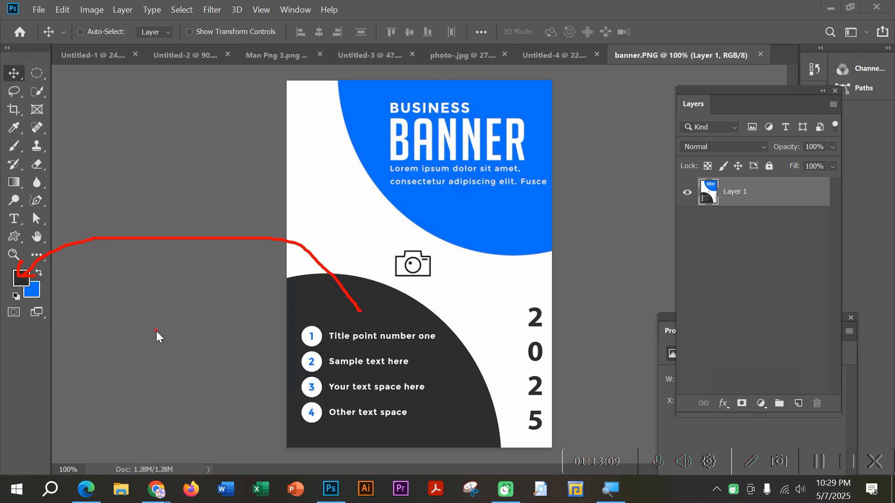
click(751, 462)
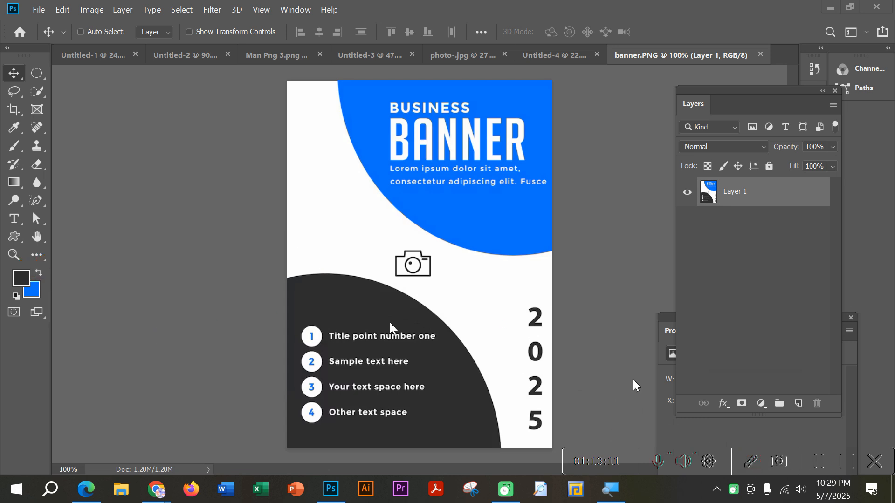
key(space)
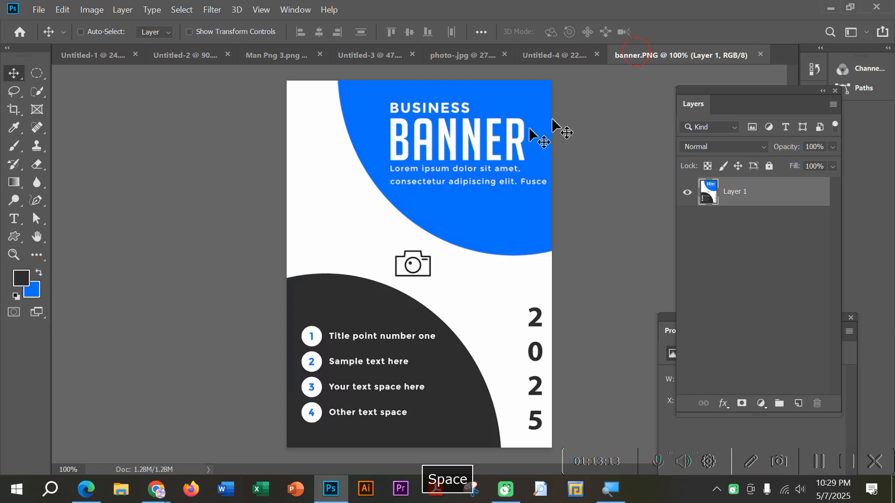
Step: Return to the Untitled-4 document, fill the circular selection on Layer 2 with the blue background colour, and deselect
click(556, 56)
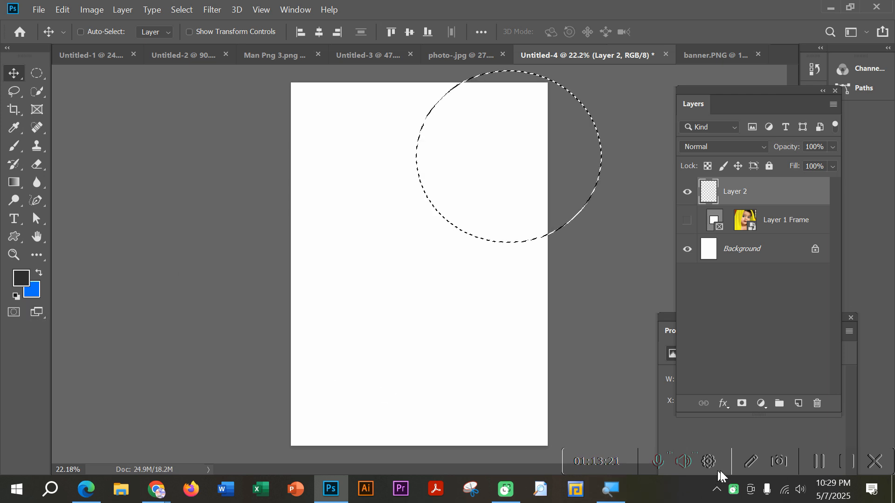
click(749, 467)
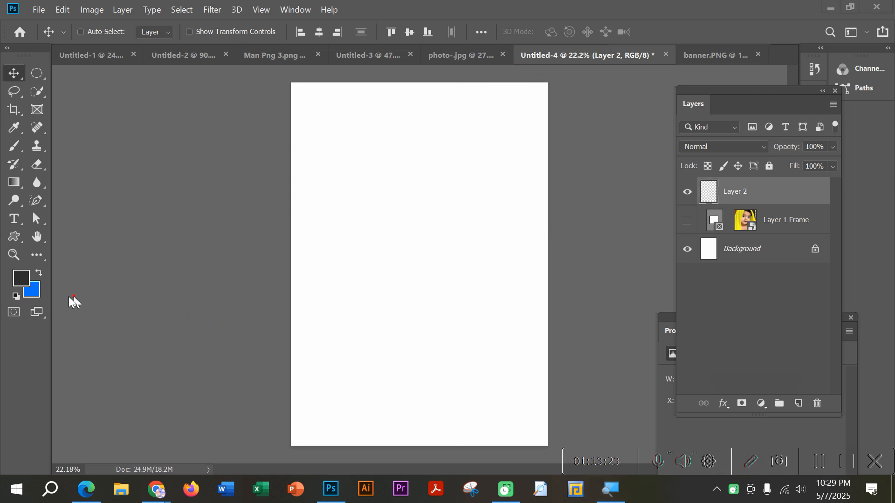
mouse_move(37, 292)
mouse_down()
mouse_move(327, 149)
mouse_move(455, 111)
mouse_up()
mouse_move(462, 73)
mouse_down()
mouse_move(421, 101)
mouse_move(465, 186)
mouse_move(562, 169)
mouse_up()
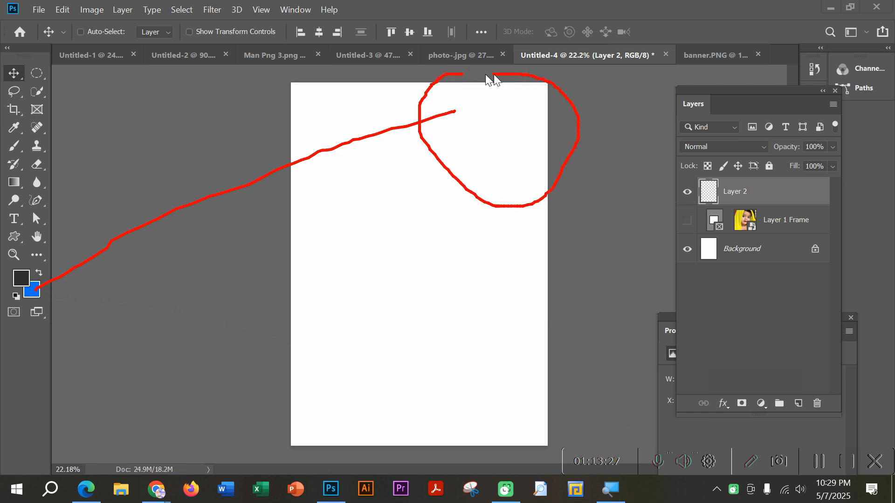
click(749, 462)
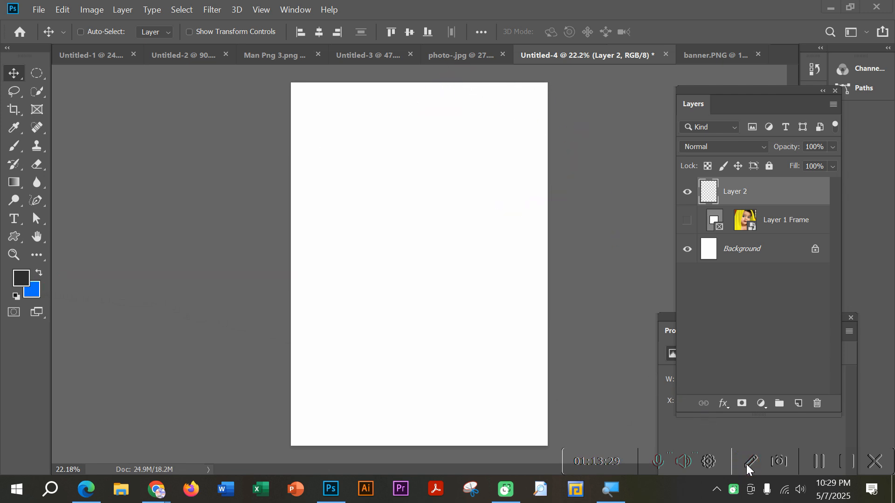
click(290, 97)
key(space)
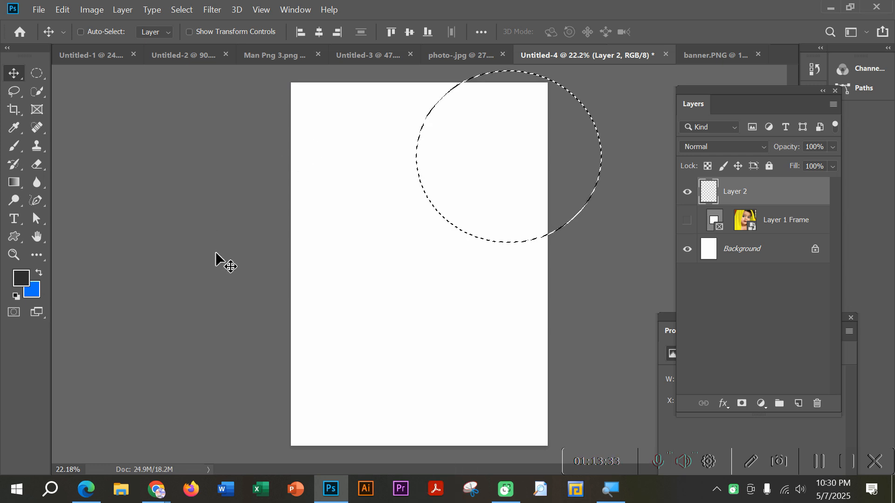
key(ctrl+BackSpace)
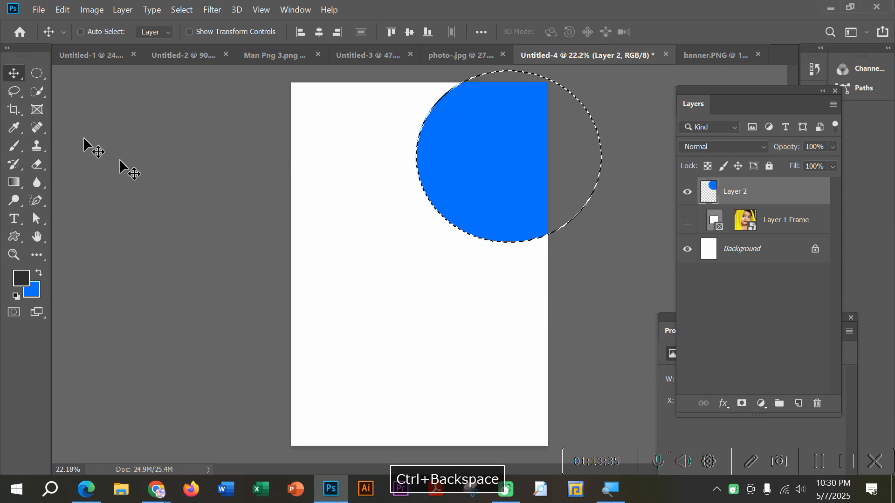
click(33, 75)
click(239, 128)
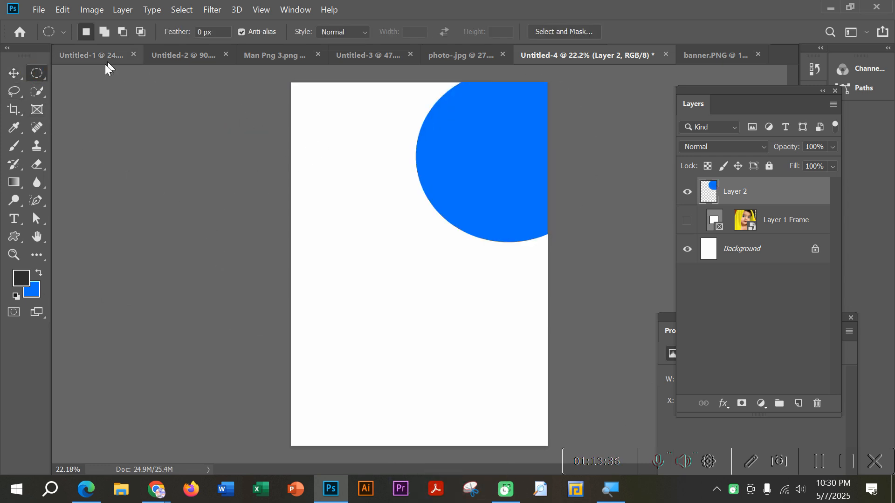
Step: Move the blue circle slightly up and right, further into the page's upper-right corner
click(14, 73)
click(508, 157)
drag(510, 147, 509, 147)
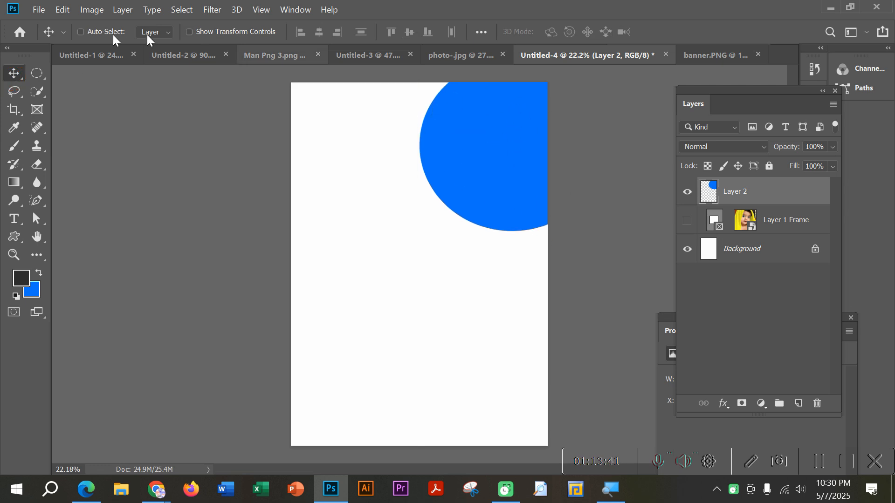
Step: Draw a circular selection below the blue circle, fill it with the dark grey foreground colour on a new layer, and deselect
click(37, 73)
drag(299, 201, 460, 359)
click(458, 362)
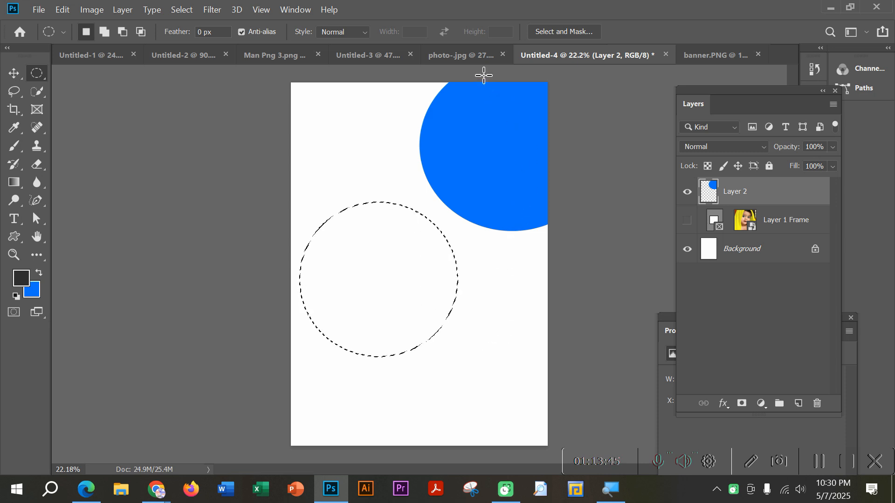
click(798, 403)
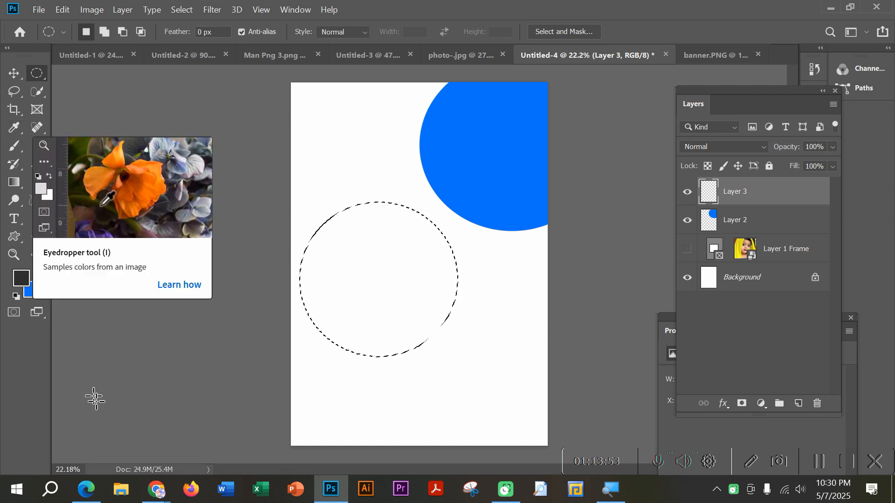
key(alt+BackSpace)
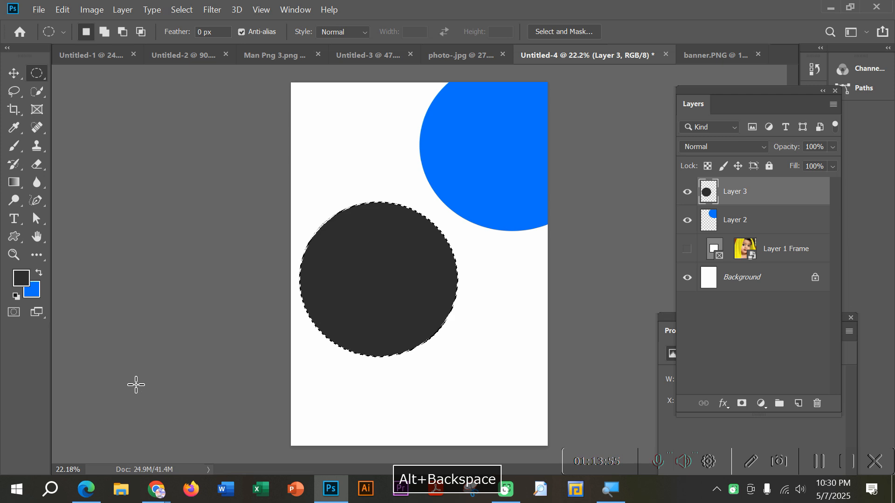
click(187, 211)
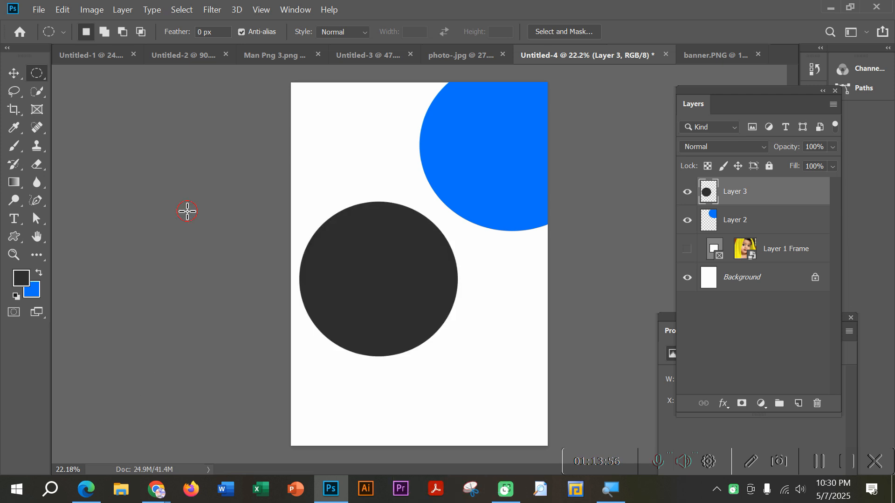
Step: Move the dark grey circle into the page's lower-left corner and compare the layout with banner.PNG
click(14, 74)
drag(391, 272, 352, 393)
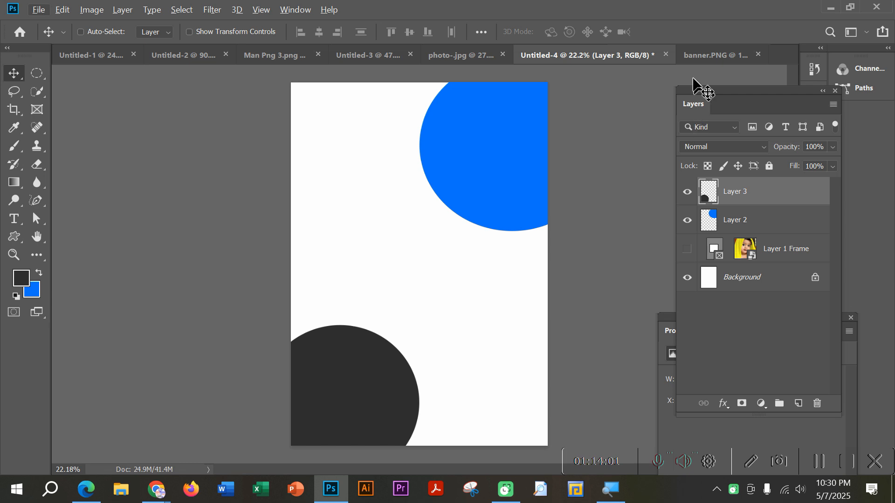
click(716, 55)
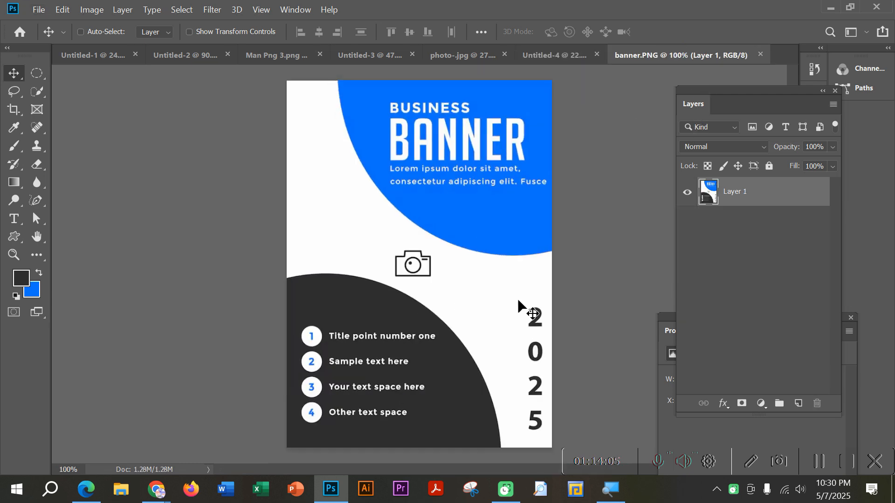
click(567, 54)
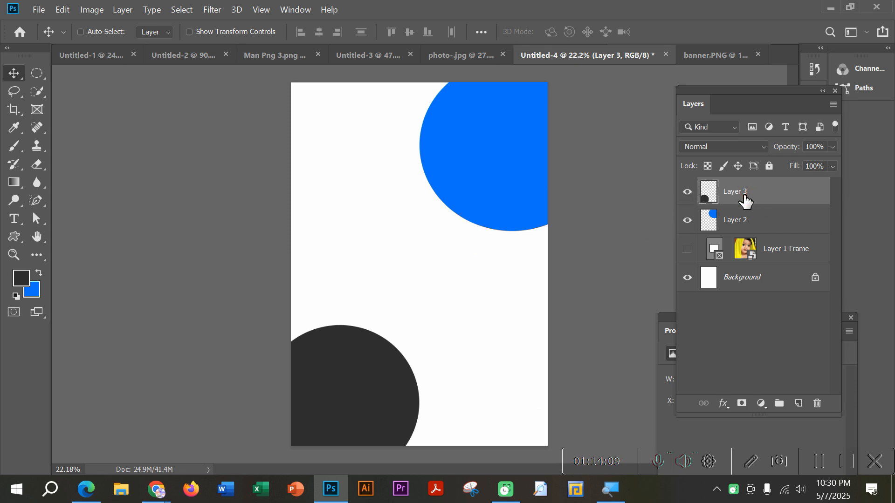
Step: Delete Layer 3, Layer 2 and the Layer 1 Frame, keeping only the Background layer
key(Delete)
key(Delete)
key(Delete)
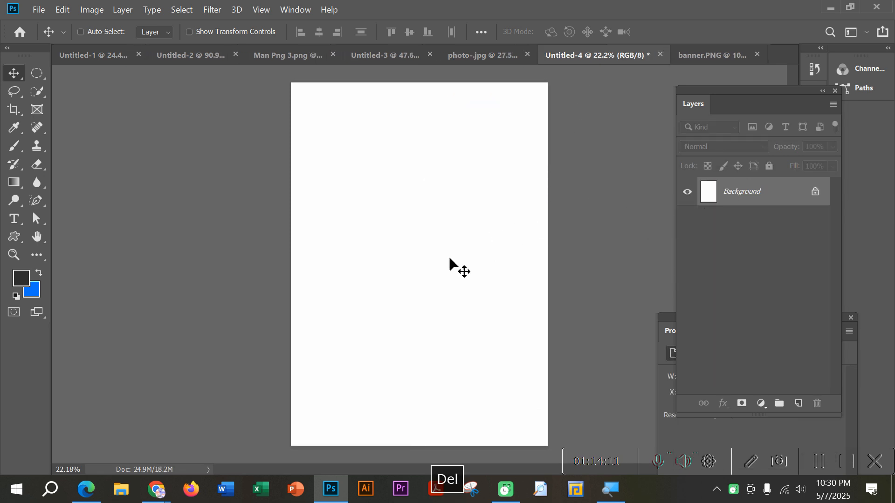
scroll(436, 277, down, 2)
scroll(437, 280, up, 1)
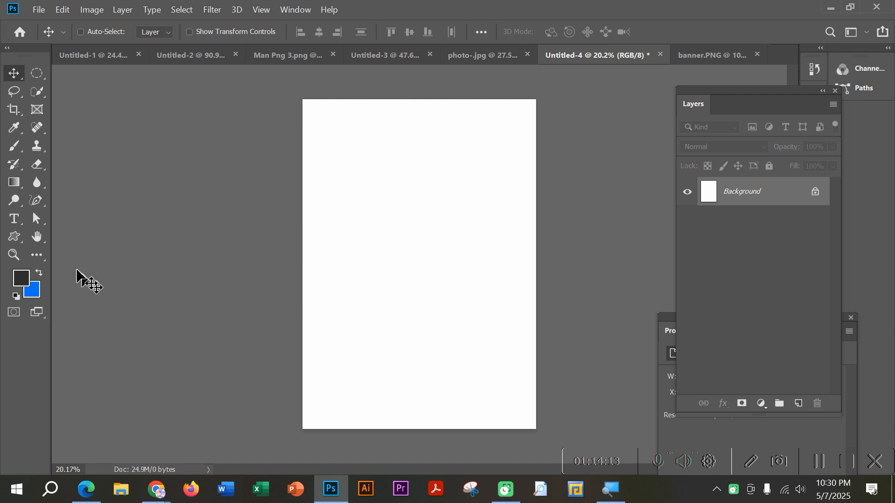
Step: Draw a dark grey ellipse shape of about 2110 by 2112 px and centre it horizontally on the page
click(13, 237)
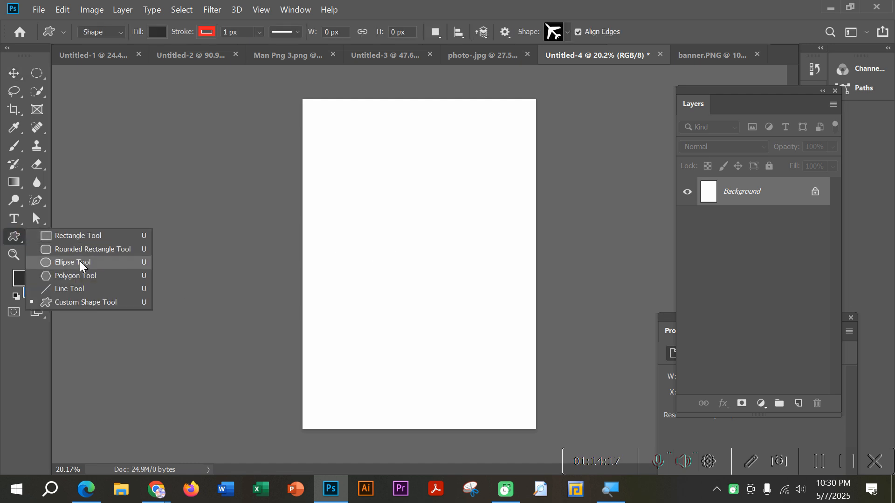
click(75, 263)
drag(344, 144, 542, 342)
click(14, 74)
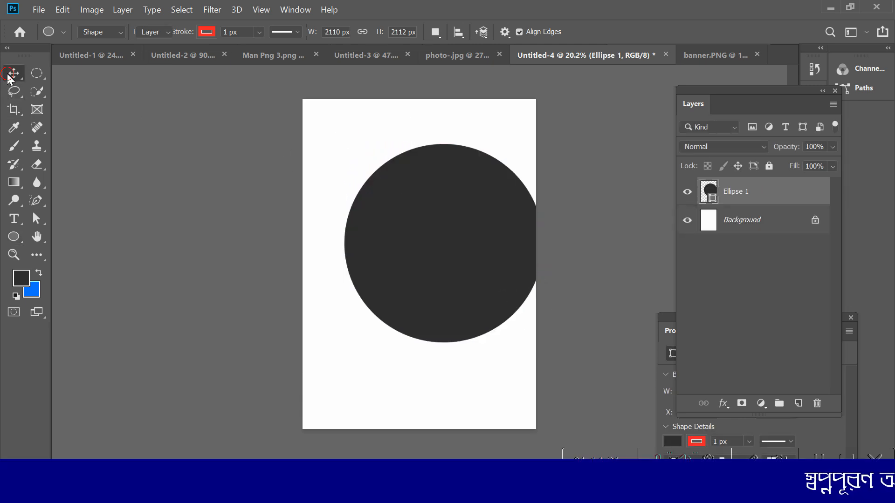
drag(457, 210, 434, 210)
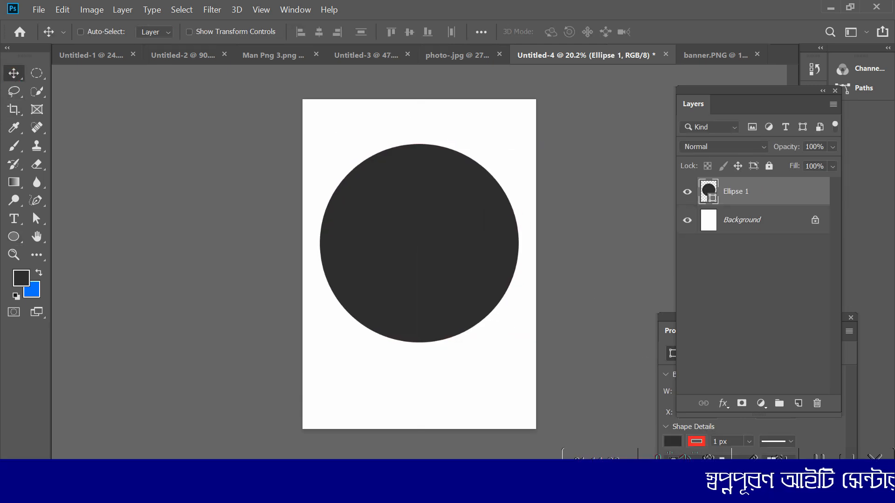
drag(39, 230, 122, 159)
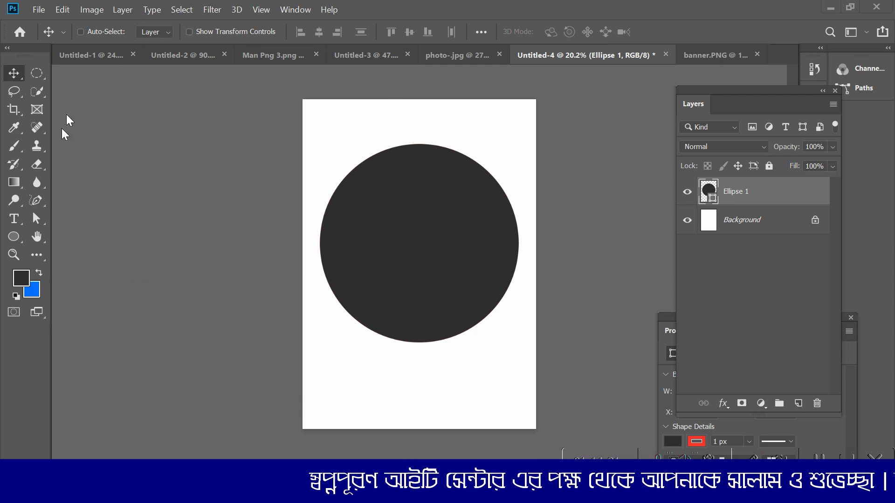
click(14, 236)
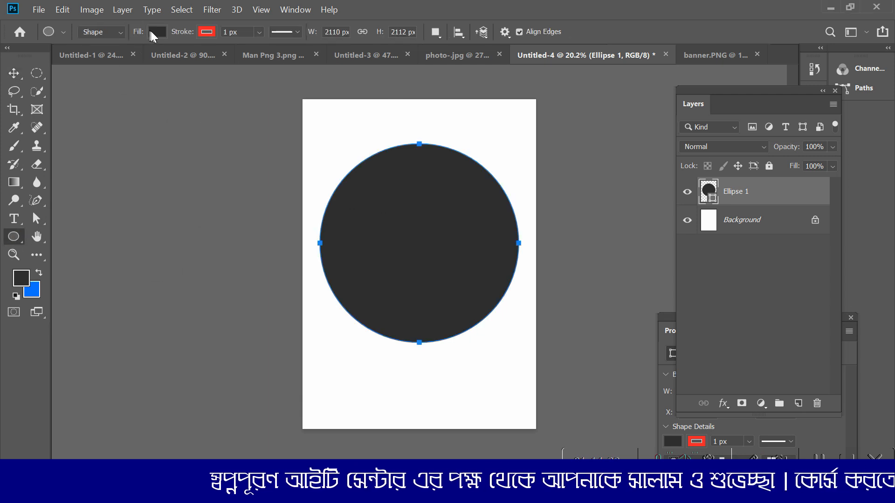
click(154, 32)
click(154, 33)
click(154, 33)
click(154, 33)
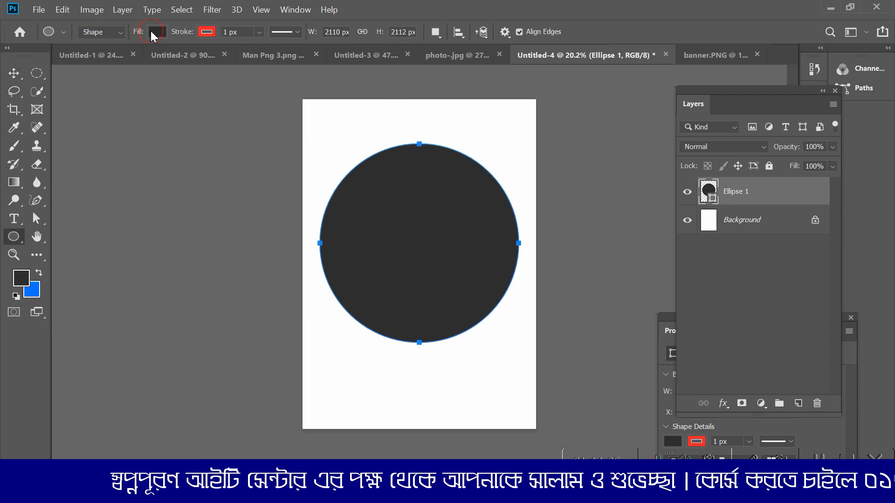
click(153, 33)
click(154, 33)
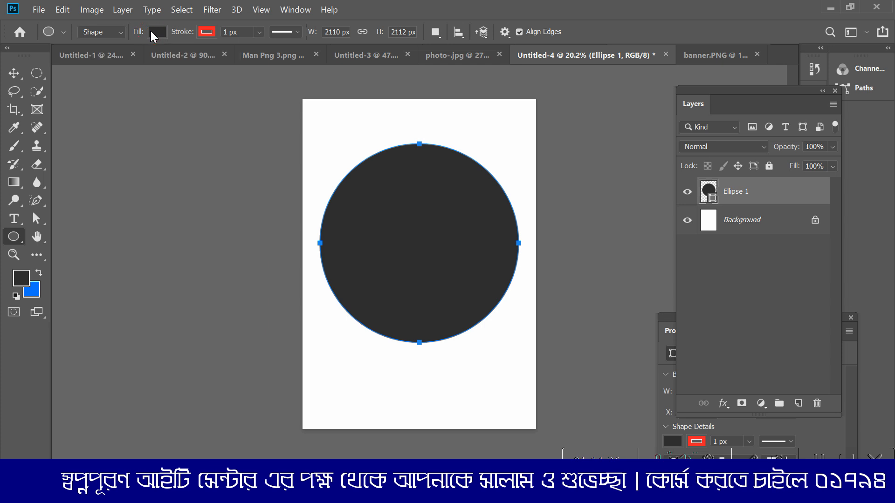
click(15, 74)
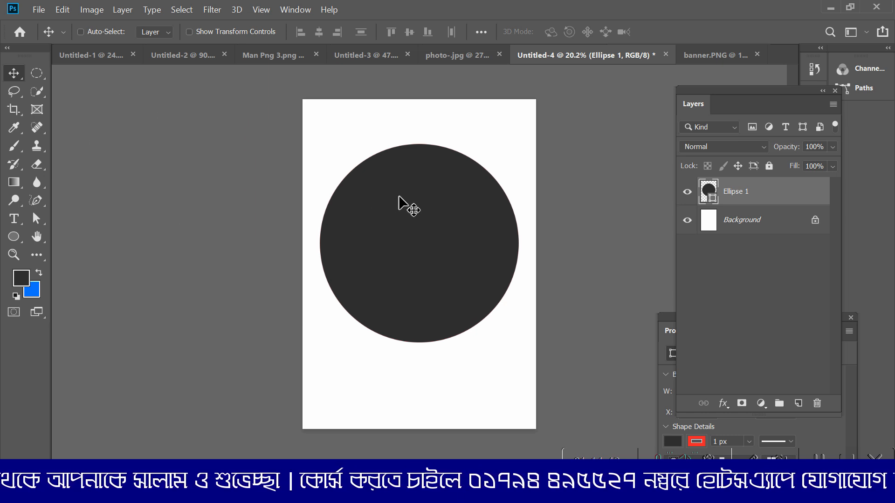
drag(407, 205, 420, 229)
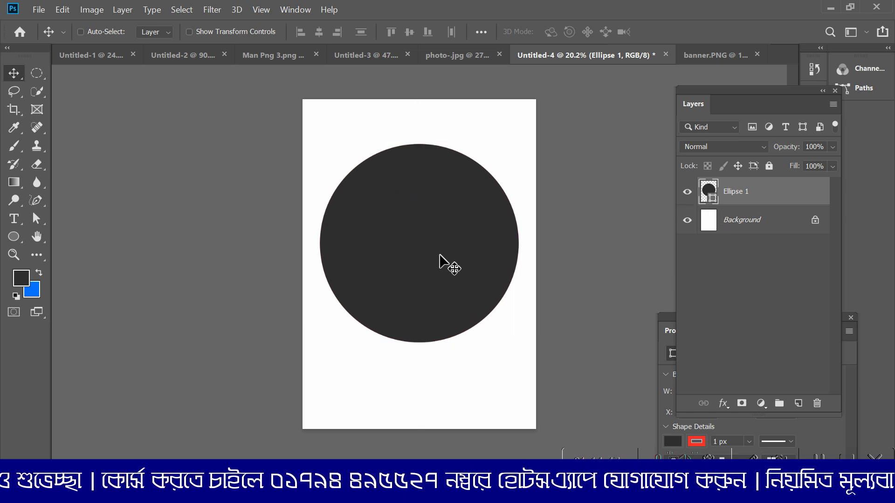
Step: Recolour the ellipse with the background blue 006fff and move it into the page's upper-right corner
double_click(713, 202)
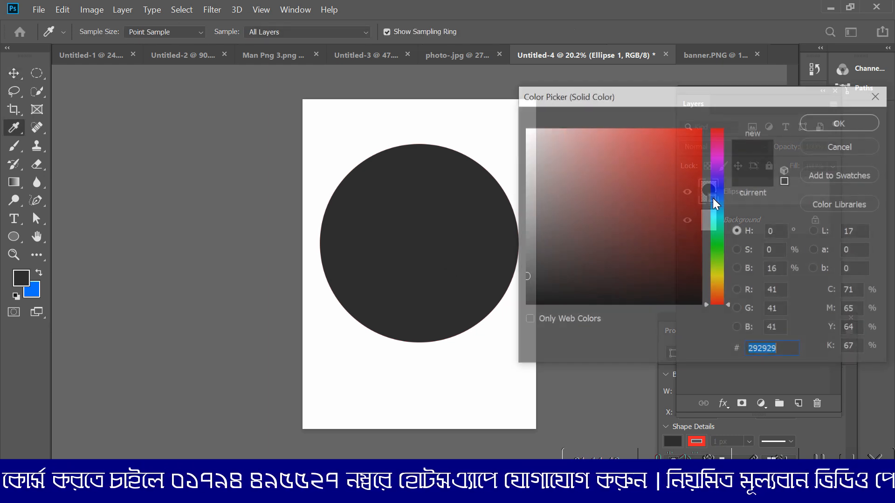
drag(698, 99, 593, 122)
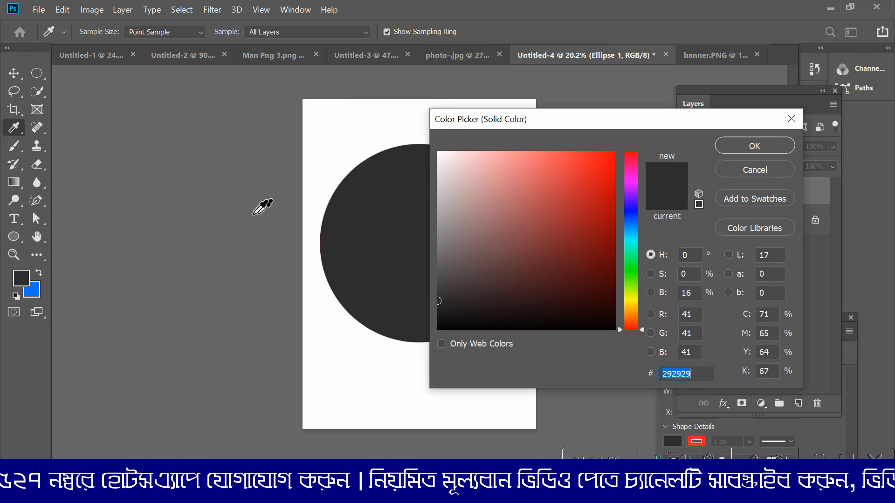
click(30, 283)
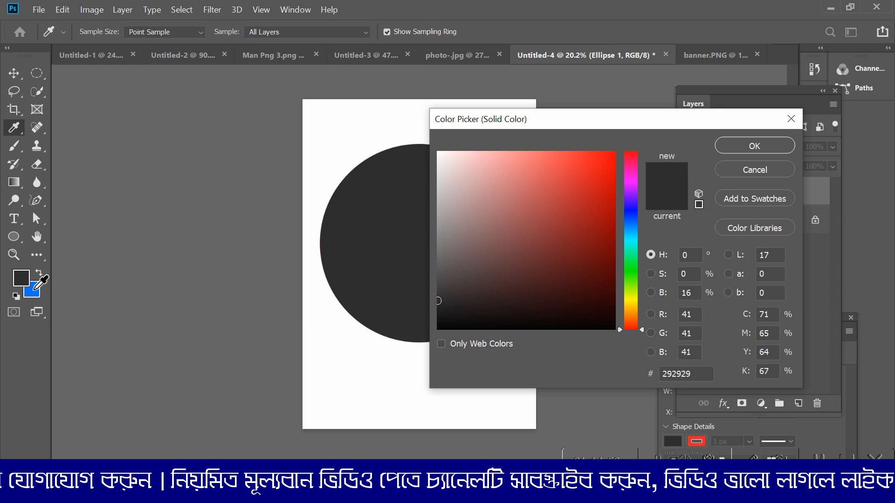
click(31, 282)
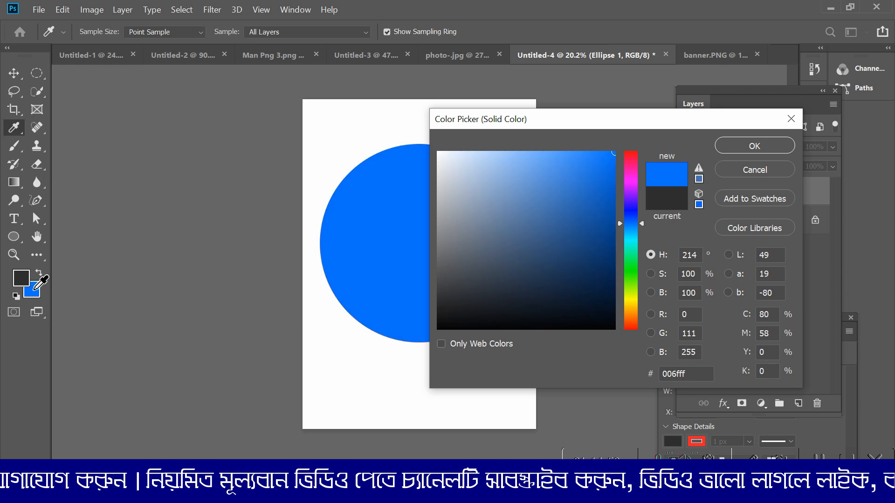
click(741, 150)
drag(462, 237, 531, 200)
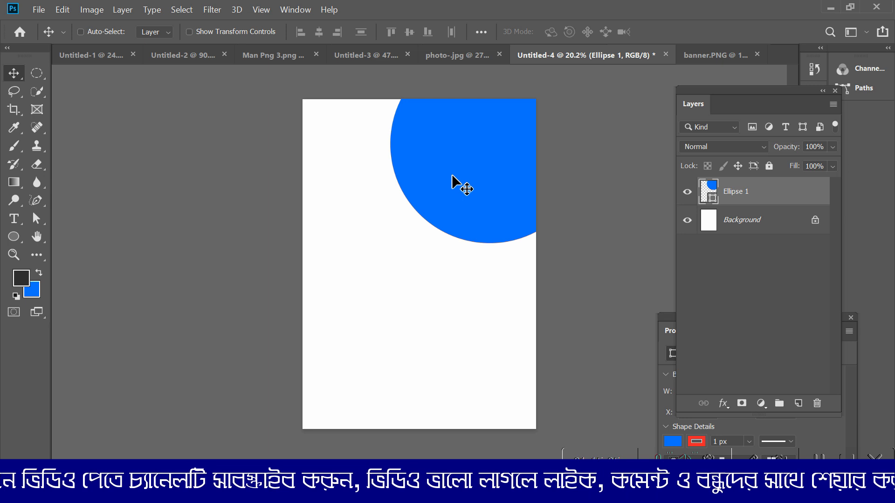
Step: Duplicate the blue circle into the page's lower-left corner and toggle the copy's visibility to check it
drag(458, 187, 318, 426)
click(688, 192)
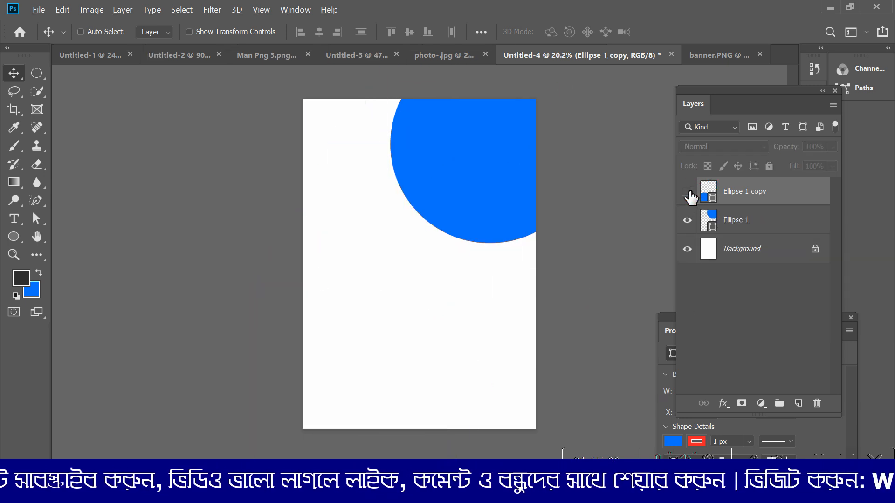
click(688, 193)
click(688, 192)
click(688, 192)
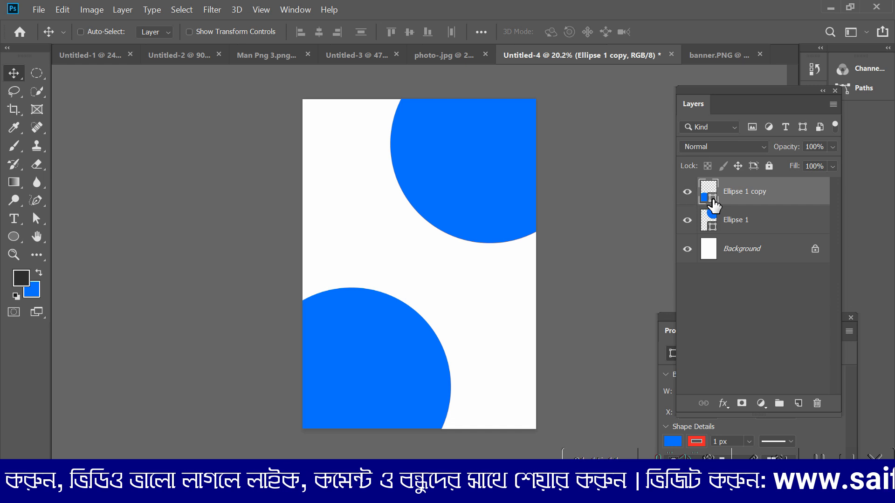
Step: Set the lower-left circle copy's fill to the dark grey foreground colour 292929 after trying indigo and yellow tones
double_click(711, 197)
mouse_move(539, 247)
mouse_down()
mouse_move(549, 239)
mouse_move(572, 271)
mouse_up()
click(626, 211)
click(585, 170)
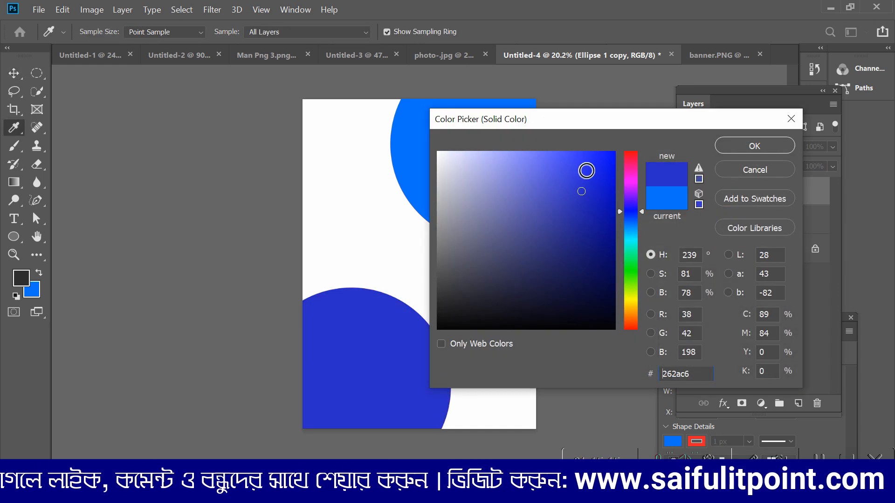
click(499, 210)
click(631, 305)
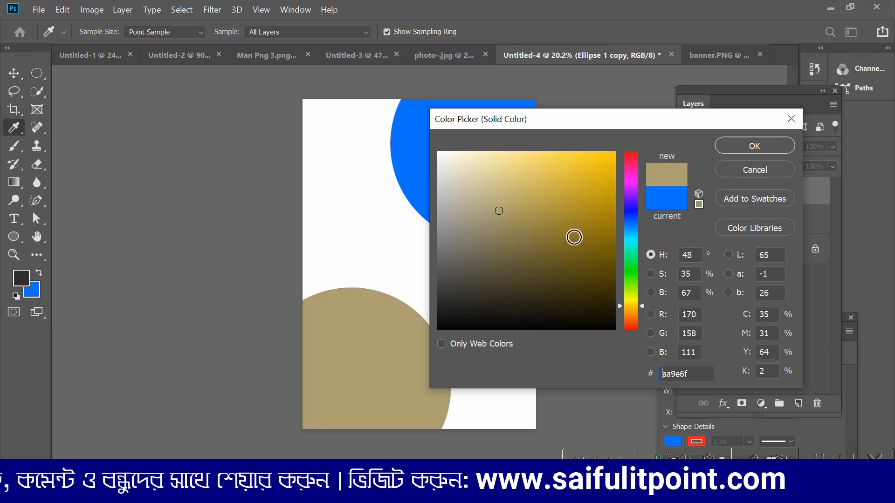
drag(573, 236, 604, 163)
drag(602, 123, 462, 149)
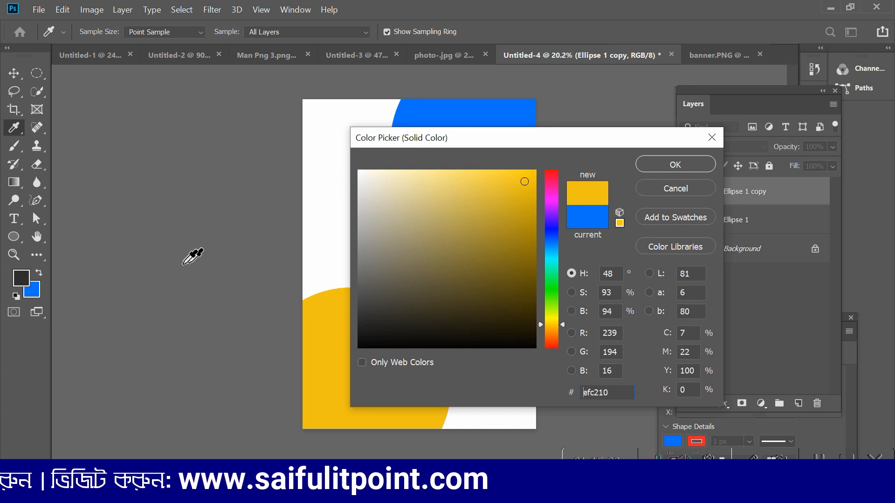
click(27, 274)
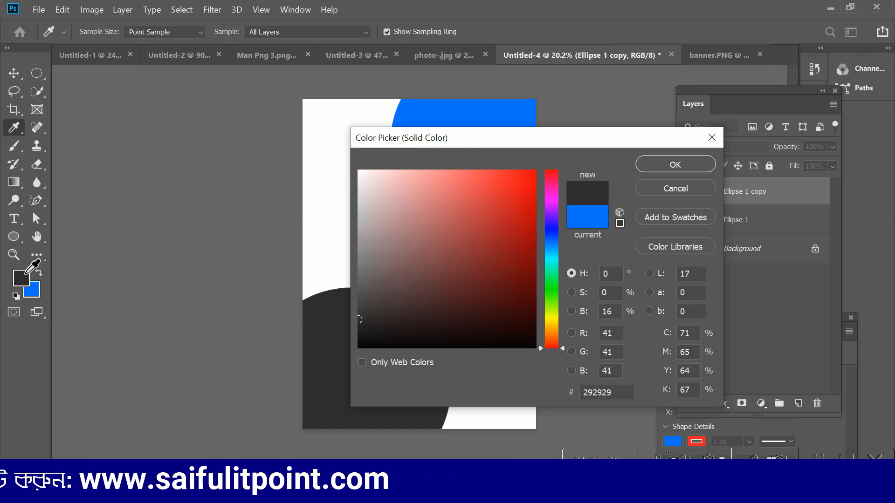
click(675, 165)
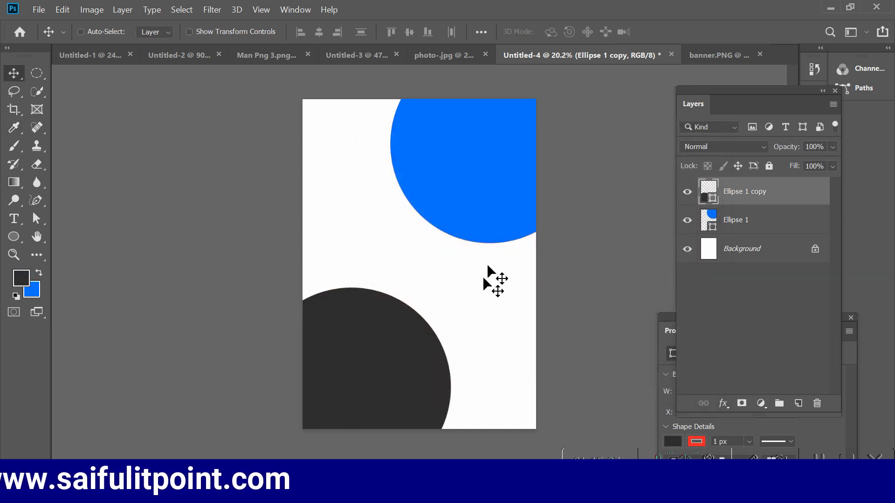
Step: Move the dark grey circle slightly to the right and compare the layout with banner.PNG
drag(395, 367, 411, 381)
click(719, 55)
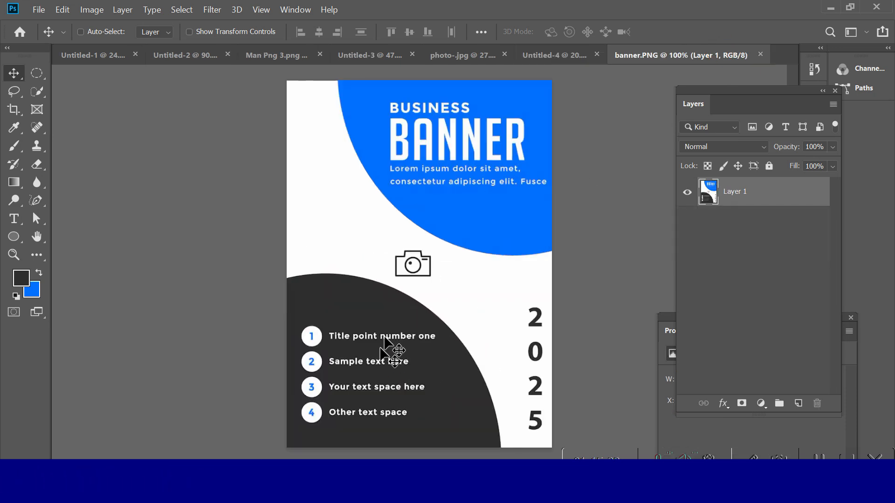
click(554, 56)
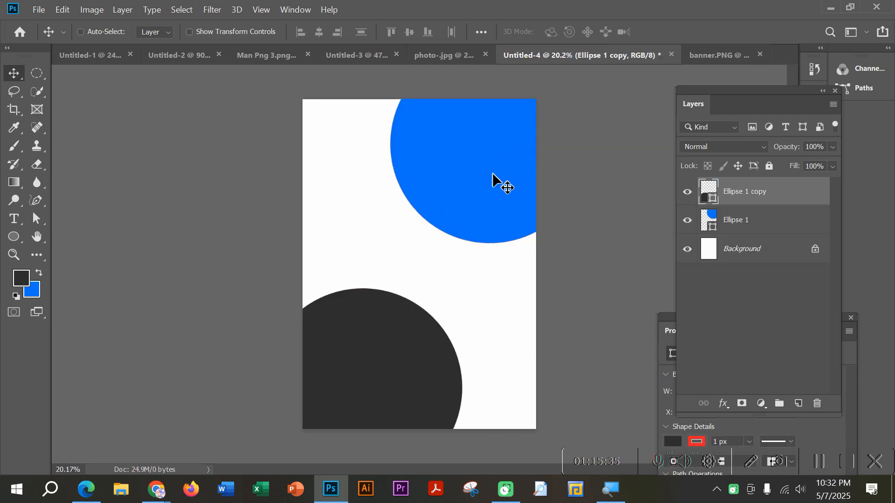
click(687, 194)
click(688, 194)
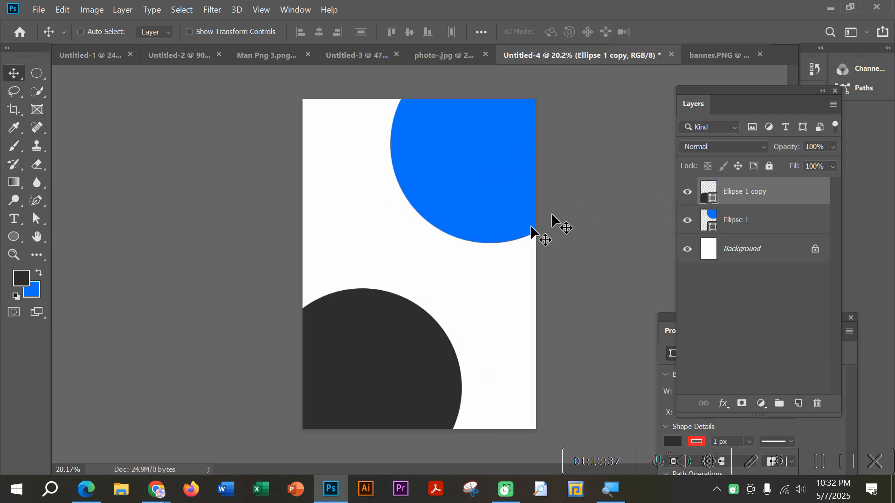
Step: Free-transform the dark grey circle to about 134% width and 115% height, keeping it in the page's lower-left corner
key(ctrl+t)
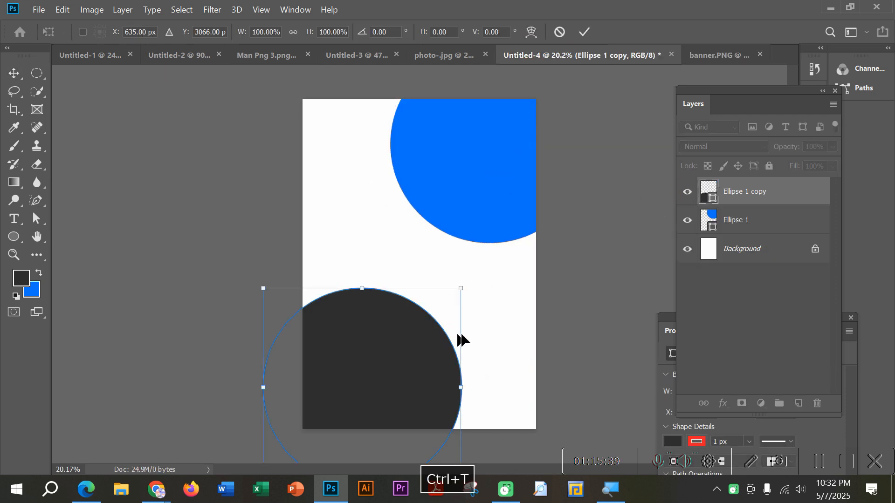
mouse_move(461, 291)
mouse_down()
mouse_move(442, 311)
mouse_move(458, 302)
mouse_up()
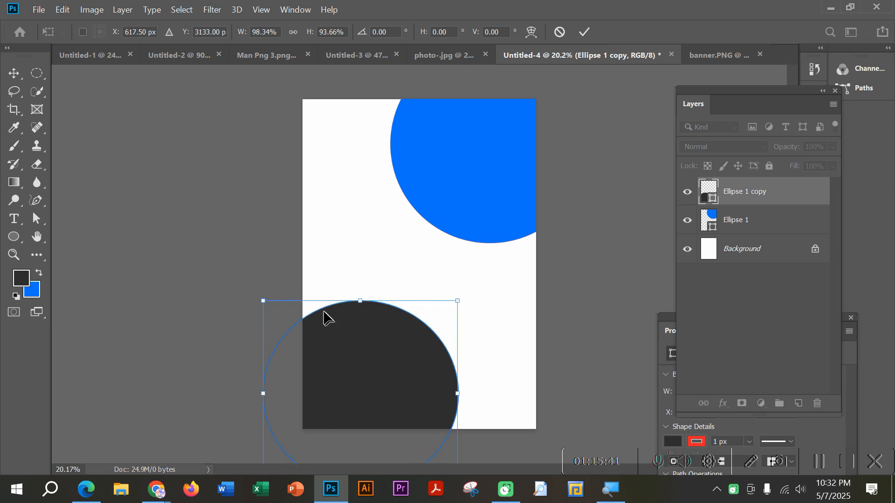
drag(261, 302, 228, 257)
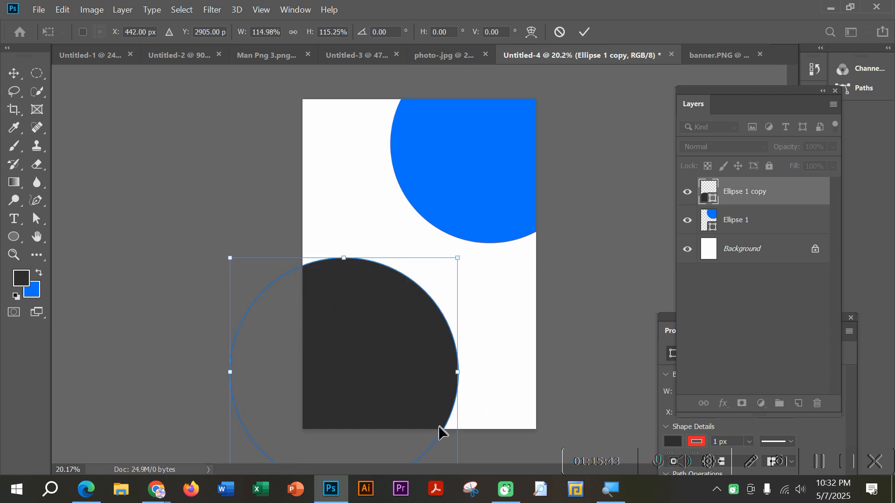
drag(457, 372, 470, 414)
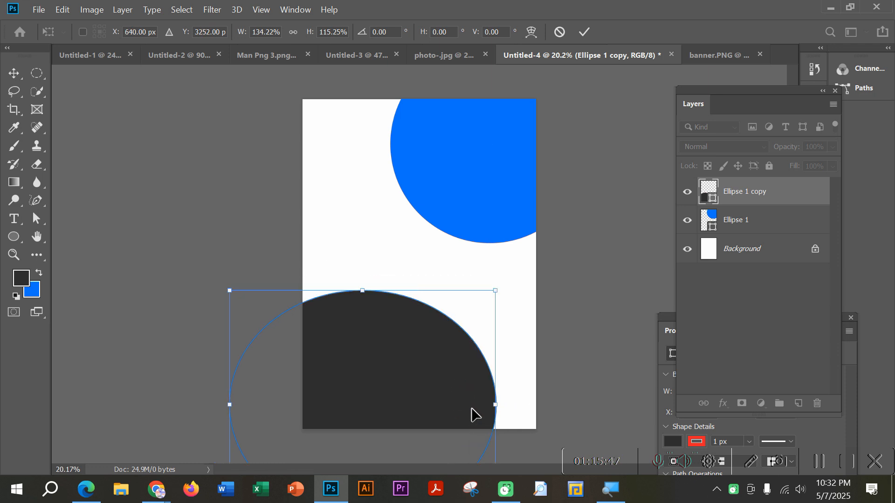
key(Return)
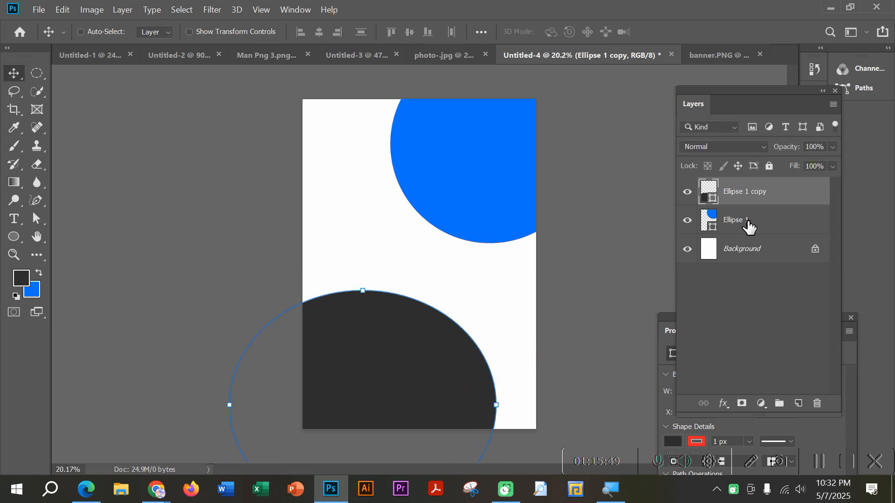
Step: Free-transform the blue circle on Ellipse 1 to about 114.5% width, rotate it about 6.3°, and shift it slightly up and right
click(748, 227)
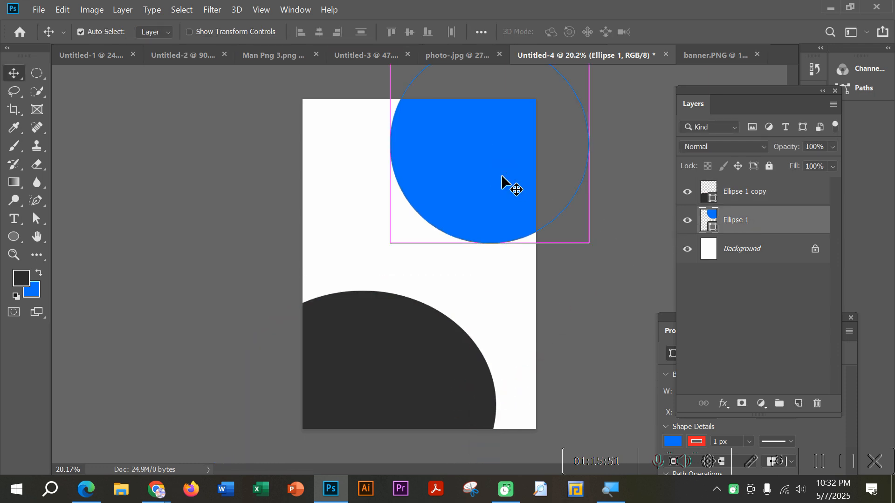
key(ctrl+t)
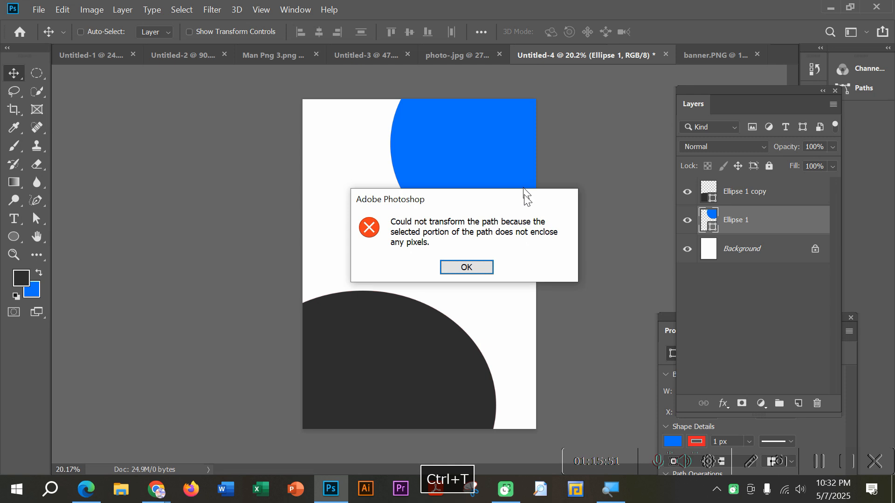
click(465, 267)
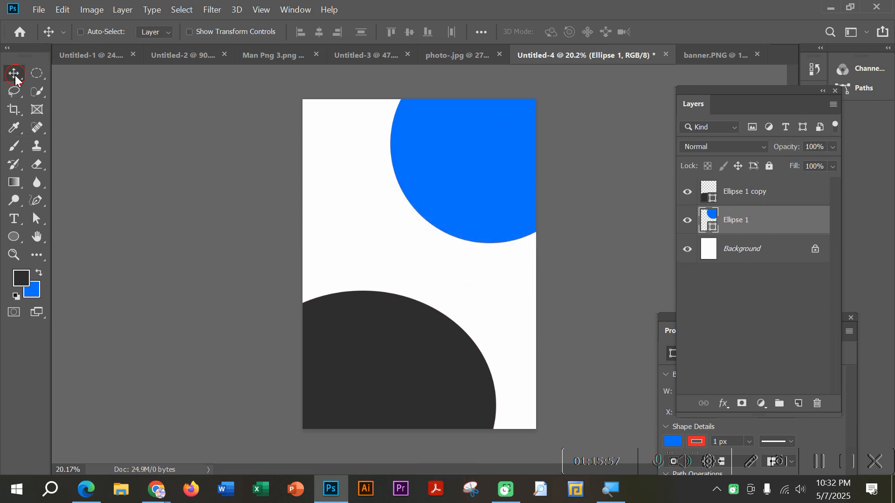
key(ctrl+t)
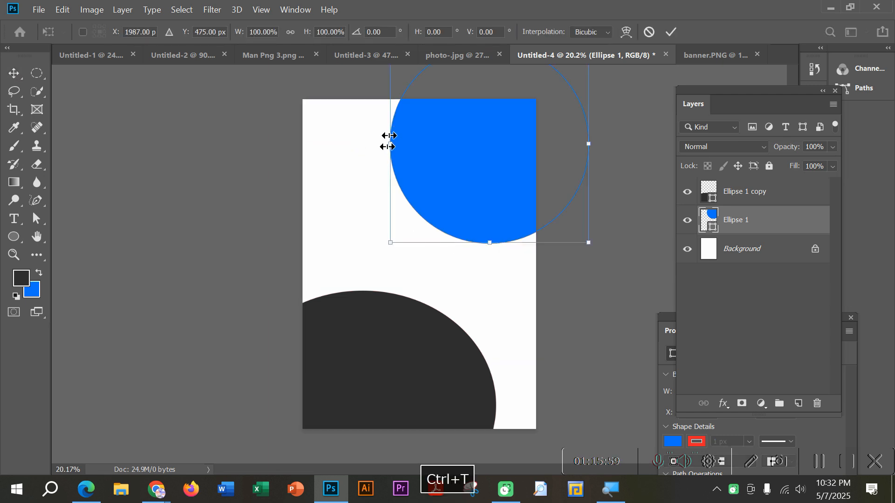
drag(389, 144, 362, 112)
drag(615, 259, 583, 294)
drag(367, 132, 365, 126)
mouse_move(467, 166)
mouse_down()
mouse_move(466, 154)
mouse_move(479, 155)
mouse_up()
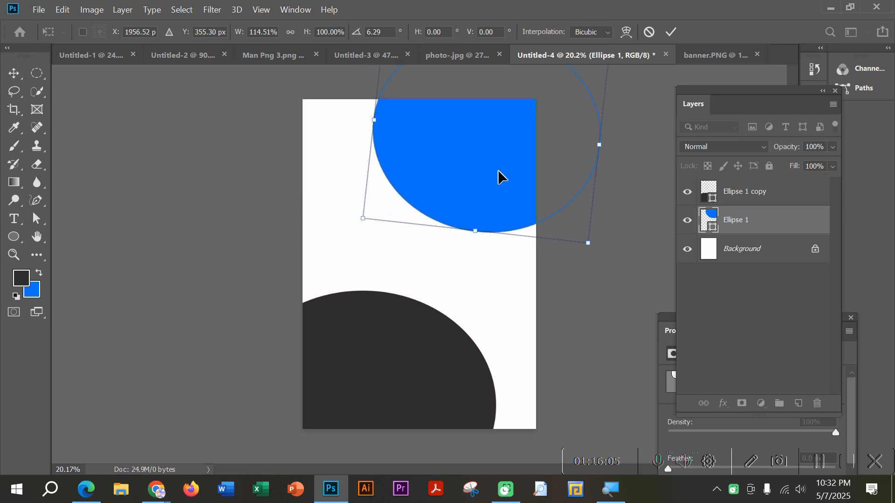
key(Return)
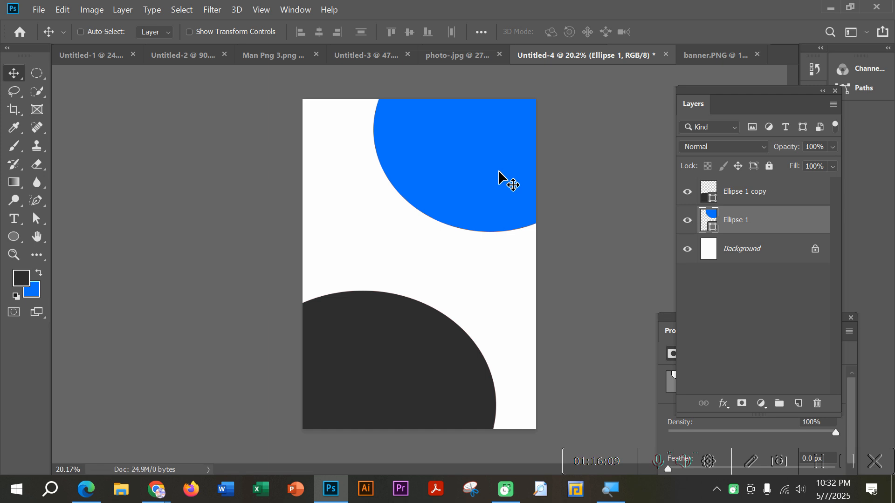
Step: Delete both the Ellipse 1 copy and Ellipse 1 layers, leaving only the Background layer
click(774, 192)
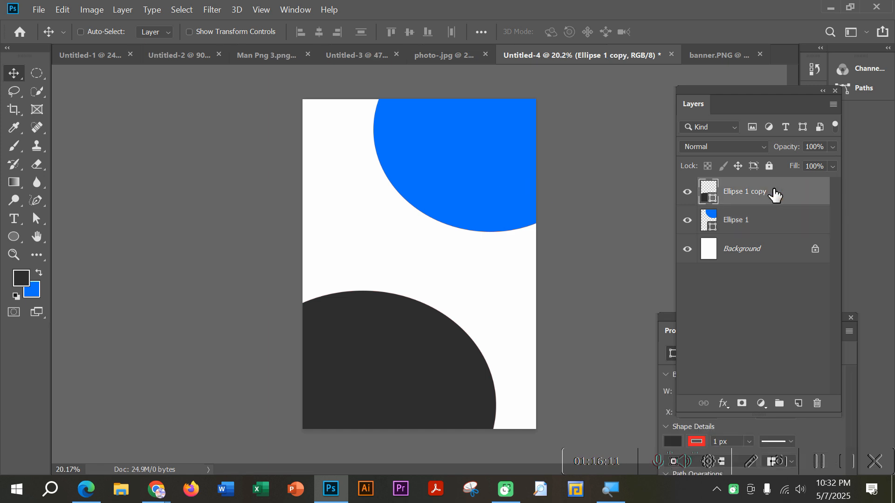
key(Delete)
key(Delete)
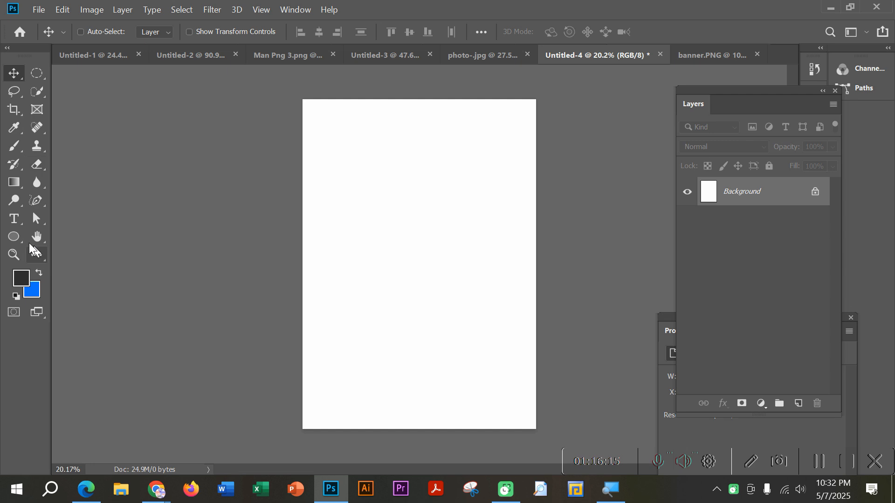
Step: Draw a dark grey triangle shape about 1718 × 1700 px across the page's upper-right corner with the Pen tool
click(33, 201)
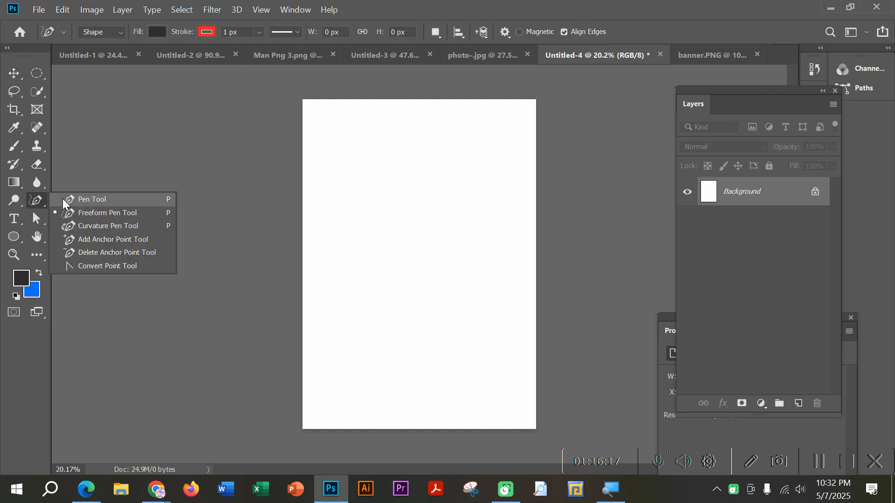
click(63, 200)
click(157, 32)
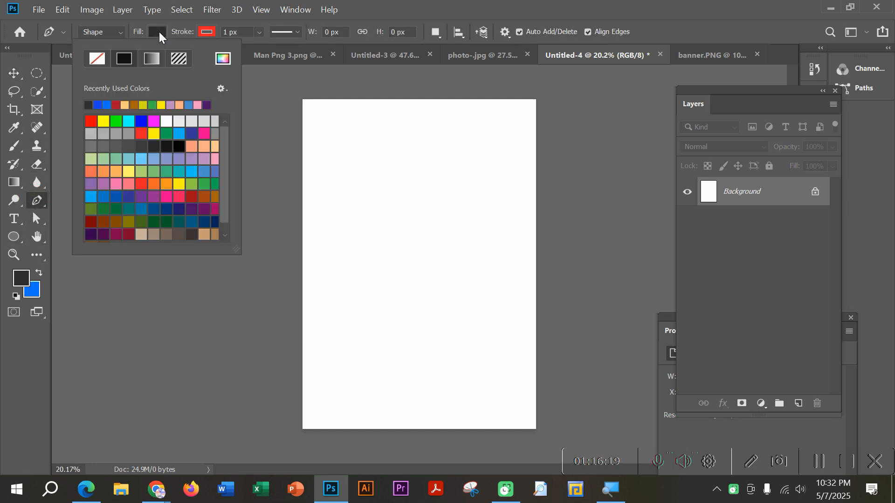
click(157, 32)
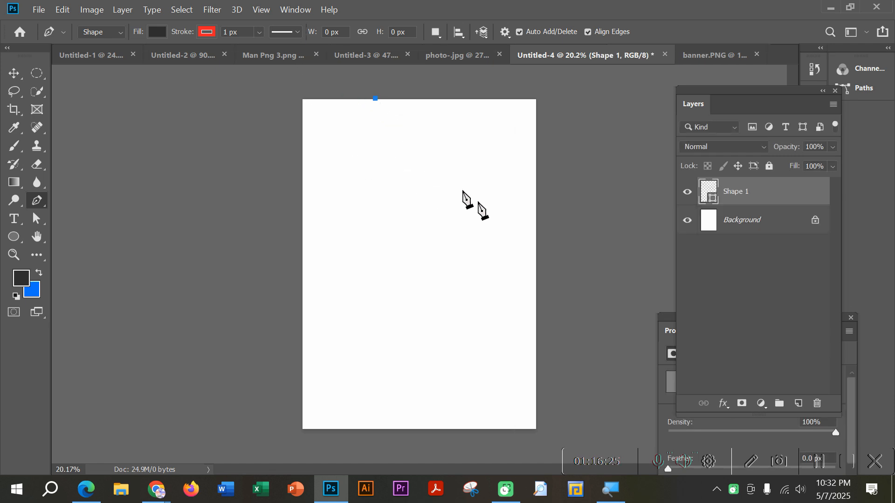
click(535, 256)
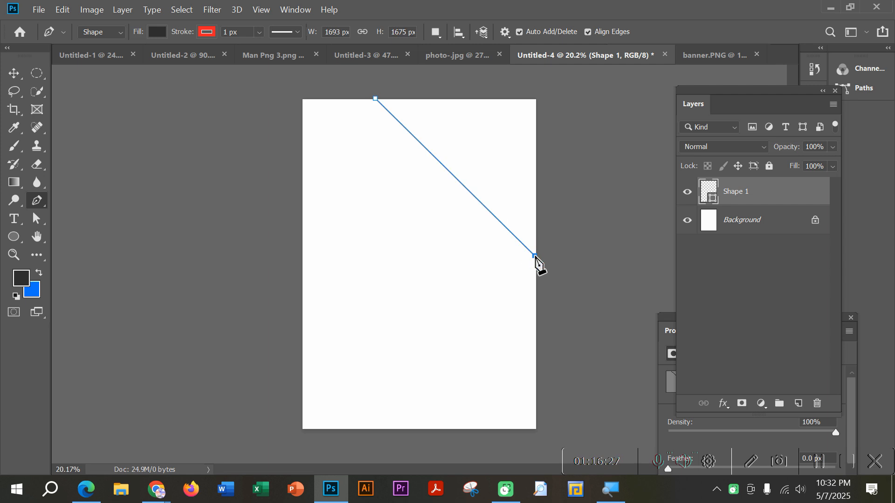
click(537, 96)
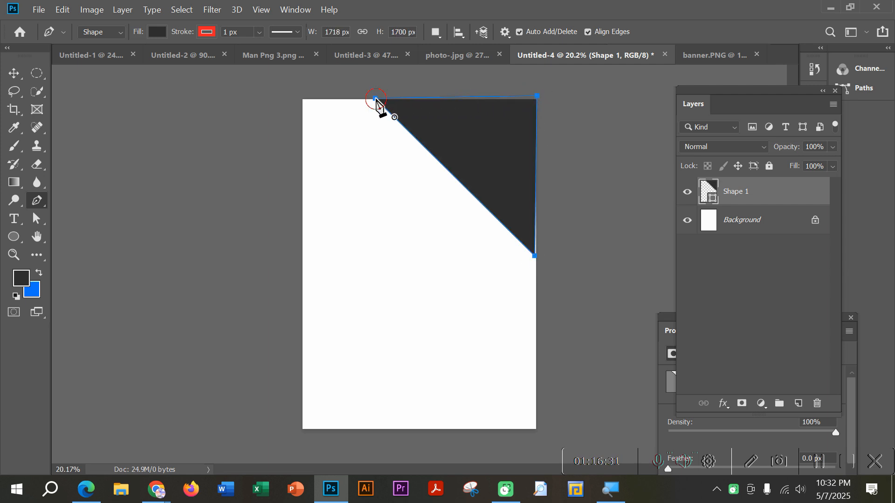
Step: Nudge the upper-right triangle slightly right so it meets the page's right edge
click(14, 73)
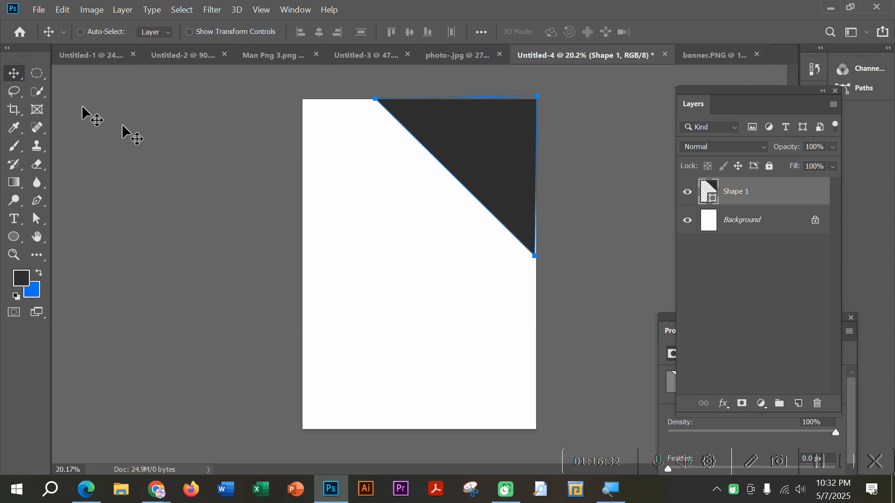
click(517, 168)
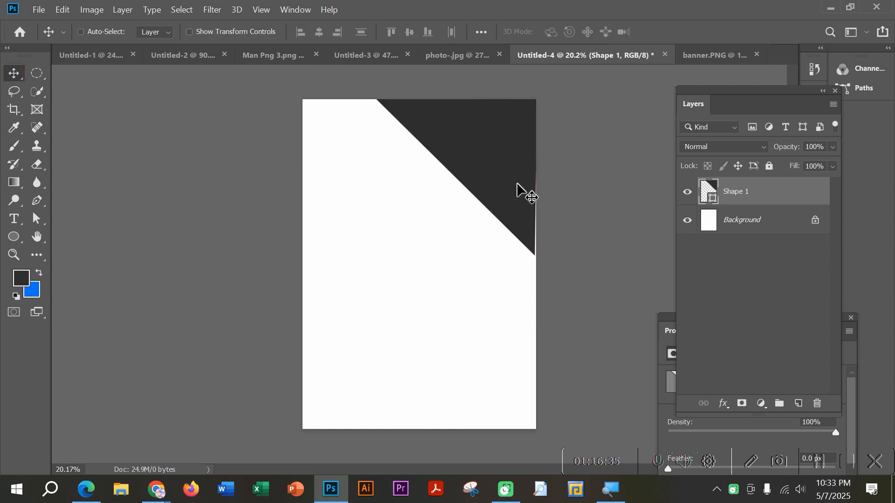
key(Right)
key(Right)
key(Right)
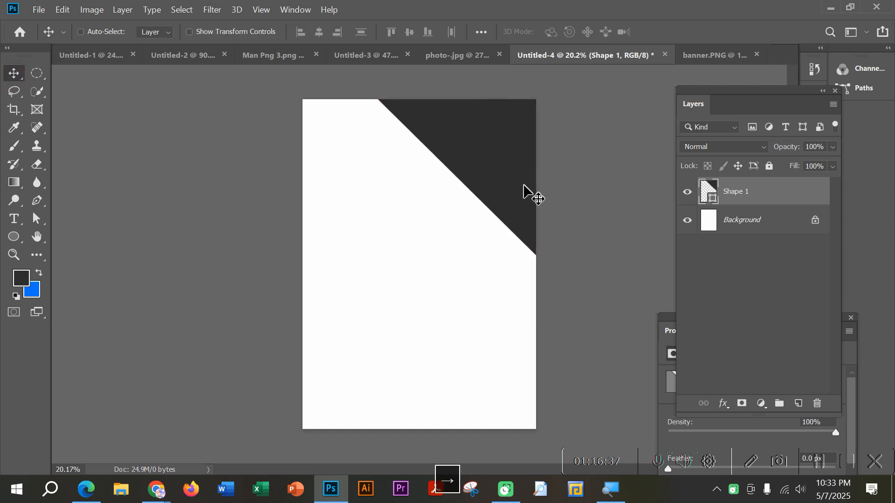
Step: Bow the upper-right triangle's diagonal edge outward into an arc with the Curvature Pen tool, and shift the shape slightly up and right
click(38, 201)
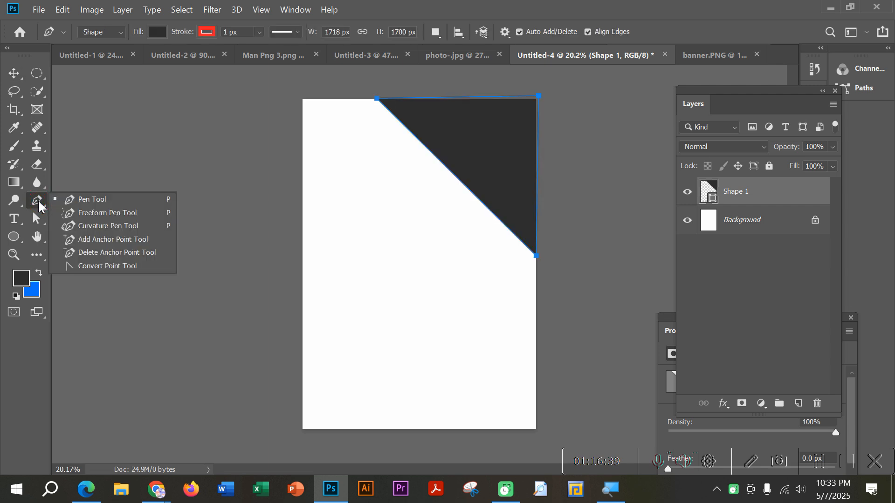
click(105, 225)
click(425, 146)
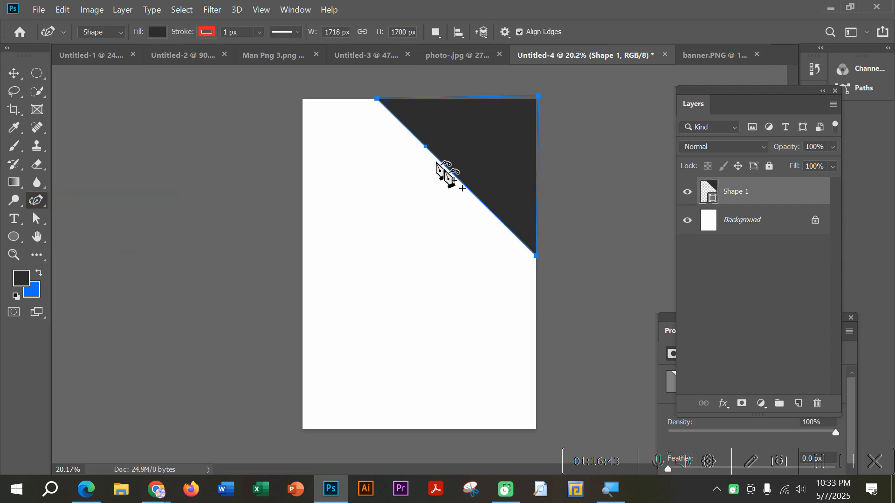
drag(461, 183, 407, 233)
click(14, 75)
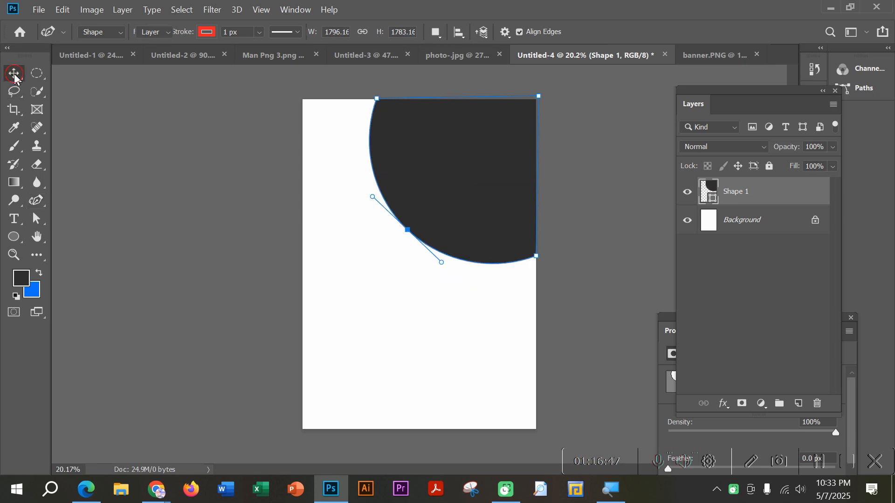
drag(494, 164, 506, 153)
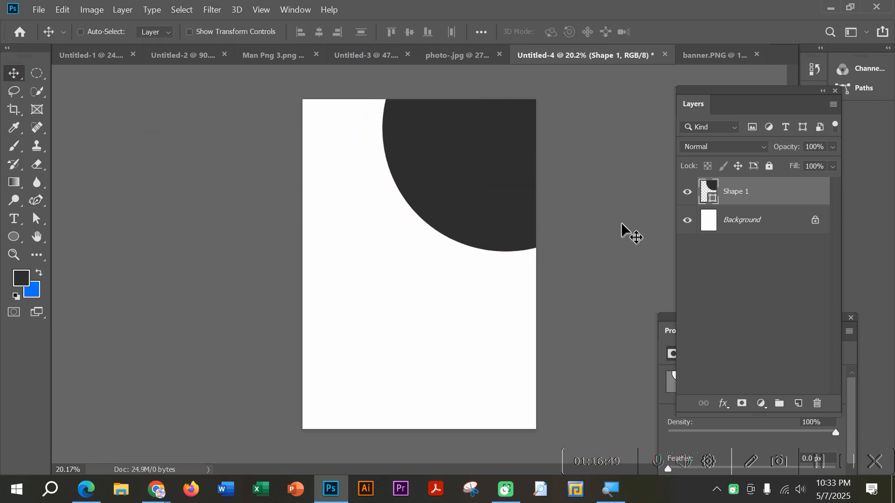
Step: Draw a second dark grey triangle shape about 1644 × 1571 px across the page's lower-left corner with the Pen tool
click(36, 201)
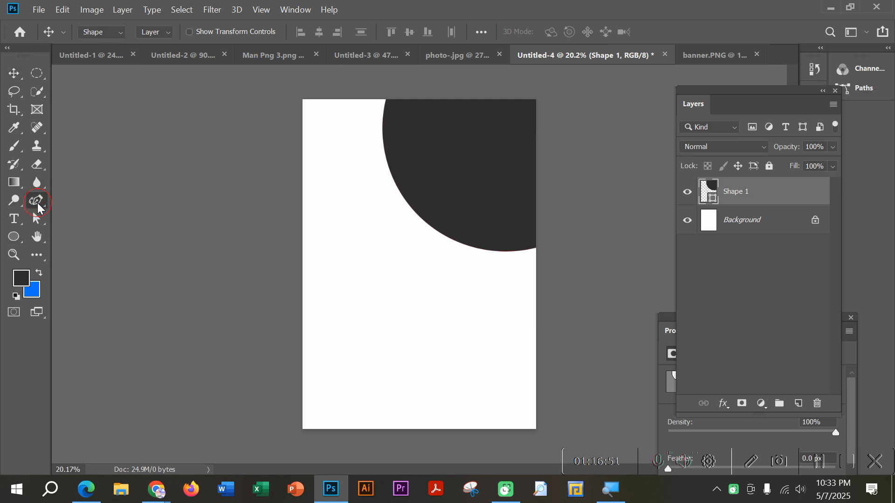
click(84, 200)
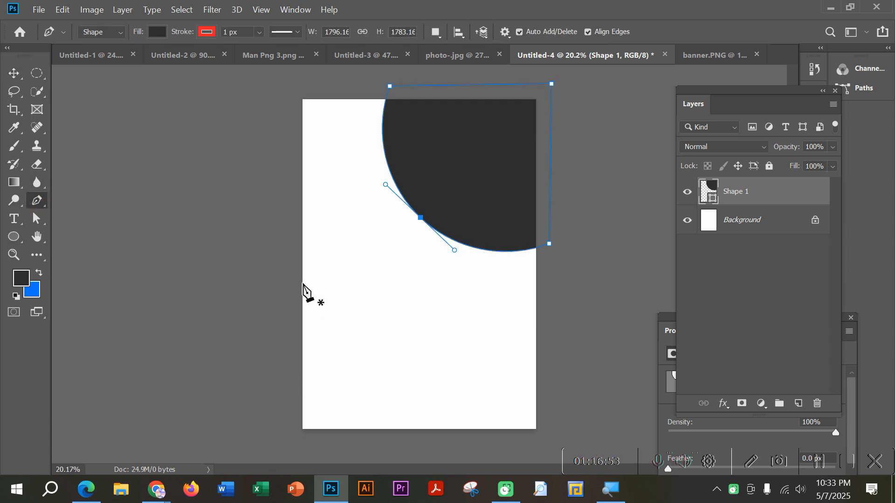
click(303, 283)
click(455, 431)
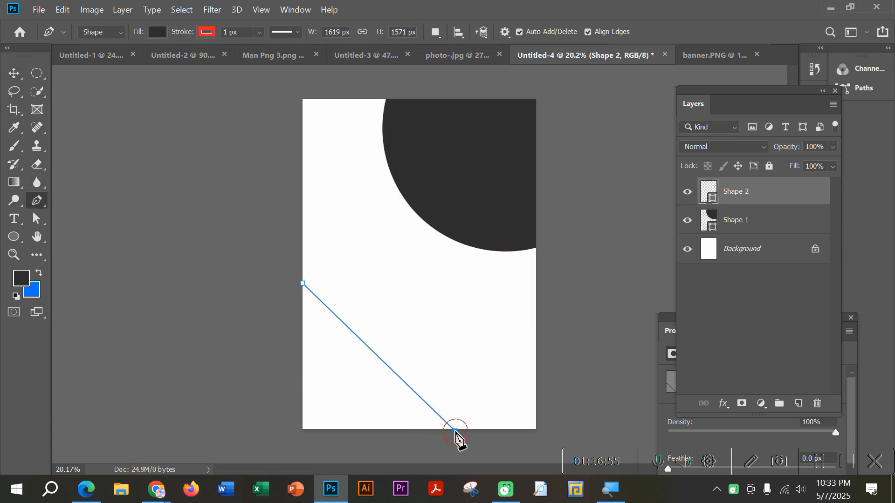
click(300, 431)
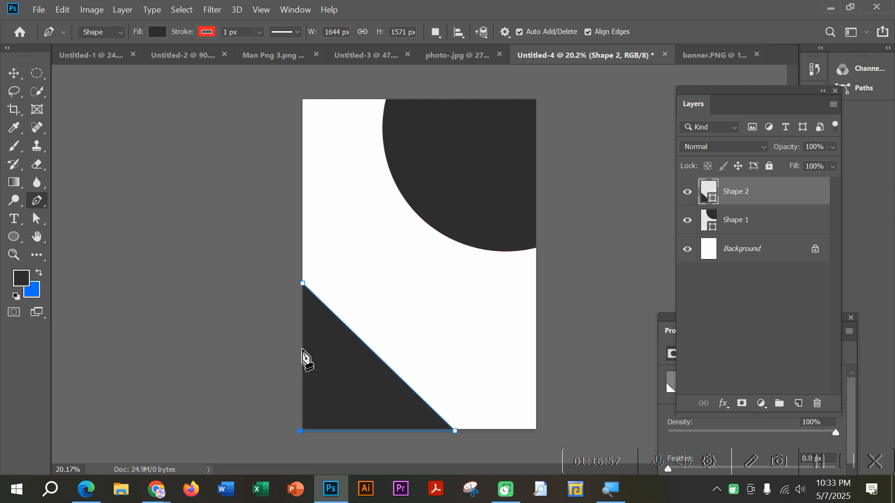
click(14, 73)
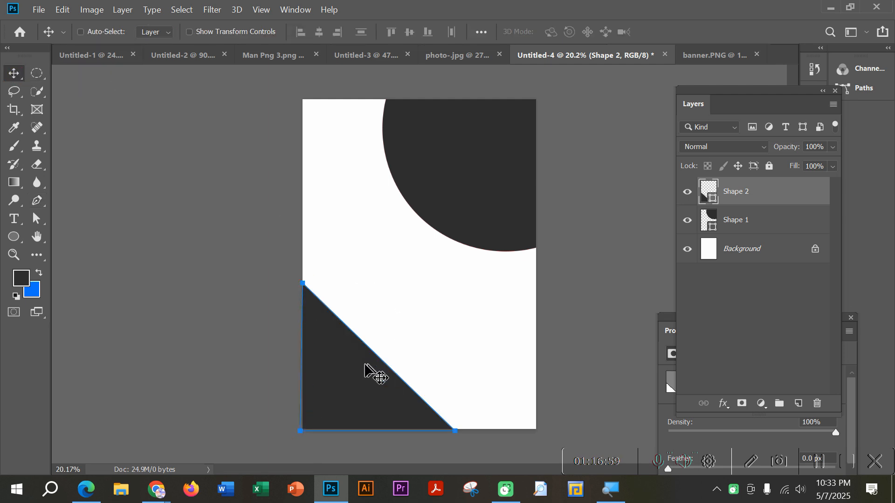
Step: Bow the lower-left triangle's diagonal edge outward with the Curvature Pen tool, making the shape about 1700 × 1641 px
click(37, 201)
right_click(38, 200)
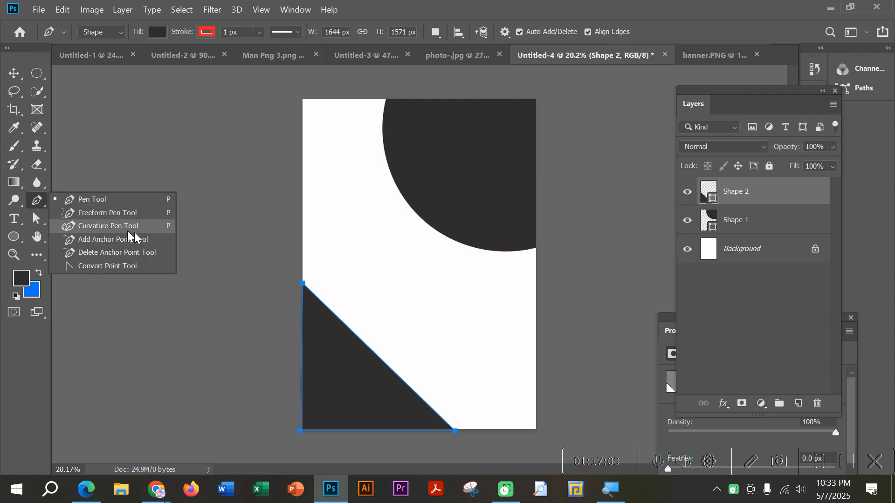
click(108, 226)
click(375, 353)
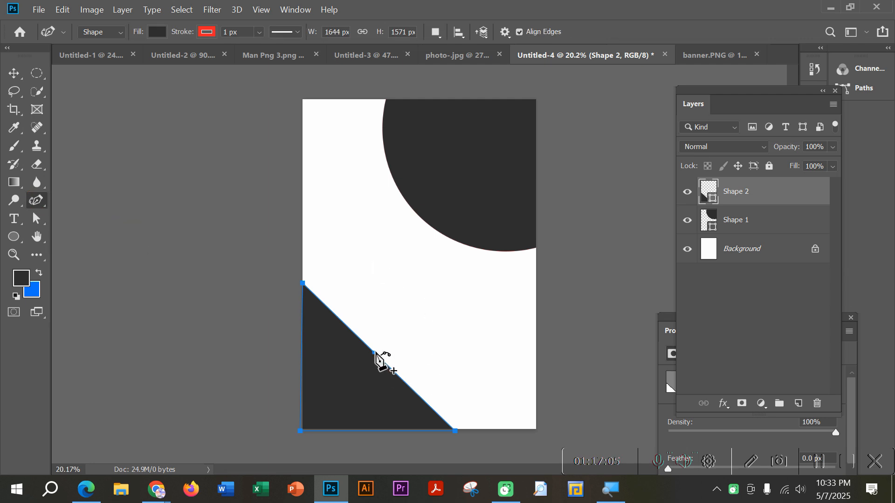
drag(376, 353, 418, 303)
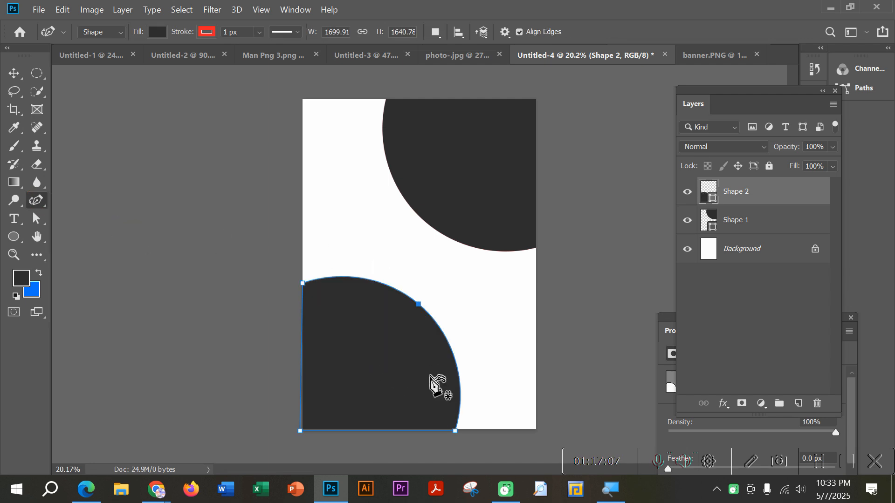
click(14, 73)
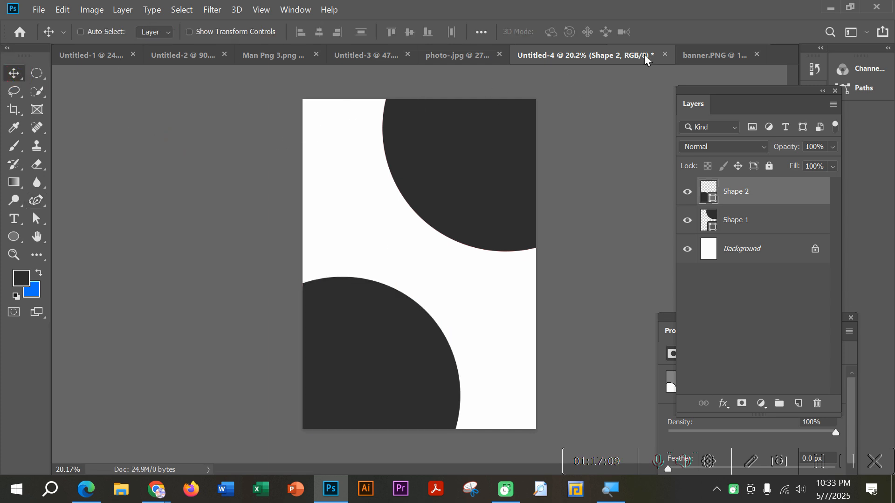
double_click(711, 198)
drag(614, 138, 685, 158)
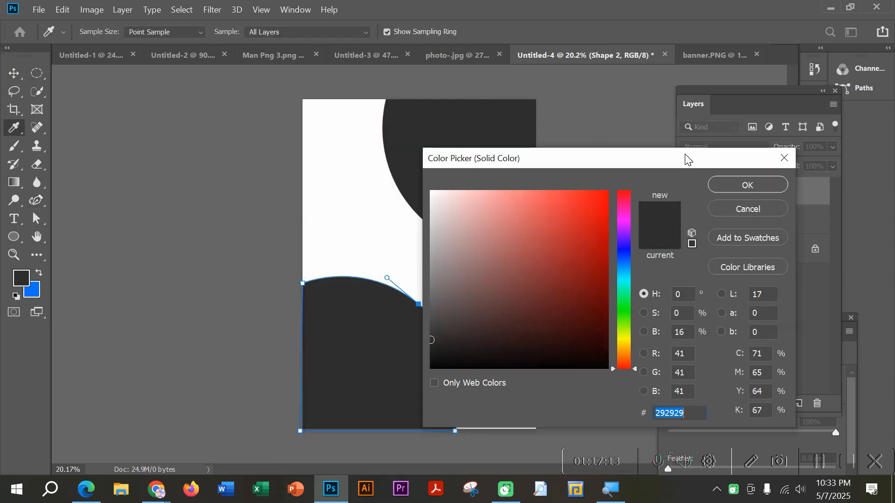
click(783, 157)
click(18, 238)
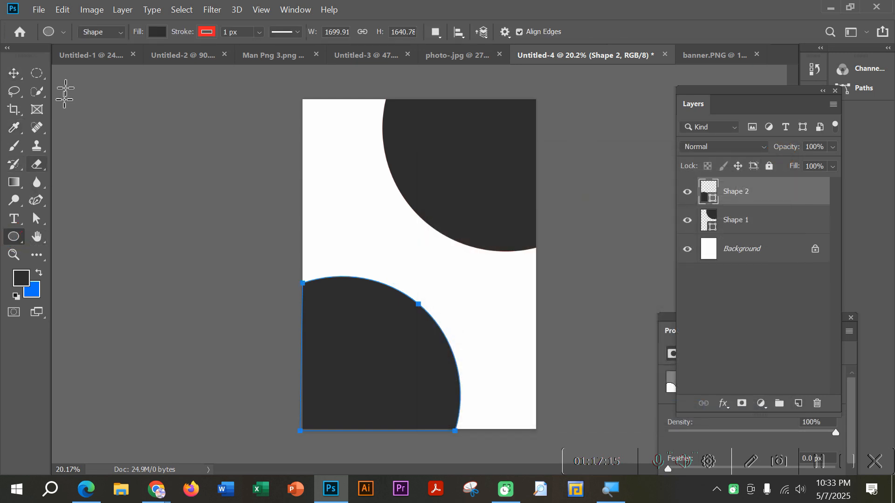
click(156, 32)
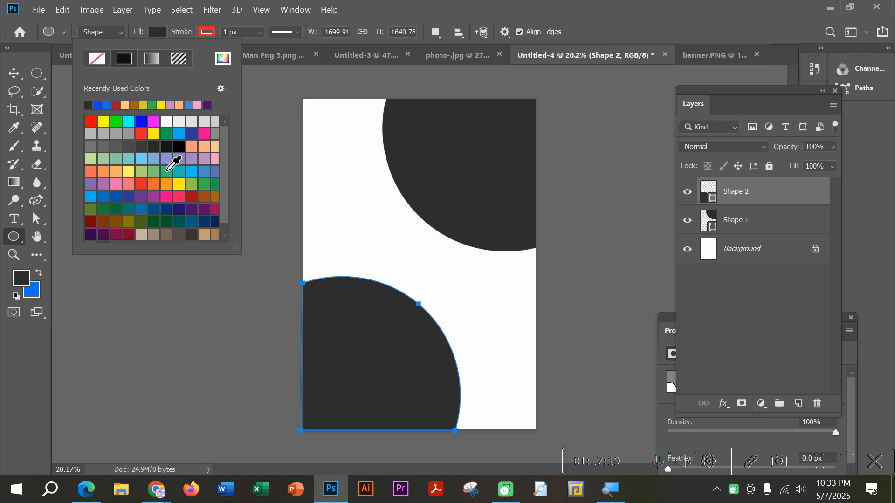
Step: Set the fill of the upper-right shape on Shape 1 to blue 006fff, sampled from the background colour
click(16, 234)
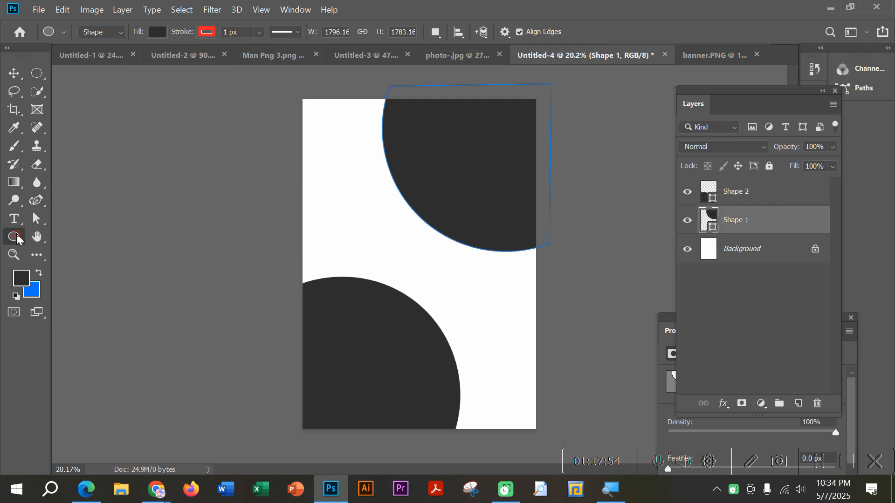
click(158, 32)
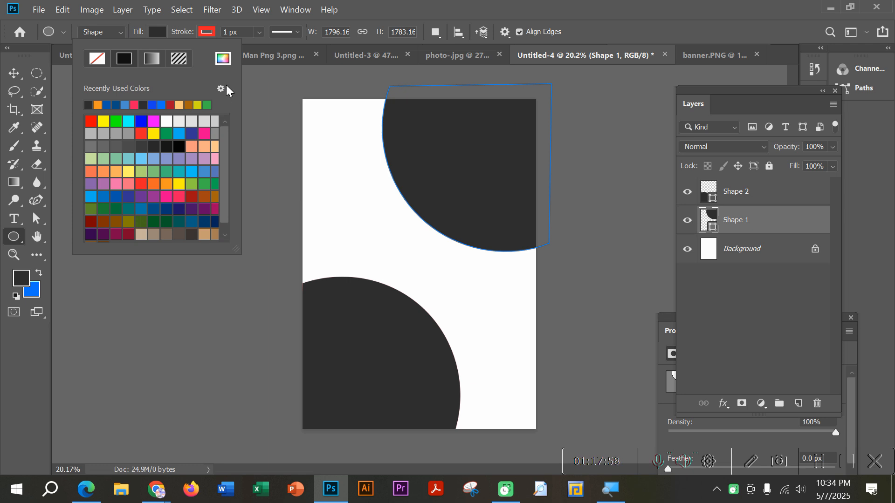
click(223, 59)
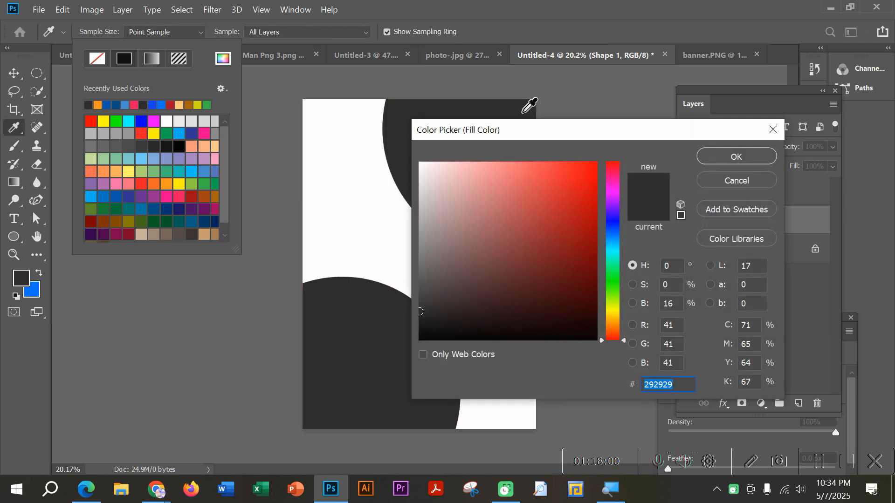
drag(545, 129, 701, 88)
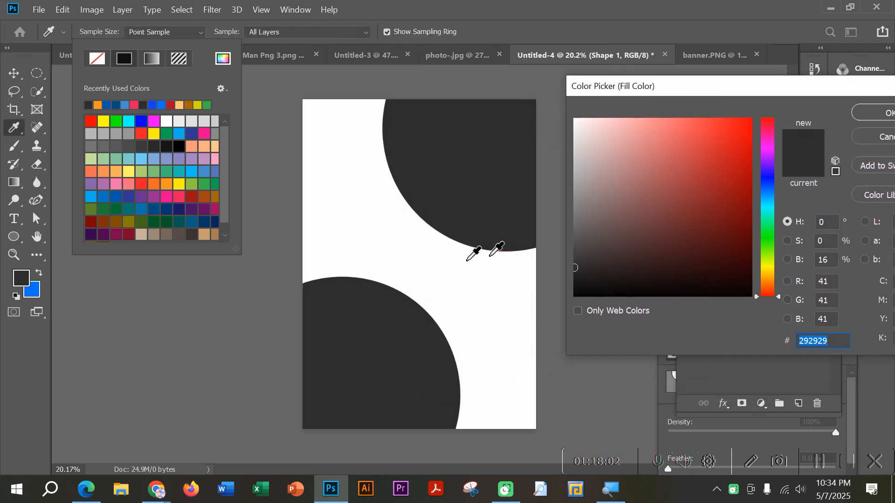
click(668, 155)
mouse_move(675, 191)
mouse_down()
mouse_move(719, 186)
mouse_move(722, 194)
mouse_up()
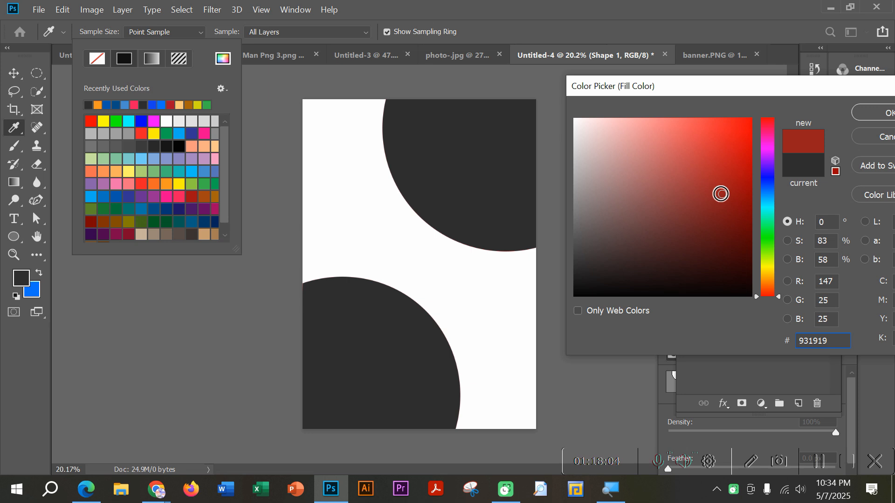
click(32, 289)
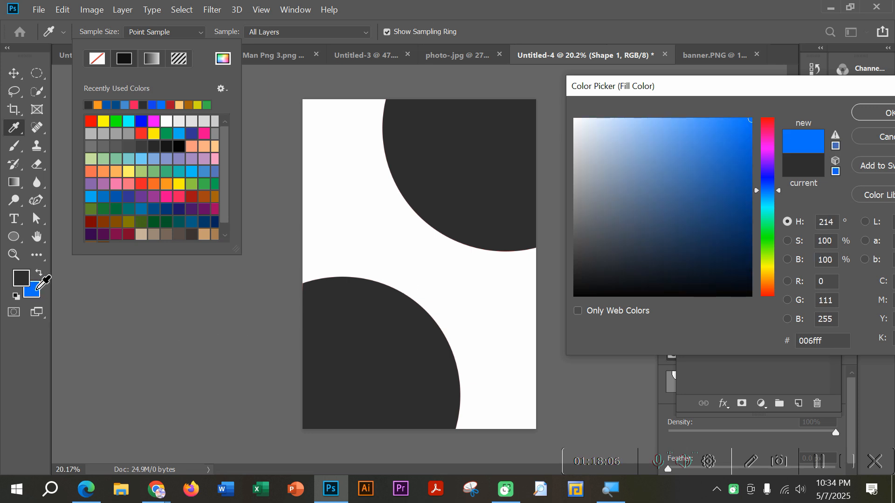
click(876, 113)
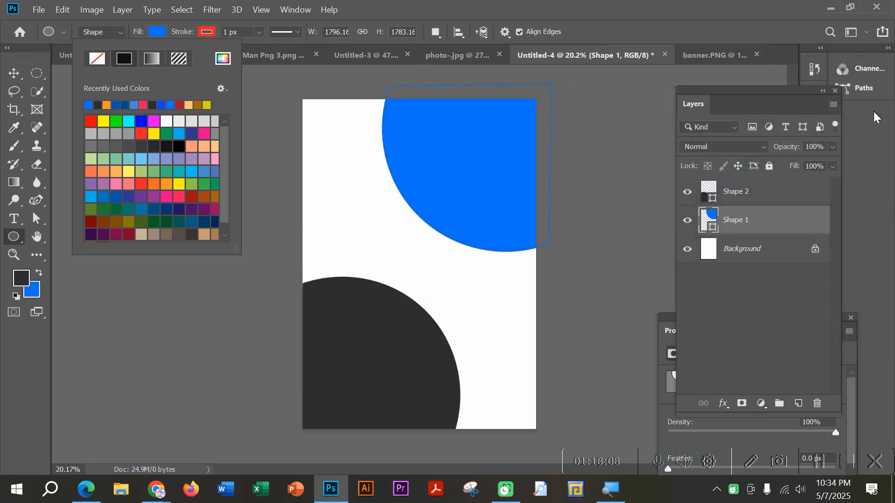
click(158, 31)
key(j)
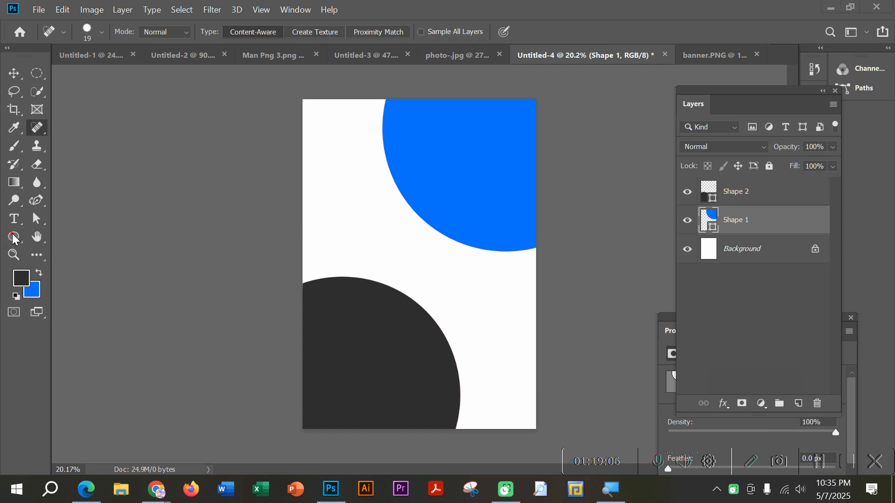
mouse_move(50, 192)
mouse_down()
mouse_move(23, 194)
mouse_move(24, 209)
mouse_move(53, 214)
mouse_move(51, 191)
mouse_up()
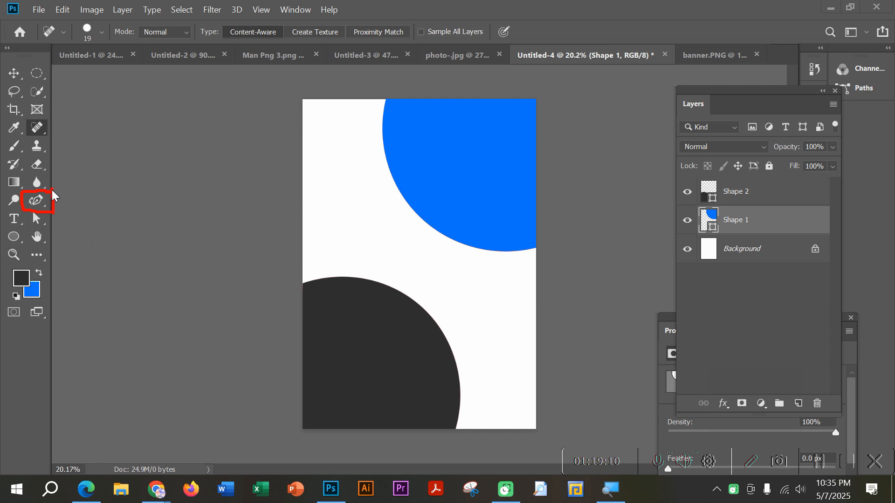
mouse_move(33, 294)
mouse_down()
mouse_move(62, 280)
mouse_move(49, 265)
mouse_up()
click(746, 462)
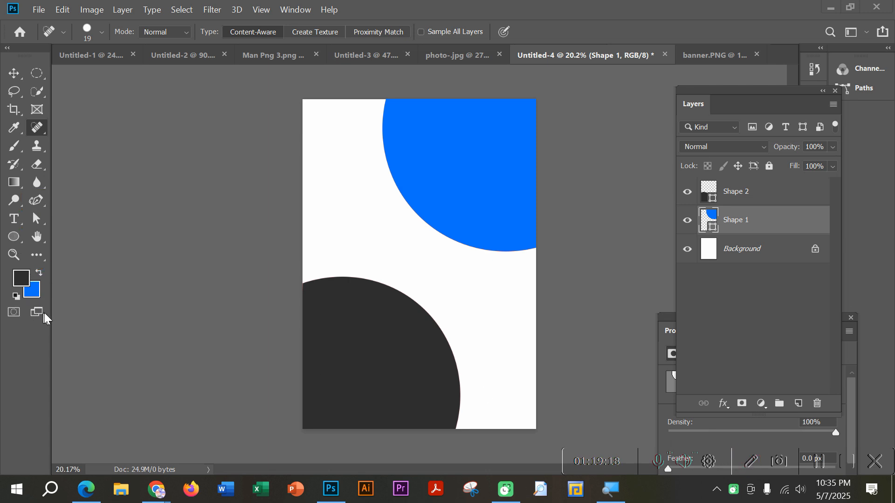
key(space)
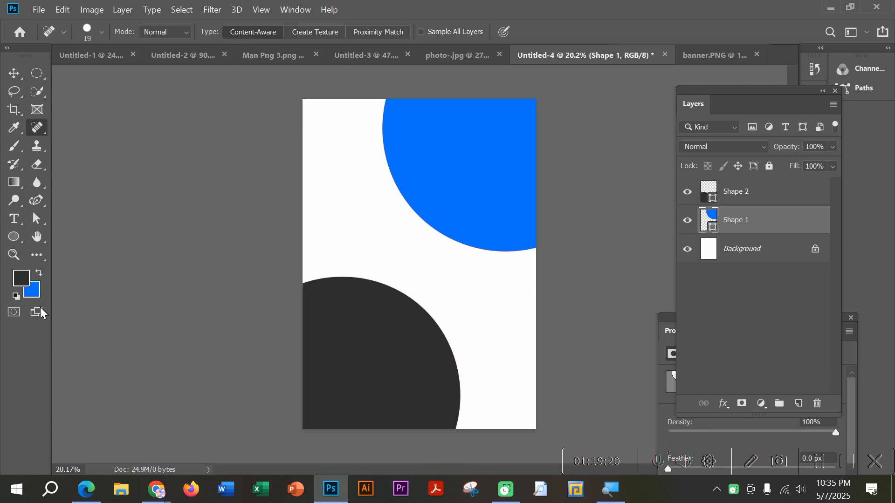
Step: Change the screen mode from the standard window to full screen with the menu bar and panels still showing
click(38, 311)
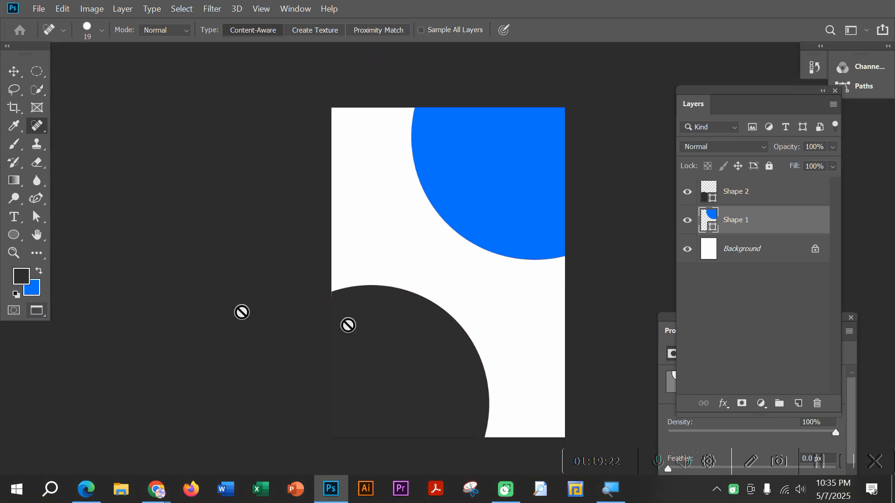
click(754, 461)
mouse_move(839, 5)
mouse_down()
mouse_move(849, 1)
mouse_move(873, 17)
mouse_move(859, 15)
mouse_up()
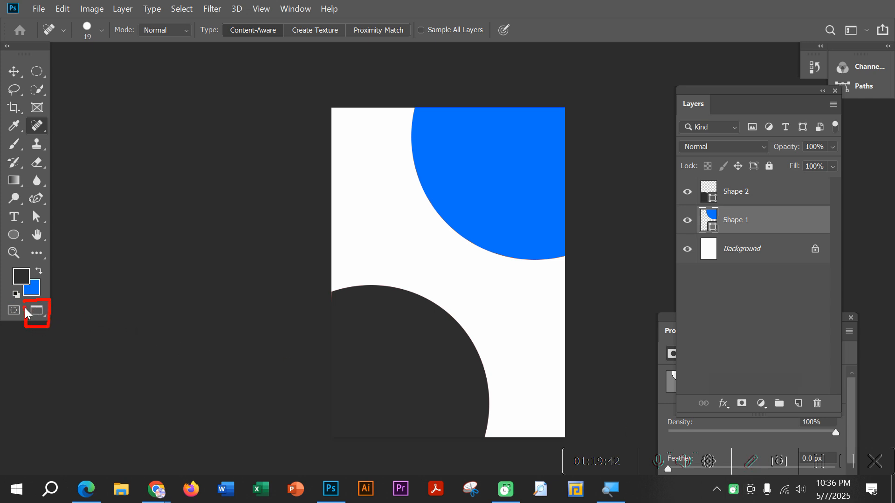
click(750, 464)
key(space)
Step: Switch the document to Full Screen Mode with the panels hidden, accepting the confirmation
click(38, 311)
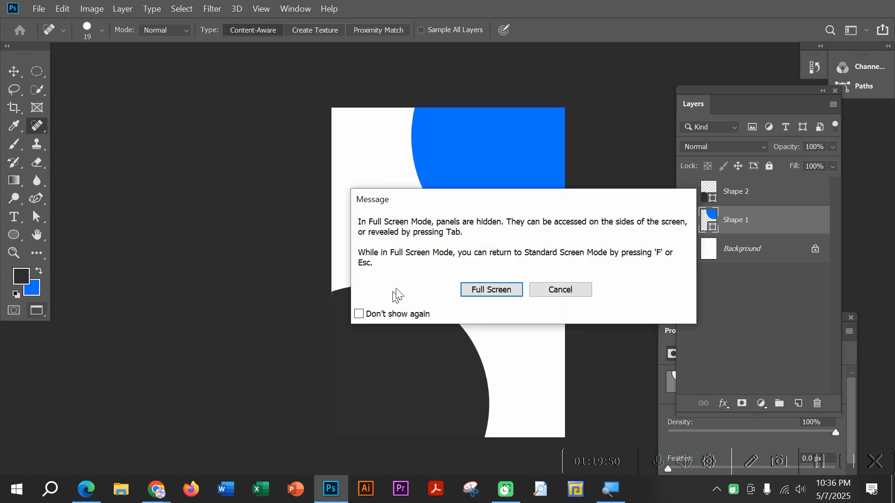
drag(455, 206, 427, 200)
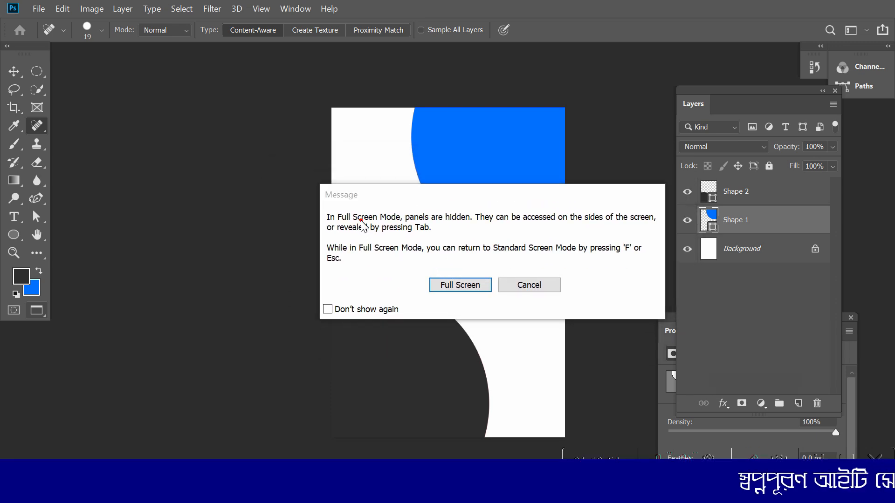
drag(361, 220, 468, 225)
drag(546, 225, 641, 225)
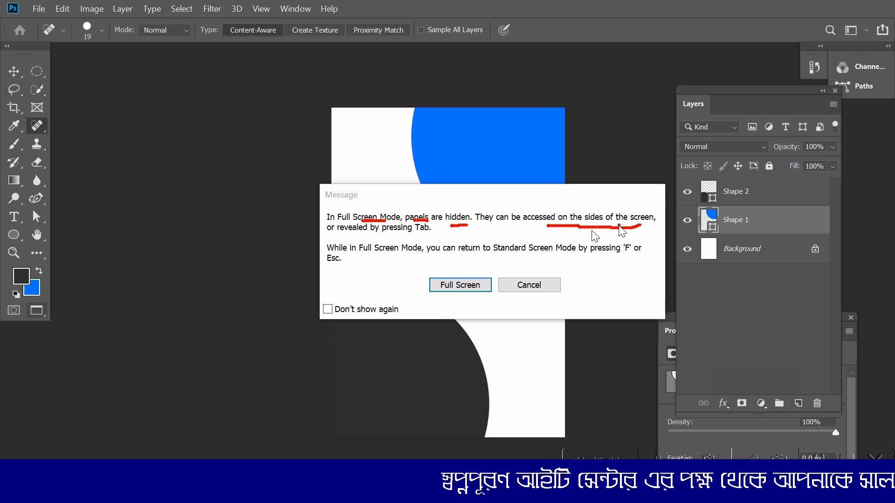
drag(460, 261, 595, 260)
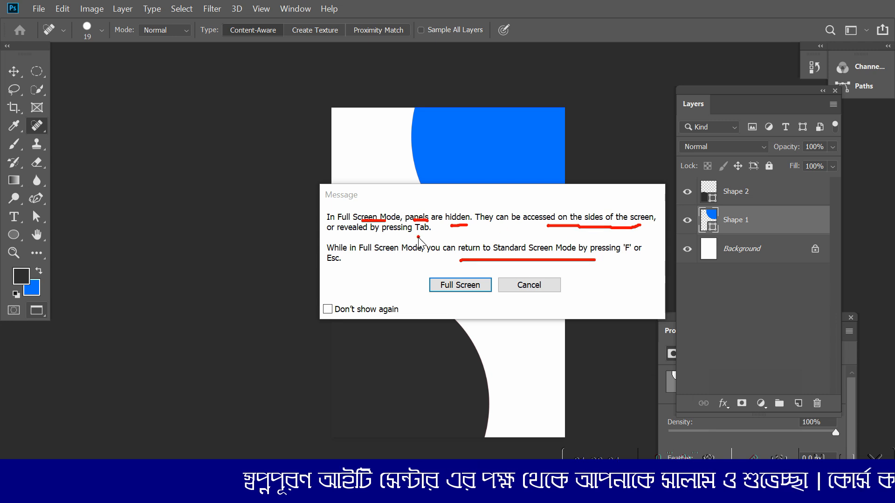
drag(417, 236, 458, 236)
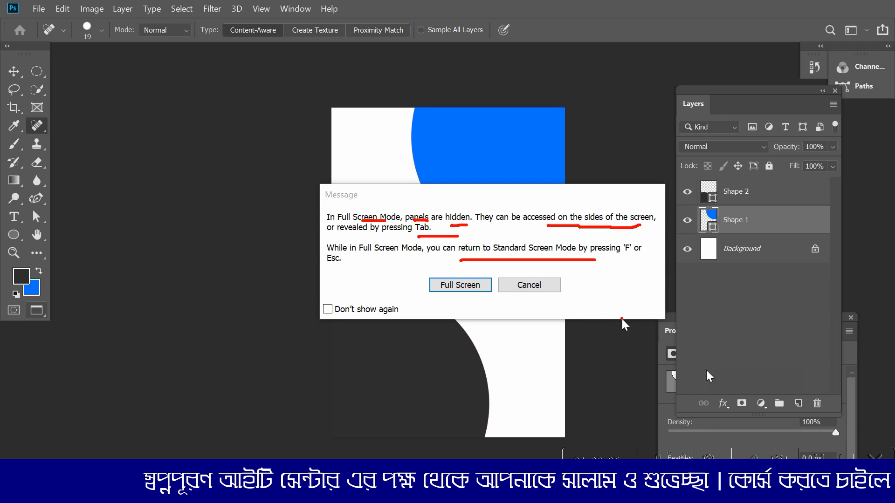
click(753, 462)
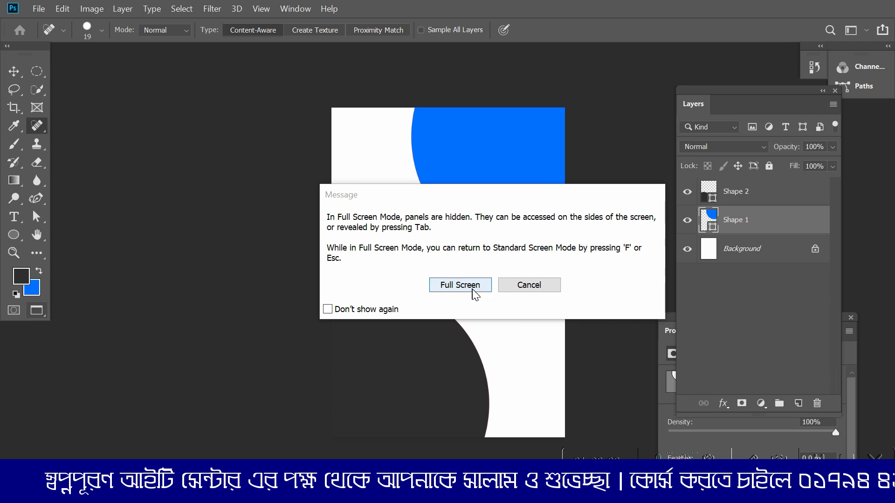
click(470, 283)
click(470, 283)
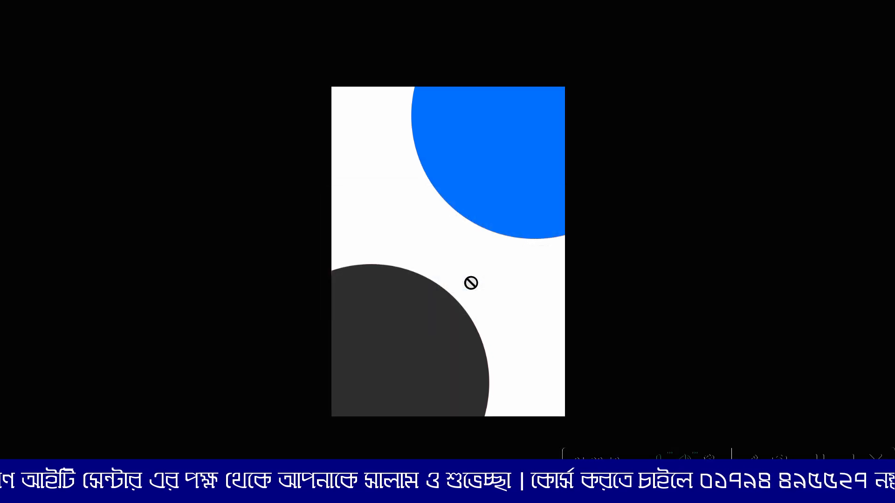
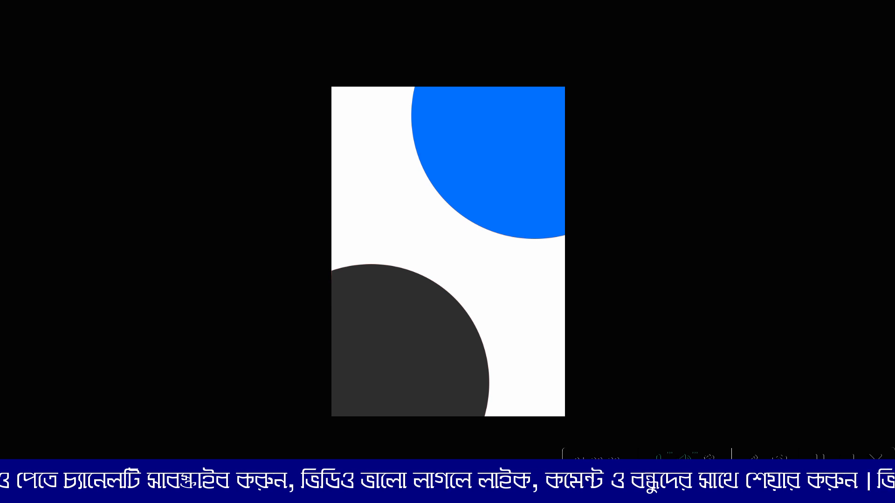
Step: Open the Windows On-Screen Keyboard and place it over the middle of the document
key(super+s)
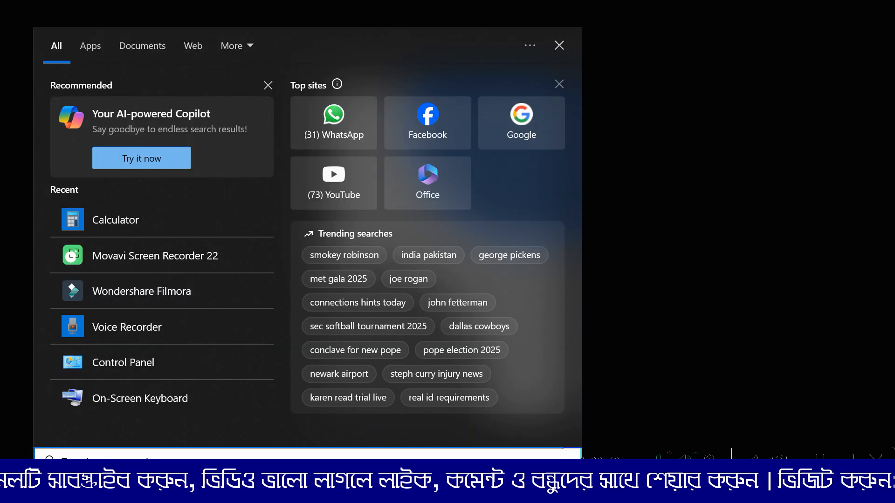
text(on)
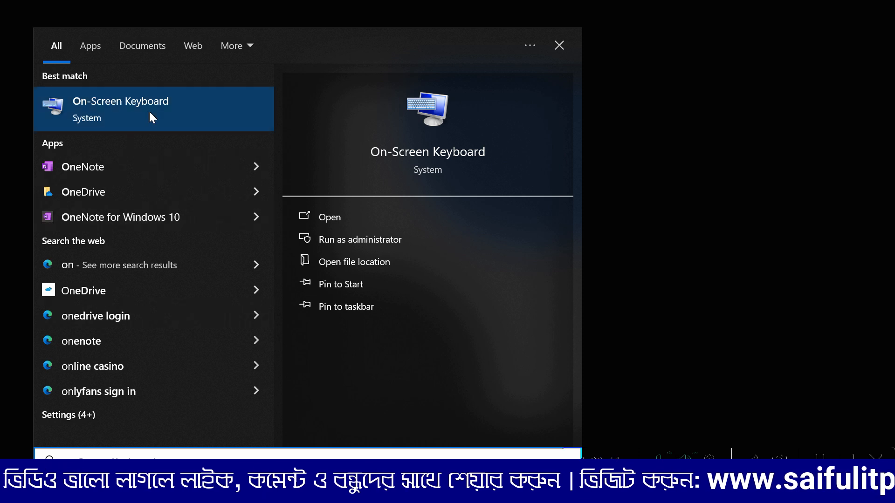
click(181, 105)
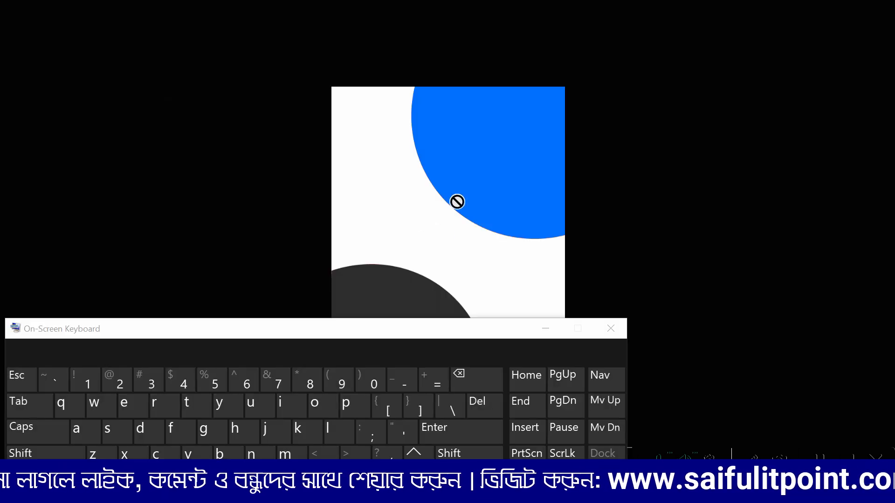
drag(387, 331, 602, 232)
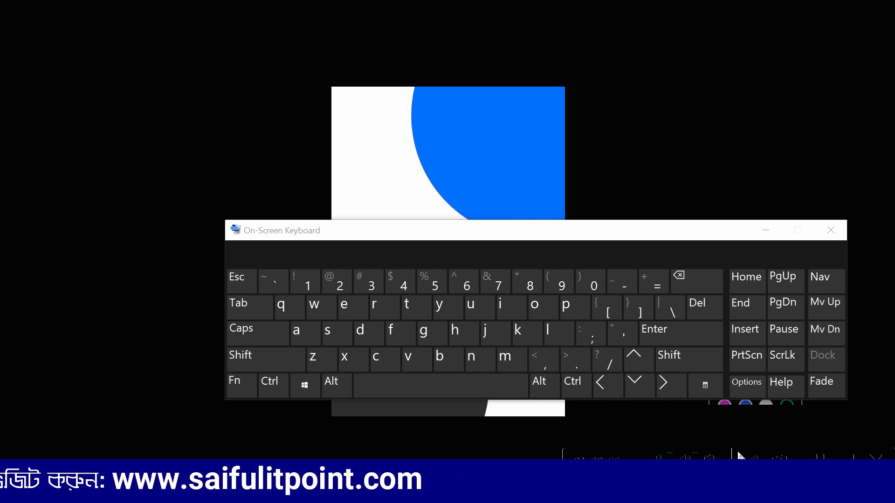
Step: Return the document from Full Screen Mode to the standard screen mode using the On-Screen Keyboard, and reposition the keyboard window
click(391, 334)
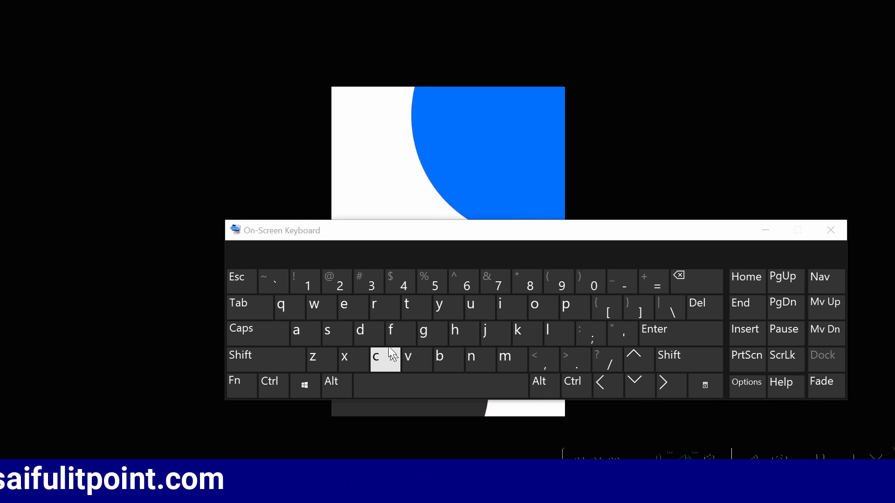
click(396, 333)
drag(553, 245, 527, 222)
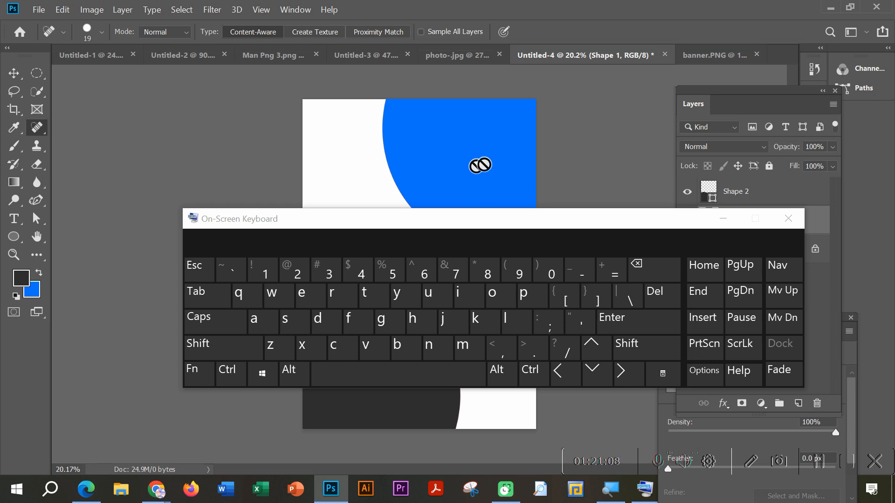
drag(644, 220, 614, 248)
key(space)
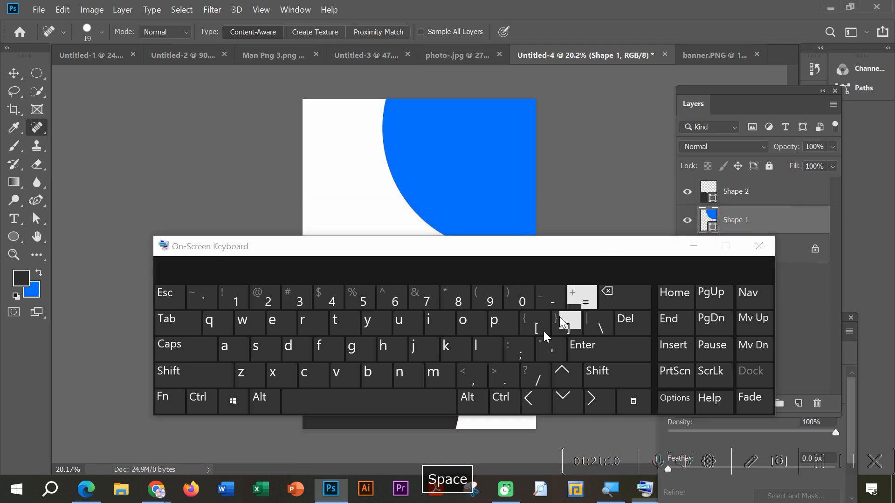
Step: Cycle the document through both full screen modes back to the standard one, and minimise the On-Screen Keyboard
click(332, 350)
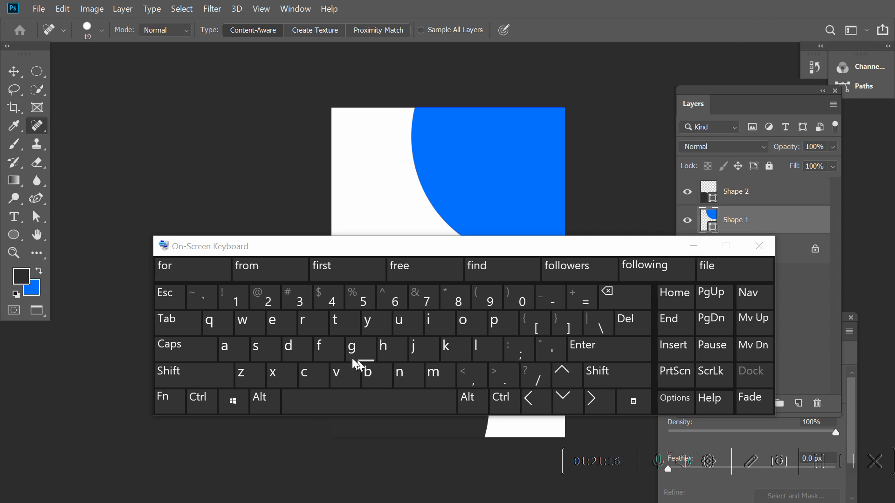
click(330, 355)
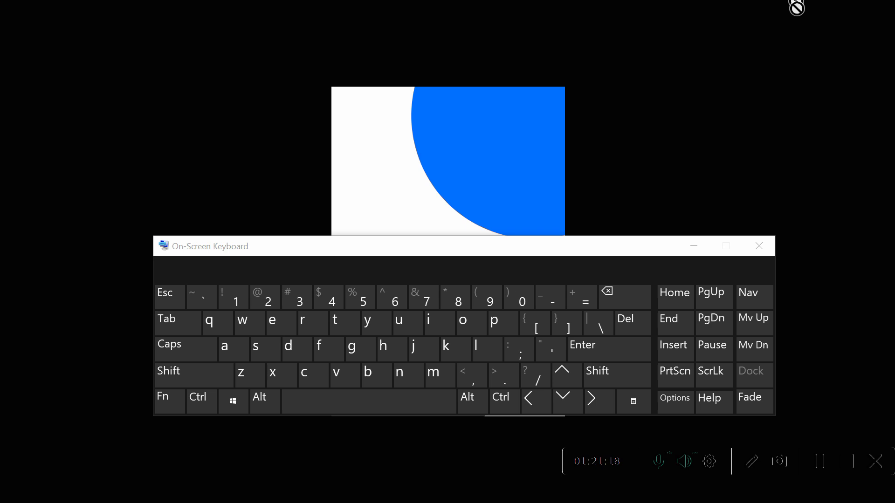
click(329, 346)
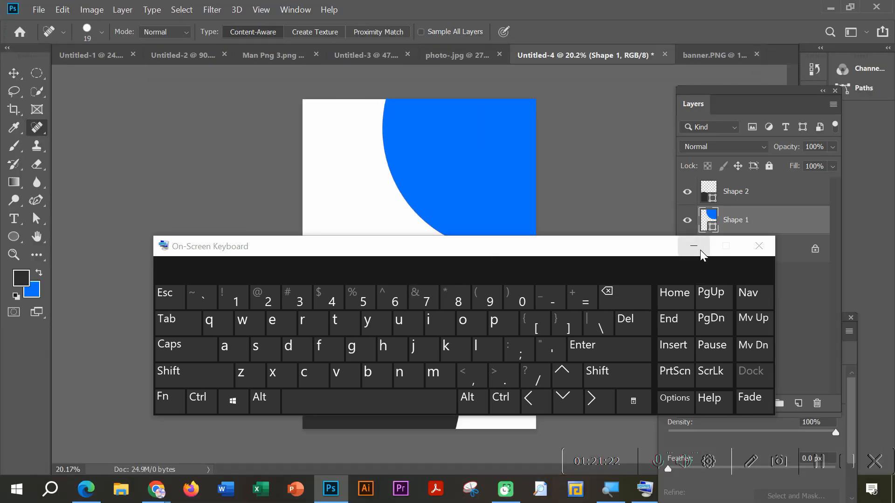
click(693, 246)
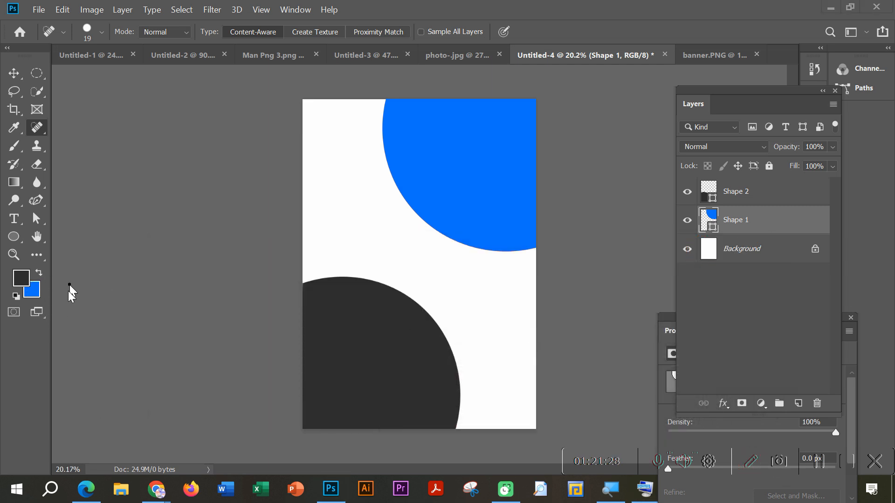
mouse_move(20, 306)
mouse_down()
mouse_move(3, 319)
mouse_move(26, 326)
mouse_move(21, 301)
mouse_move(47, 319)
mouse_move(70, 297)
mouse_up()
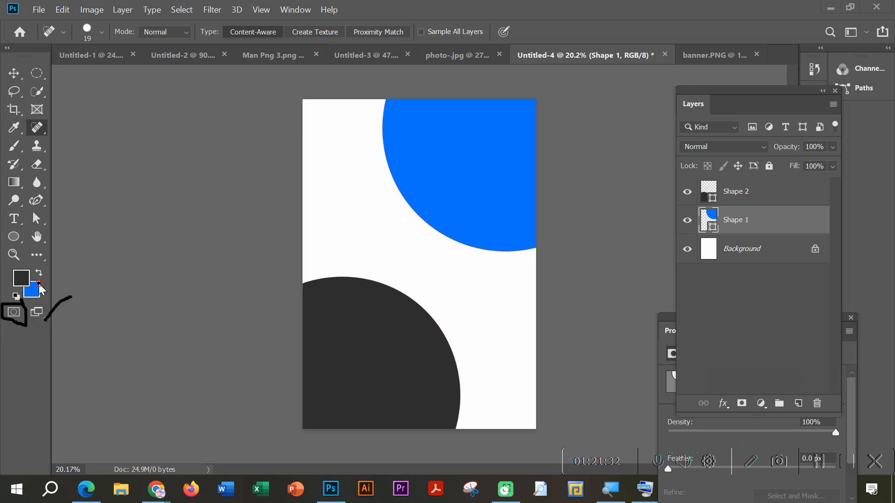
click(753, 465)
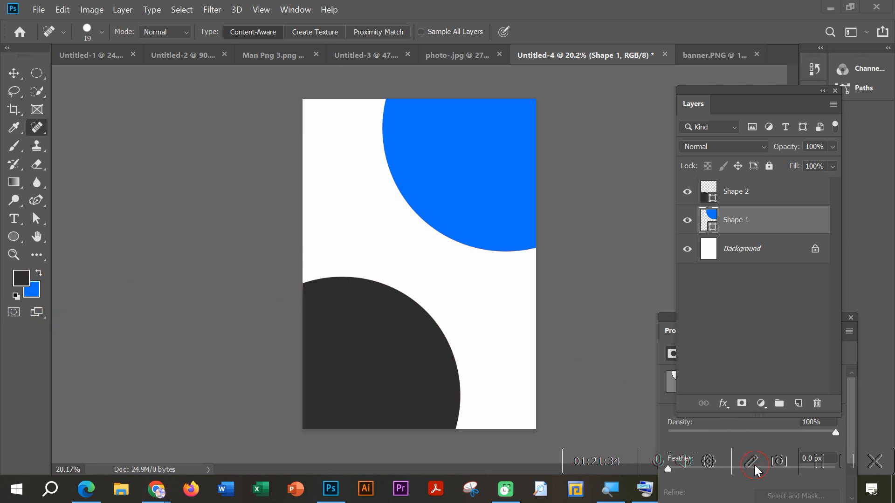
key(space)
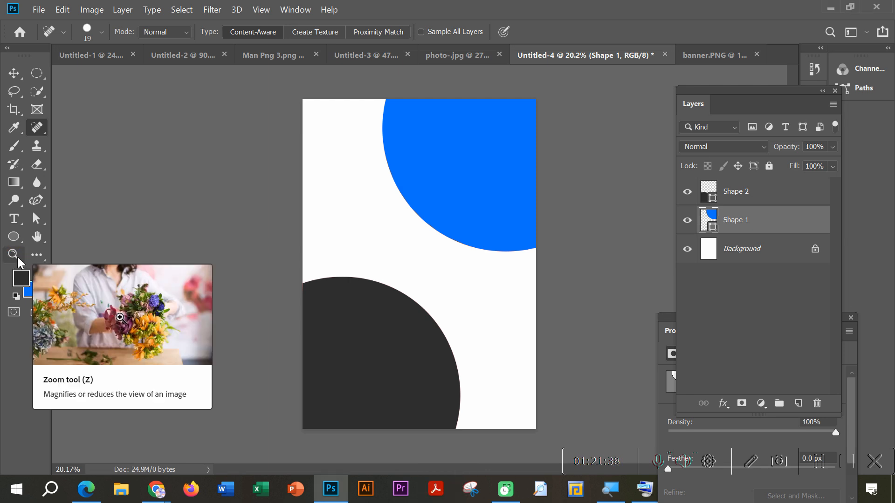
Step: Zoom the document out to 12.5% with the Zoom tool
click(17, 256)
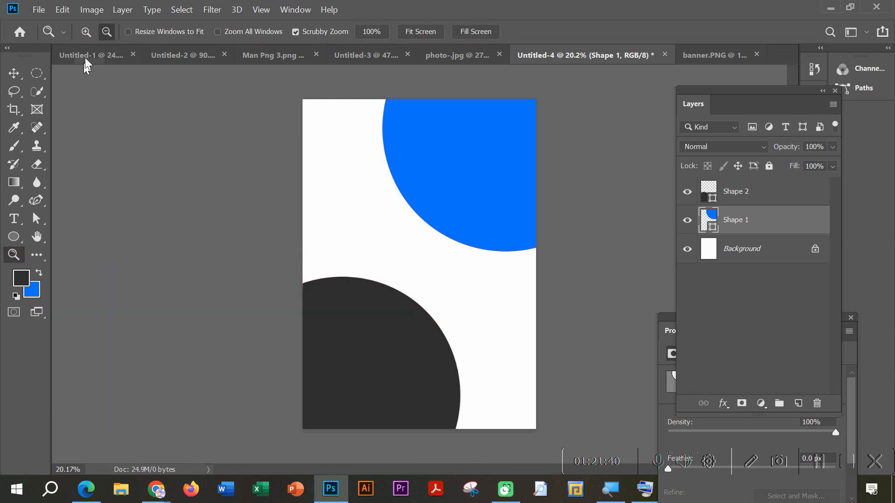
click(108, 30)
click(410, 180)
click(412, 180)
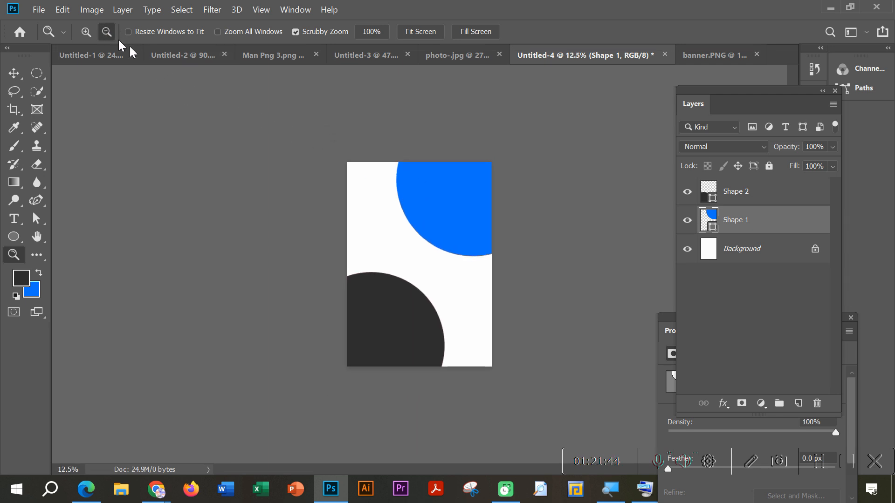
Step: Zoom the document in to 33.3% with the Zoom tool, and zoom back out to 25%
click(404, 197)
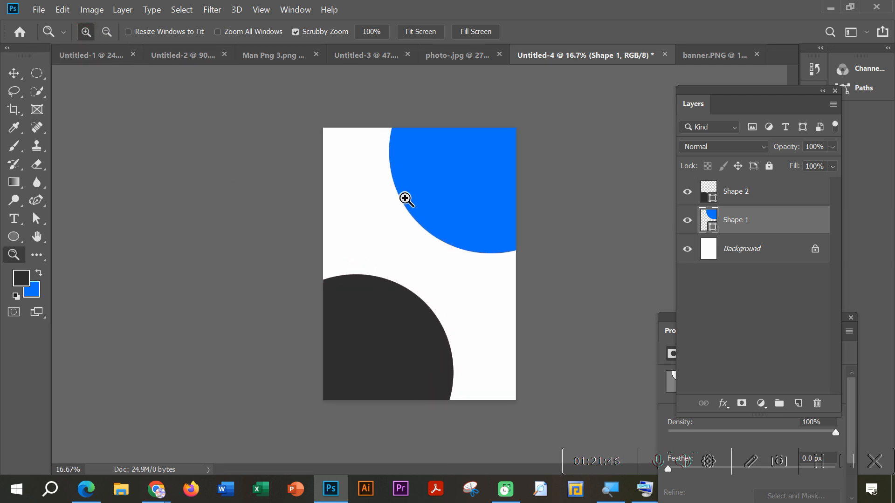
click(427, 190)
click(427, 191)
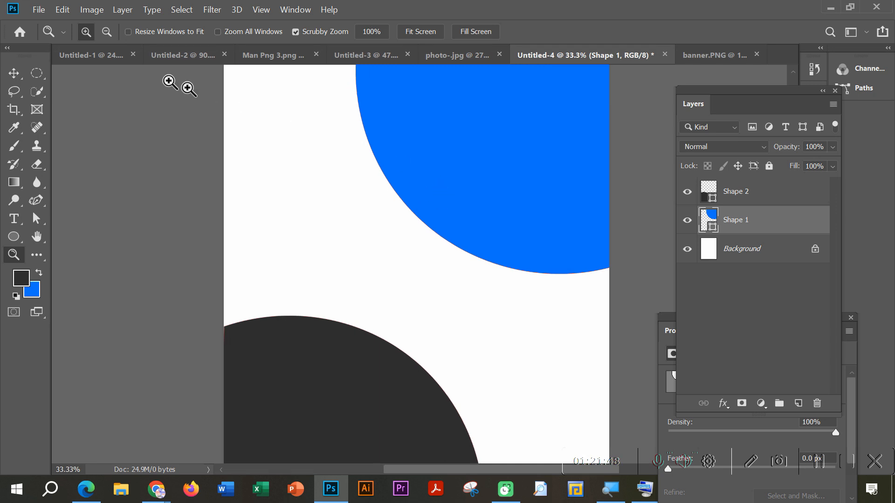
click(107, 31)
click(335, 186)
click(335, 186)
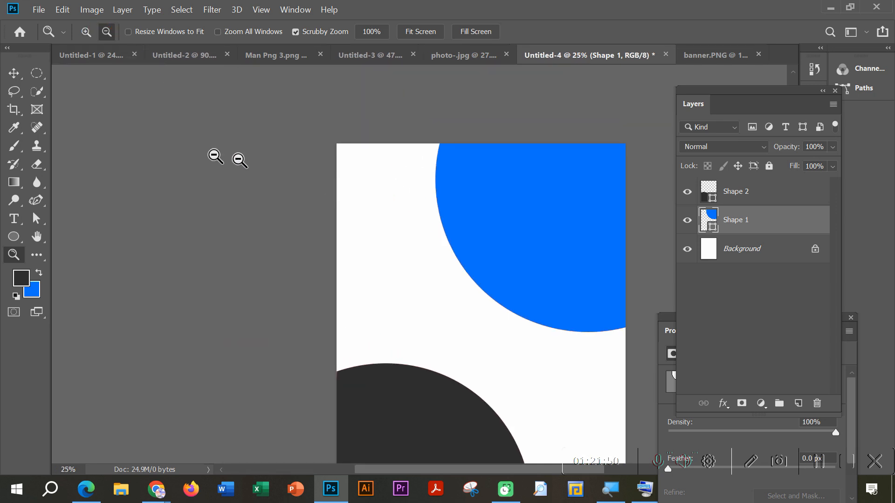
Step: With the Move tool active, zoom the document repeatedly out and in, ending at about 17%
click(14, 73)
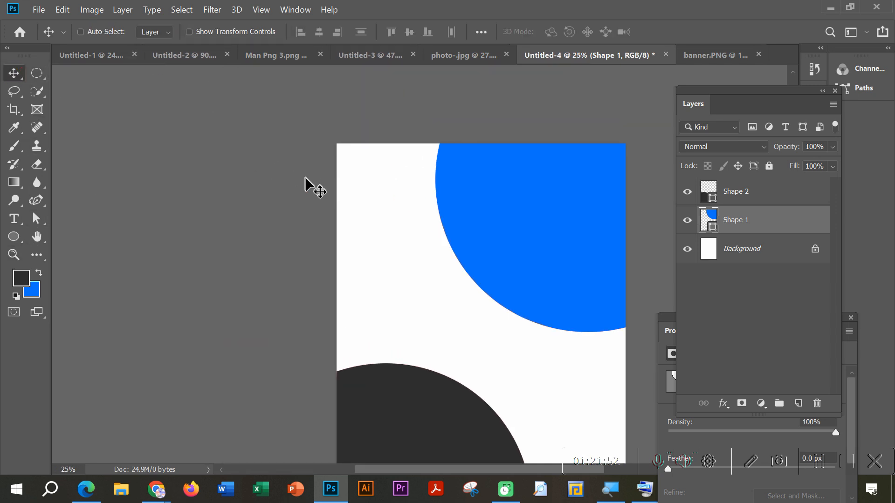
scroll(334, 213, down, 1)
scroll(334, 213, down, 1)
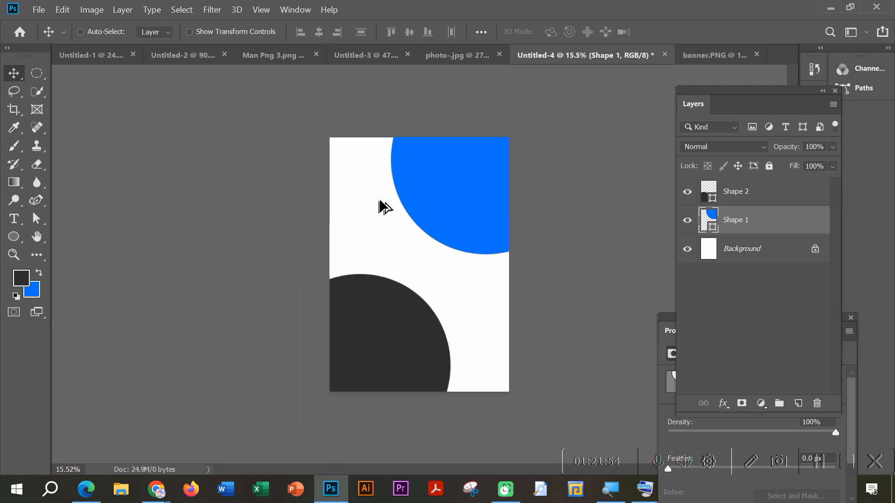
scroll(379, 204, up, 2)
scroll(383, 204, down, 2)
scroll(390, 216, up, 2)
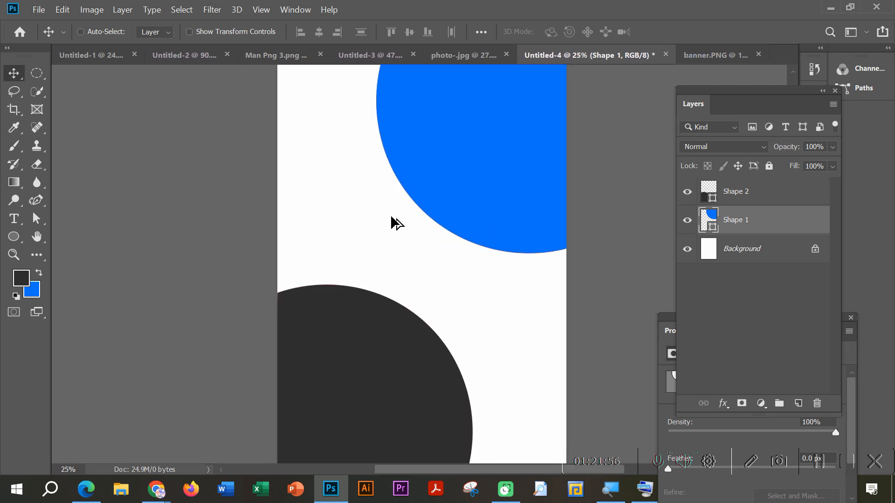
scroll(390, 215, down, 2)
Step: Zoom in on the document through the preset levels up to 100%
key(ctrl)
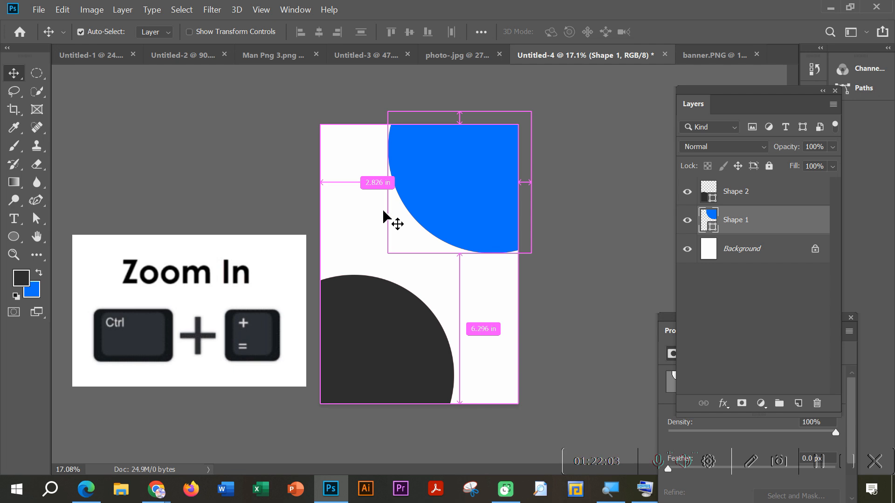
key(ctrl+plus)
key(ctrl+plus)
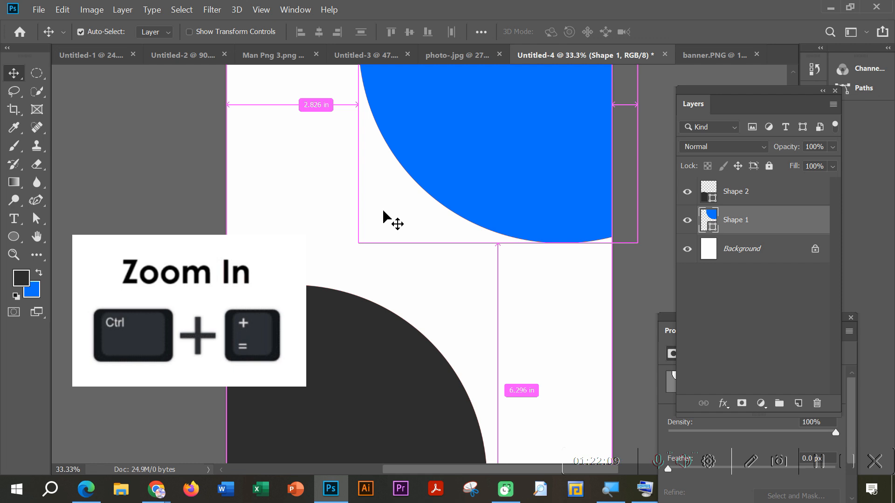
key(ctrl+plus)
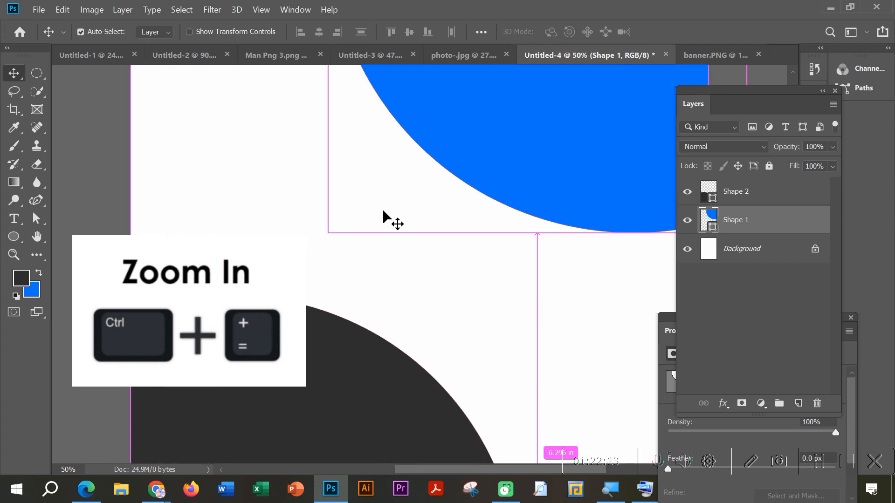
key(ctrl+plus)
key(ctrl+plus)
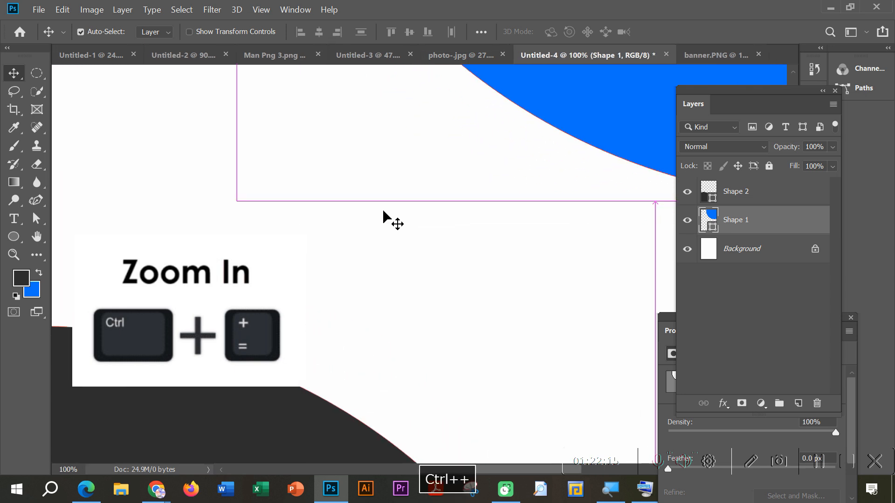
Step: Zoom the document back out through the preset levels to 16.67%
key(ctrl+minus)
key(ctrl+minus)
key(ctrl+minus)
key(ctrl+minus)
key(ctrl+minus)
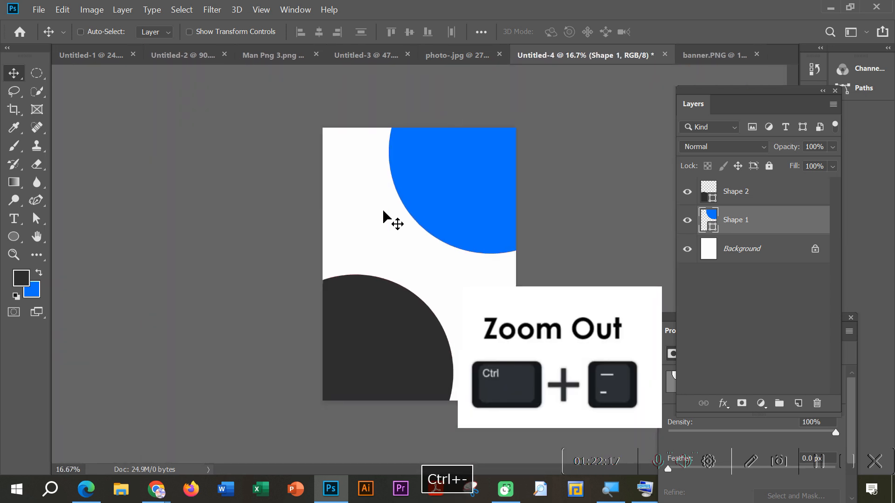
click(37, 238)
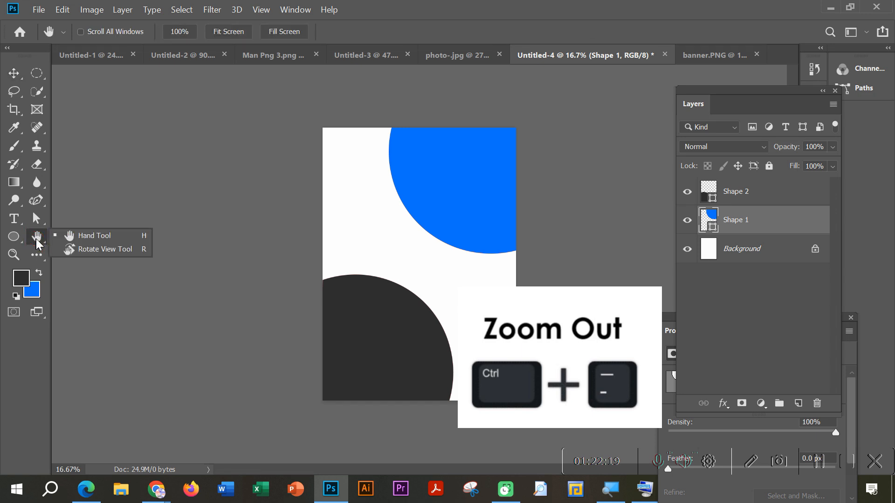
click(83, 237)
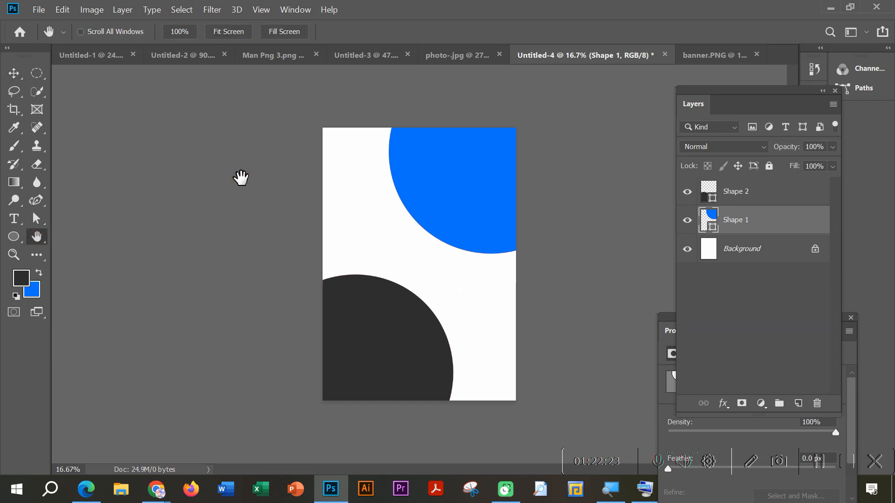
click(14, 73)
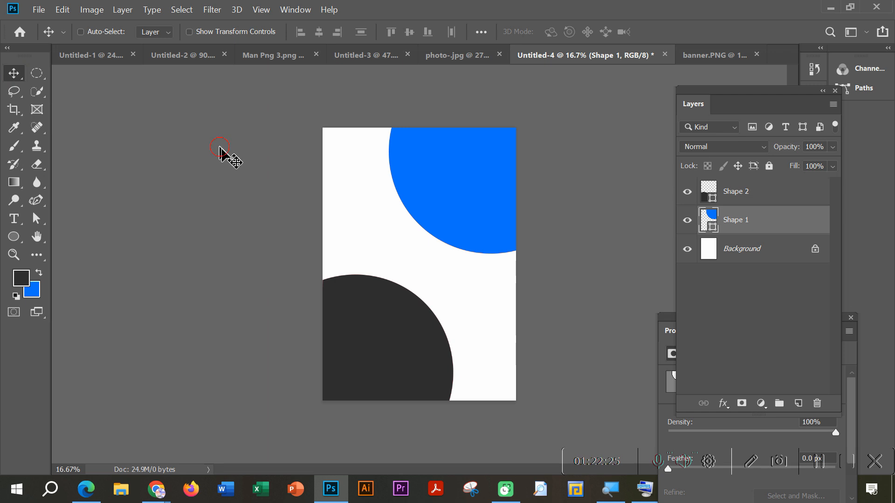
Step: Zoom in to about 69.6% and pan with the Hand tool to the page's upper-left corner and across to its upper-right corner
scroll(467, 238, up, 6)
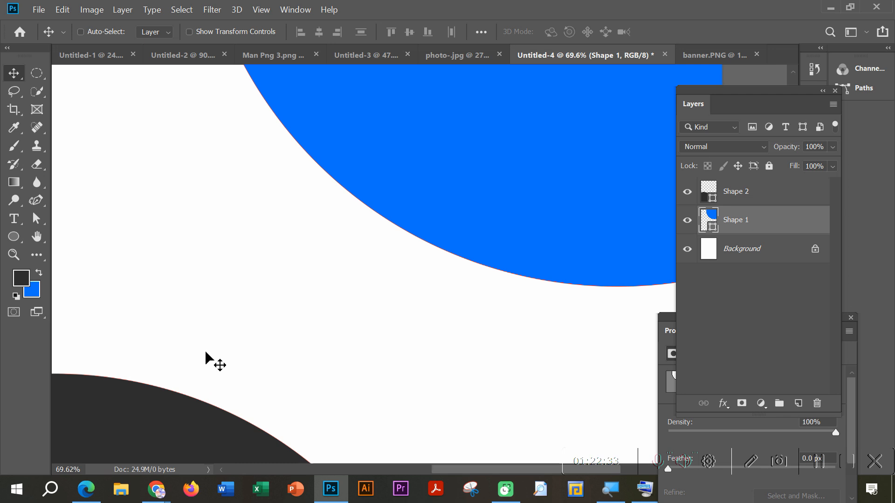
click(34, 236)
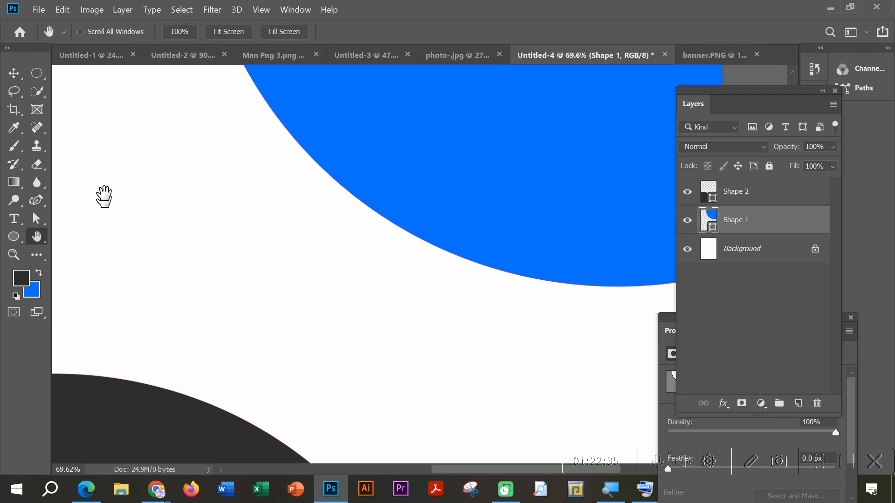
drag(104, 146, 252, 252)
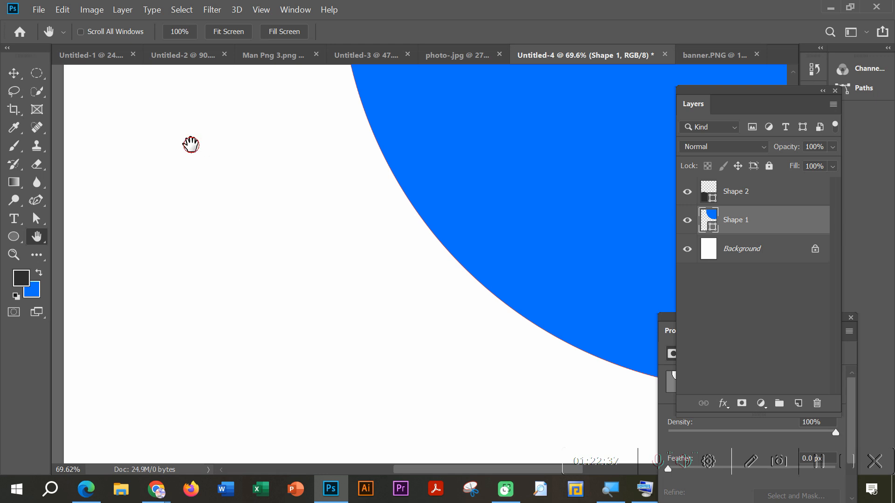
drag(191, 145, 308, 368)
drag(260, 142, 251, 237)
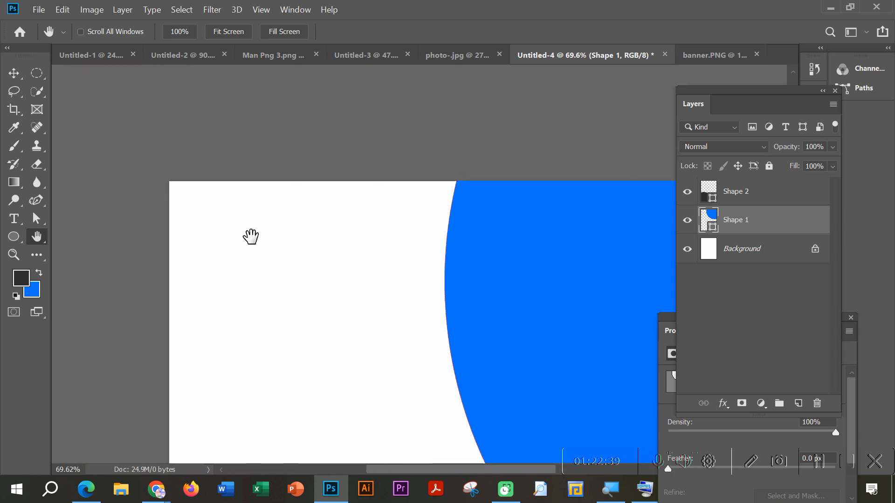
drag(531, 232, 173, 233)
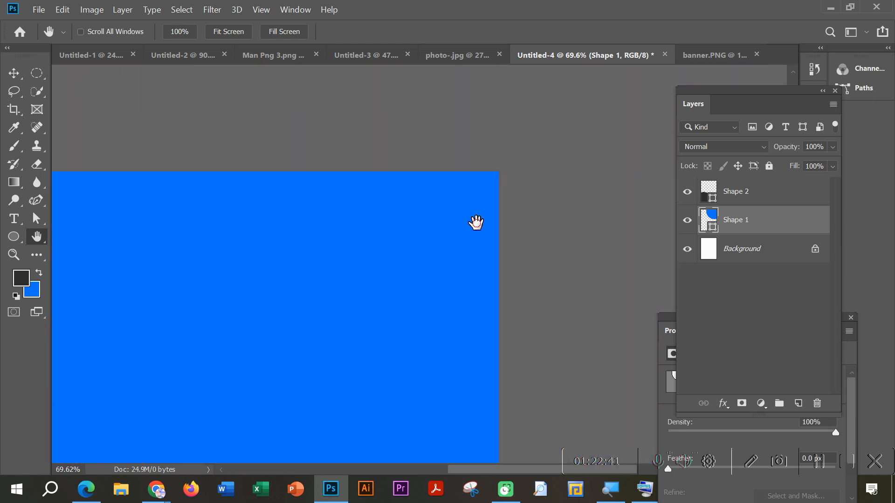
Step: Pan the page with the Hand tool to its lower-right corner and back up to the dark grey shape's top edge, ending with the Move tool
drag(476, 222, 502, 171)
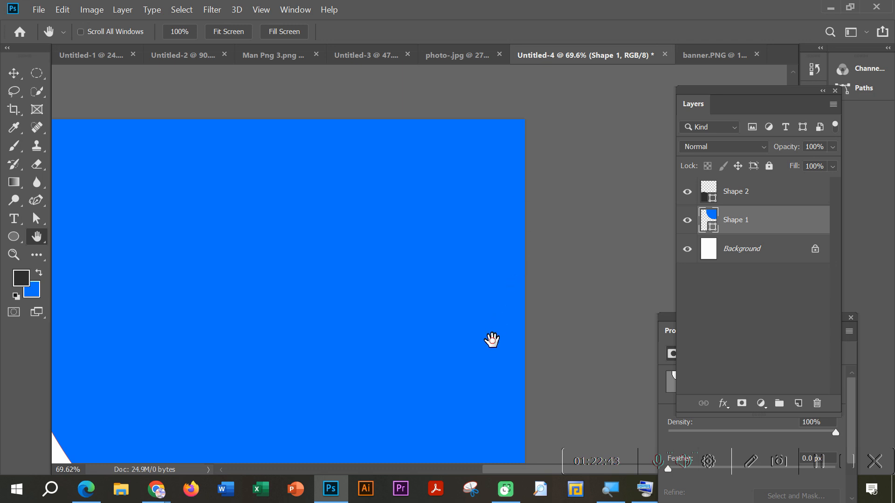
drag(491, 340, 513, 212)
drag(517, 466, 558, 197)
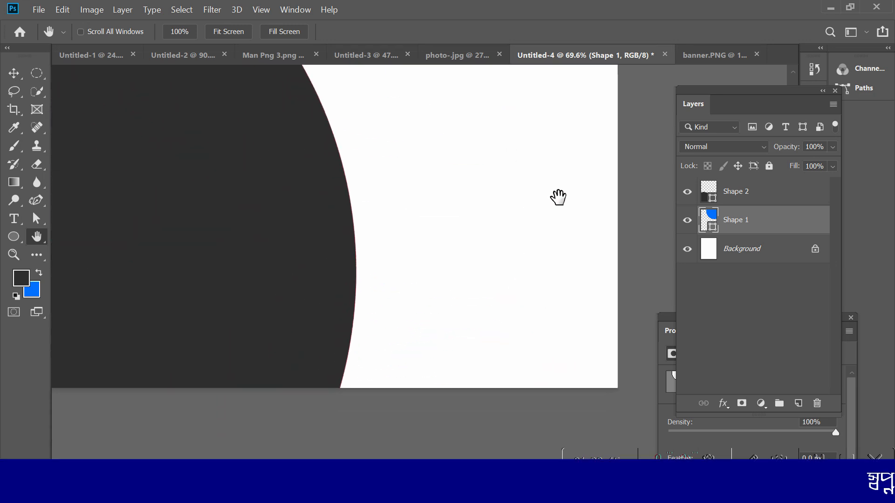
drag(297, 256, 516, 347)
drag(246, 306, 289, 370)
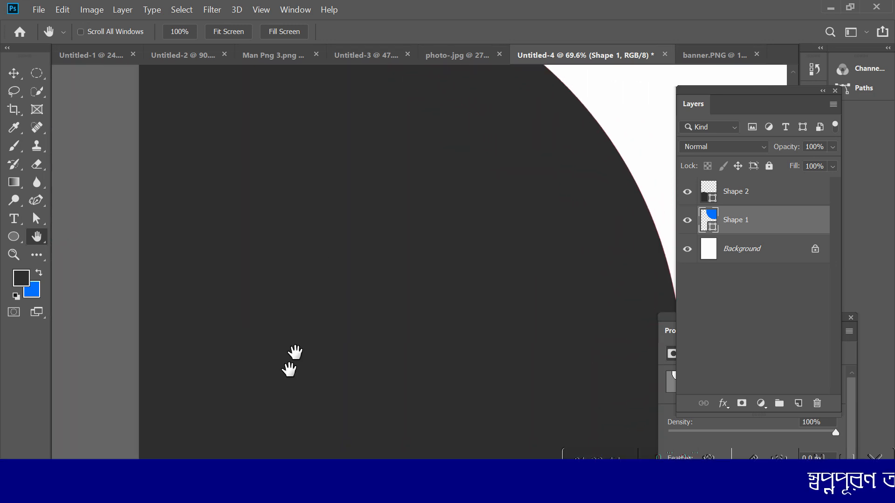
drag(334, 168, 328, 305)
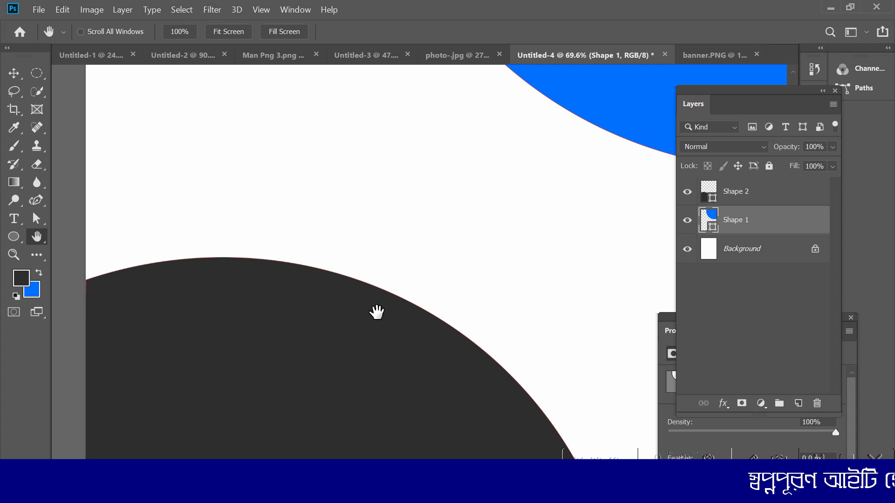
click(14, 73)
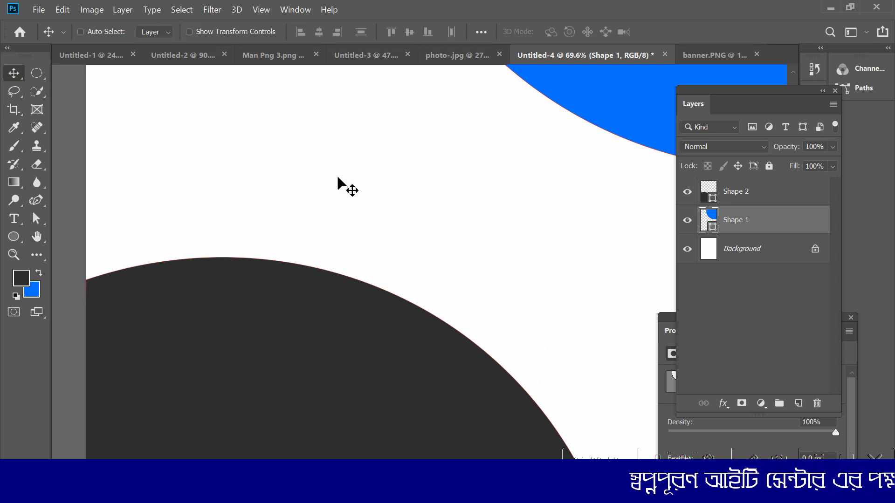
Step: Rotate the canvas view to -42° with the Rotate View Tool and zoom out to about 18.3% with the Move tool active
click(36, 236)
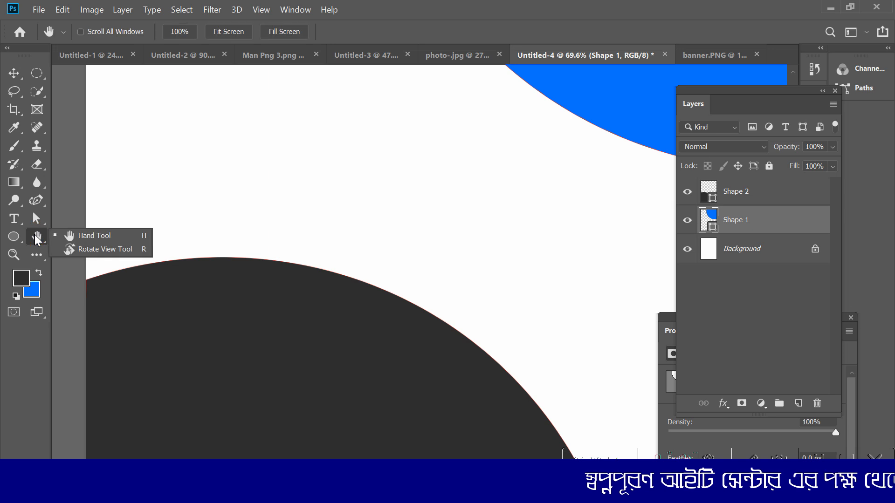
click(95, 251)
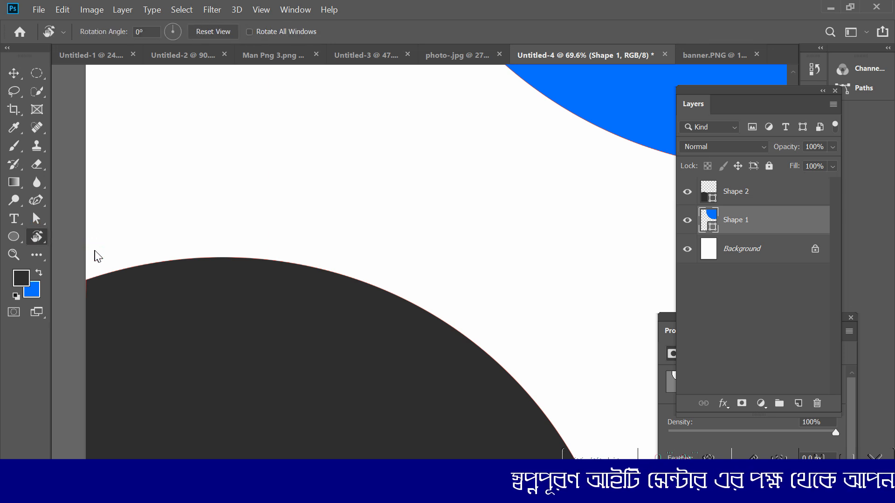
scroll(268, 261, down, 2)
scroll(269, 266, down, 3)
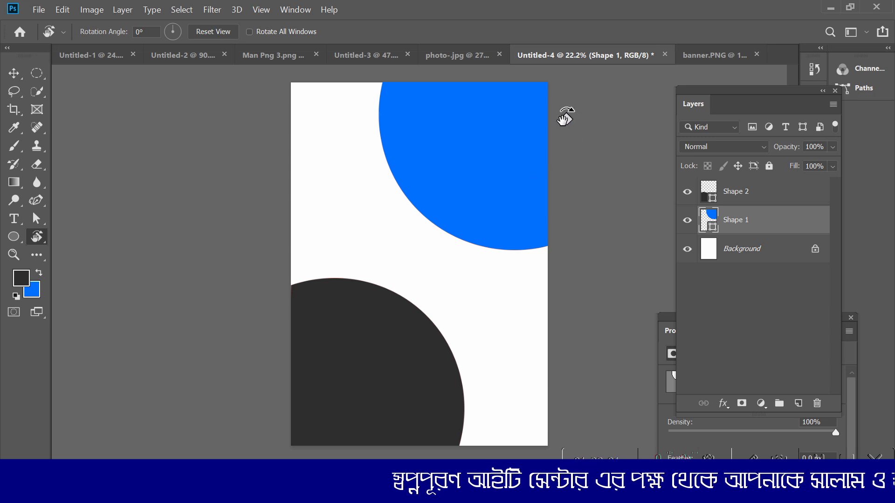
drag(565, 116, 405, 171)
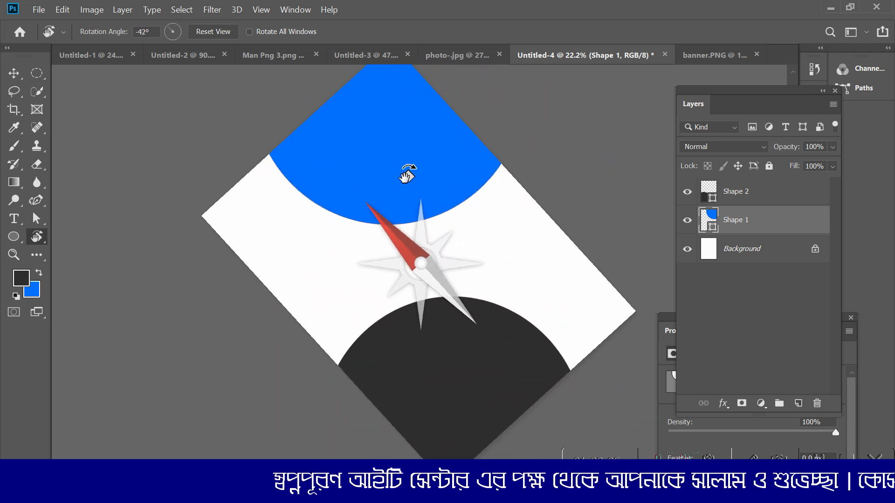
click(14, 73)
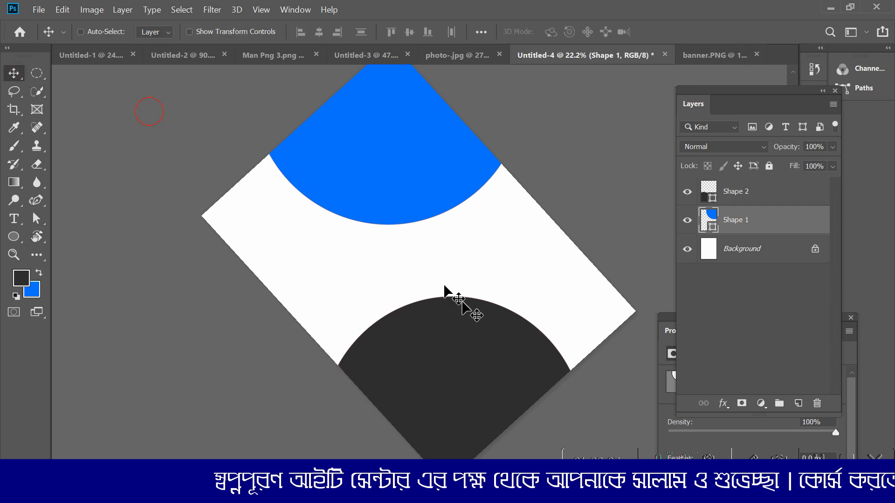
key(ctrl+minus)
key(ctrl+minus)
scroll(443, 317, down, 2)
scroll(435, 230, up, 6)
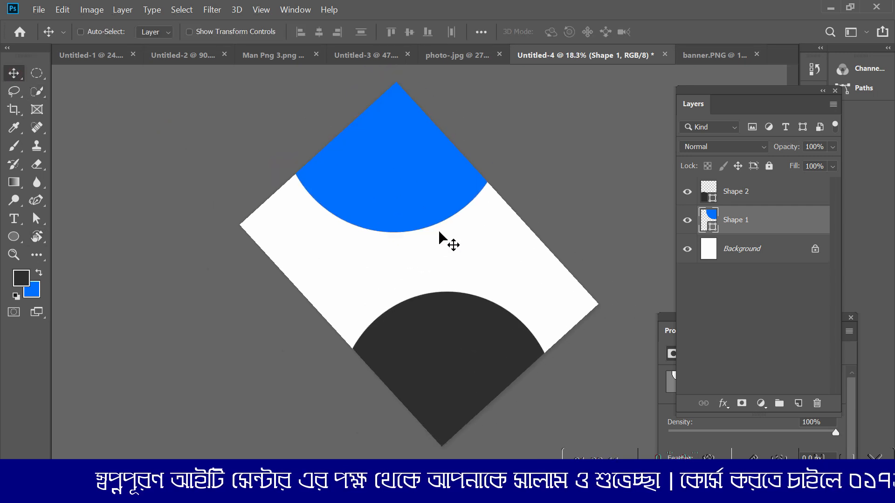
Step: Rotate the canvas view back to 0° with the Rotate View Tool and return to the Move tool
click(37, 237)
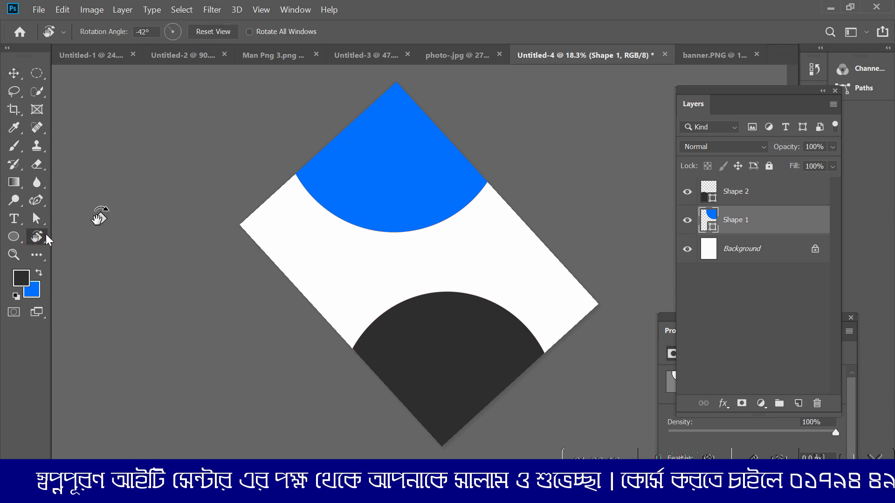
drag(466, 112, 566, 177)
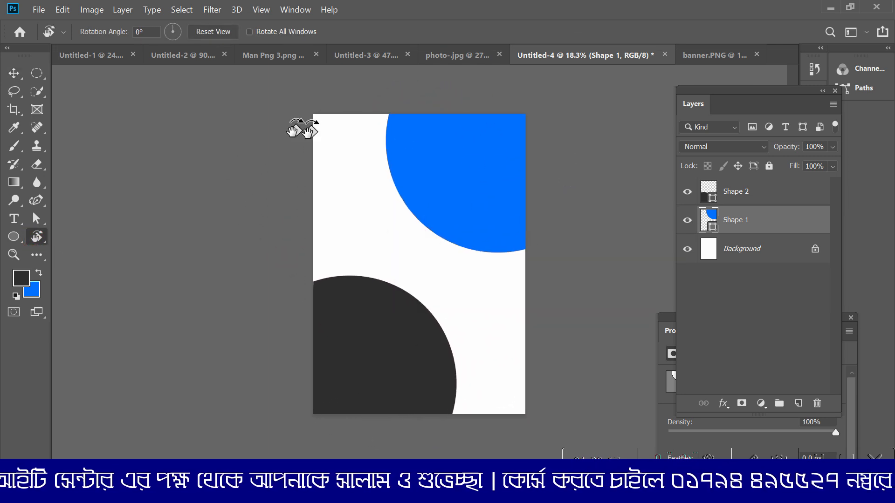
click(14, 73)
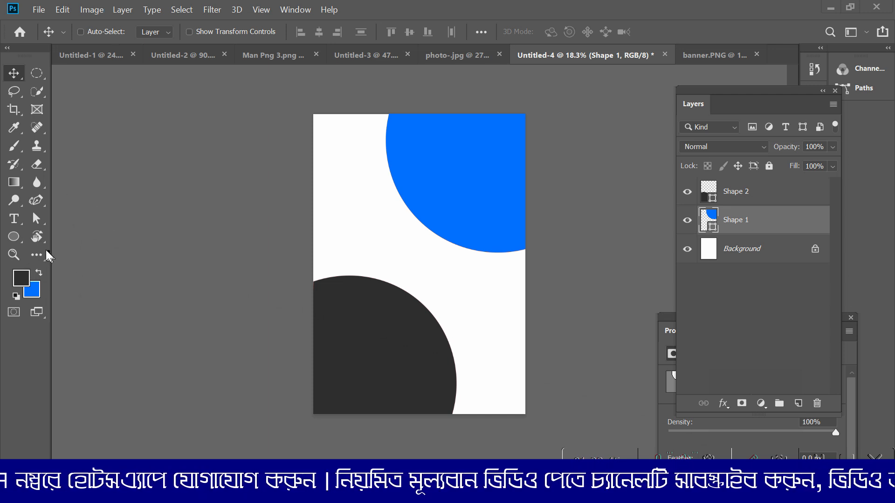
drag(39, 236, 70, 233)
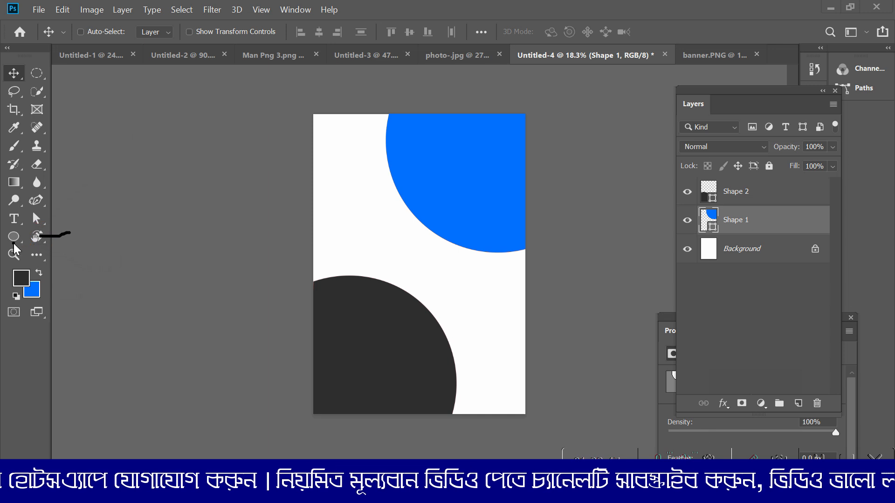
drag(13, 241, 70, 202)
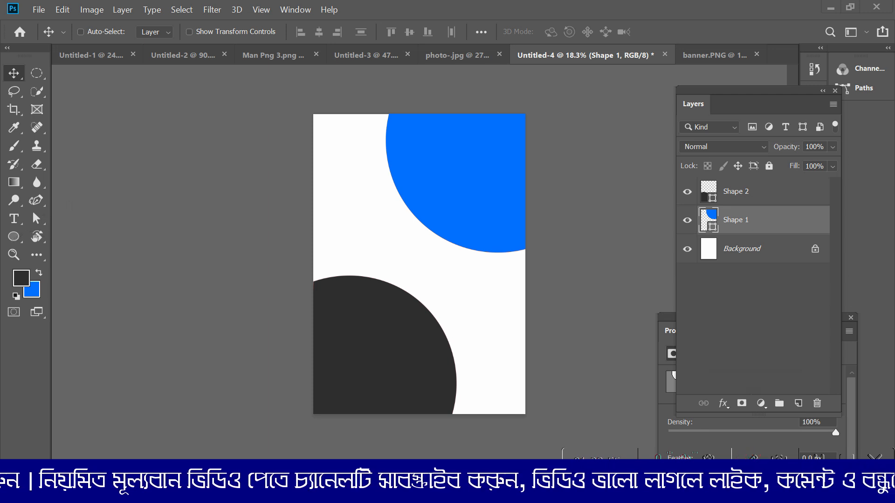
click(35, 216)
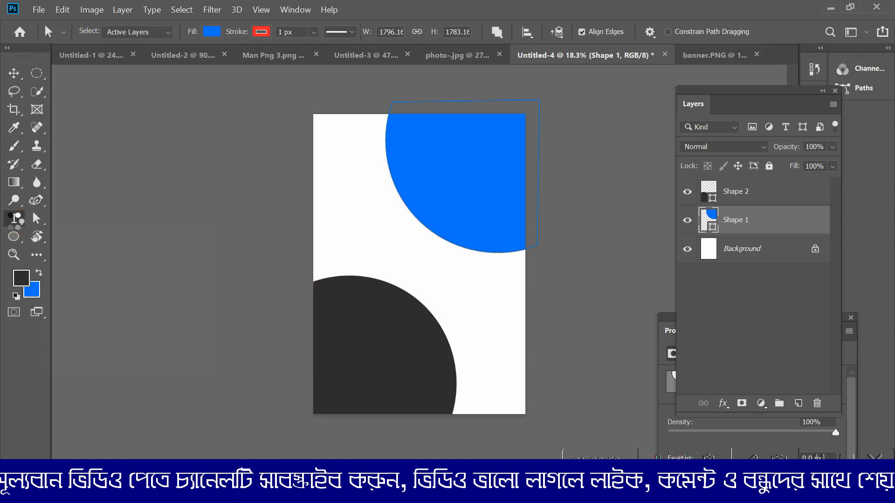
click(14, 223)
click(42, 217)
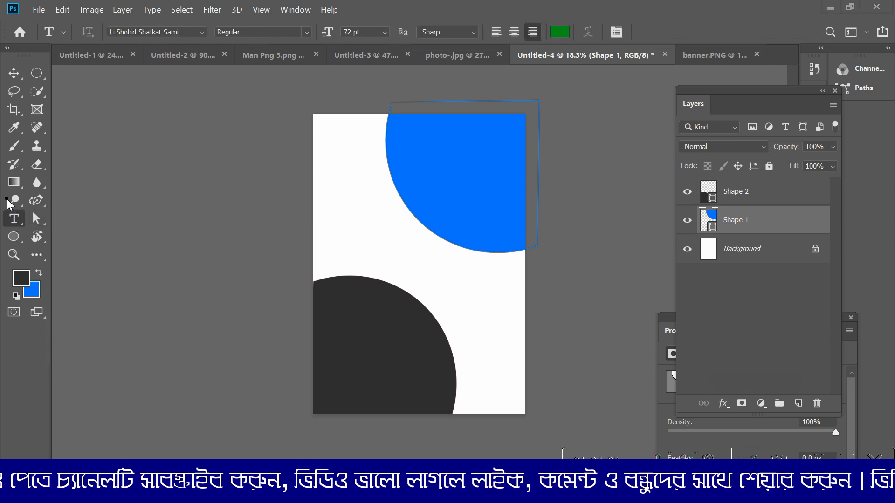
mouse_move(4, 195)
mouse_down()
mouse_move(58, 173)
mouse_move(23, 173)
mouse_move(30, 179)
mouse_move(60, 155)
mouse_up()
mouse_move(7, 166)
mouse_down()
mouse_move(57, 139)
mouse_move(18, 131)
mouse_move(62, 116)
mouse_up()
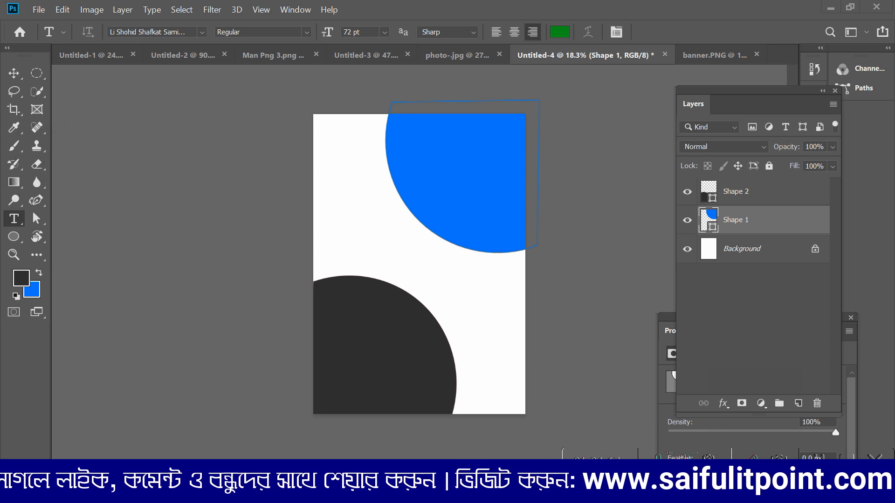
click(747, 461)
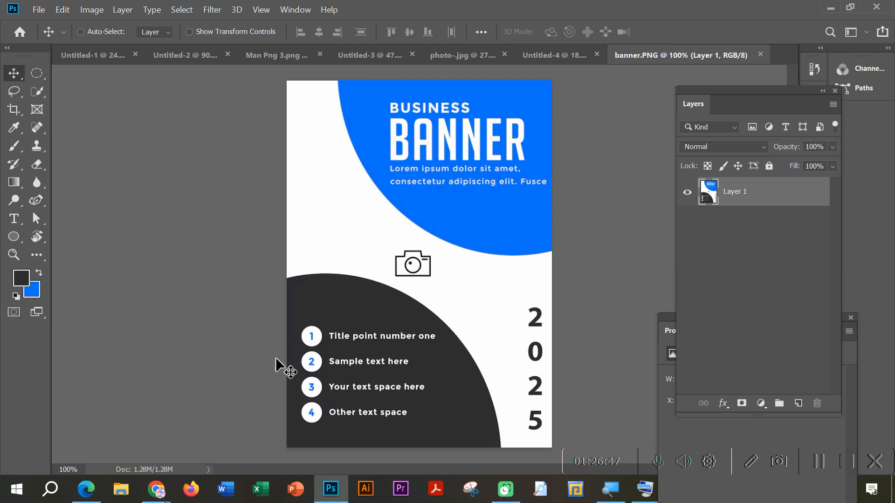
Step: In banner.PNG, draw an ellipse about 40 by 43 px with the Ellipse Tool on the dark grey shape above list number 1
scroll(285, 366, up, 14)
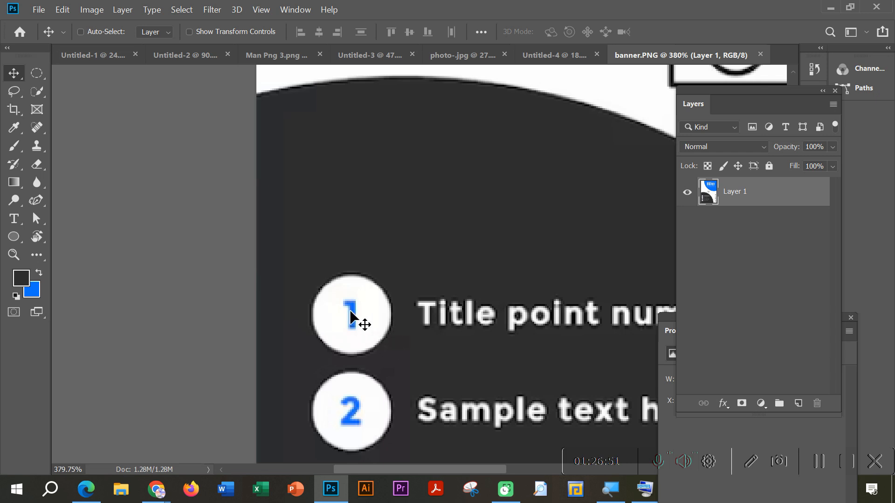
scroll(460, 342, down, 5)
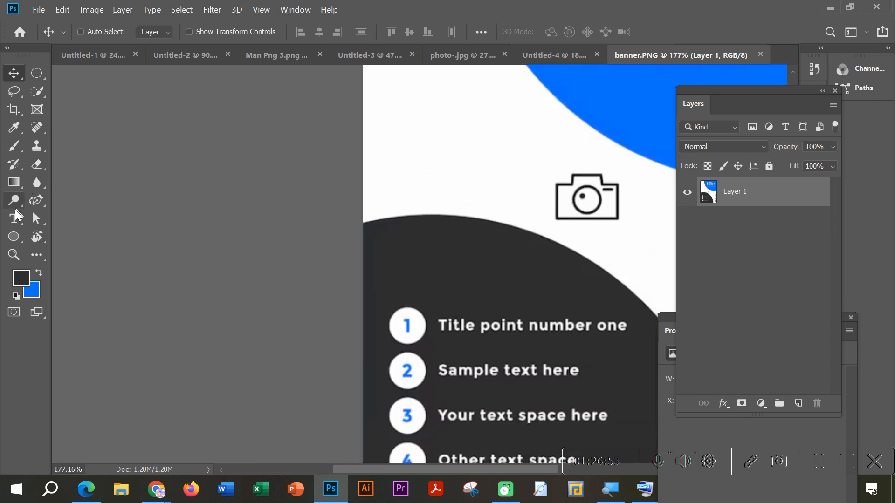
click(13, 236)
right_click(14, 237)
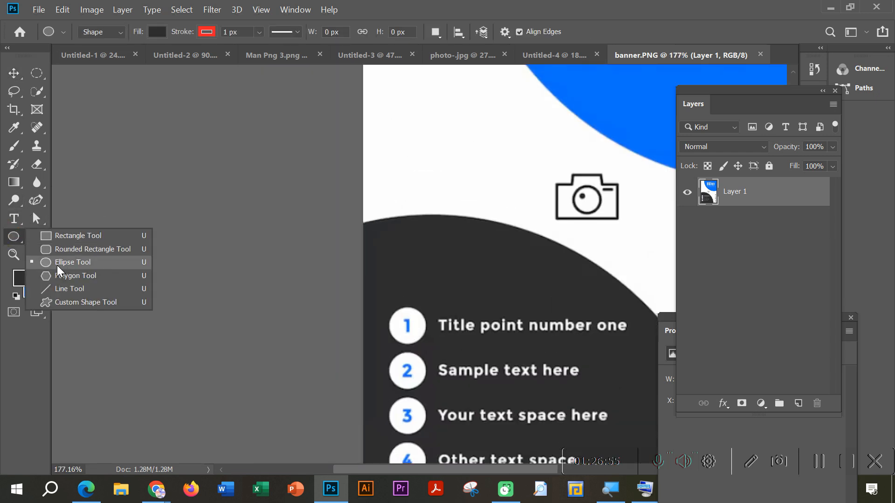
click(57, 262)
drag(383, 246, 417, 281)
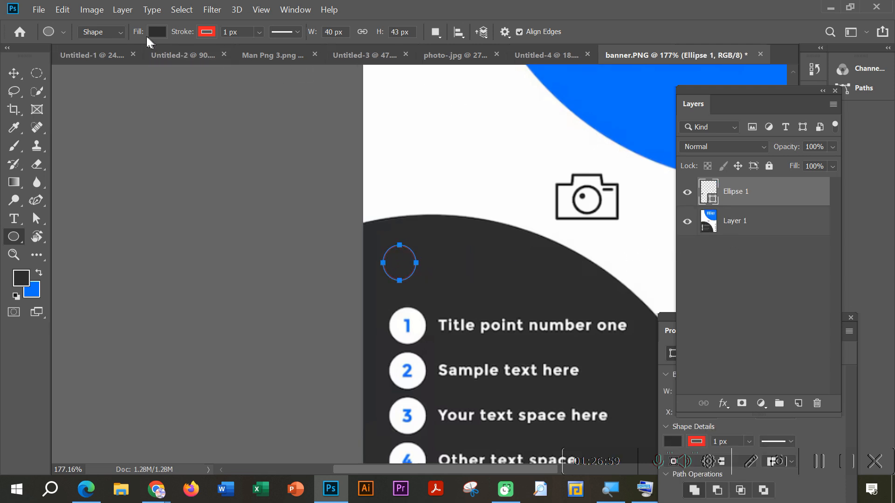
Step: Fill the new ellipse with white, remove its stroke, and move it down closer to the number 1 circle
click(157, 32)
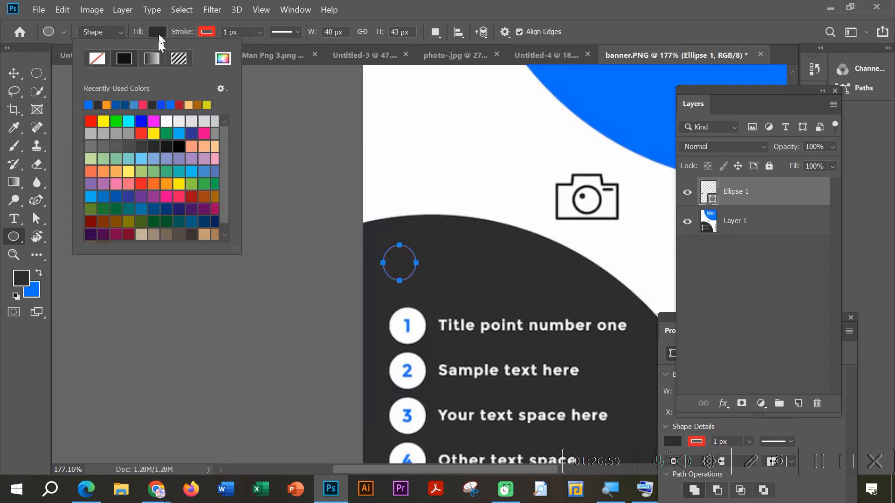
click(168, 121)
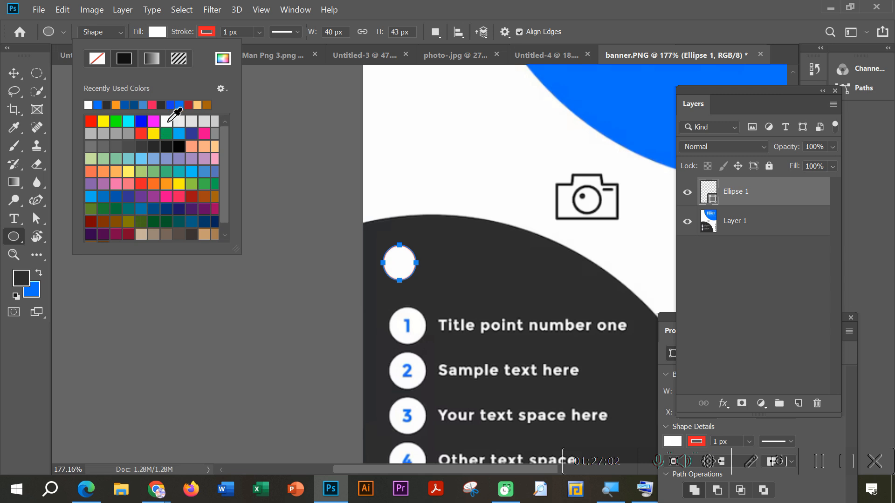
click(211, 32)
click(145, 58)
click(14, 73)
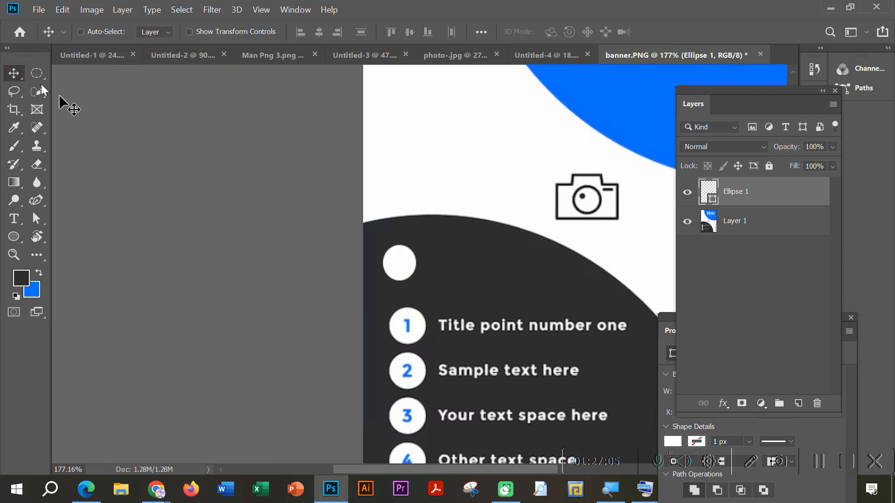
drag(386, 270, 407, 289)
Step: Add the horizontal text "1" in Berlin Sans FB at 72 pt beside the new white ellipse
scroll(419, 291, up, 3)
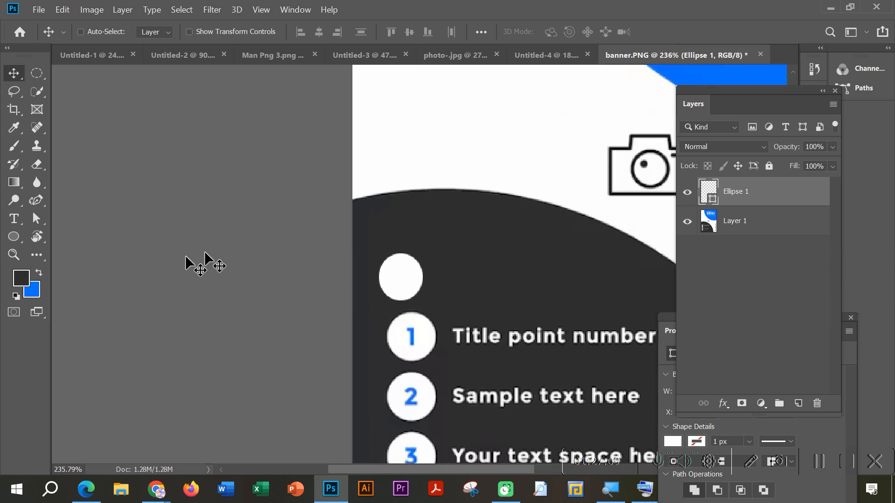
click(14, 219)
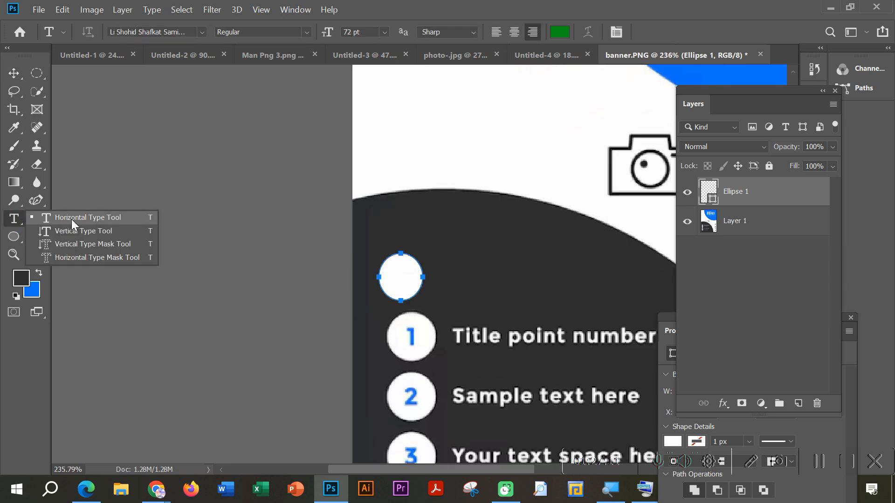
click(71, 218)
click(476, 285)
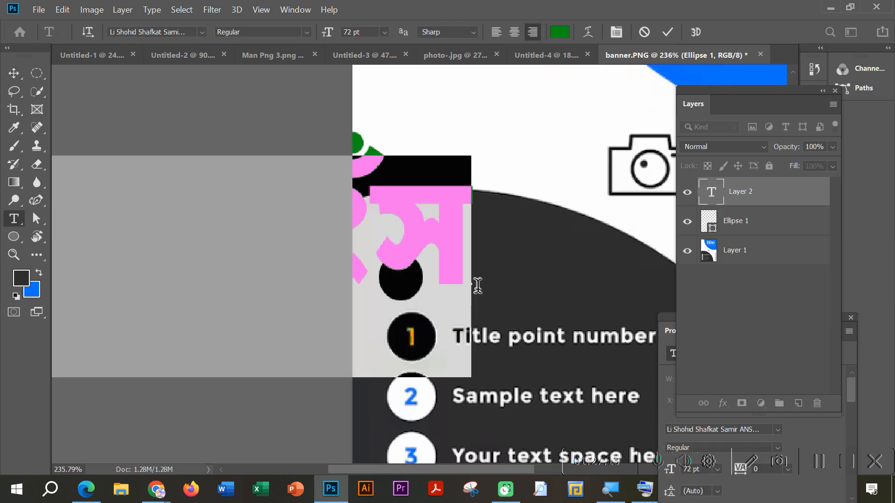
click(202, 30)
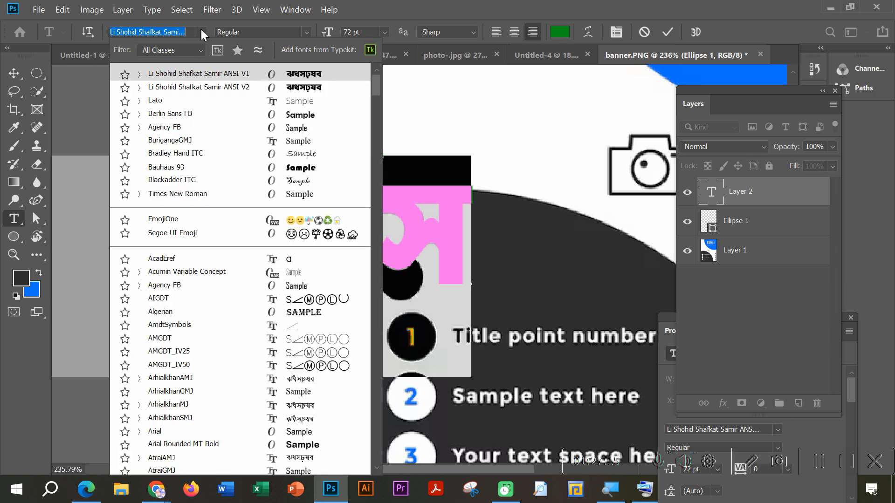
click(304, 116)
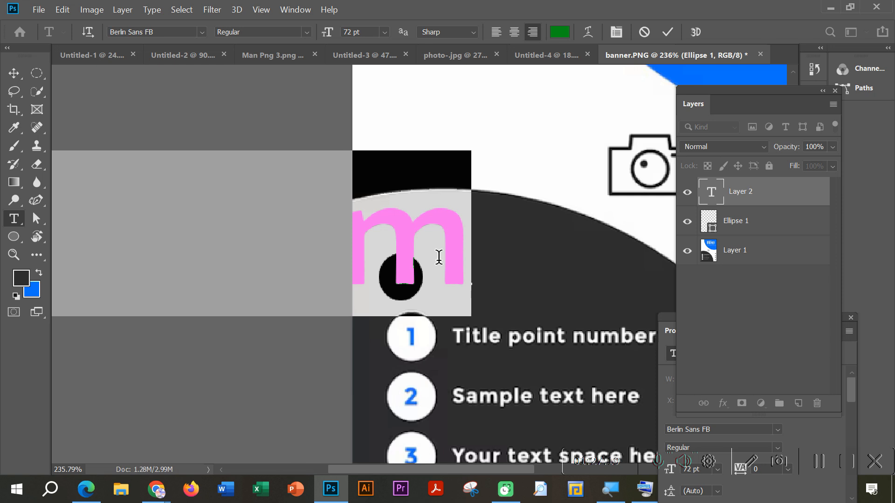
click(13, 73)
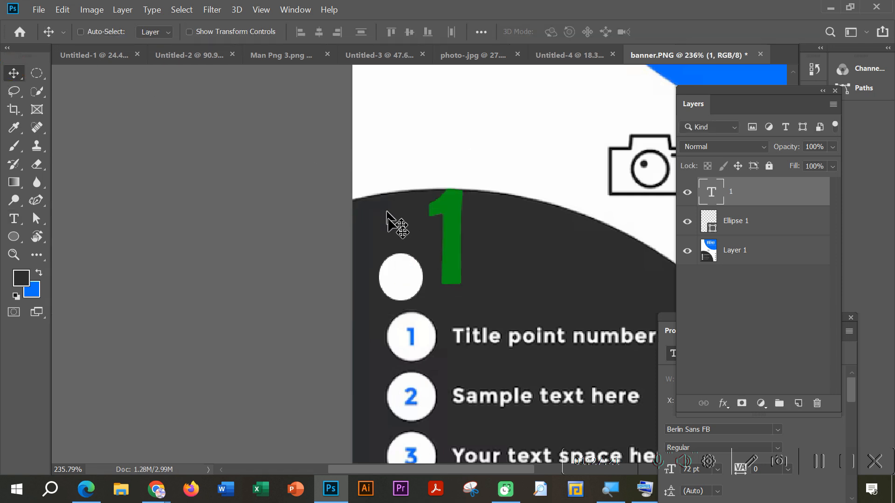
Step: Reduce the green "1" text to 16 pt and move it onto the new white ellipse
drag(433, 239, 416, 256)
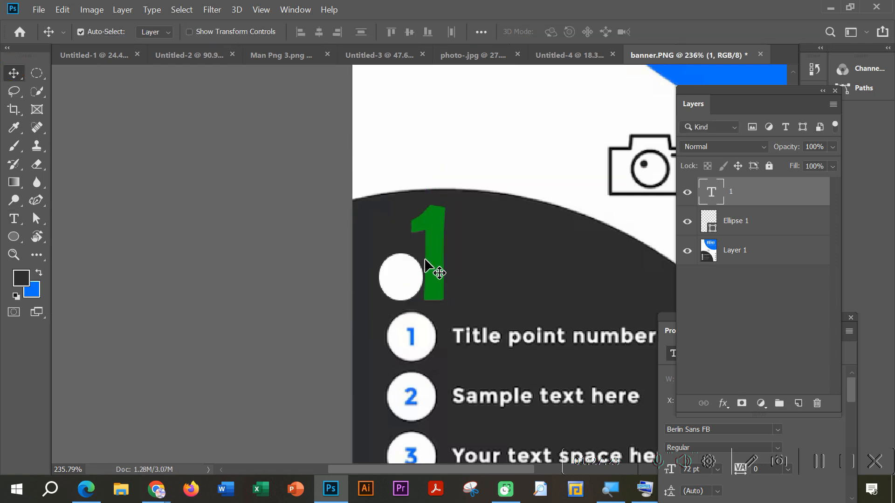
click(14, 218)
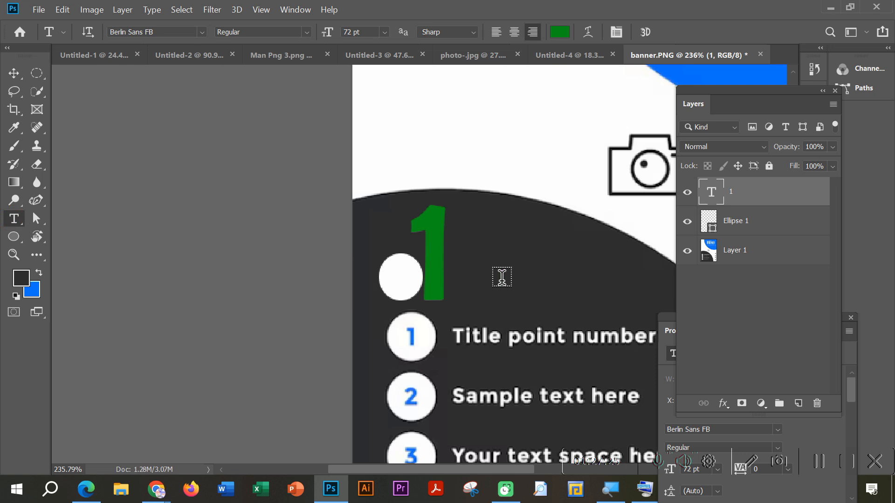
double_click(427, 246)
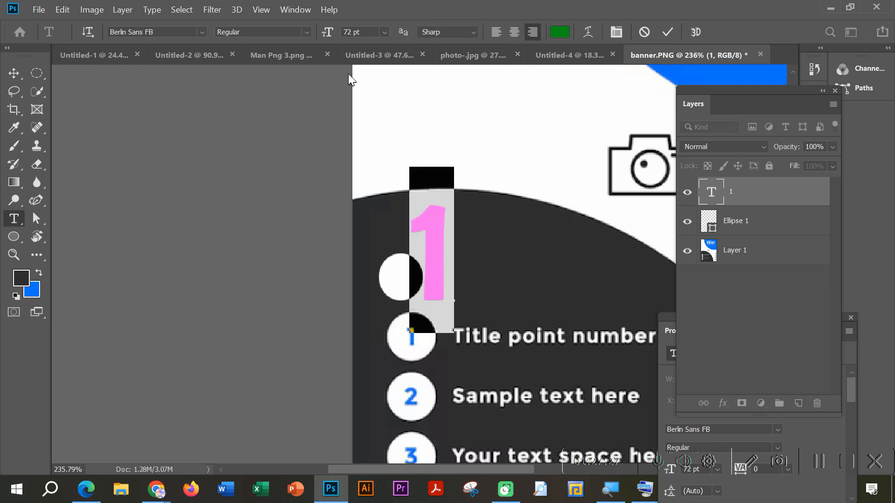
click(384, 32)
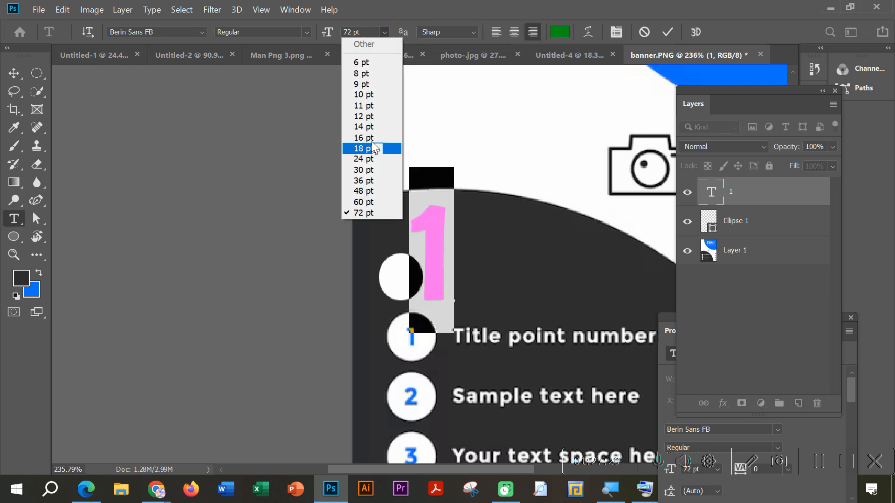
click(373, 138)
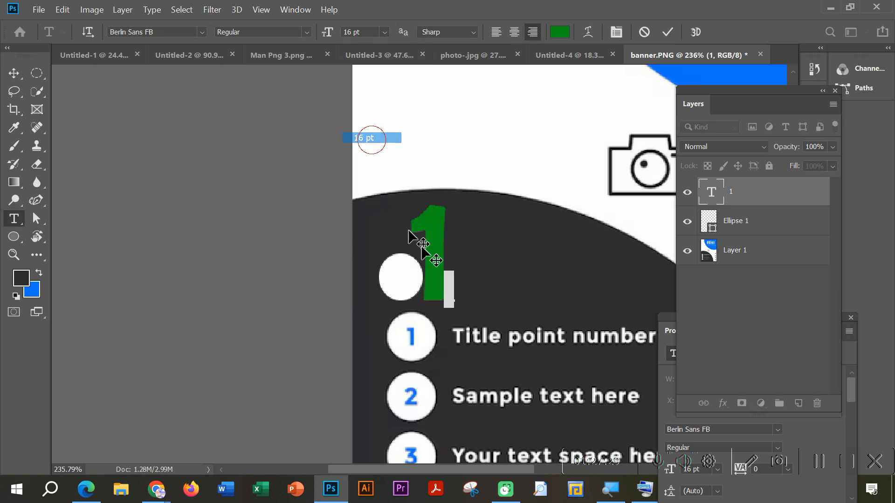
click(14, 73)
drag(479, 310, 388, 282)
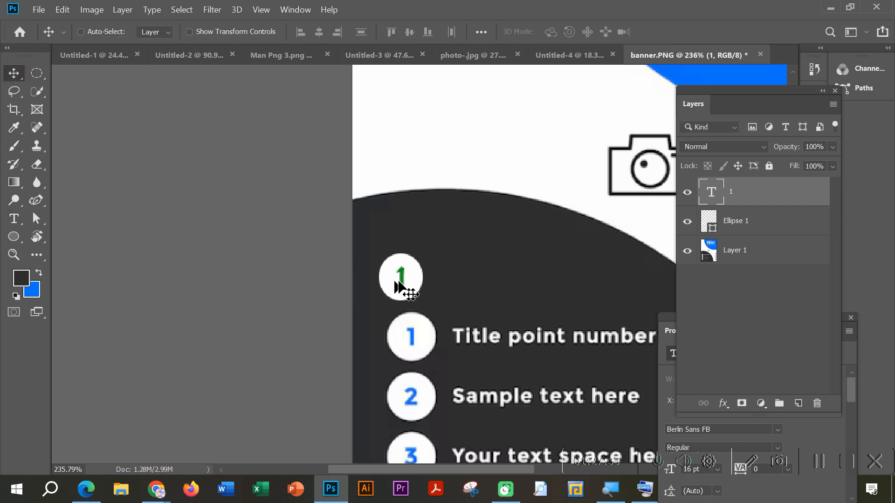
Step: Reorder the "1" text layer beneath Ellipse 1 and move the number out beside the white ellipse
drag(730, 188, 744, 227)
mouse_move(462, 275)
mouse_down()
mouse_move(523, 275)
mouse_move(454, 264)
mouse_move(449, 284)
mouse_up()
click(737, 191)
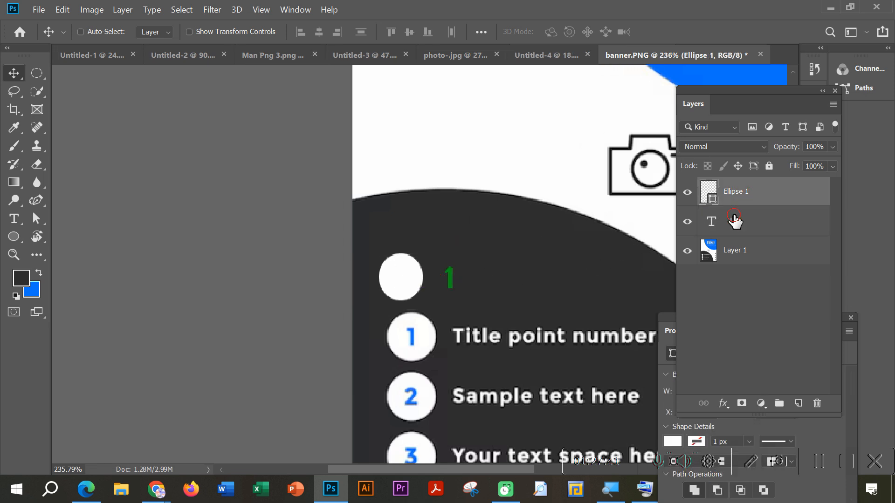
click(734, 218)
click(739, 191)
click(734, 223)
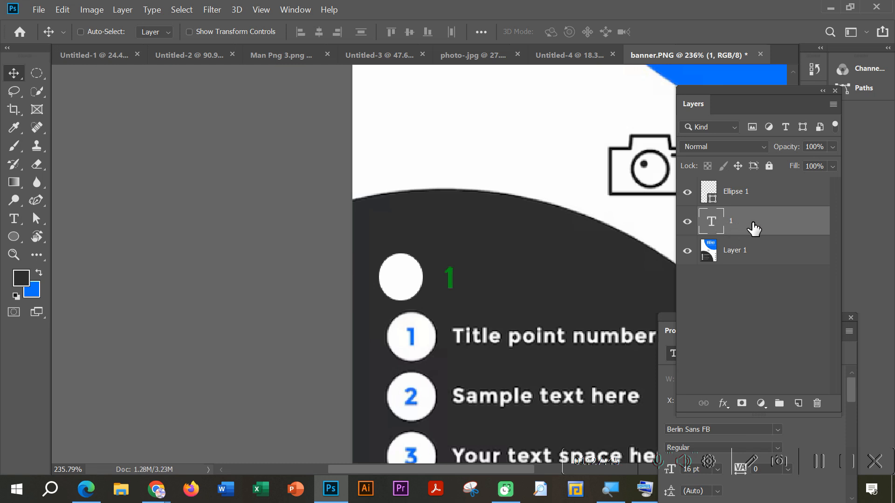
Step: Bring the "1" text layer back above Ellipse 1, centre the number in the white ellipse, and fit the banner in view
drag(738, 223, 735, 187)
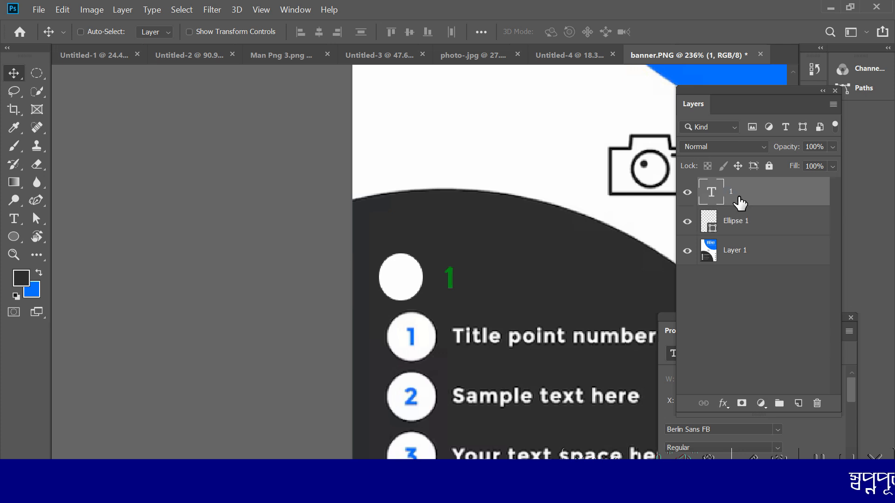
drag(474, 292, 425, 286)
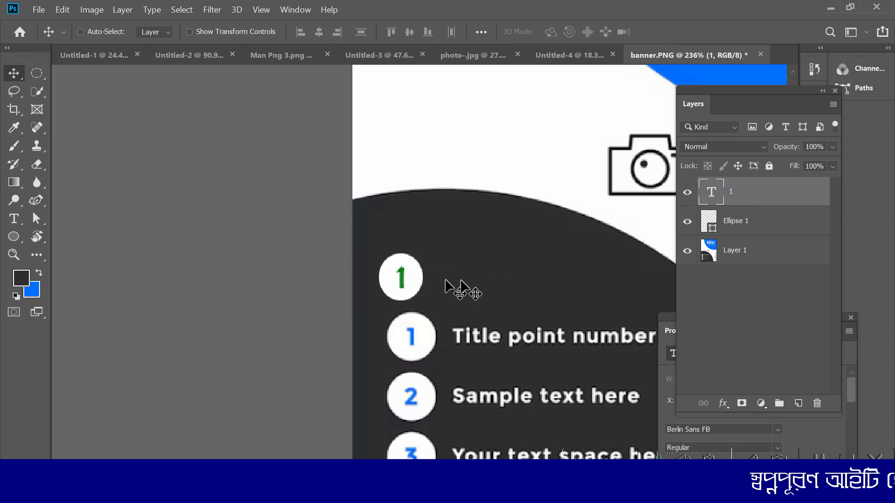
scroll(494, 281, down, 3)
scroll(495, 280, up, 4)
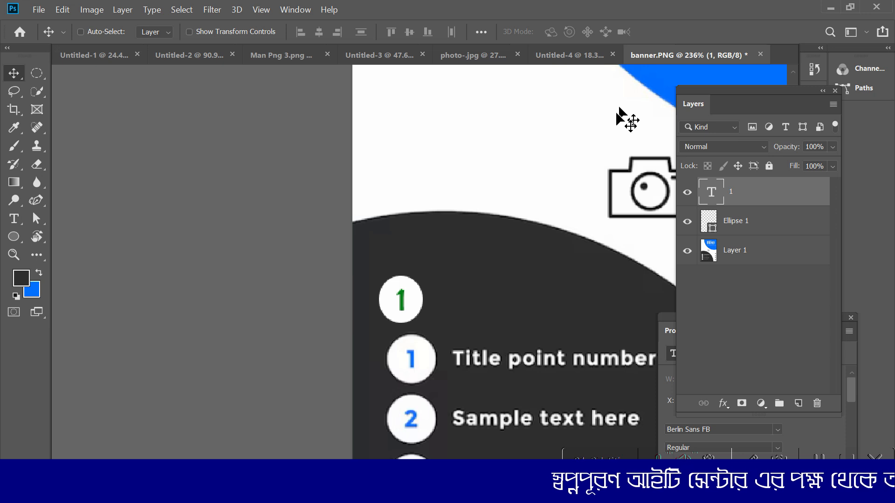
key(ctrl+0)
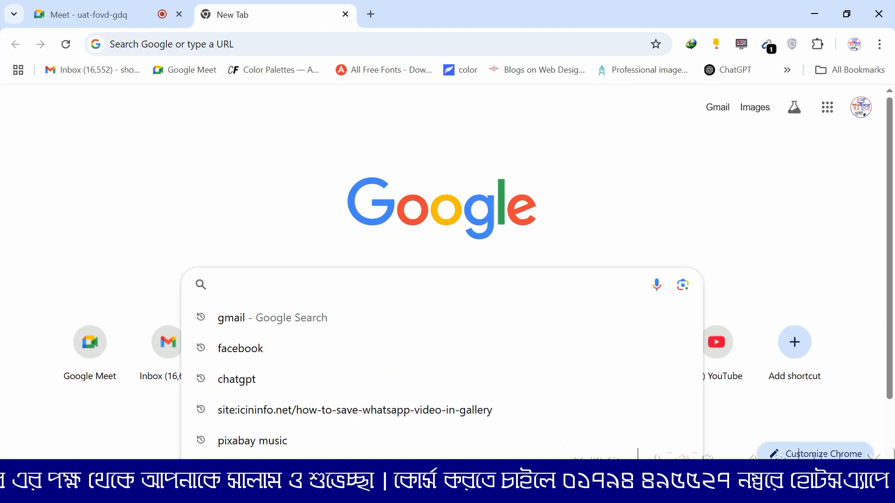
Step: Switch to Chrome and search Google Images for "spot face"
text(d)
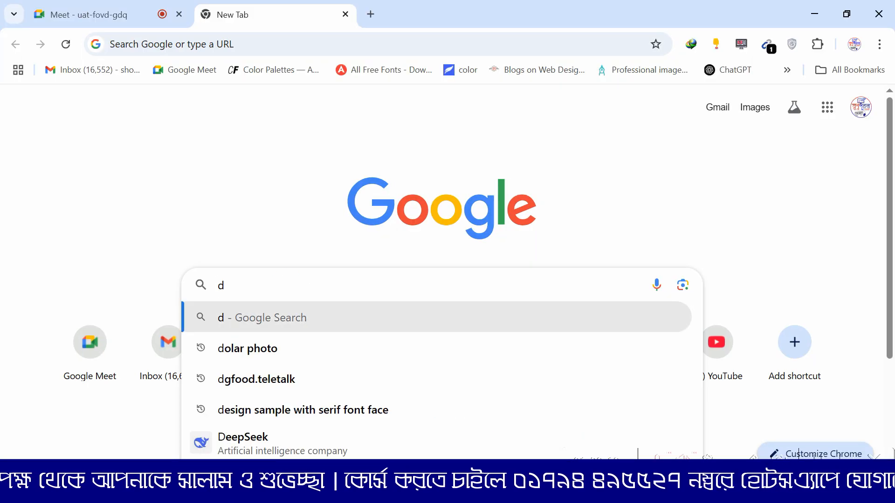
key(BackSpace)
text(spot face)
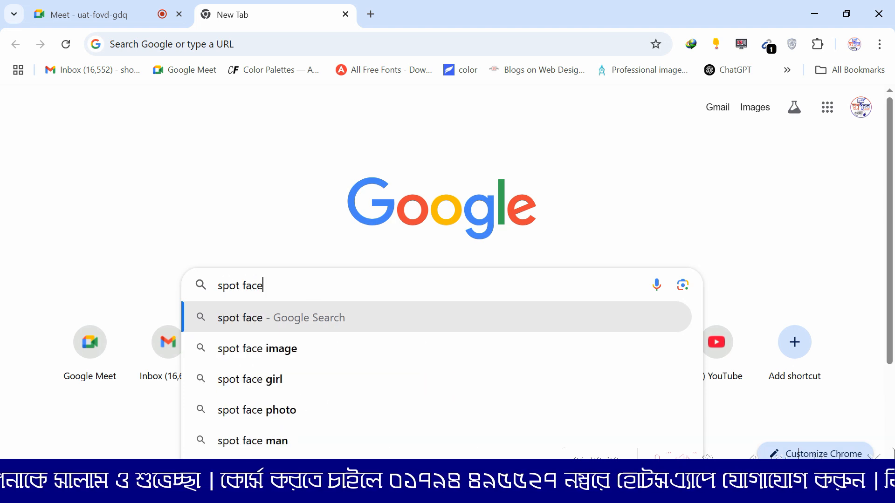
key(Return)
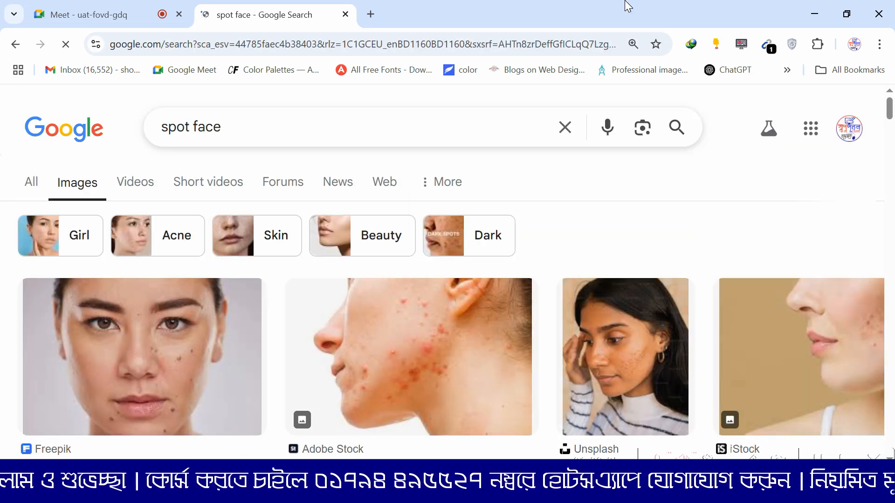
Step: Open the full image of the Freepik spotted-face result in its own browser tab
scroll(625, 280, down, 3)
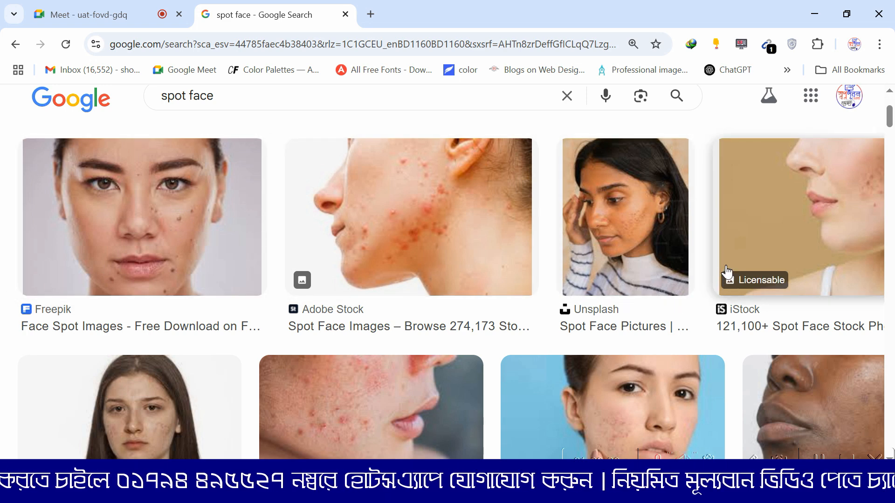
click(191, 233)
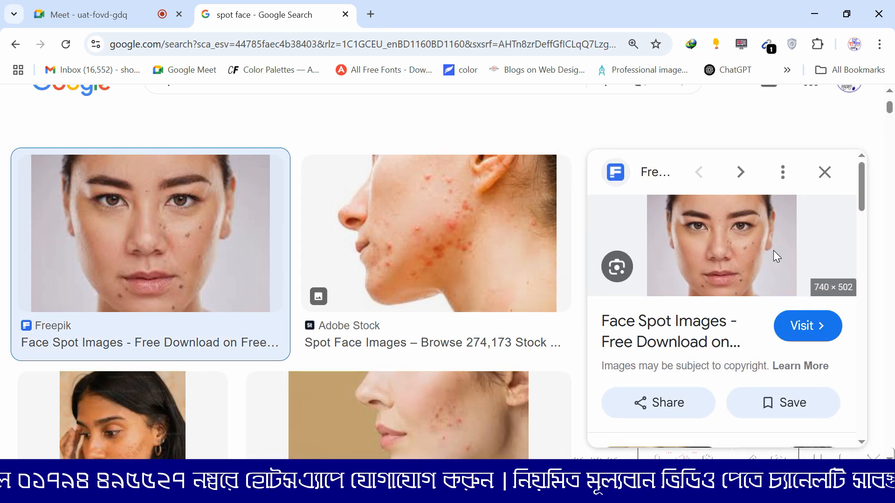
right_click(747, 242)
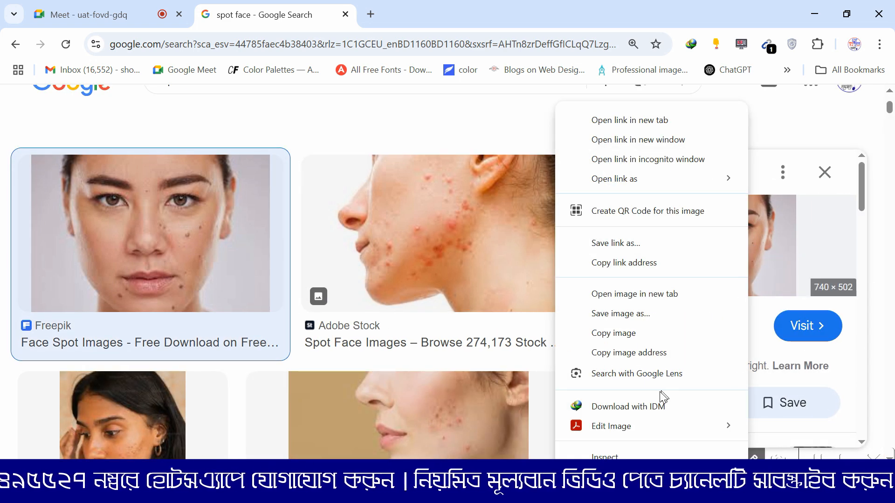
click(657, 294)
click(438, 14)
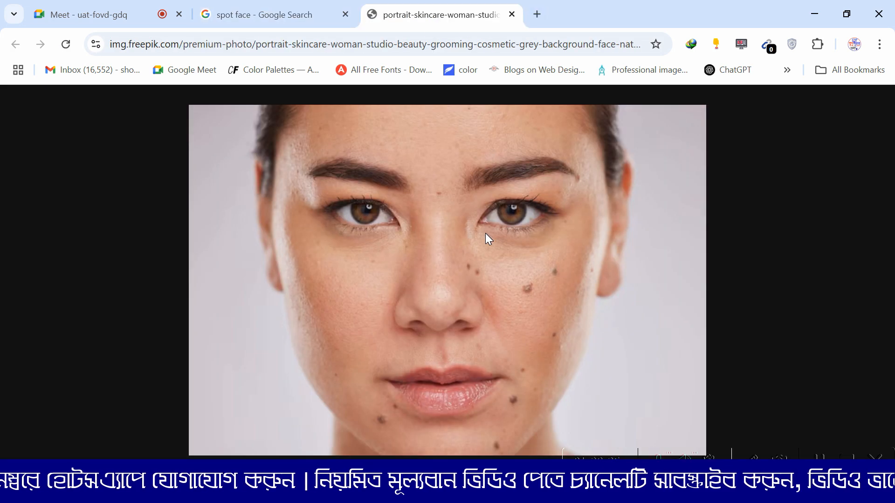
Step: Capture nearly the whole spotted-face portrait with a new rectangular snip in Snipping Tool
click(498, 491)
click(439, 88)
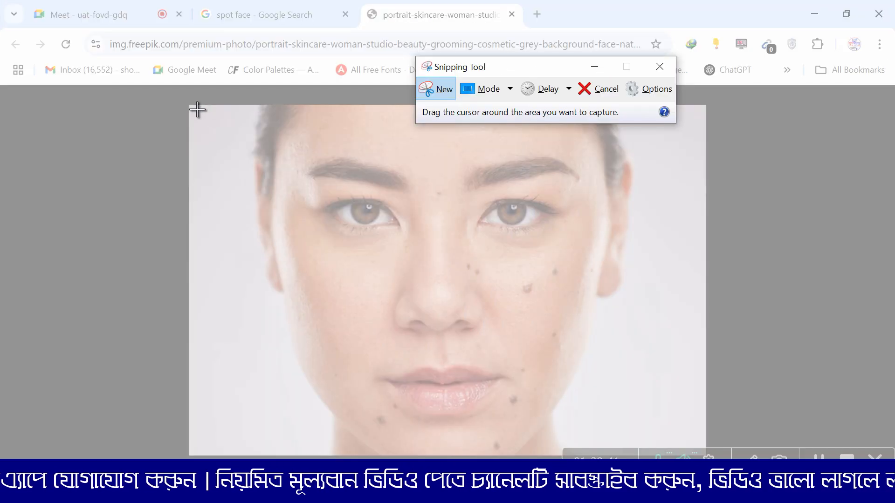
drag(198, 104, 704, 439)
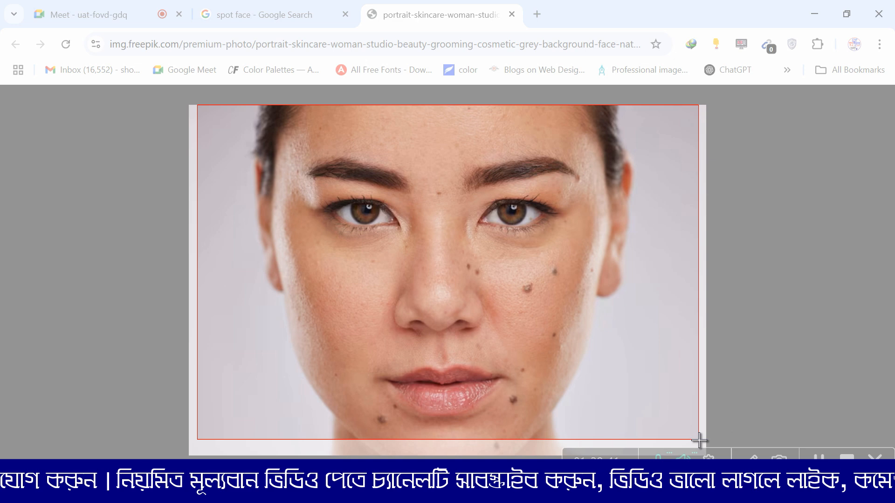
Step: Save the face snip to the Desktop as a JPEG named "p" and close Snipping Tool
key(ctrl+s)
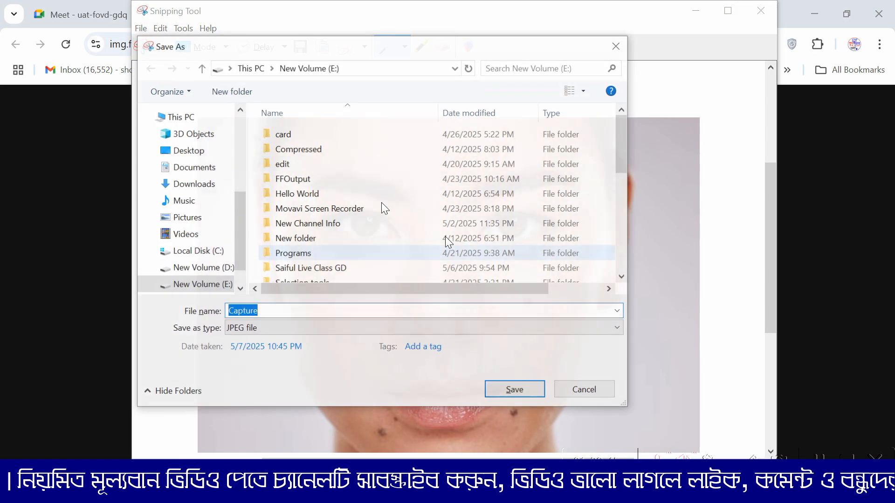
click(188, 150)
double_click(271, 311)
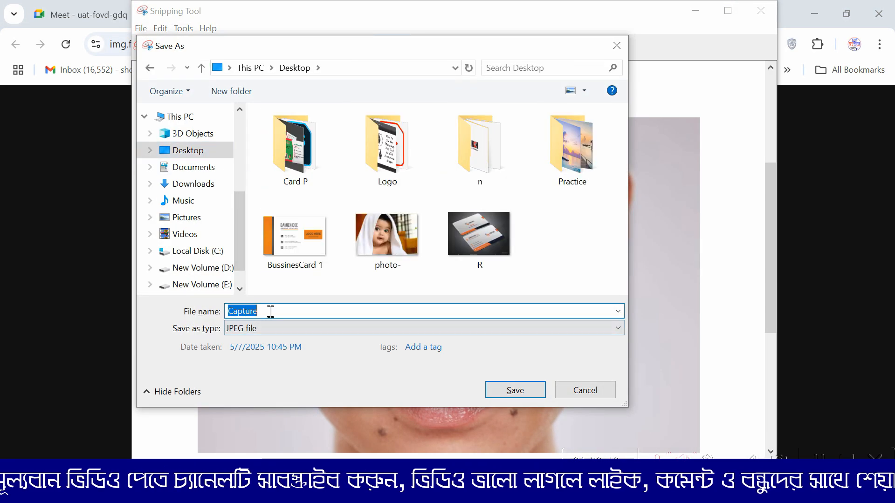
text(p)
click(344, 372)
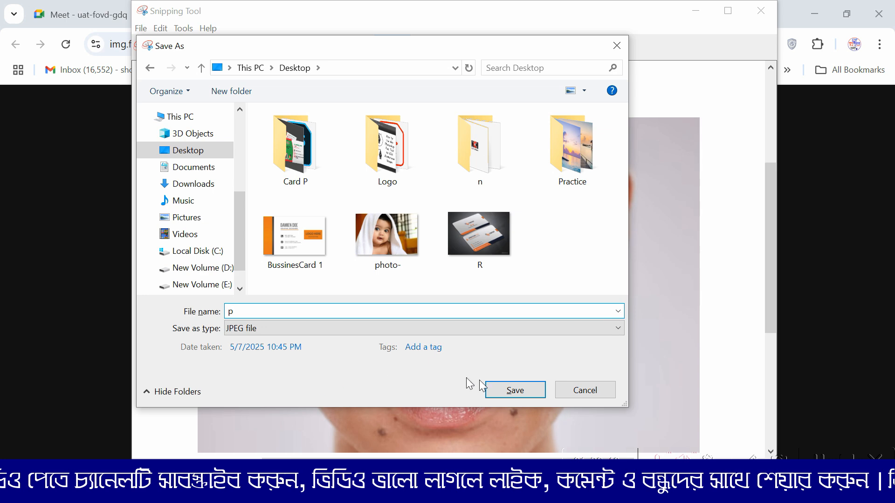
click(500, 387)
click(757, 16)
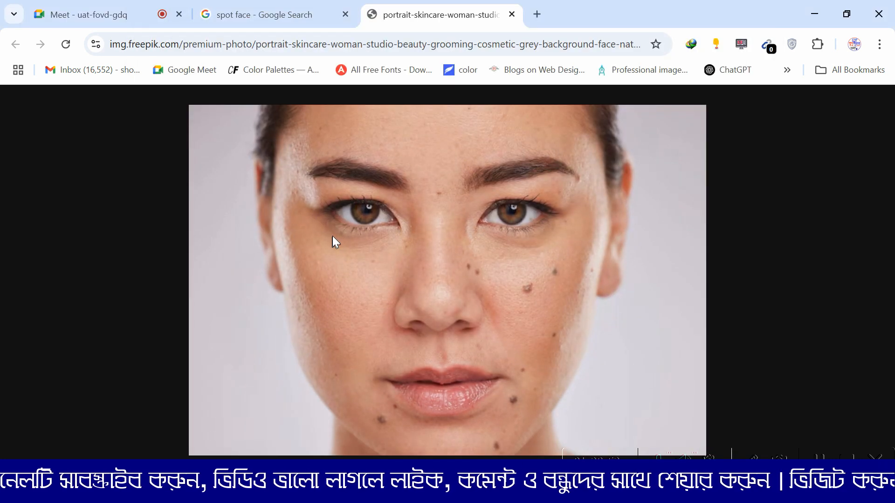
Step: Find the Minimalist acne-treatment photo in the "spot face" results and open its full image in a separate tab
click(260, 13)
scroll(498, 334, down, 8)
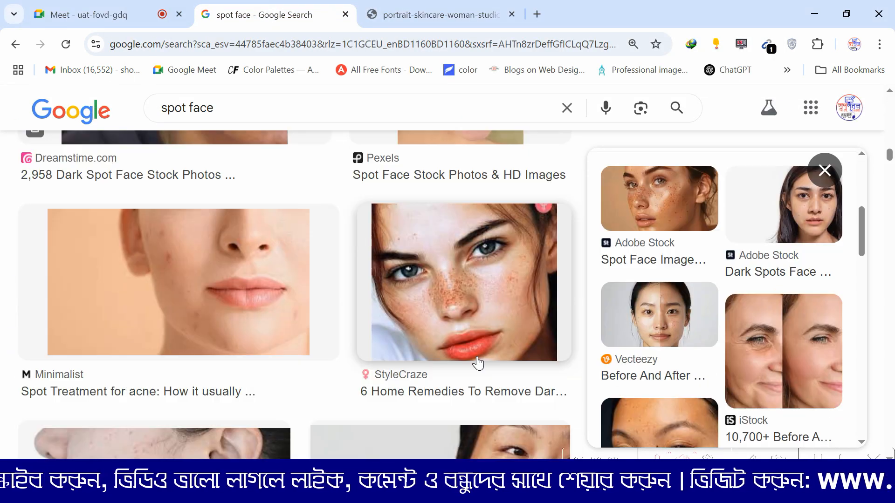
click(253, 264)
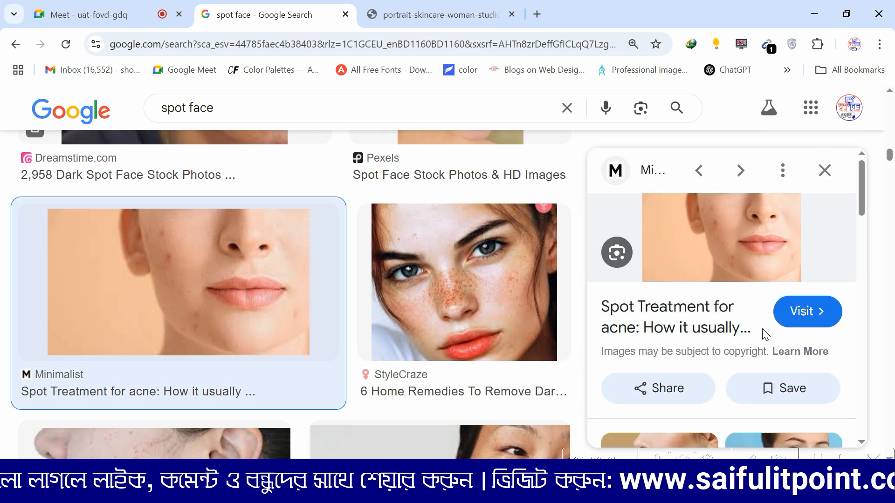
right_click(736, 226)
click(630, 294)
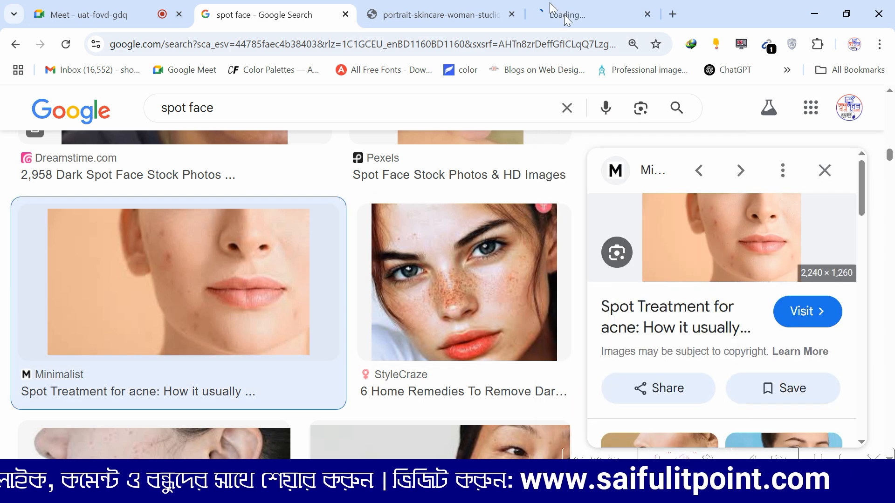
click(583, 13)
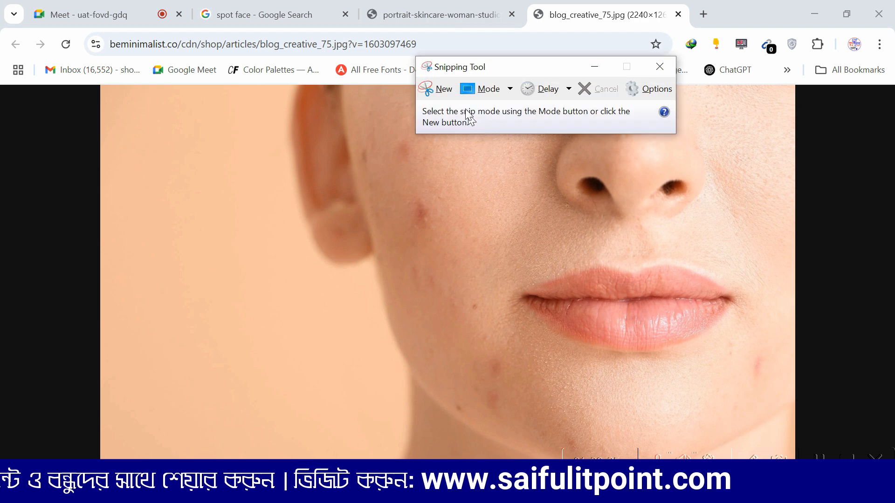
Step: Capture the acne close-up with Snipping Tool, save it to the Desktop as a JPEG named "pp", and close the tool
click(436, 88)
drag(103, 86, 793, 435)
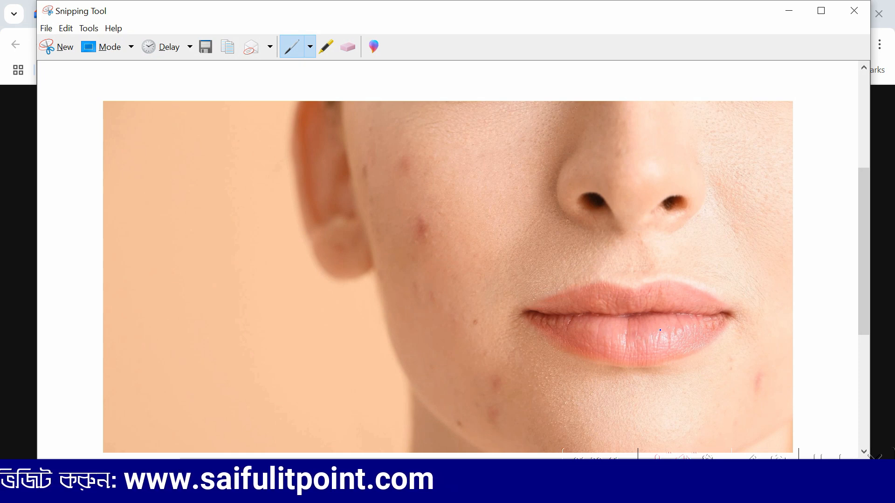
key(ctrl+s)
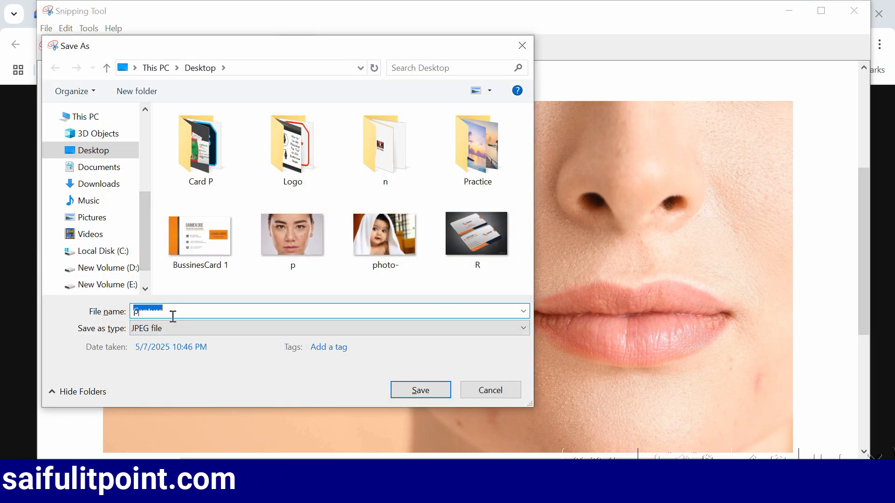
text(pp)
click(420, 390)
click(851, 12)
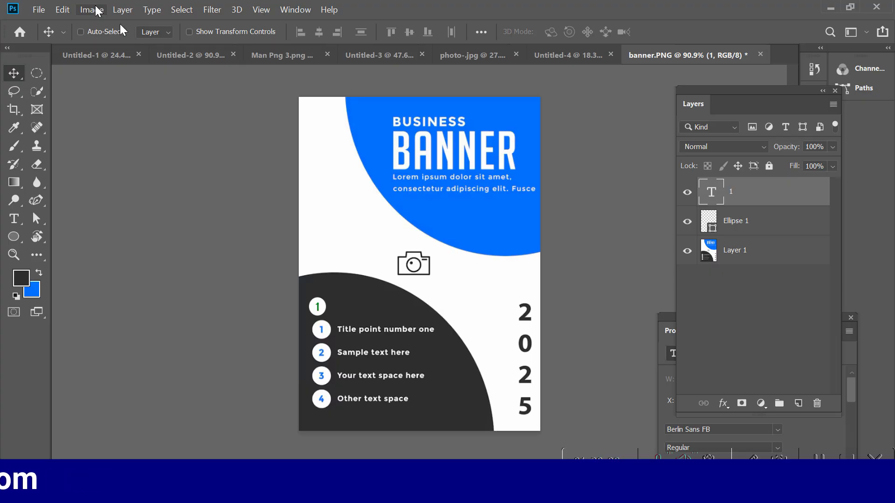
Step: Open the face photo "p" from the Desktop in Photoshop
click(38, 9)
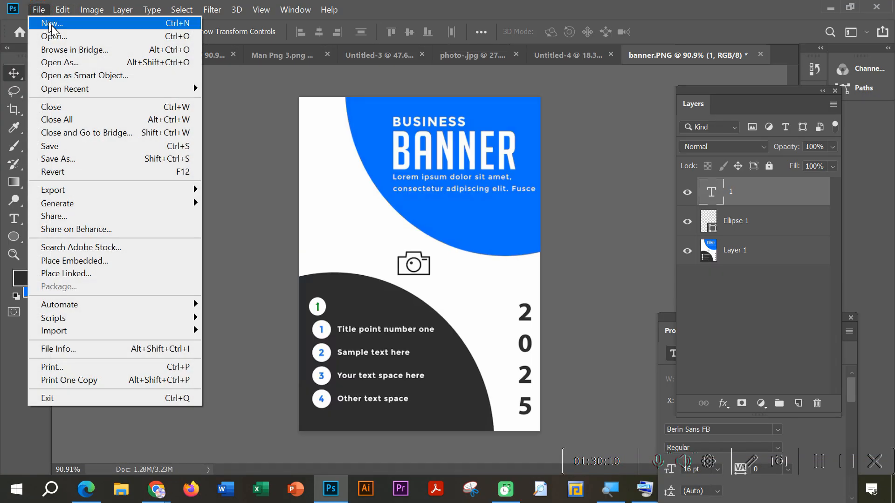
click(54, 36)
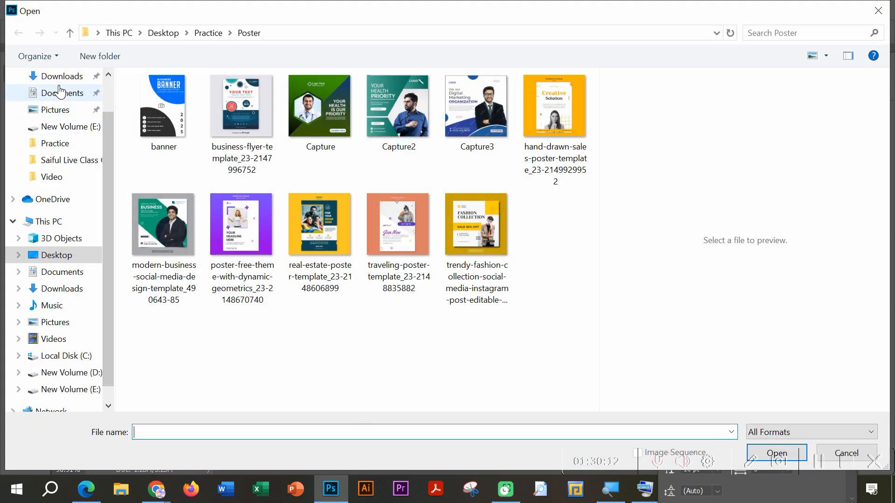
click(60, 76)
click(65, 103)
scroll(483, 327, down, 2)
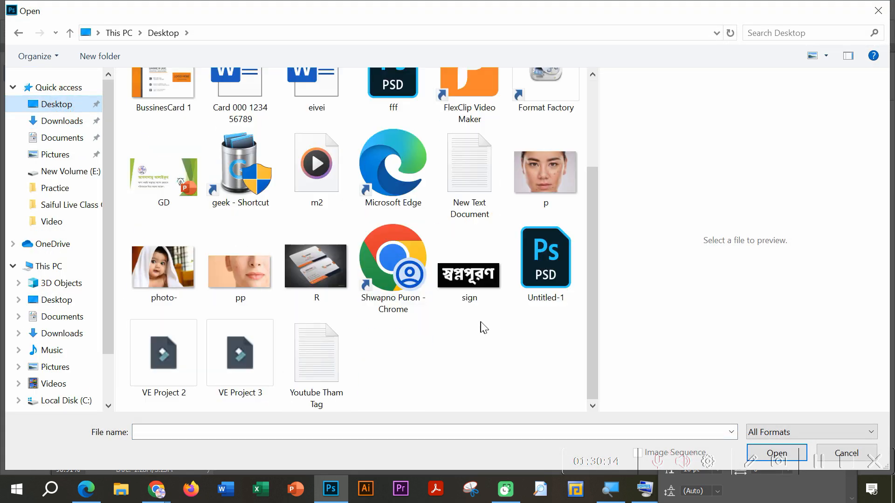
click(547, 174)
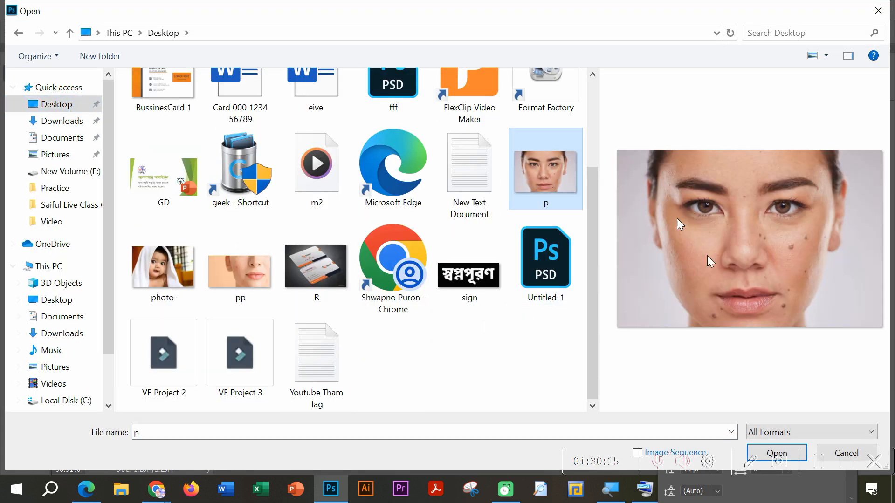
click(773, 453)
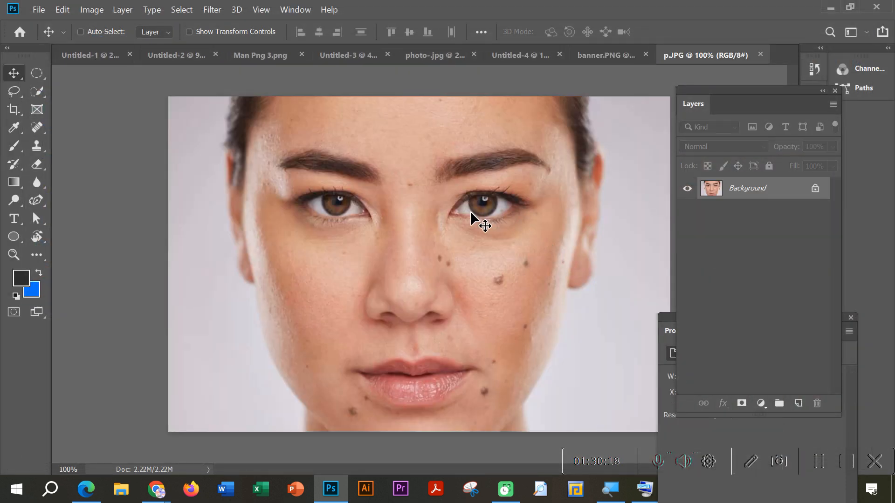
Step: Choose the Spot Healing Brush Tool and try it on the large mole on the cheek
scroll(488, 223, up, 5)
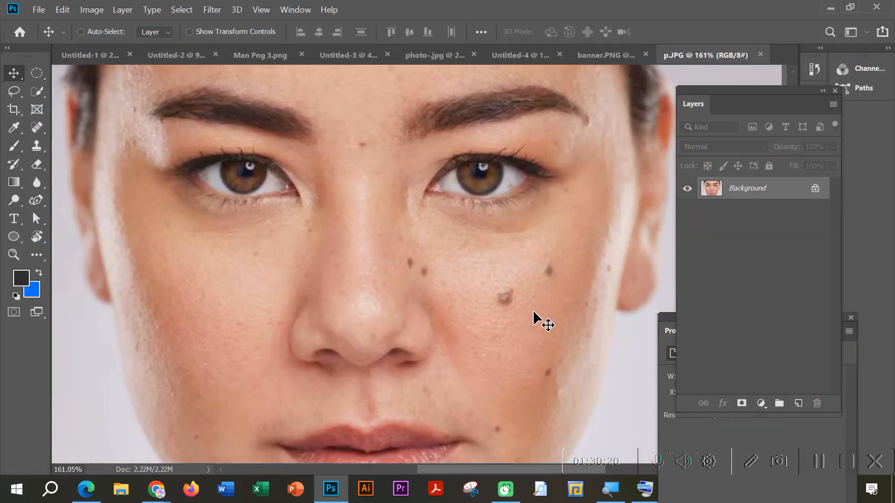
scroll(537, 315, down, 2)
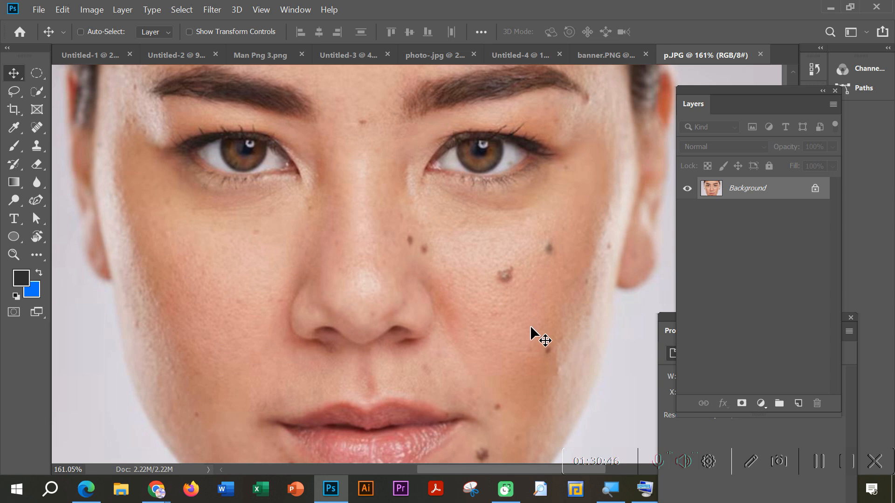
click(38, 130)
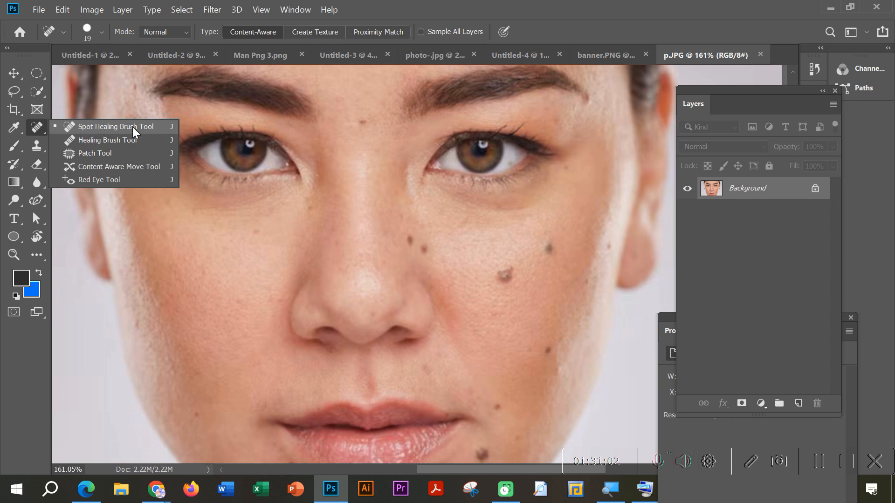
click(120, 126)
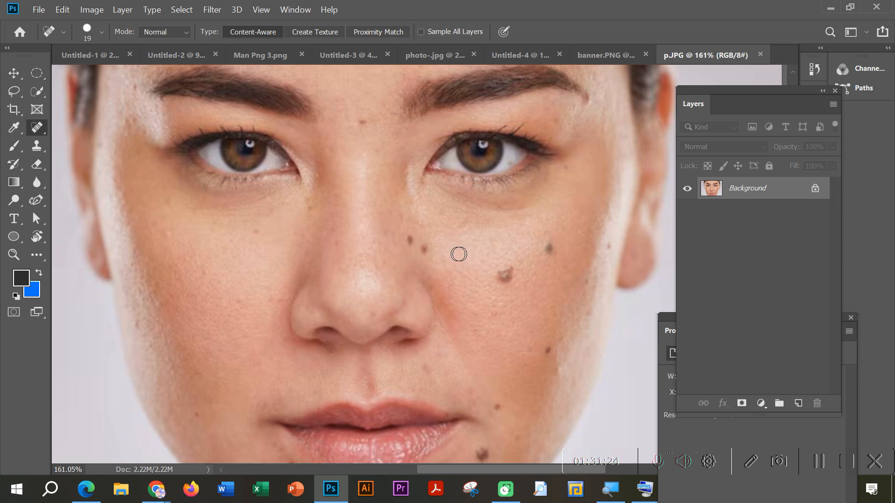
click(504, 276)
Step: Bring up the On-Screen Keyboard to enlarge the Spot Healing Brush to 50 px, and minimize the keyboard
click(644, 489)
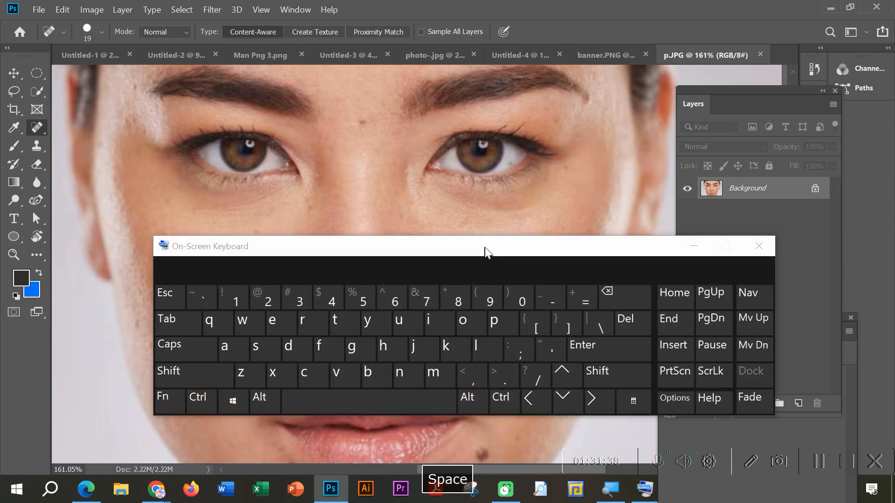
drag(485, 247, 364, 205)
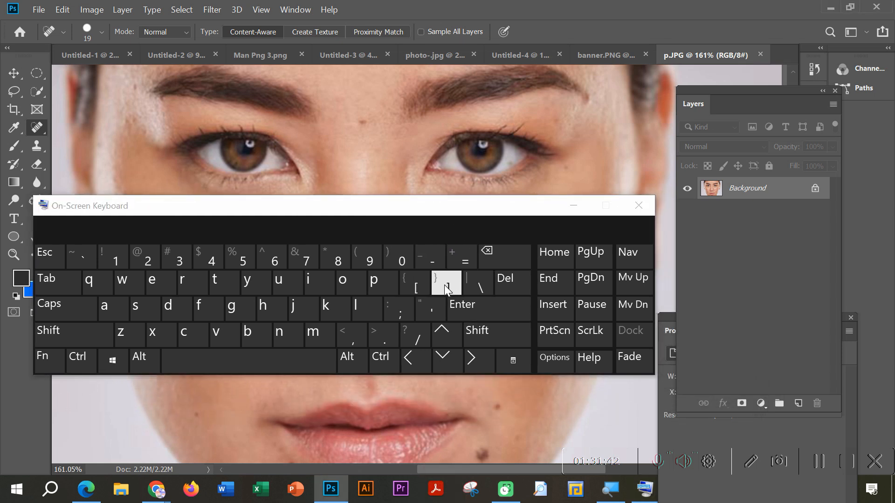
drag(450, 217, 479, 44)
key(space)
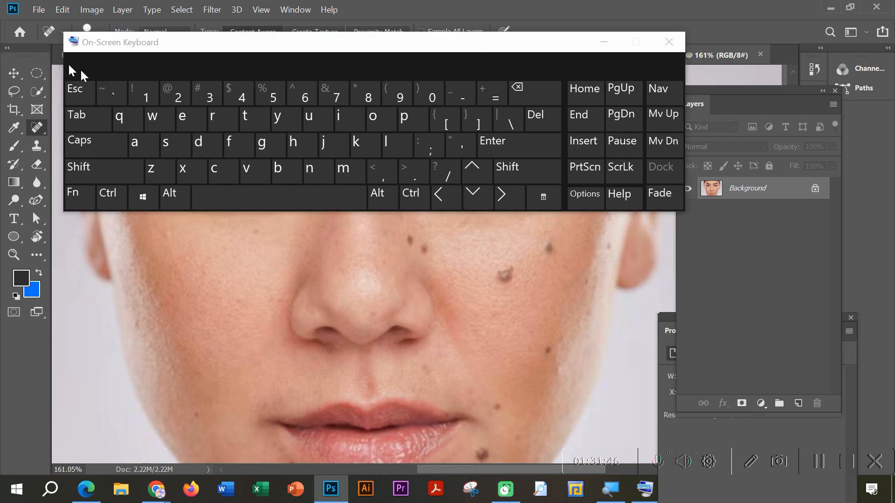
click(34, 75)
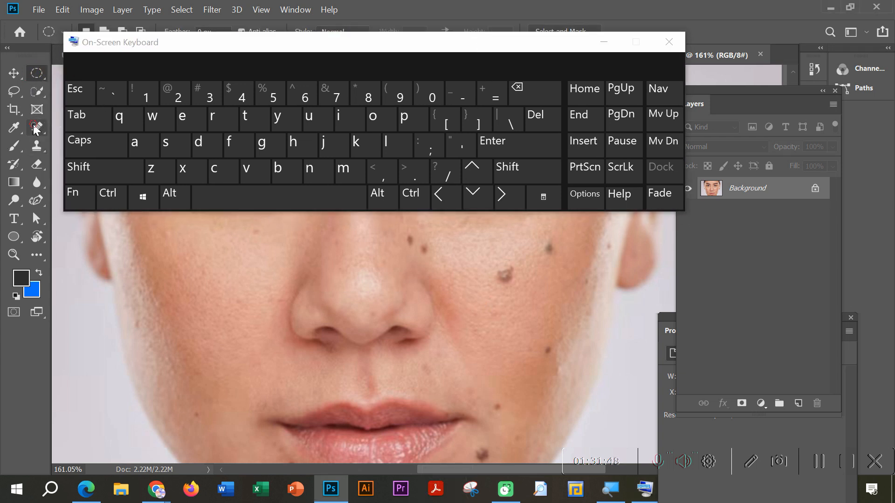
click(36, 127)
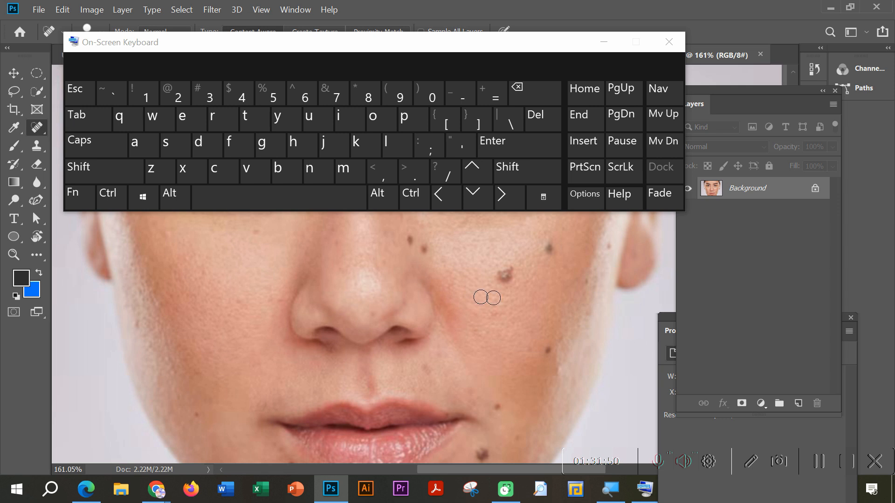
click(480, 119)
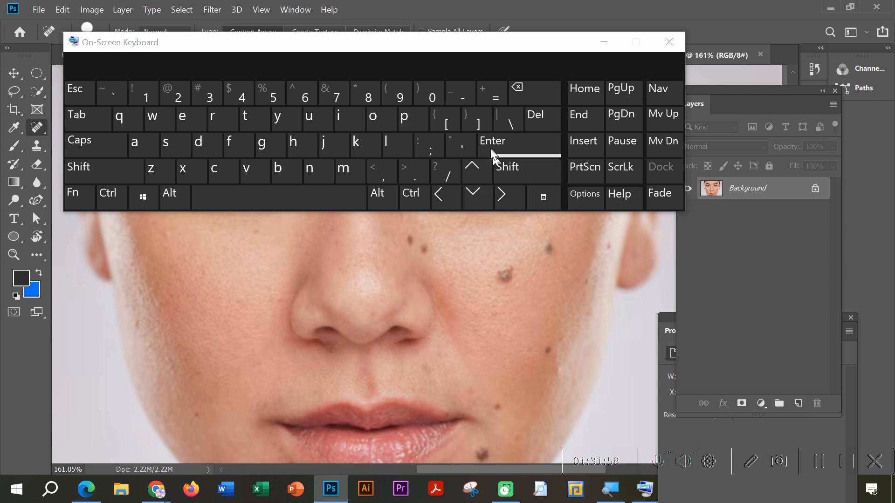
click(479, 120)
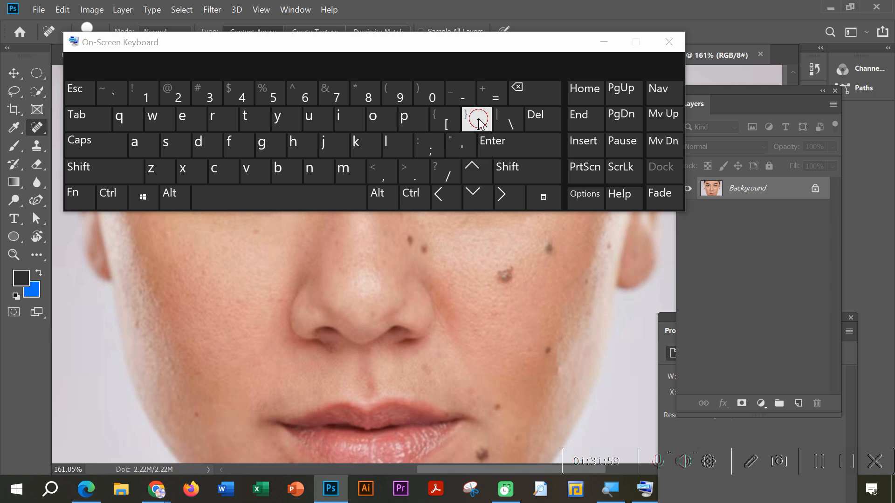
click(603, 45)
key(space)
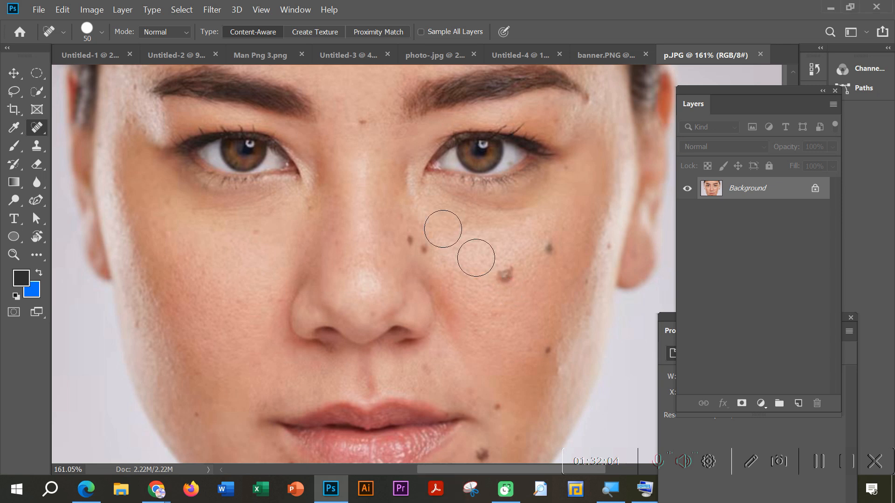
Step: Set the Spot Healing Brush to 49 px size, 63% hardness and 39% spacing
right_click(37, 127)
click(74, 125)
click(54, 27)
click(55, 27)
click(88, 31)
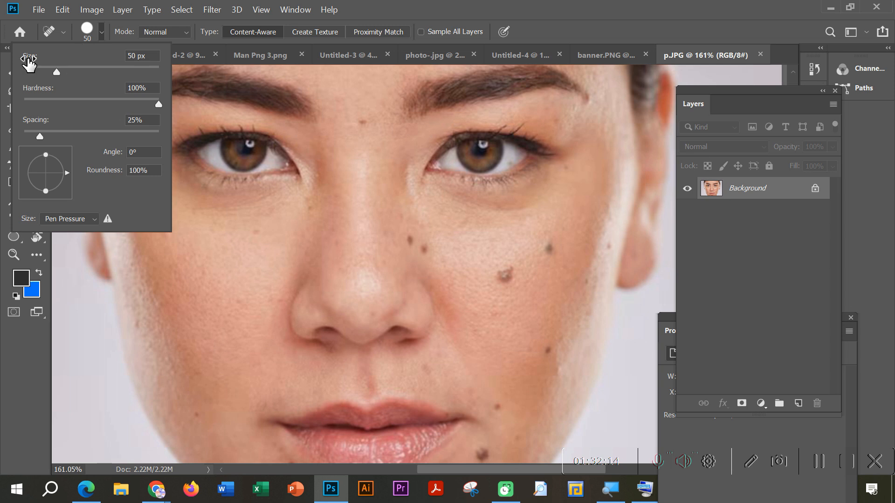
drag(58, 72, 83, 74)
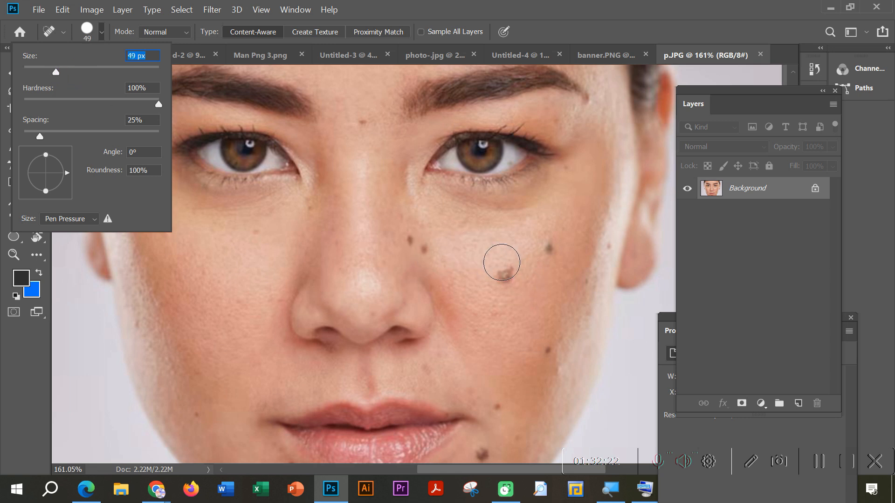
drag(157, 103, 82, 104)
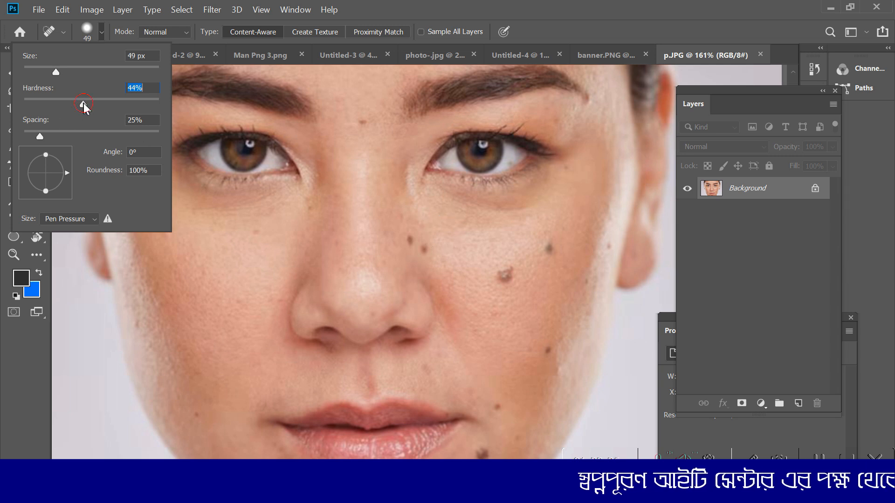
drag(84, 106, 66, 105)
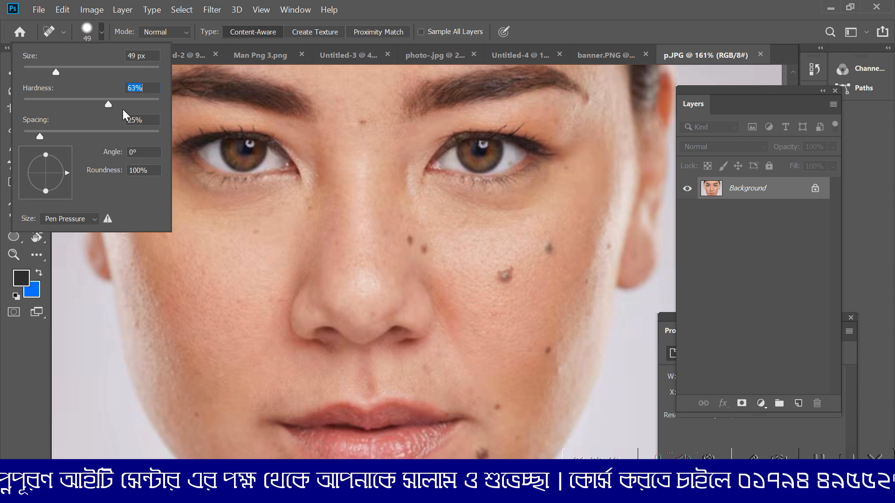
drag(44, 135, 52, 135)
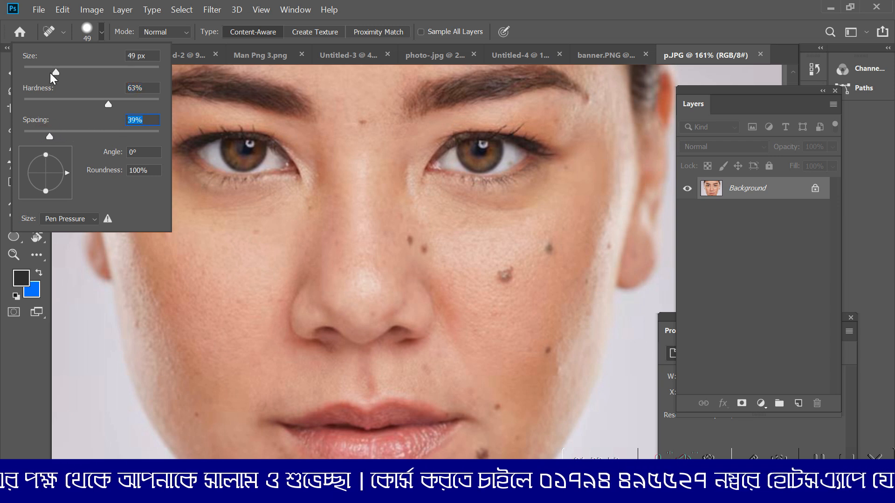
Step: Refine the Spot Healing Brush to 58% hardness and a size of 37 px
drag(56, 72, 65, 73)
drag(108, 104, 94, 106)
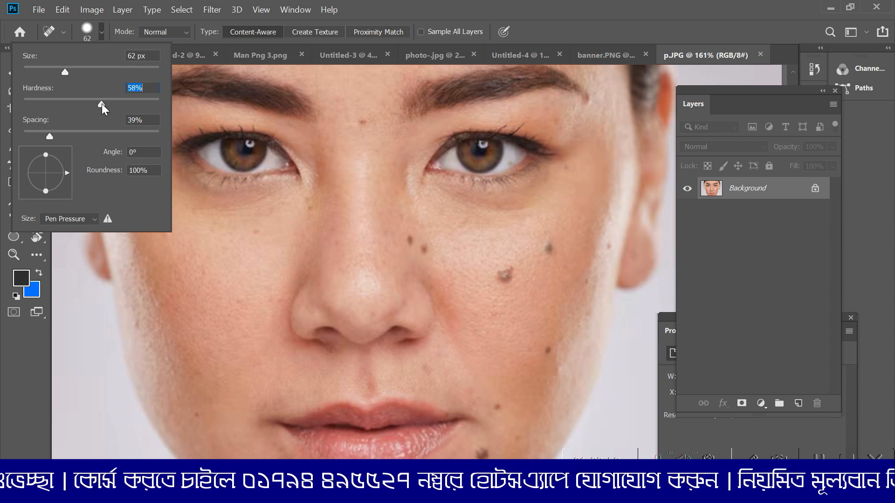
drag(68, 75, 73, 73)
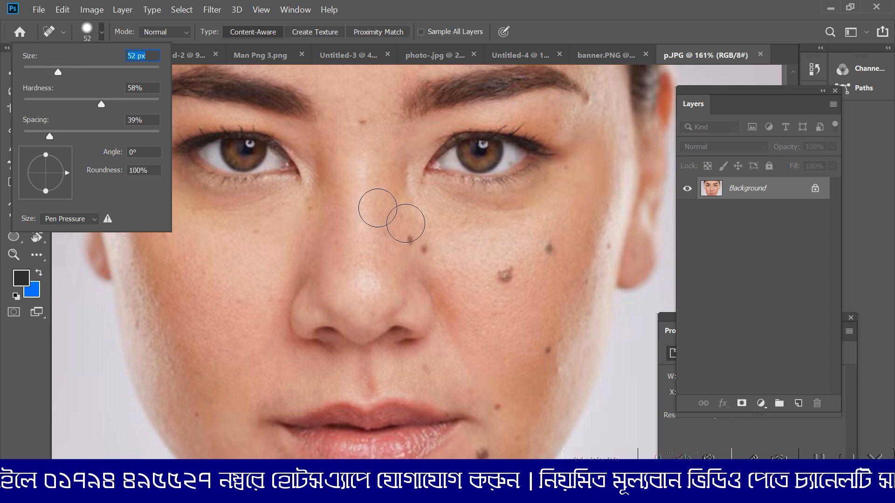
drag(73, 73, 48, 72)
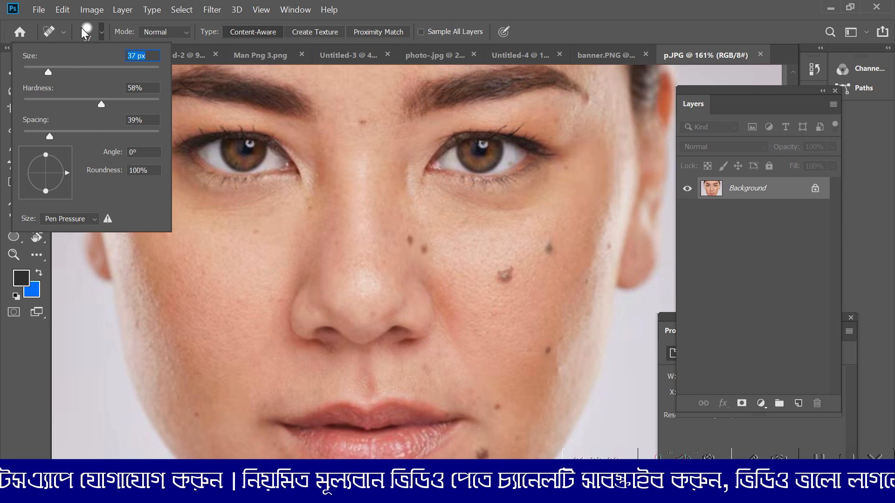
click(81, 27)
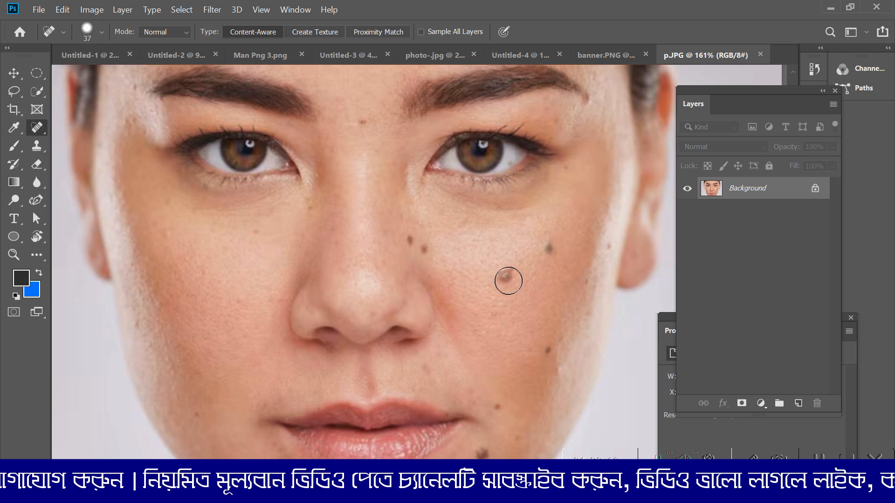
Step: Remove the dark moles on the cheek, beside the nose and near the mouth corner with the Spot Healing Brush
right_click(37, 129)
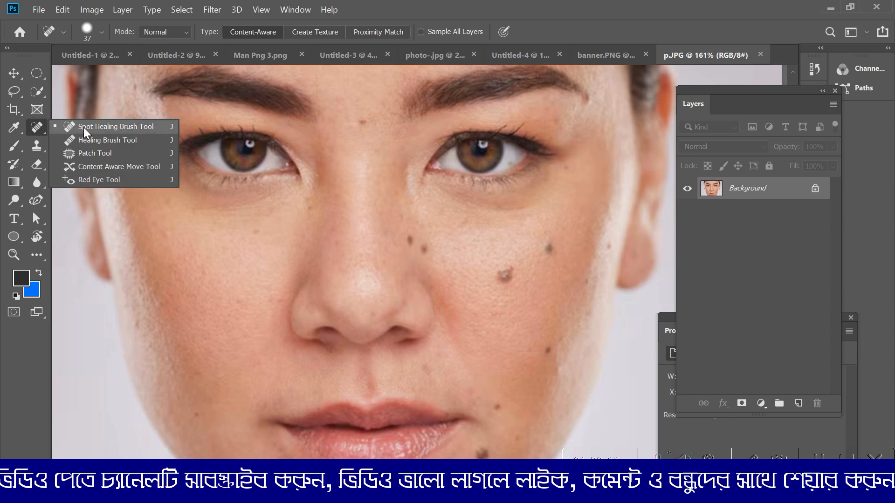
click(112, 129)
click(507, 274)
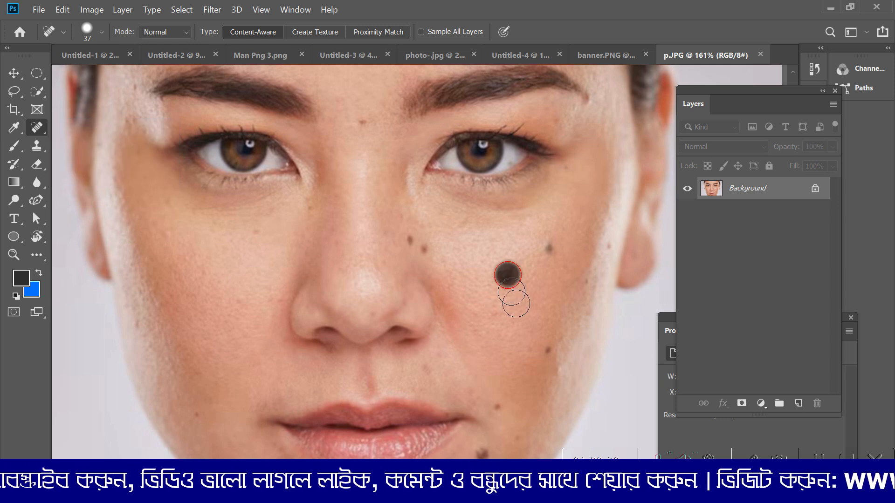
click(550, 248)
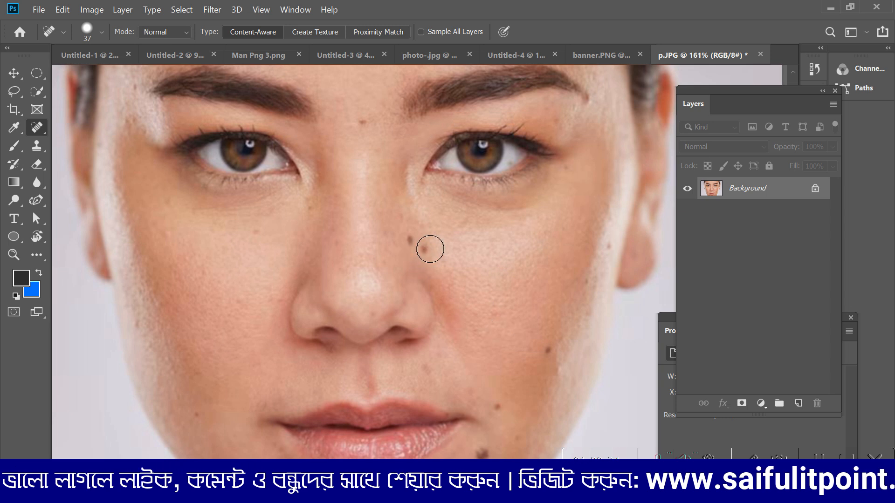
click(427, 249)
click(414, 241)
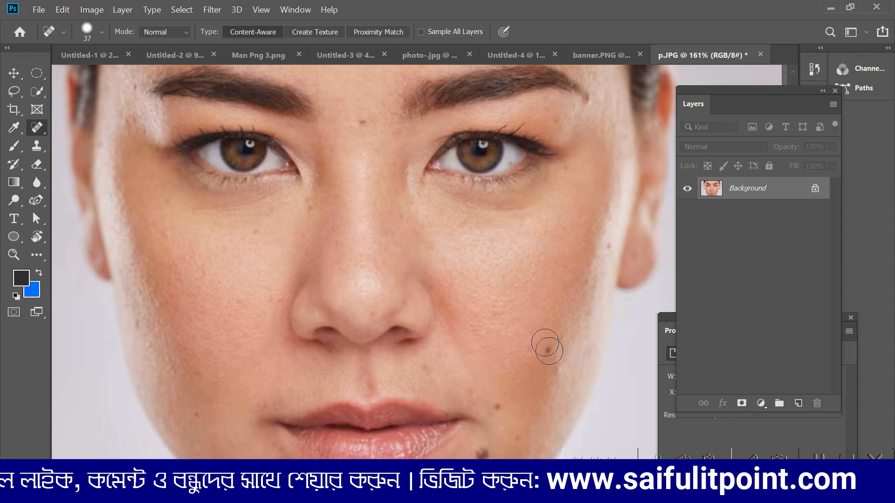
click(546, 350)
click(500, 409)
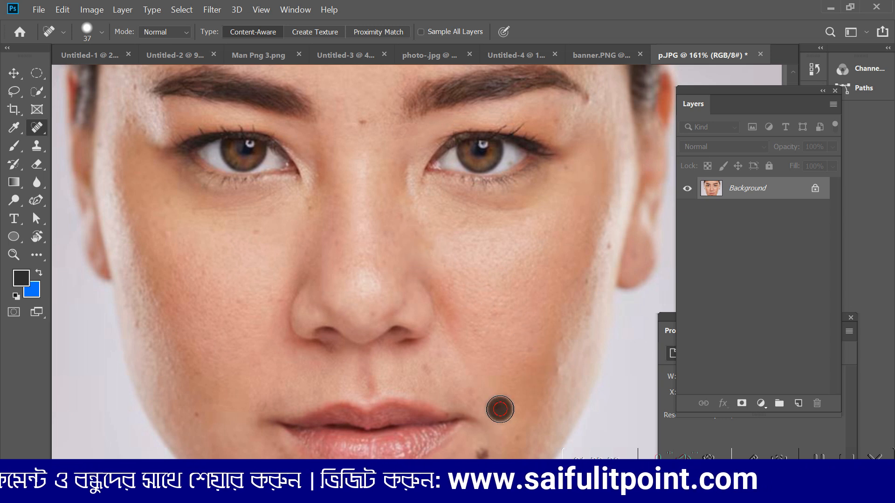
Step: Heal the moles on both sides of the chin and the small one just below the lip
scroll(517, 426, down, 2)
click(479, 419)
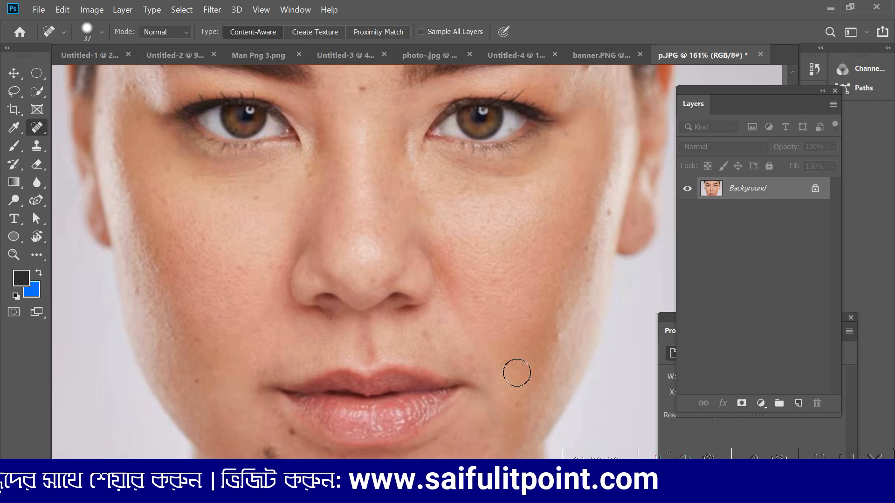
scroll(517, 373, down, 7)
click(279, 367)
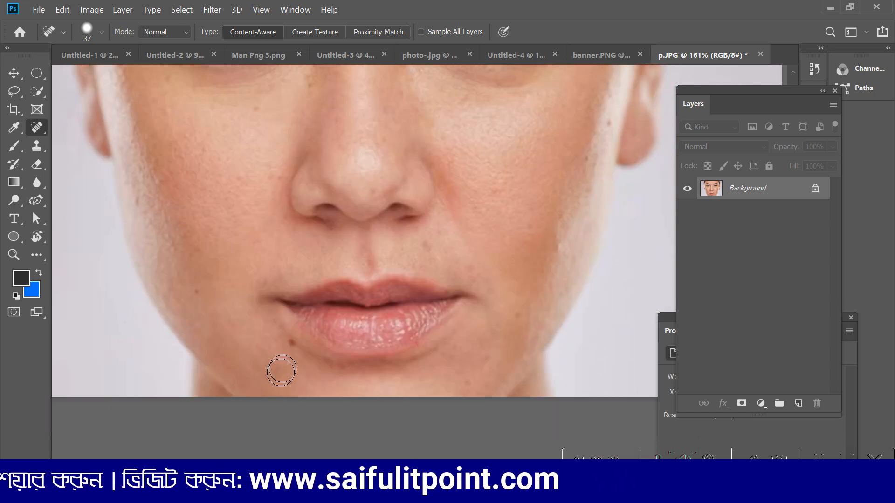
click(291, 343)
Step: Heal the small spot at the face edge near the ear and the one between the eyebrows
scroll(468, 334, up, 4)
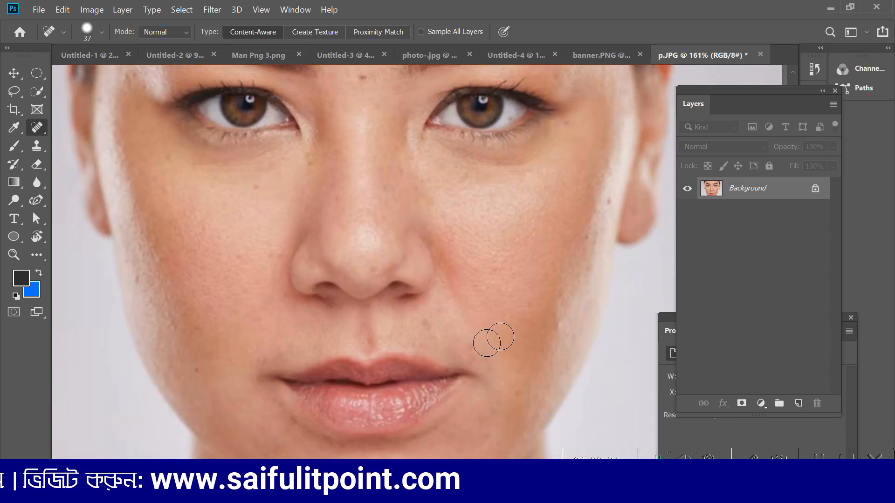
click(609, 202)
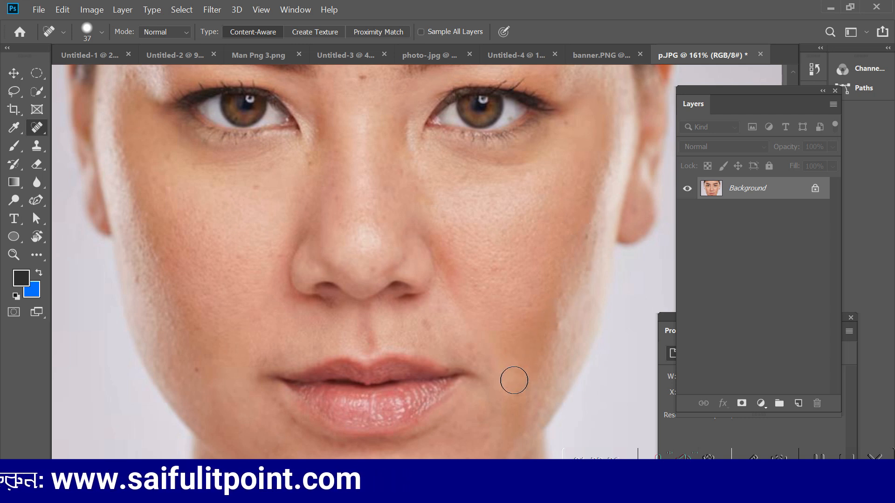
scroll(513, 380, up, 5)
click(362, 176)
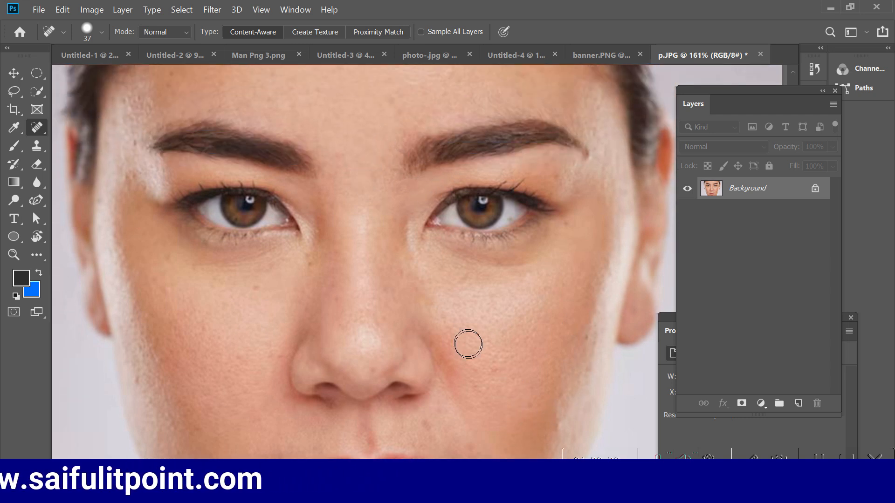
Step: Undo the healing strokes on the cheek, nose, brow and mouth area so the original moles return
scroll(468, 344, up, 4)
scroll(471, 343, down, 4)
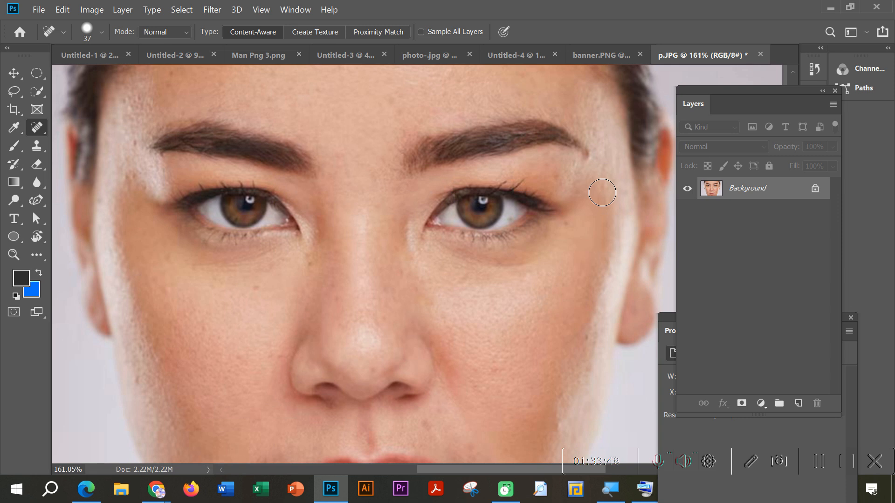
scroll(510, 240, down, 2)
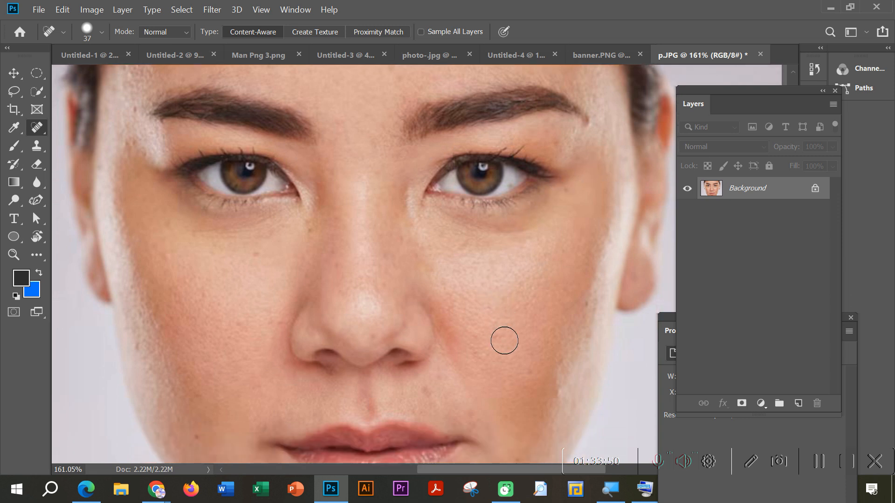
key(ctrl+z)
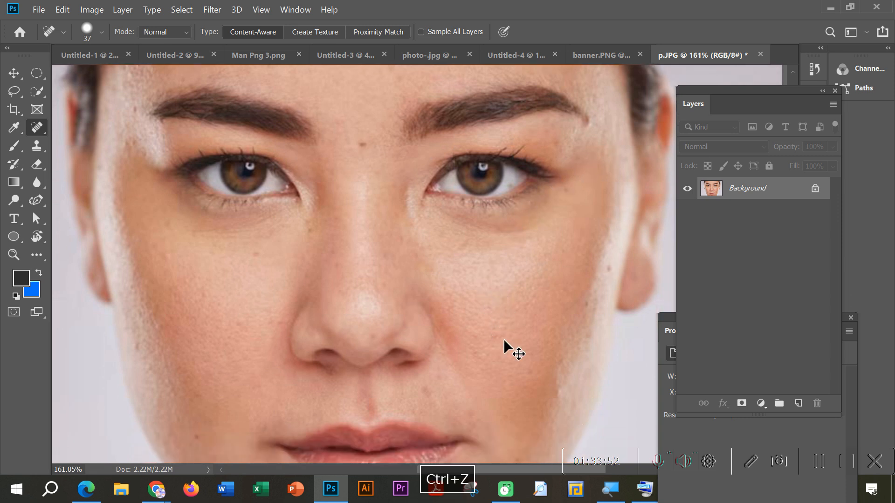
key(ctrl+z)
key(ctrl+z)
key(ctrl+z)
key(ctrl+z)
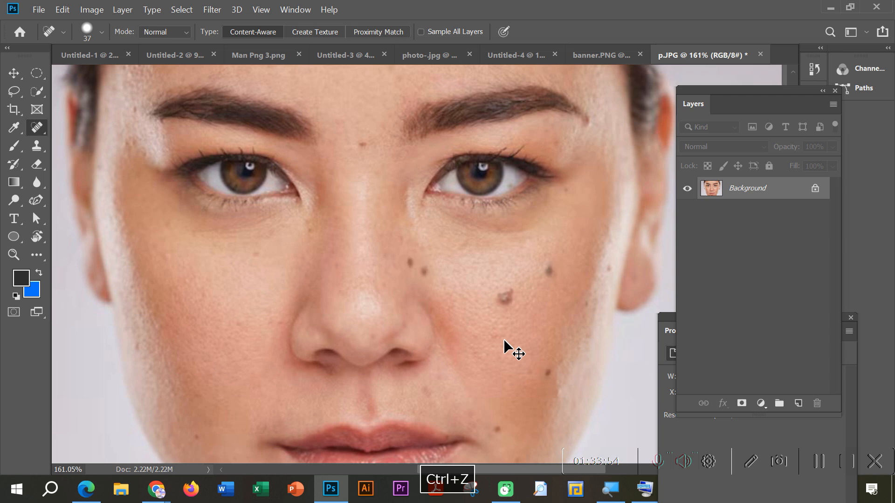
scroll(522, 347, down, 2)
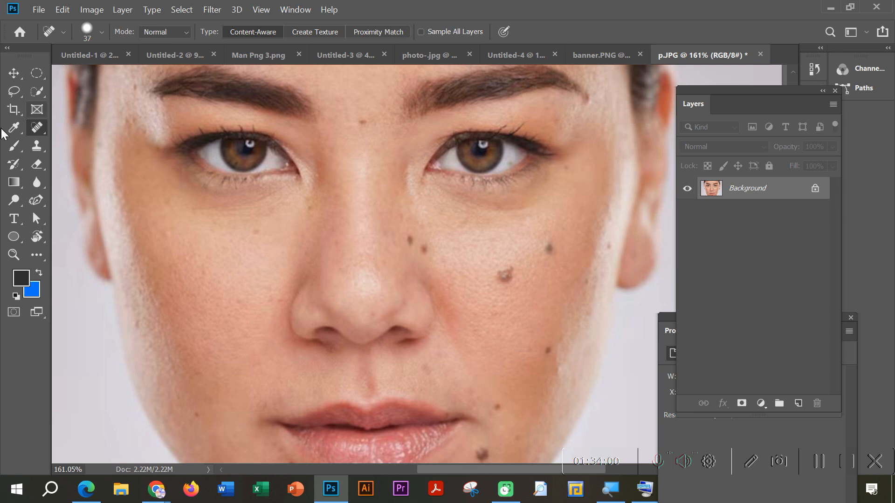
Step: Try to heal the large cheek mole with the Healing Brush Tool without defining a source point
right_click(37, 126)
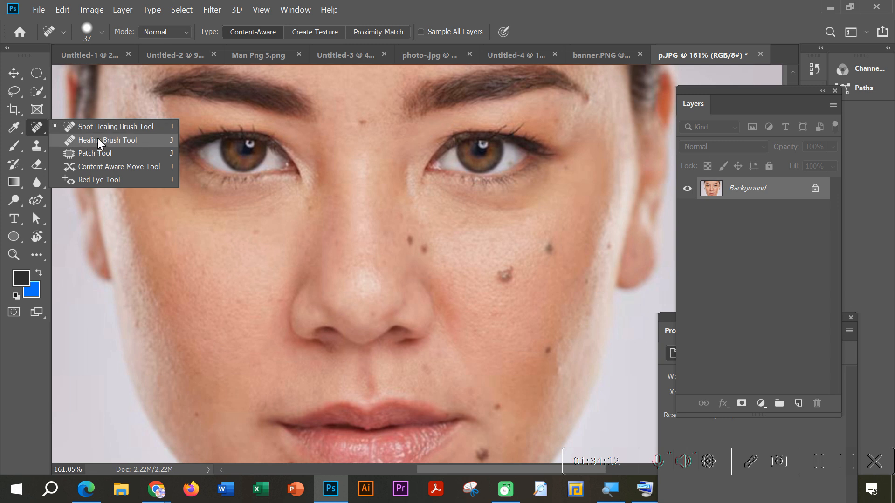
click(122, 139)
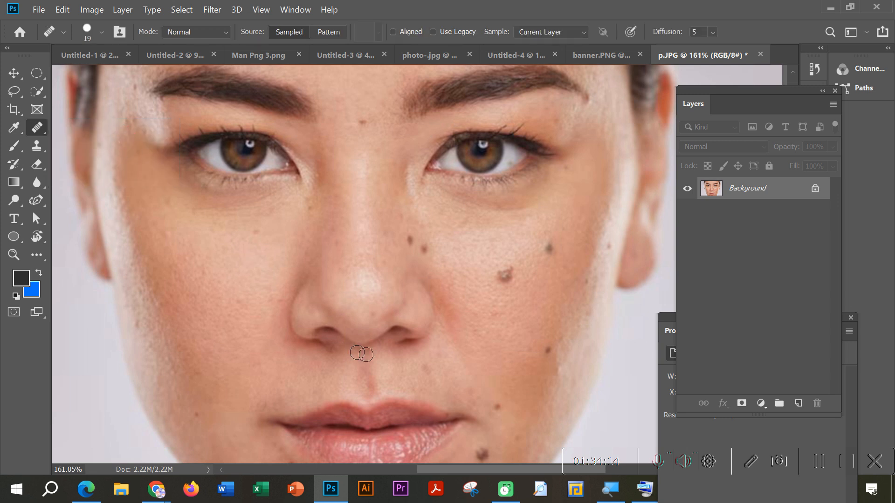
click(507, 275)
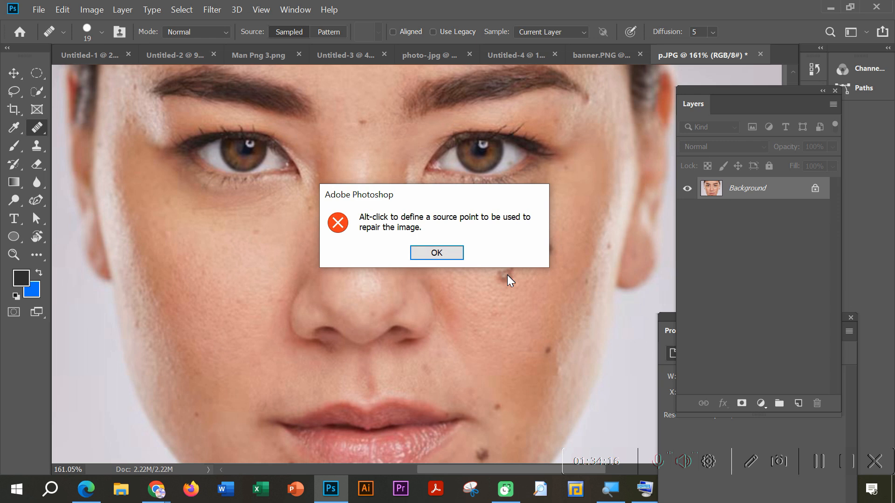
drag(396, 194, 354, 206)
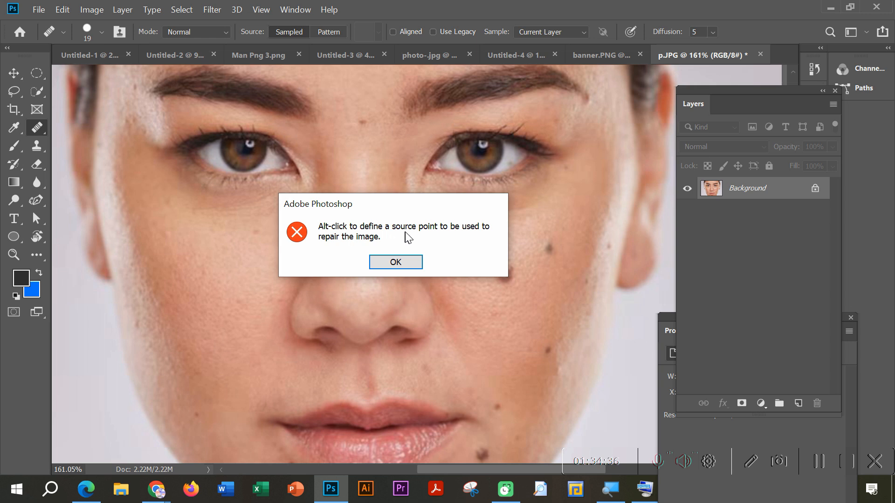
click(395, 260)
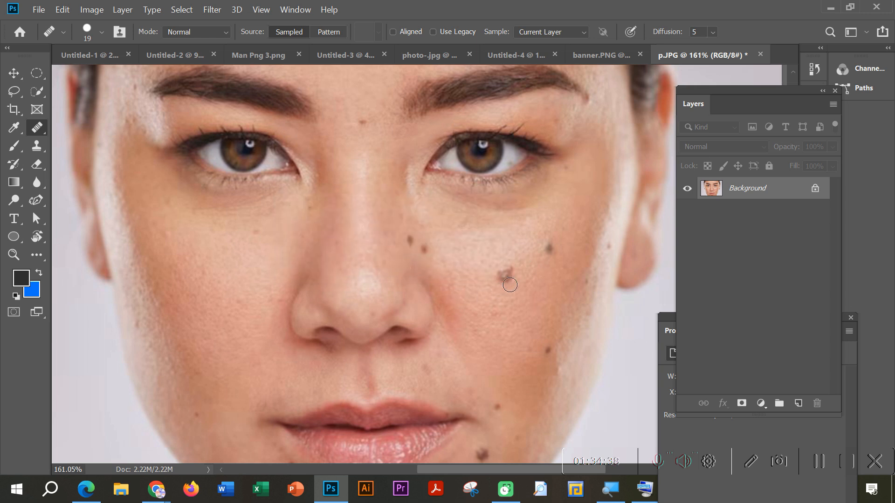
Step: Heal the large cheek mole with the Spot Healing Brush Tool for comparison, and undo it
click(35, 130)
click(90, 128)
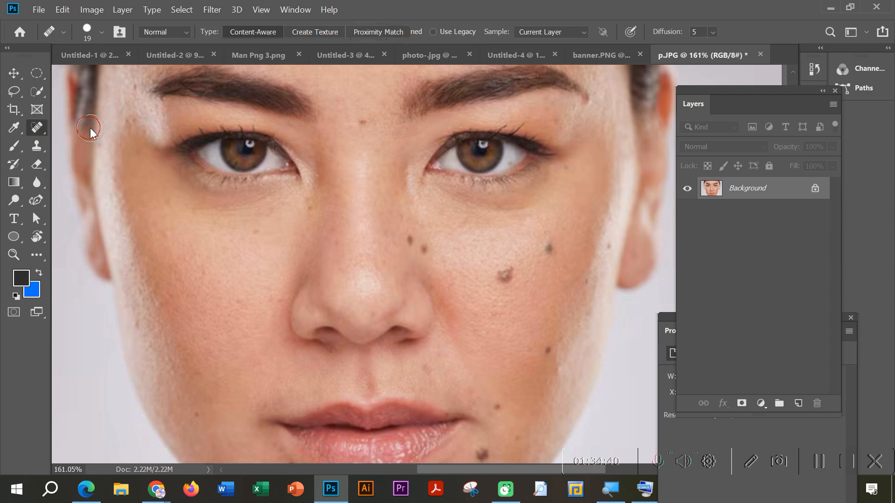
click(509, 279)
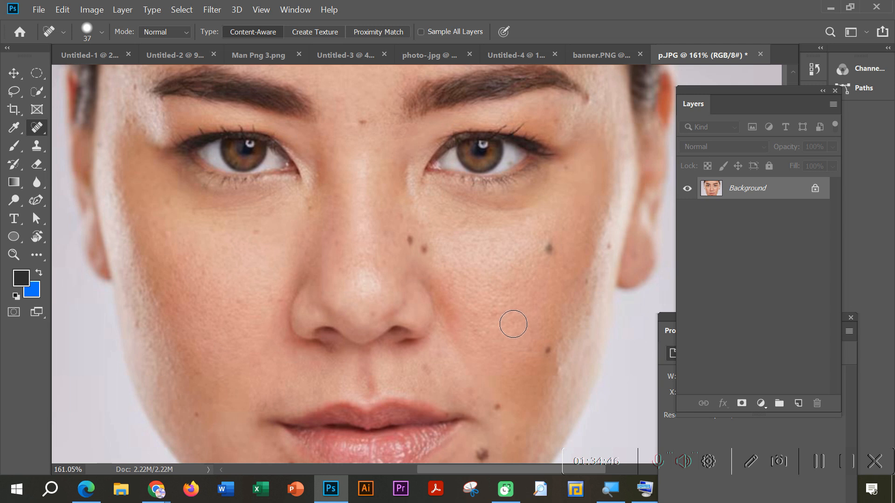
key(ctrl+z)
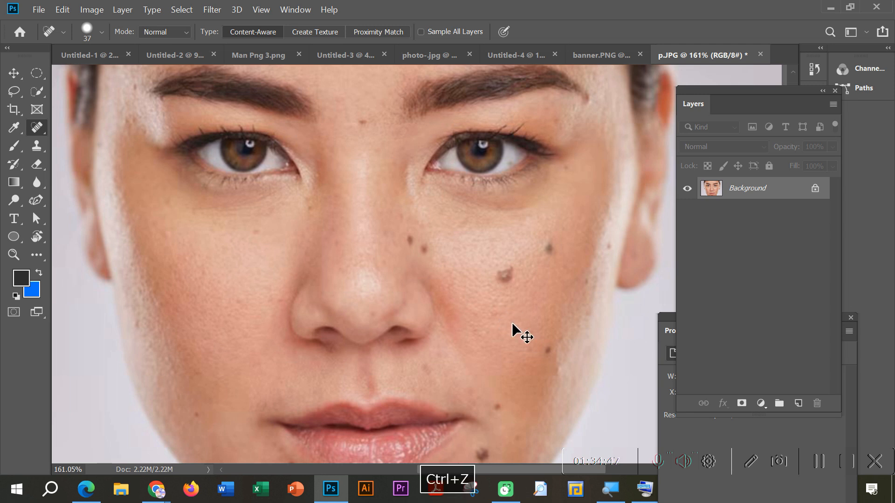
Step: Switch to the Healing Brush Tool and enlarge its brush to 40 px
right_click(38, 134)
click(86, 140)
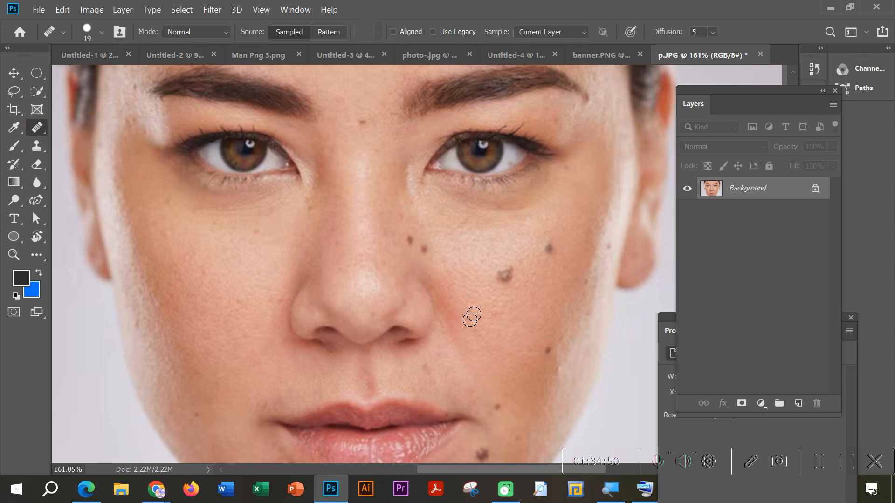
click(504, 277)
click(415, 265)
key(bracketright)
key(bracketright)
key(bracketright)
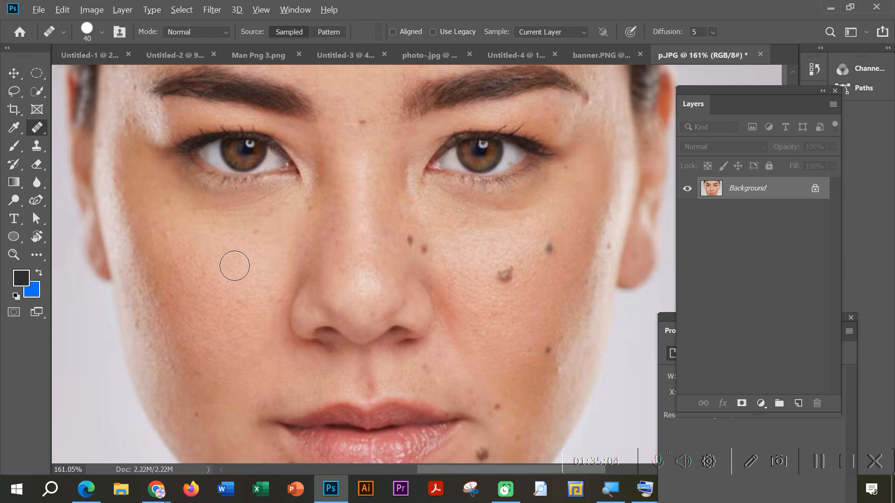
Step: Sample clean skin from the opposite cheek and heal the moles on the spotted cheek and beside the nose
key(alt)
alt+click(234, 266)
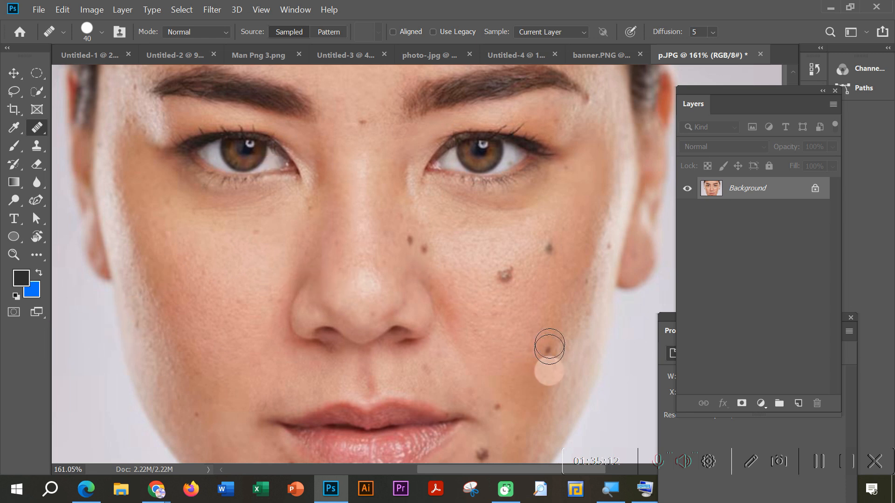
click(503, 271)
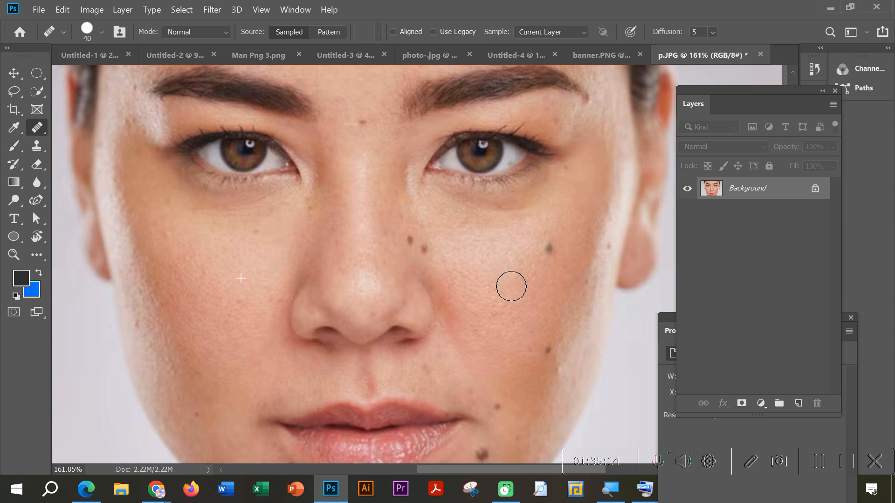
click(550, 251)
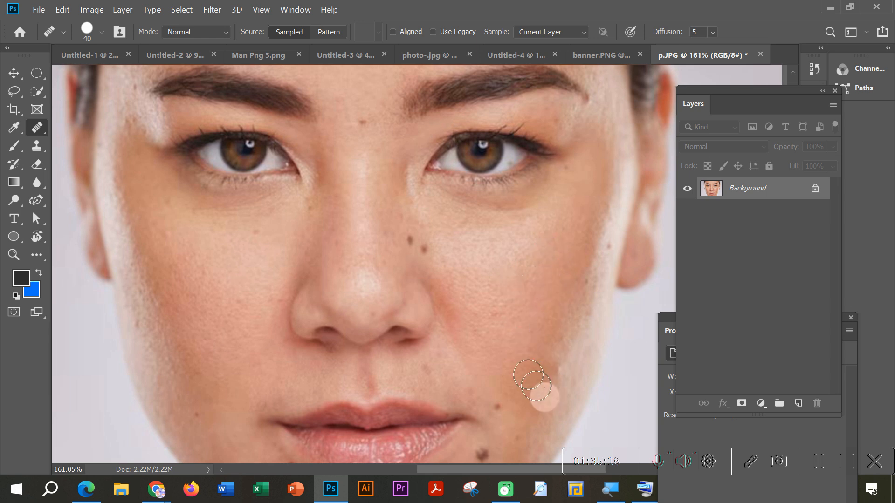
click(414, 245)
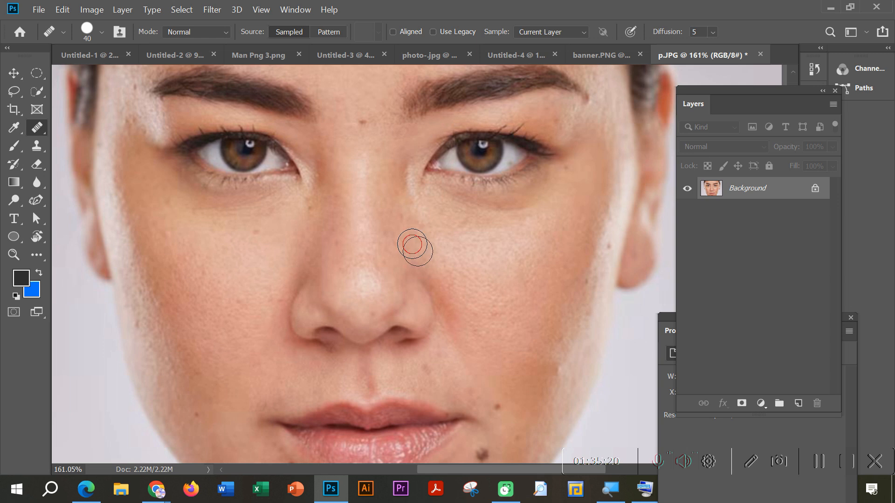
Step: Heal the dark mole on the chin below the mouth corner with the sampled skin
scroll(504, 414, down, 1)
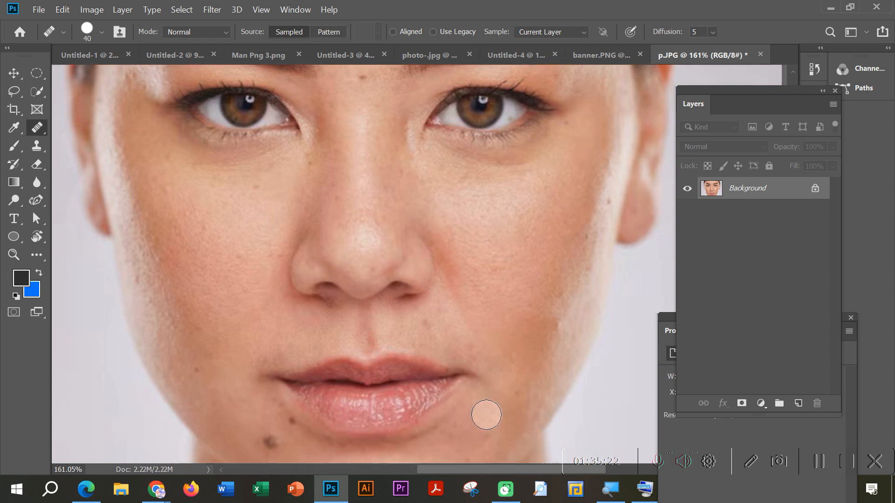
click(481, 412)
scroll(493, 343, up, 4)
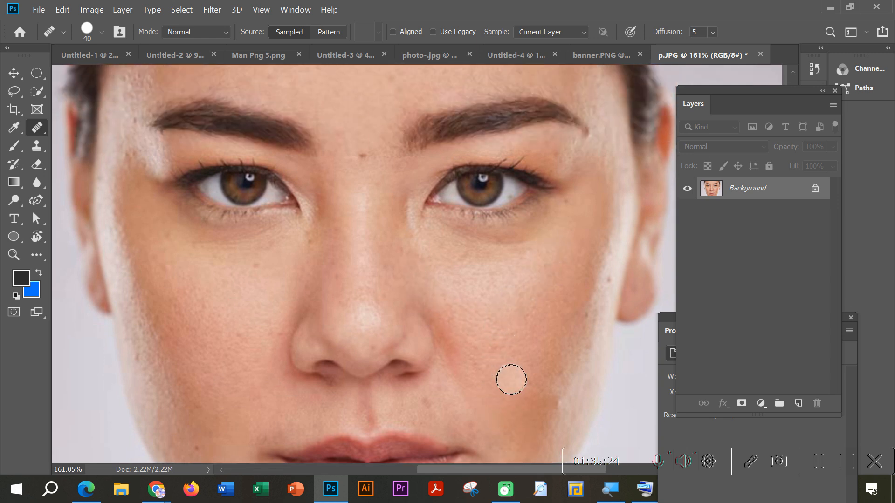
scroll(536, 373, down, 2)
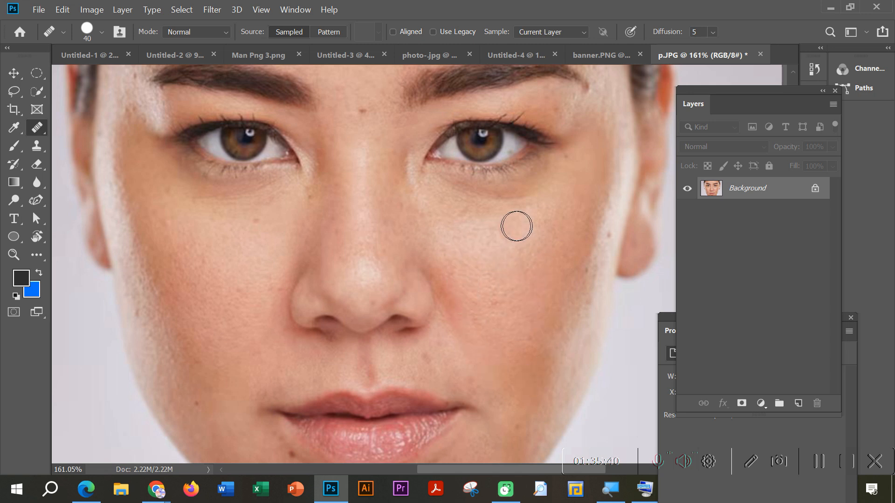
Step: Switch back to the Spot Healing Brush Tool
right_click(39, 135)
click(93, 126)
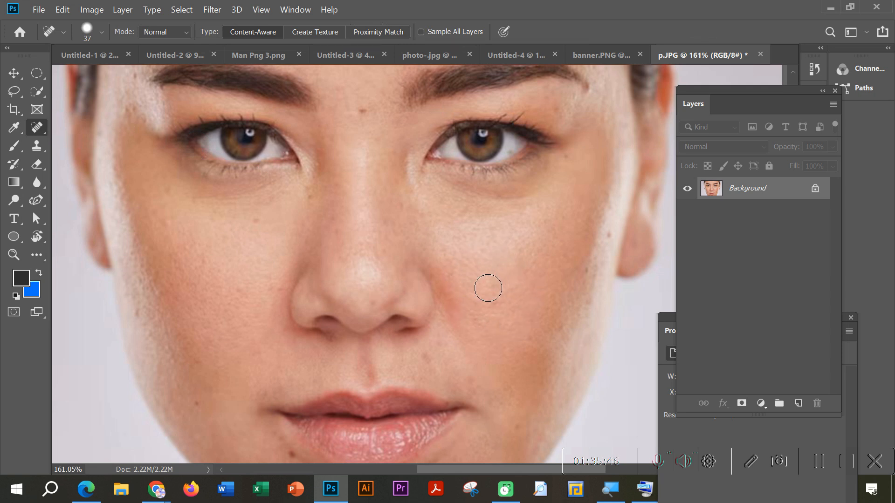
right_click(37, 133)
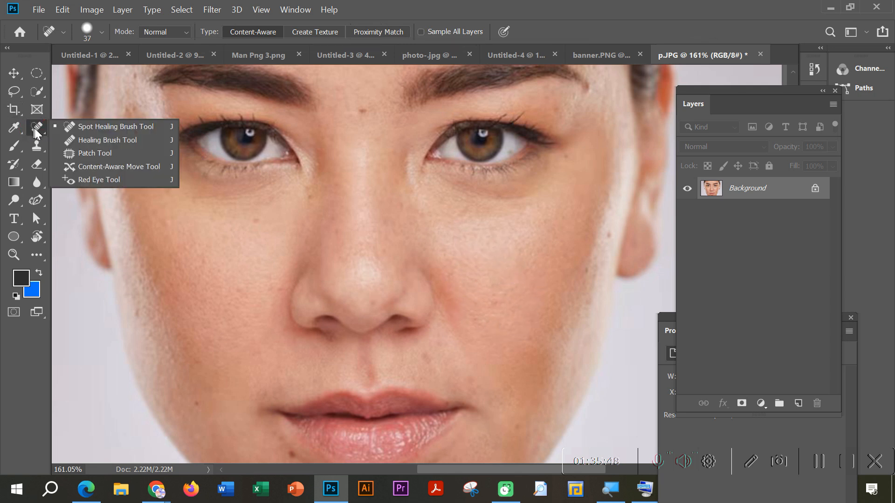
click(62, 132)
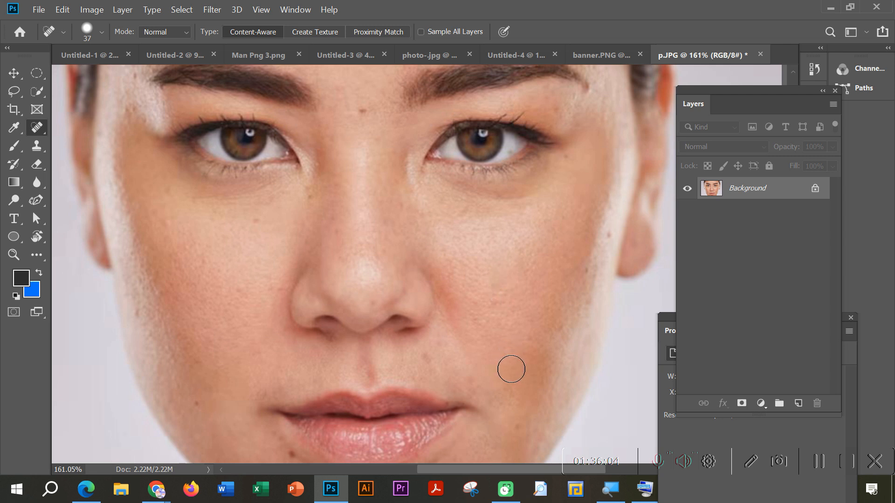
Step: Activate the Healing Brush Tool, sample the skin between the eyes and paint over the nose
right_click(37, 126)
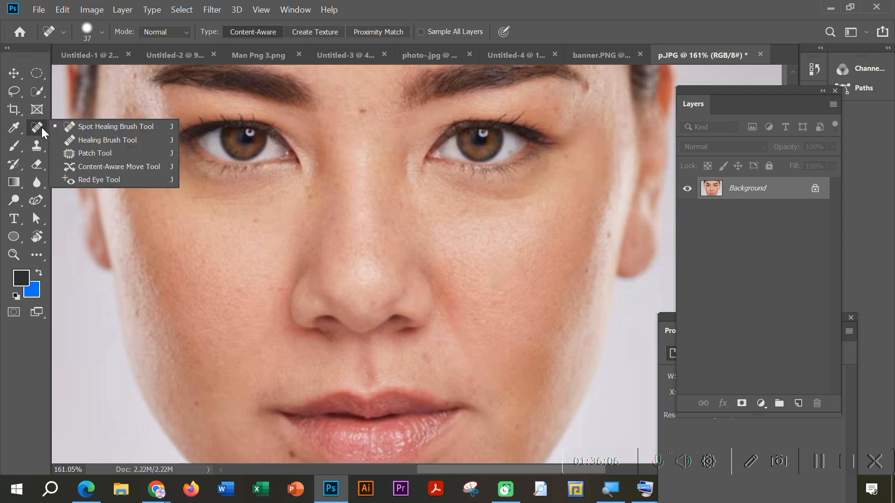
click(96, 140)
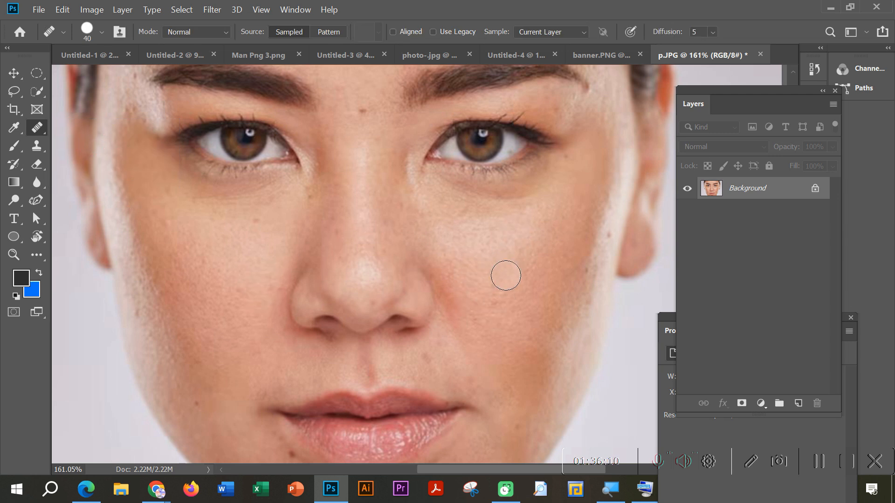
alt+click(359, 157)
drag(399, 223, 401, 241)
drag(343, 218, 344, 230)
drag(383, 200, 366, 228)
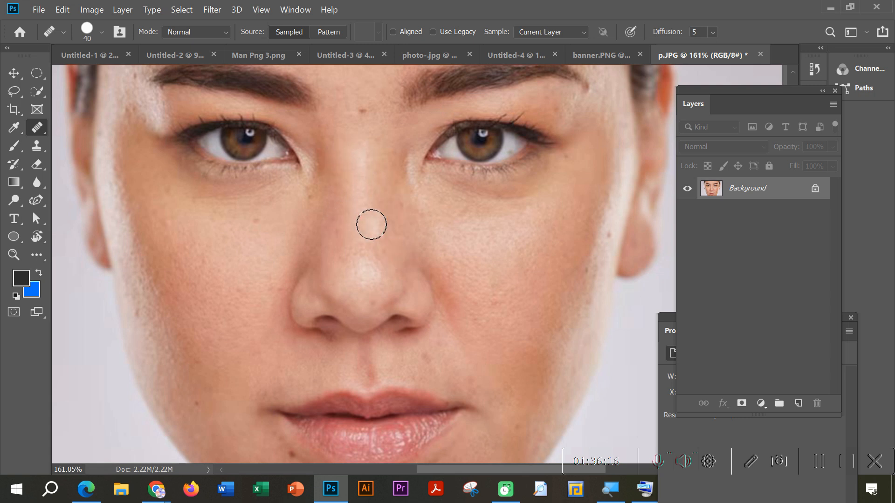
Step: Heal the faint spots on the cheek, beside the mouth corner and above the upper lip
click(483, 320)
click(512, 424)
click(491, 404)
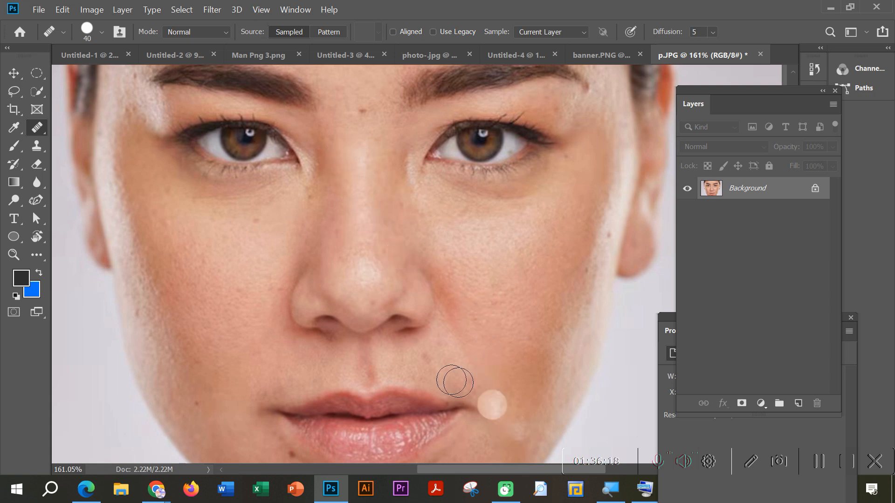
click(429, 359)
Step: Heal the small mole beside the lower lip and the larger one below it on the chin
scroll(298, 423, down, 2)
click(289, 412)
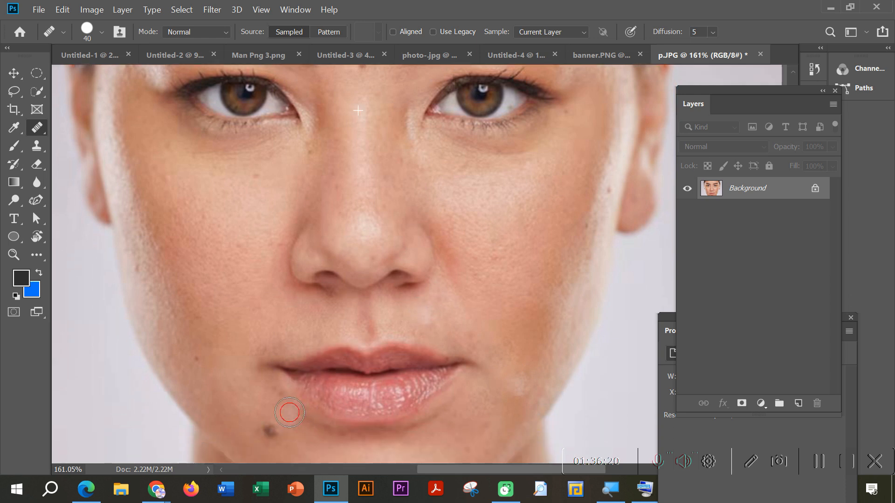
scroll(287, 417, down, 2)
click(264, 383)
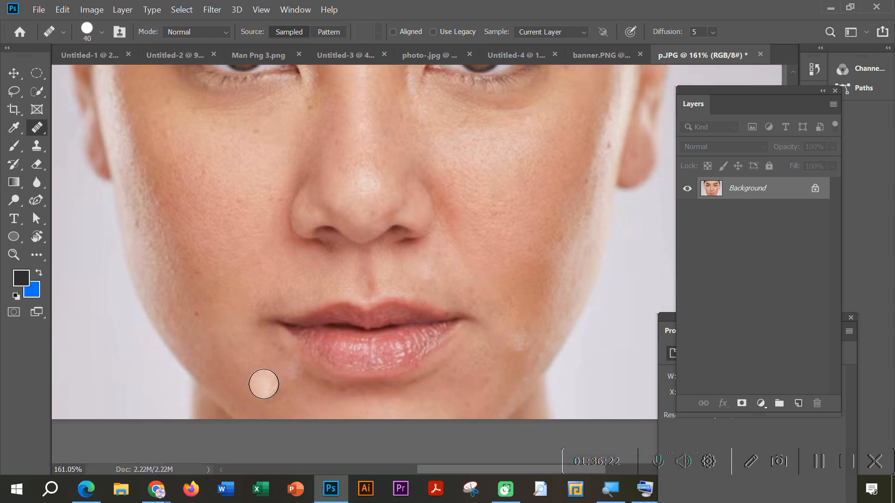
Step: Heal the small spot at the edge of the face near the ear
scroll(573, 223, up, 2)
click(604, 195)
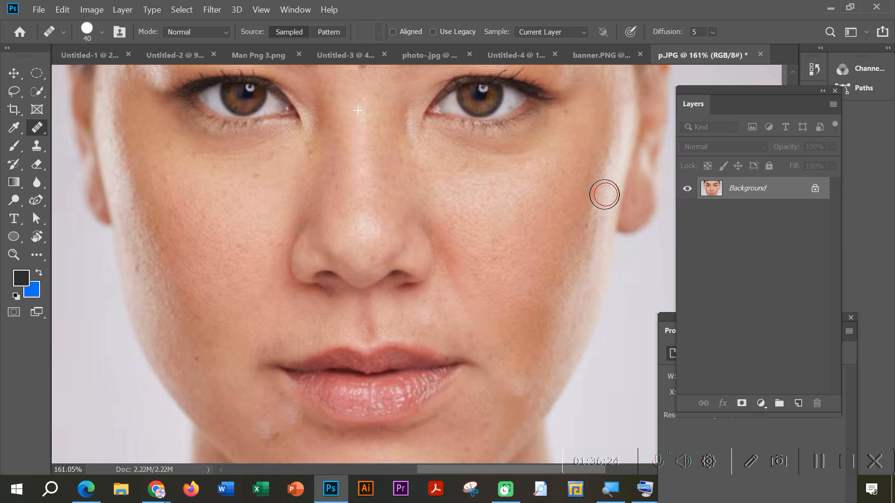
drag(604, 194, 594, 198)
scroll(414, 275, up, 3)
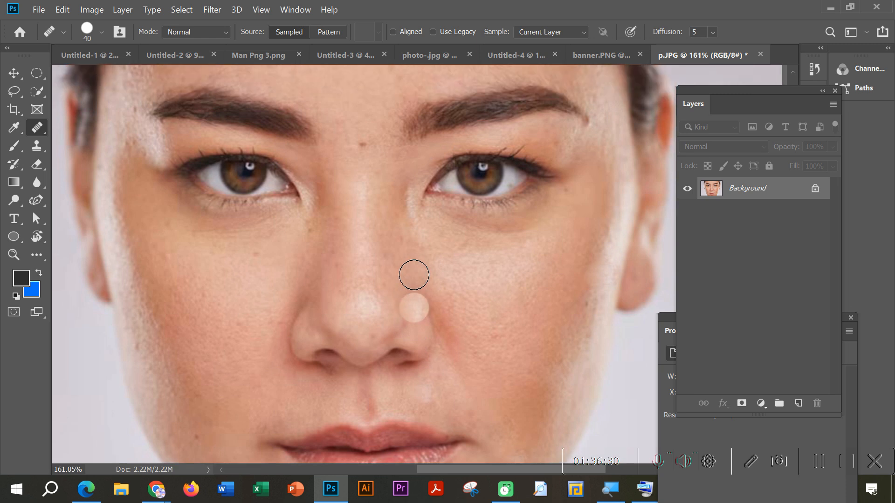
Step: Show the tools grouped with the Healing Brush
right_click(37, 127)
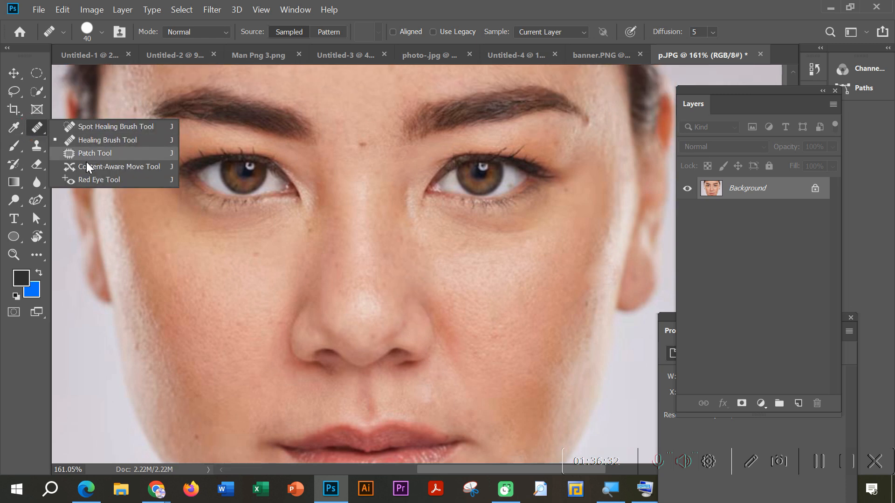